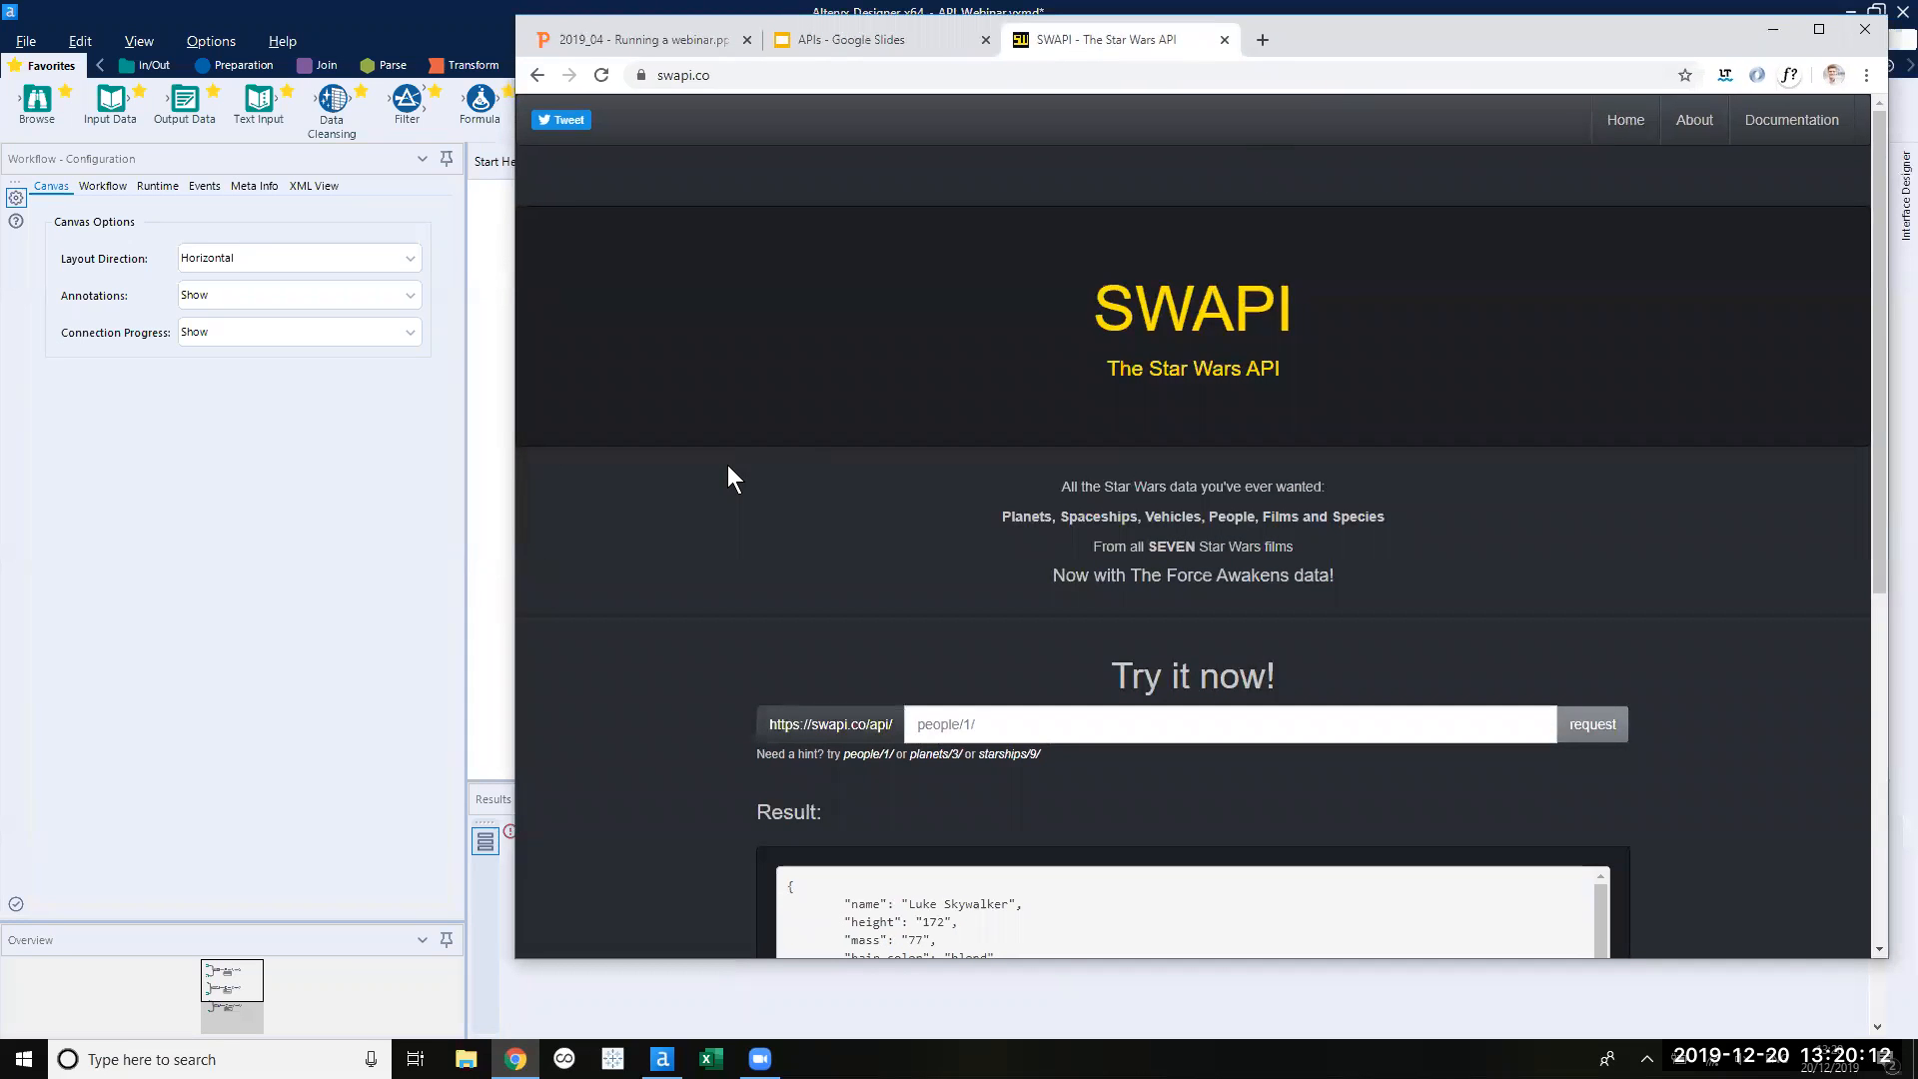
Try the sample request planets/3/ on the Star Wars API home page and read through the returned JSON.
{"action": "scroll", "coordinate": [727, 465], "scroll_direction": "down", "scroll_amount": 3}
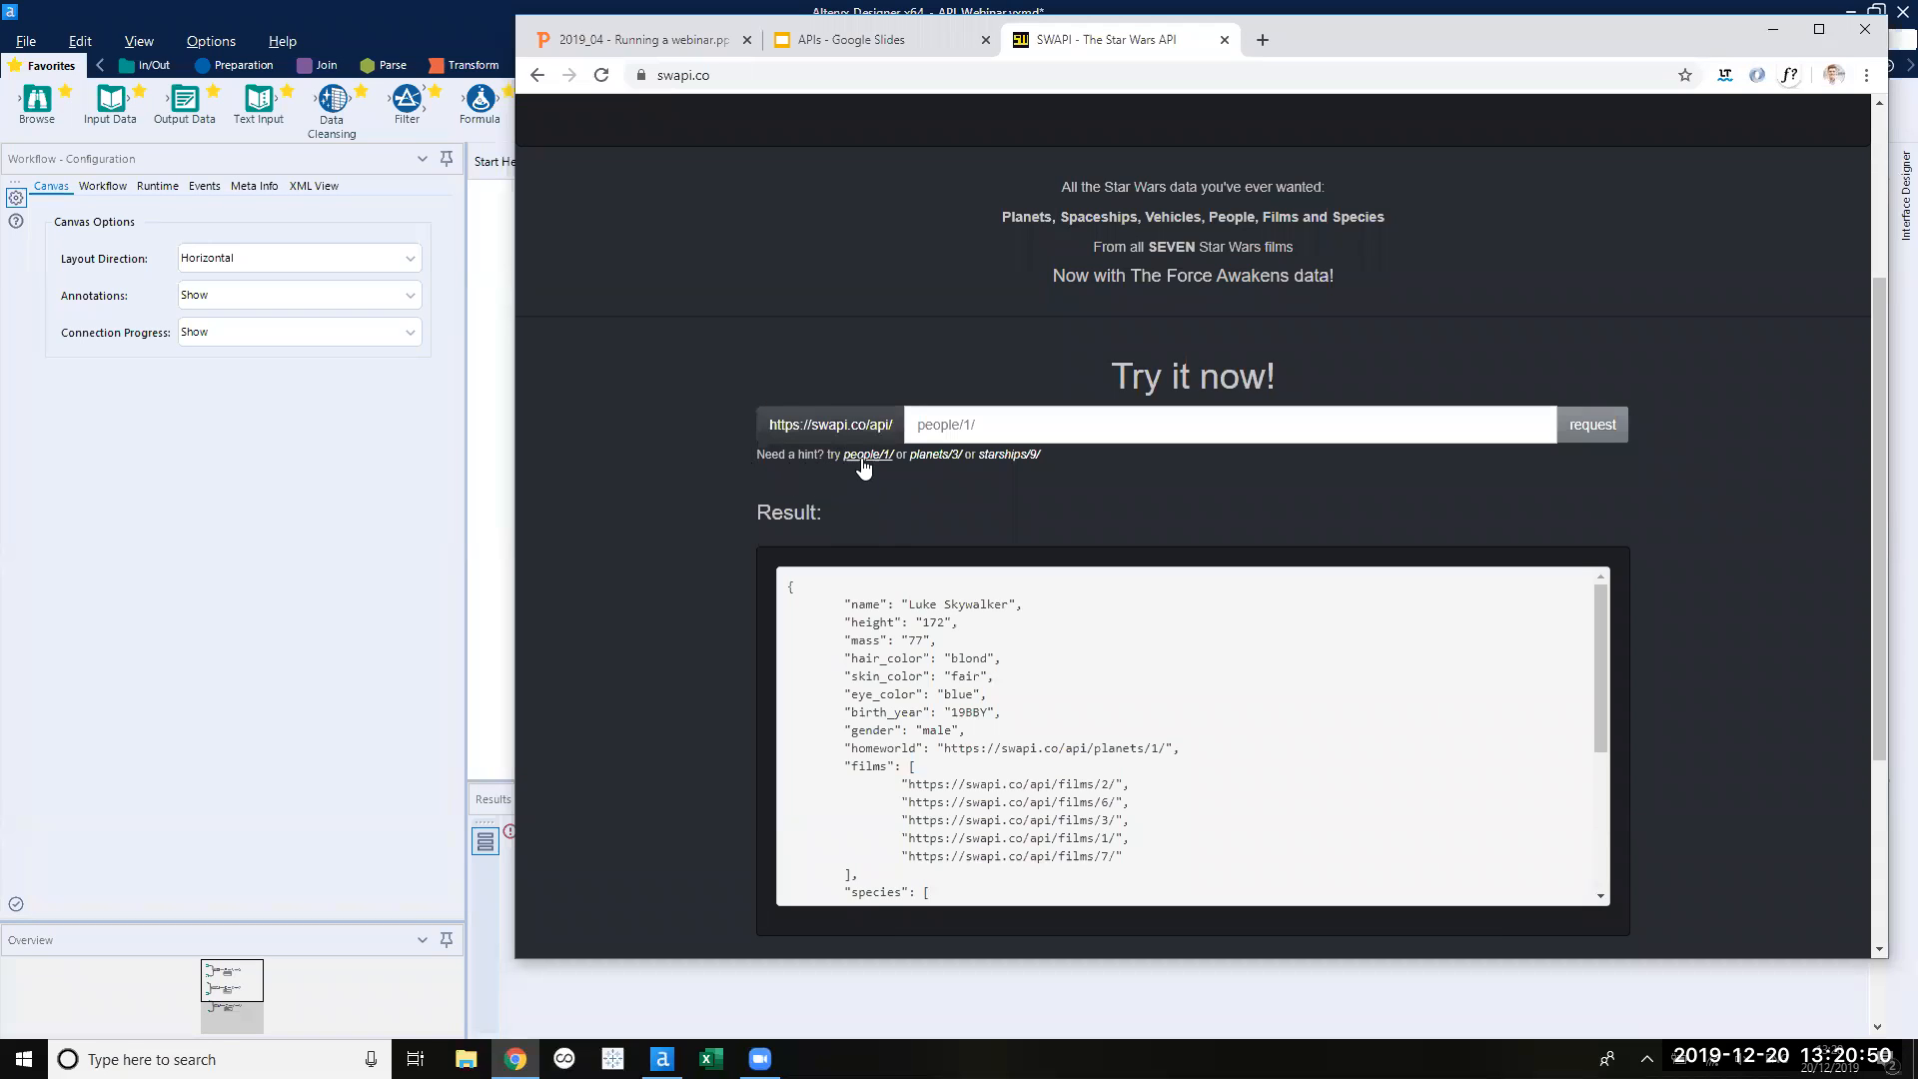
{"action": "left_click", "coordinate": [939, 456]}
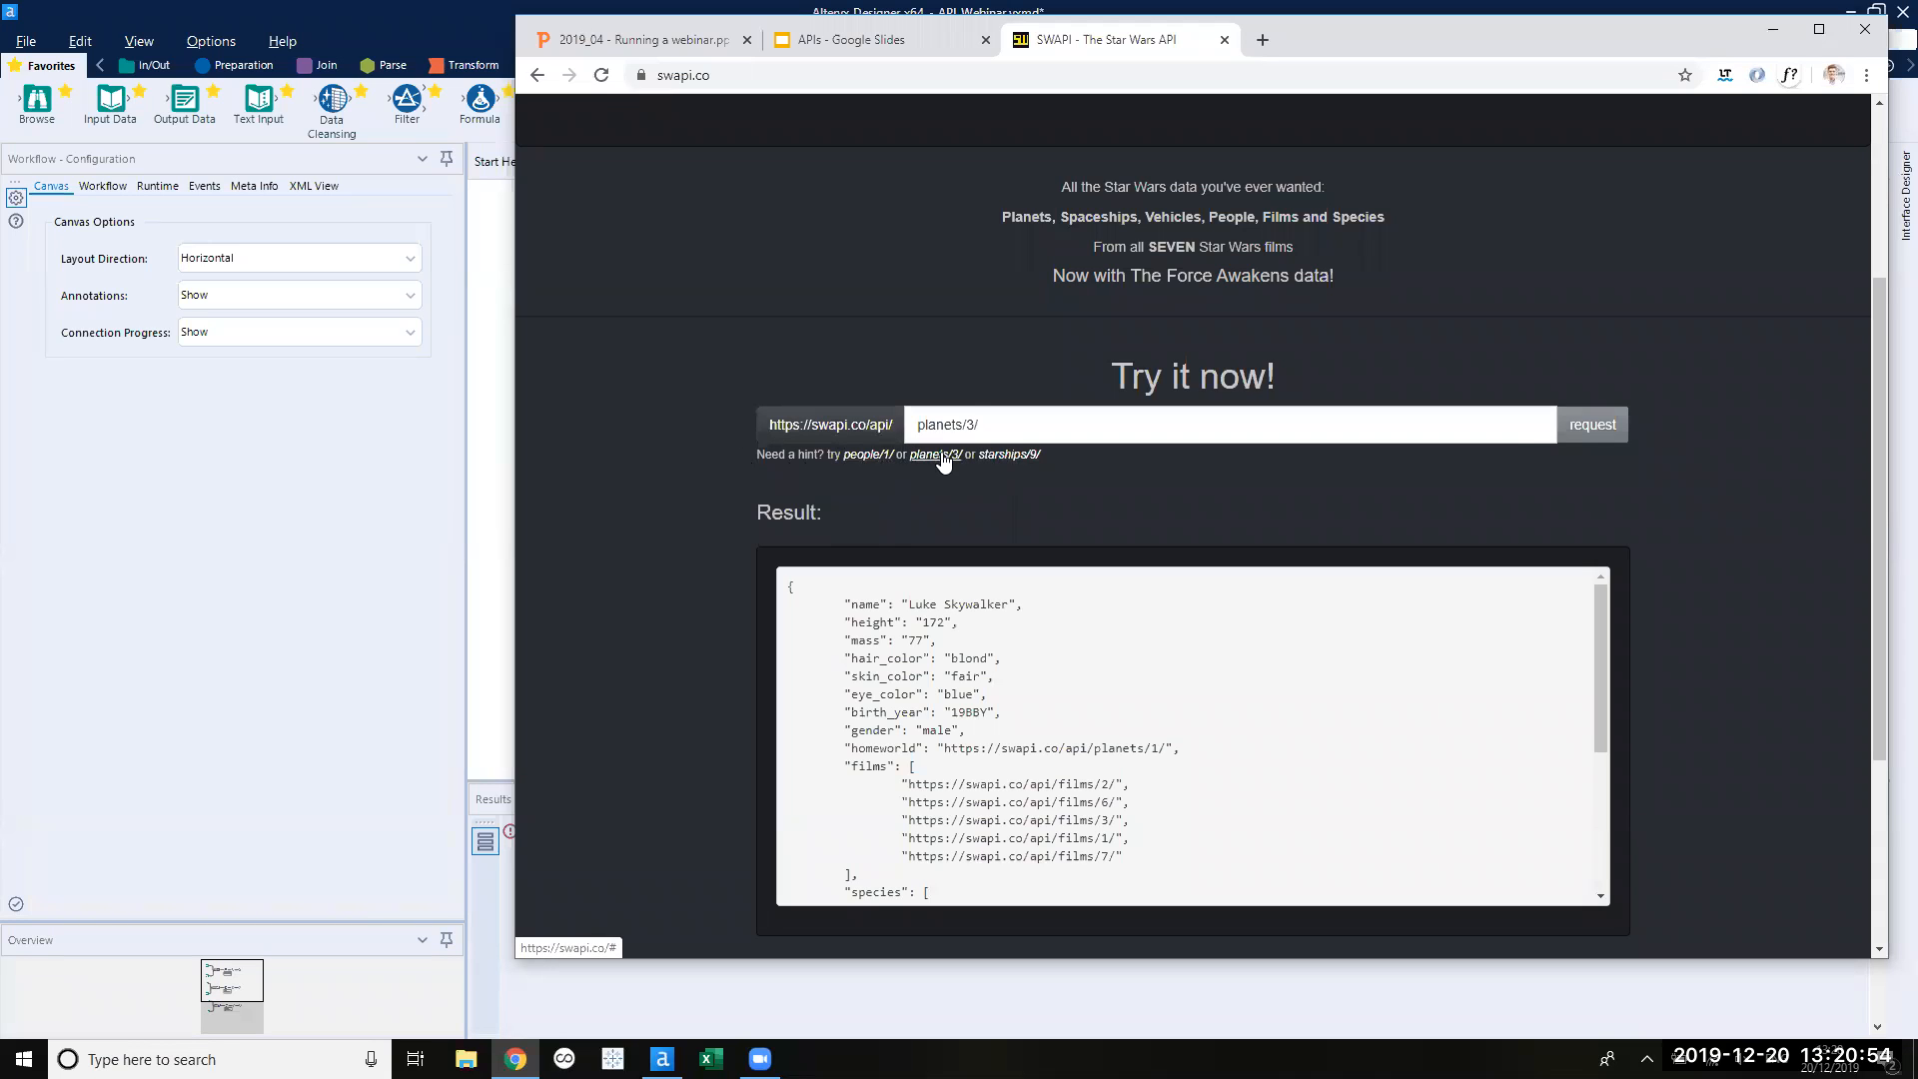
{"action": "scroll", "coordinate": [663, 452], "scroll_direction": "down", "scroll_amount": 1}
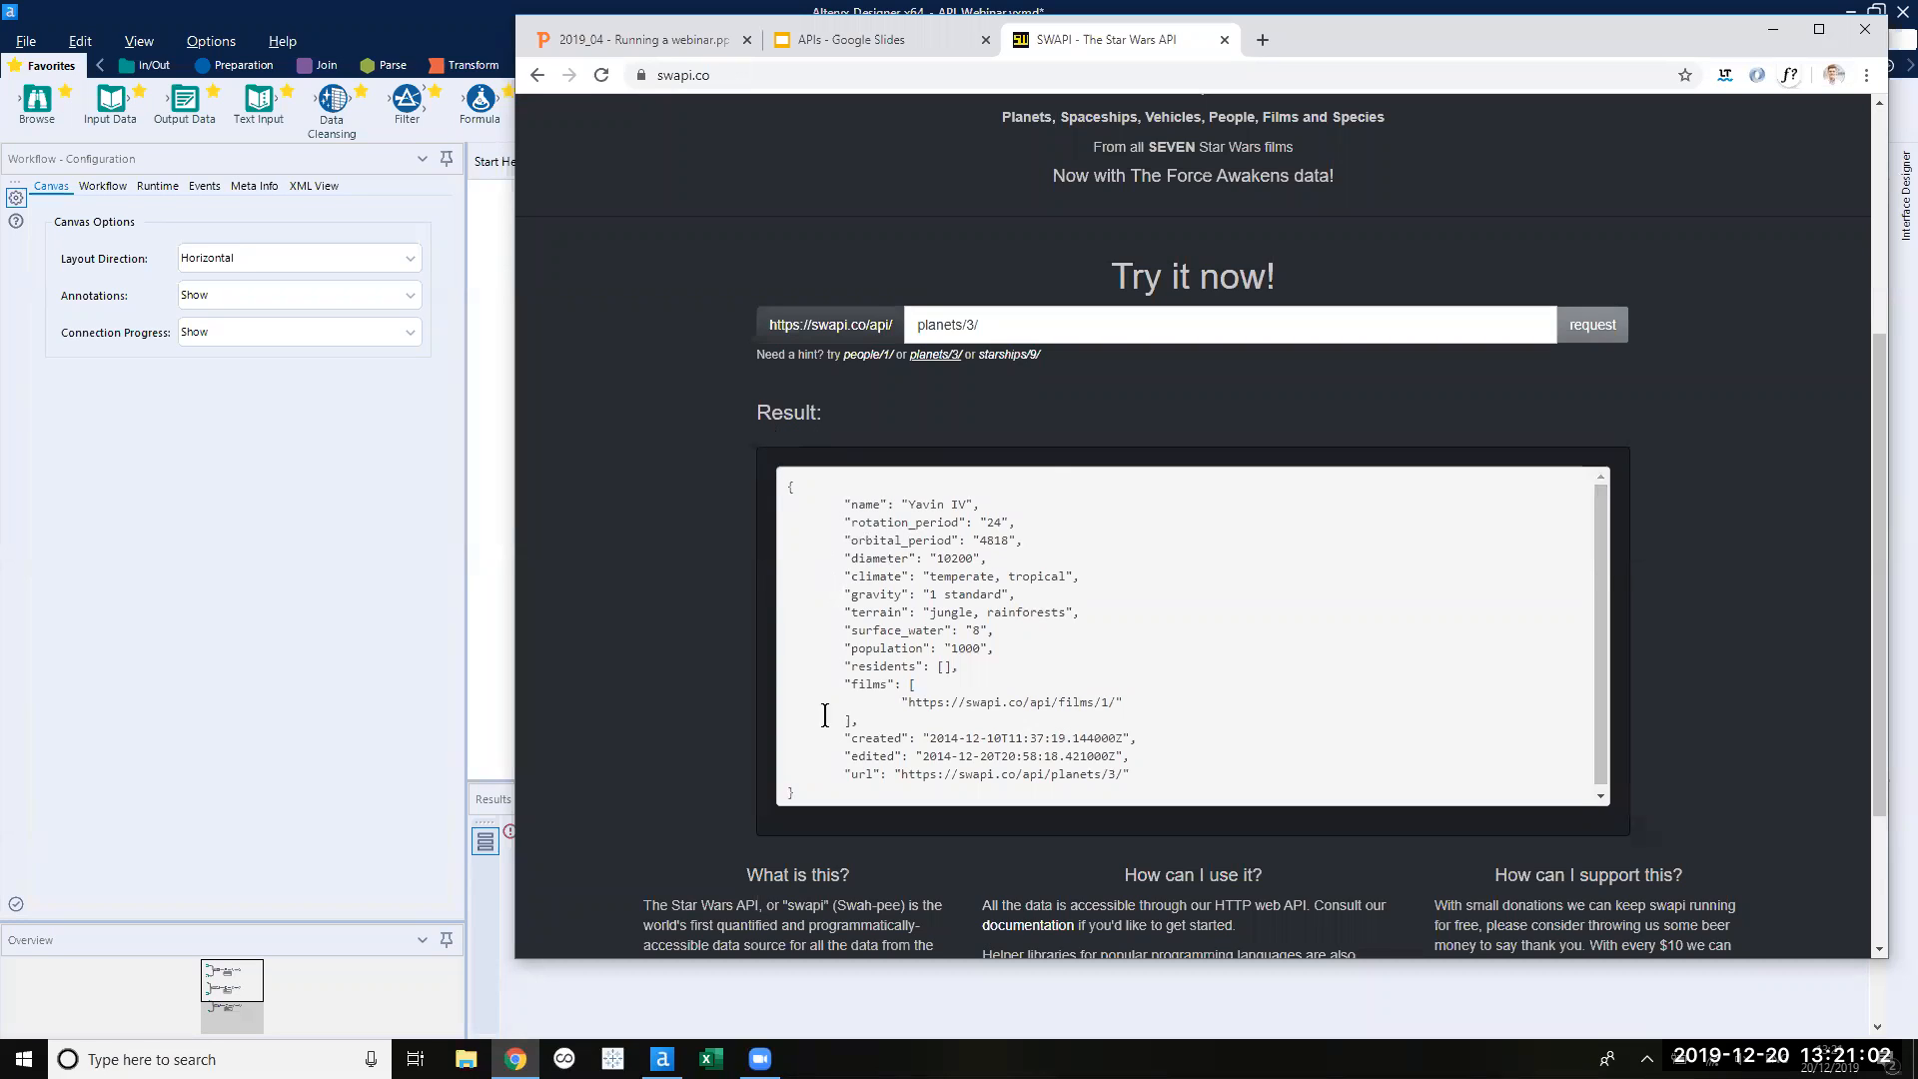
{"action": "left_click", "coordinate": [666, 547]}
{"action": "scroll", "coordinate": [705, 627], "scroll_direction": "down", "scroll_amount": 2}
{"action": "scroll", "coordinate": [706, 628], "scroll_direction": "up", "scroll_amount": 6}
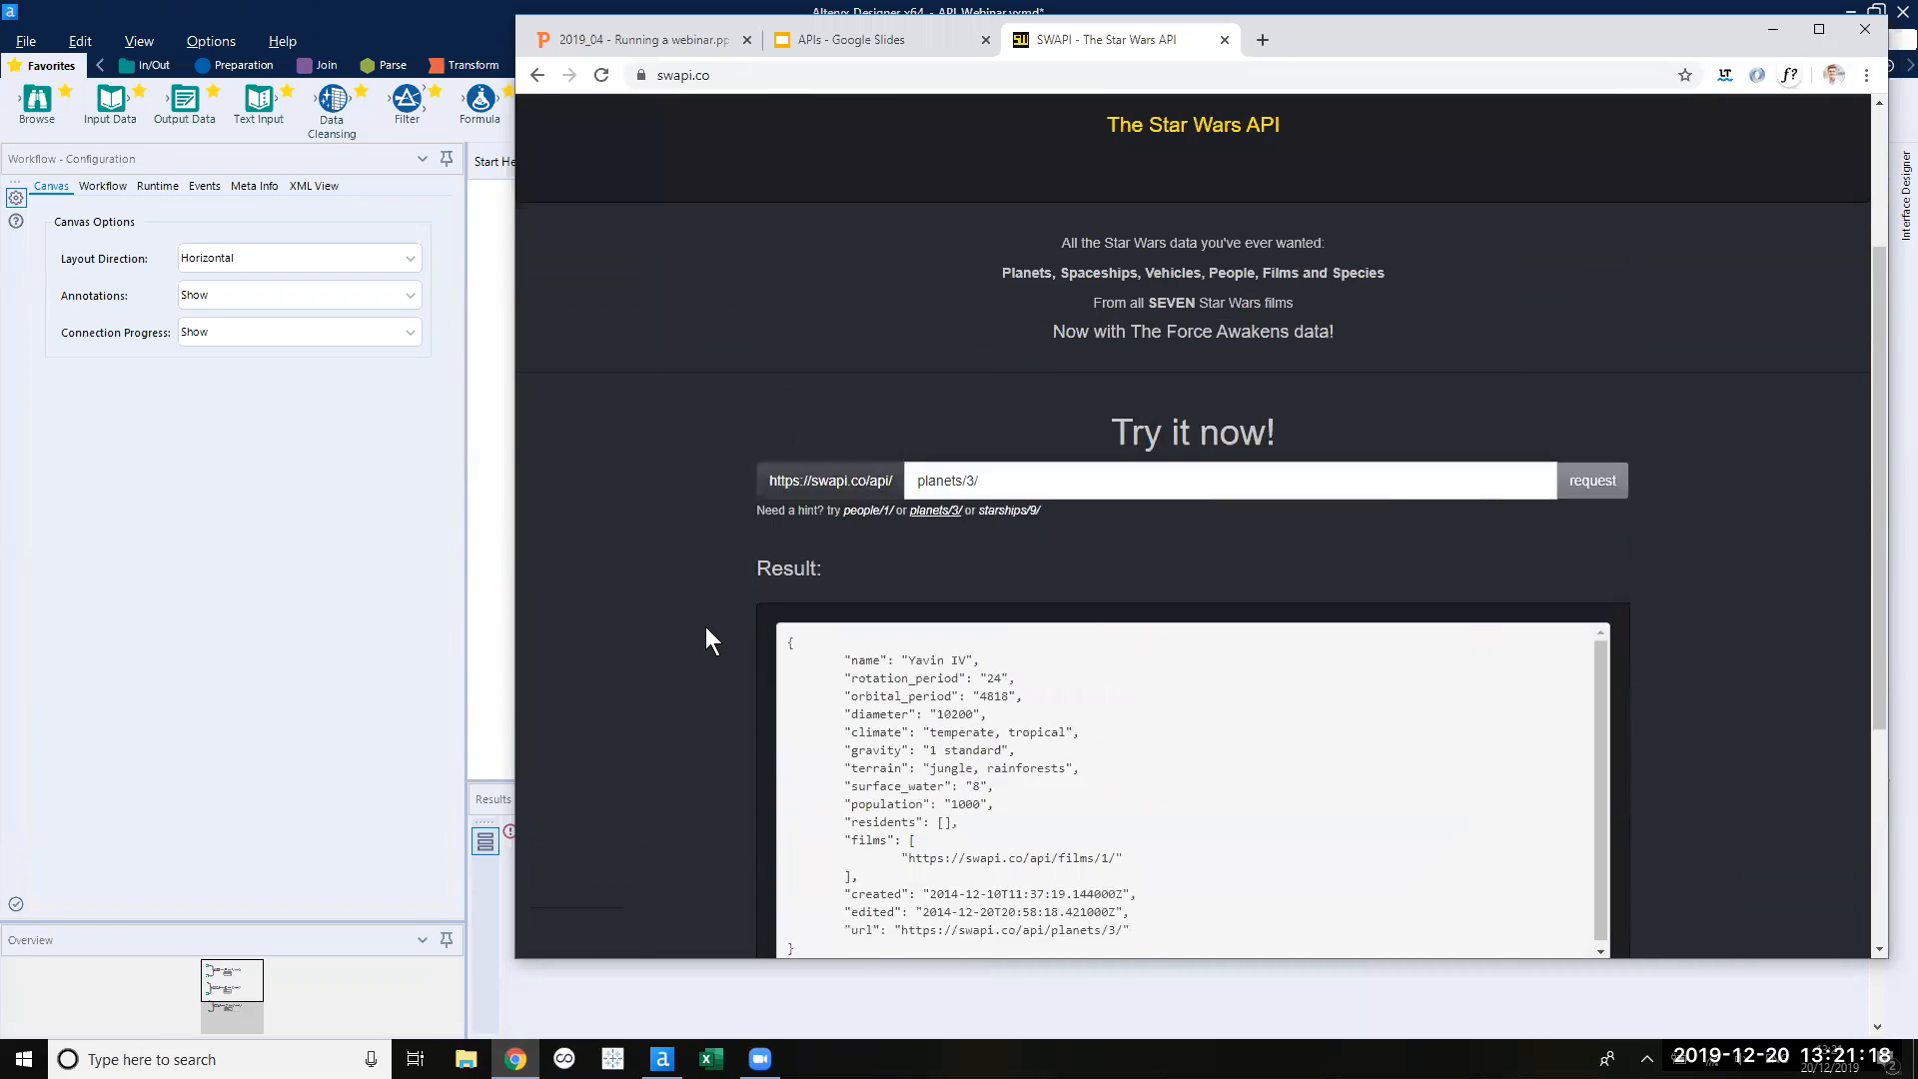
{"action": "scroll", "coordinate": [707, 626], "scroll_direction": "down", "scroll_amount": 2}
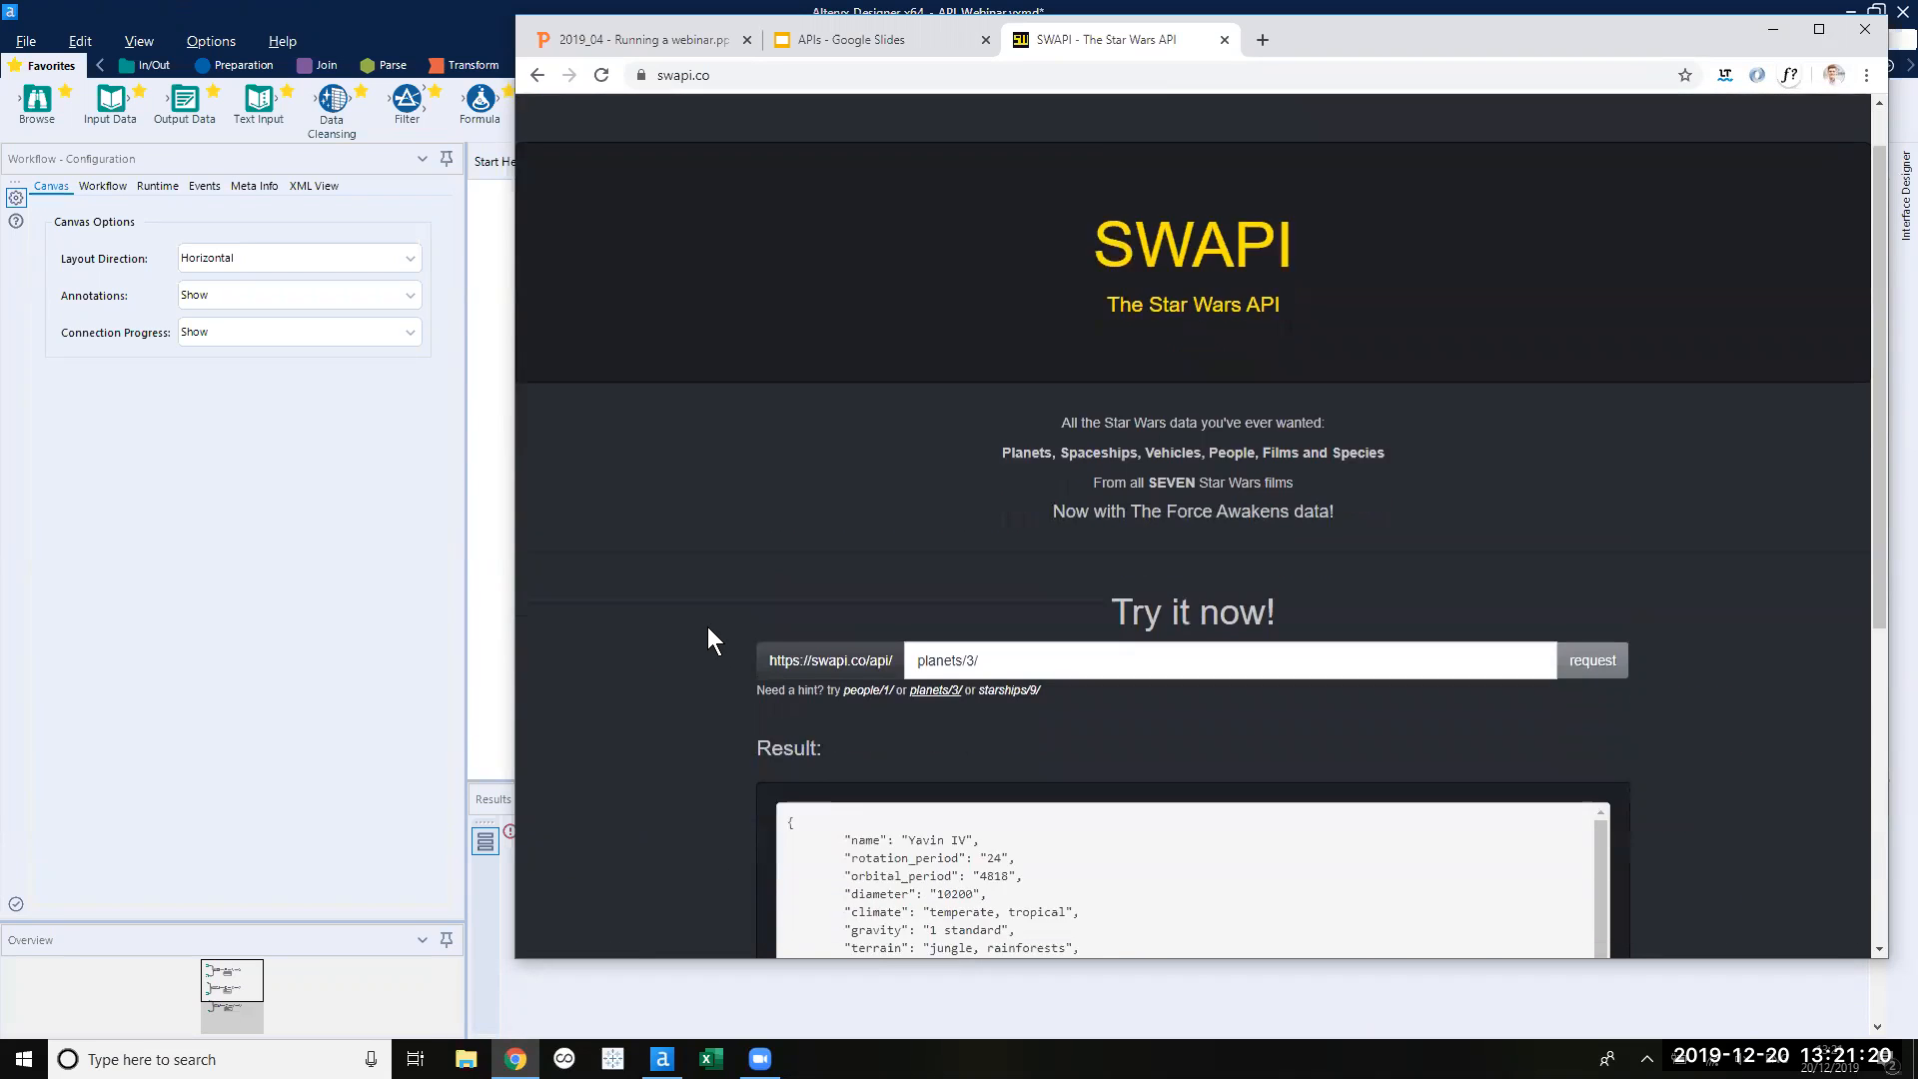
{"action": "scroll", "coordinate": [708, 625], "scroll_direction": "up", "scroll_amount": 2}
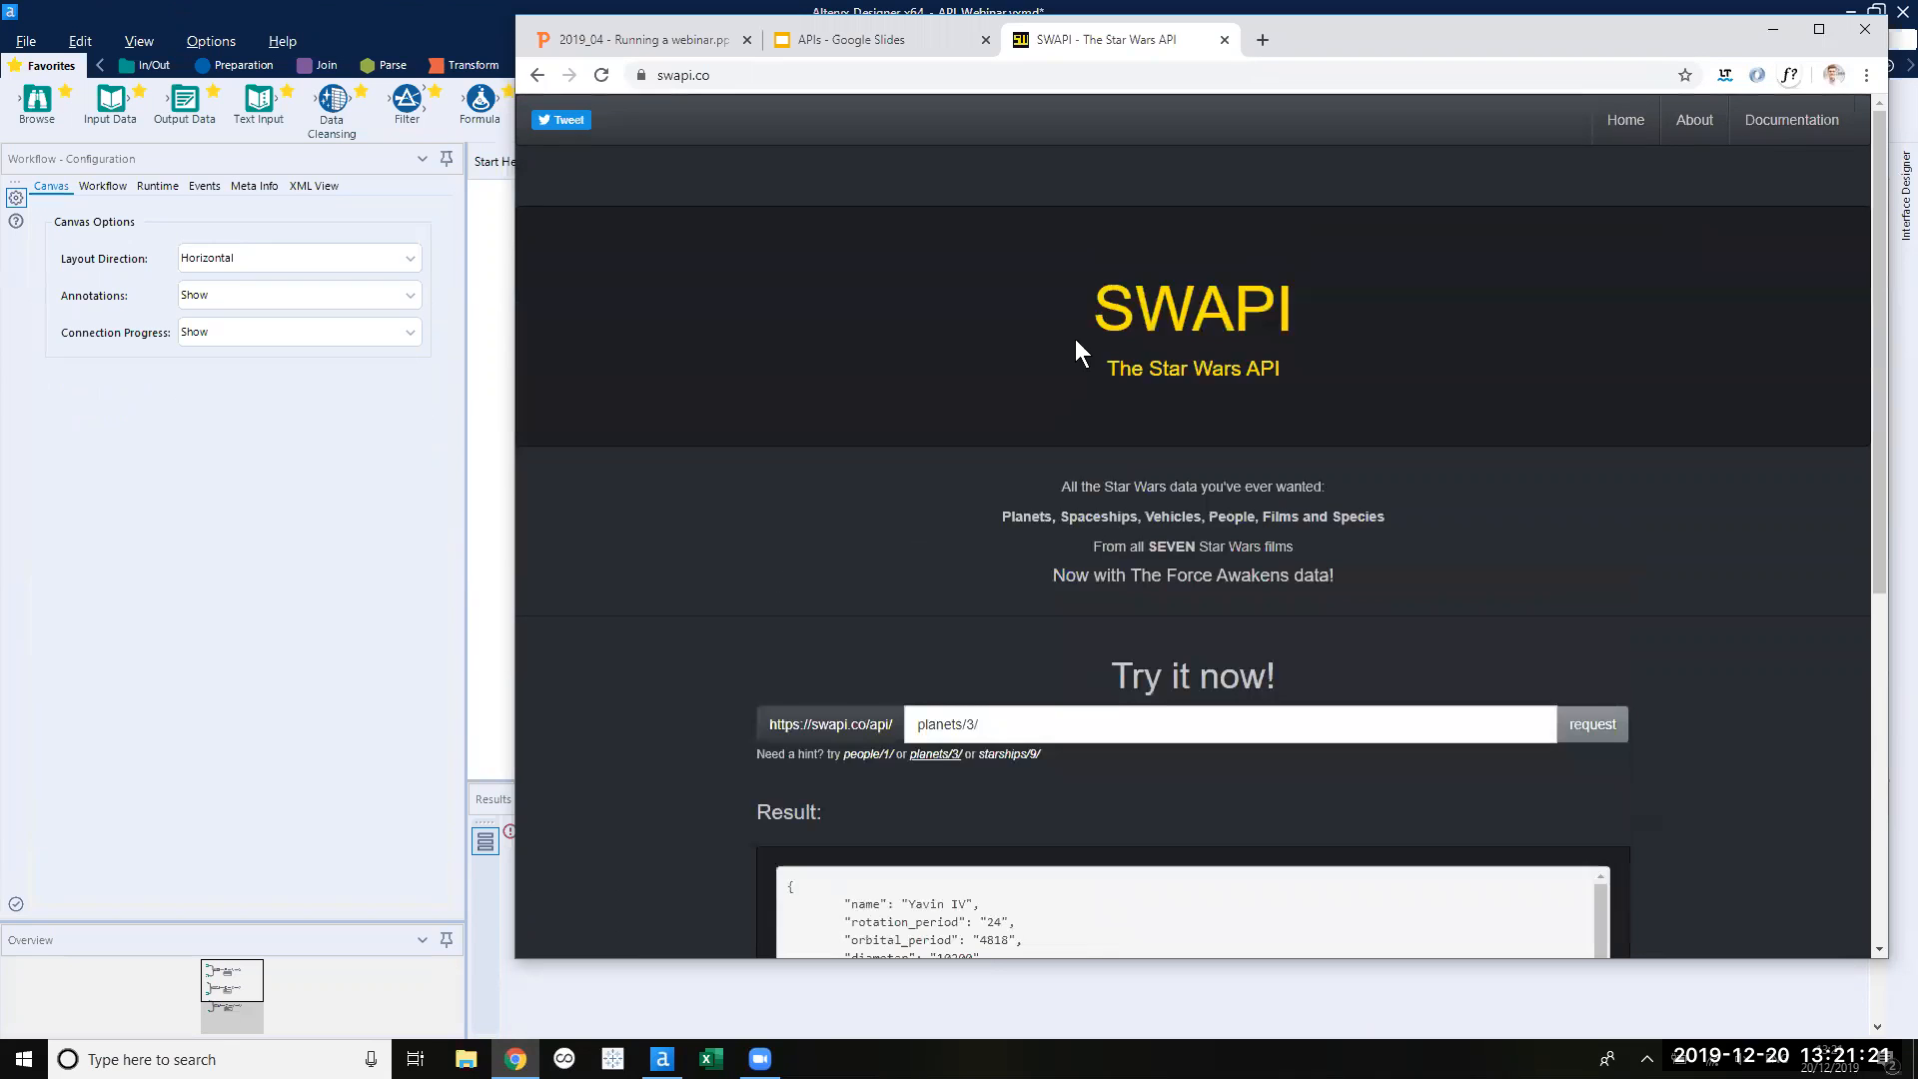
Open the Star Wars API documentation and look through the getting-started notes, authentication, encodings and the endpoints of each resource.
{"action": "left_click", "coordinate": [1791, 127]}
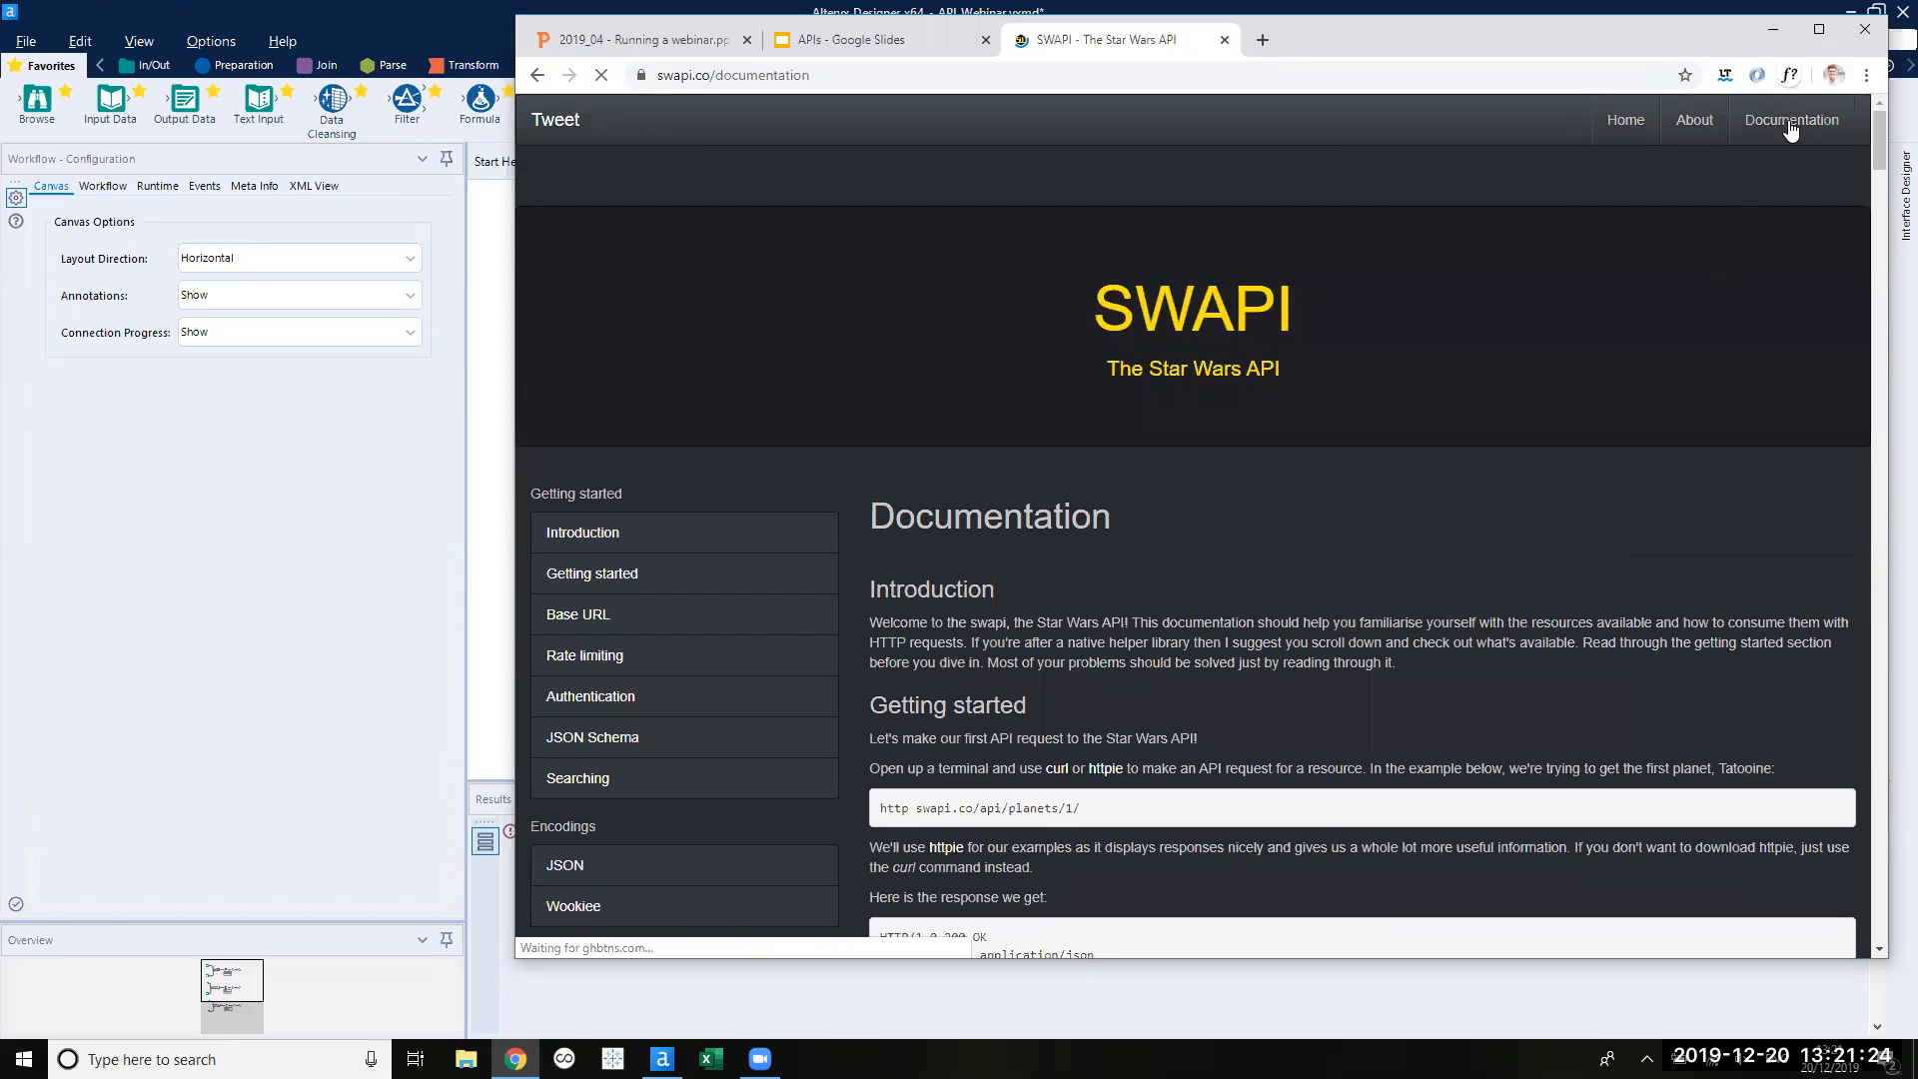
{"action": "scroll", "coordinate": [837, 495], "scroll_direction": "down", "scroll_amount": 3}
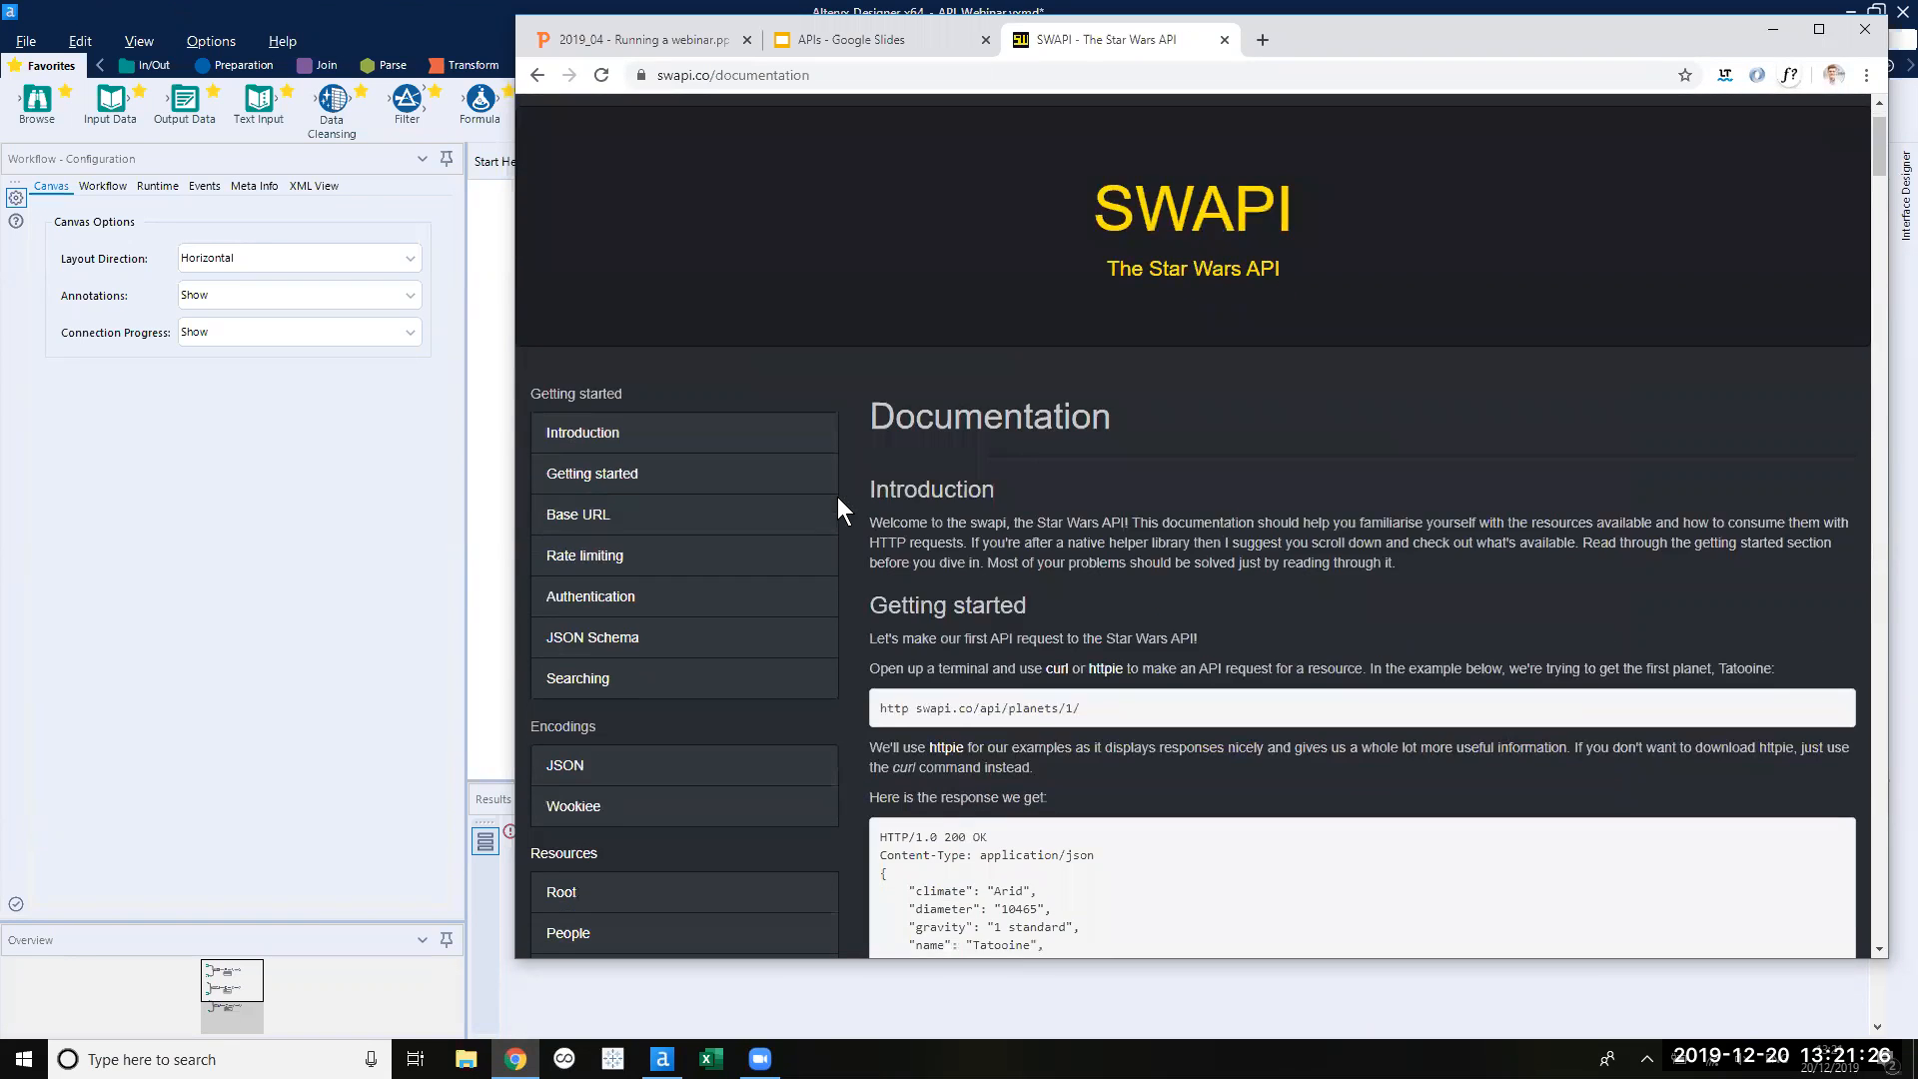
{"action": "scroll", "coordinate": [843, 507], "scroll_direction": "down", "scroll_amount": 1}
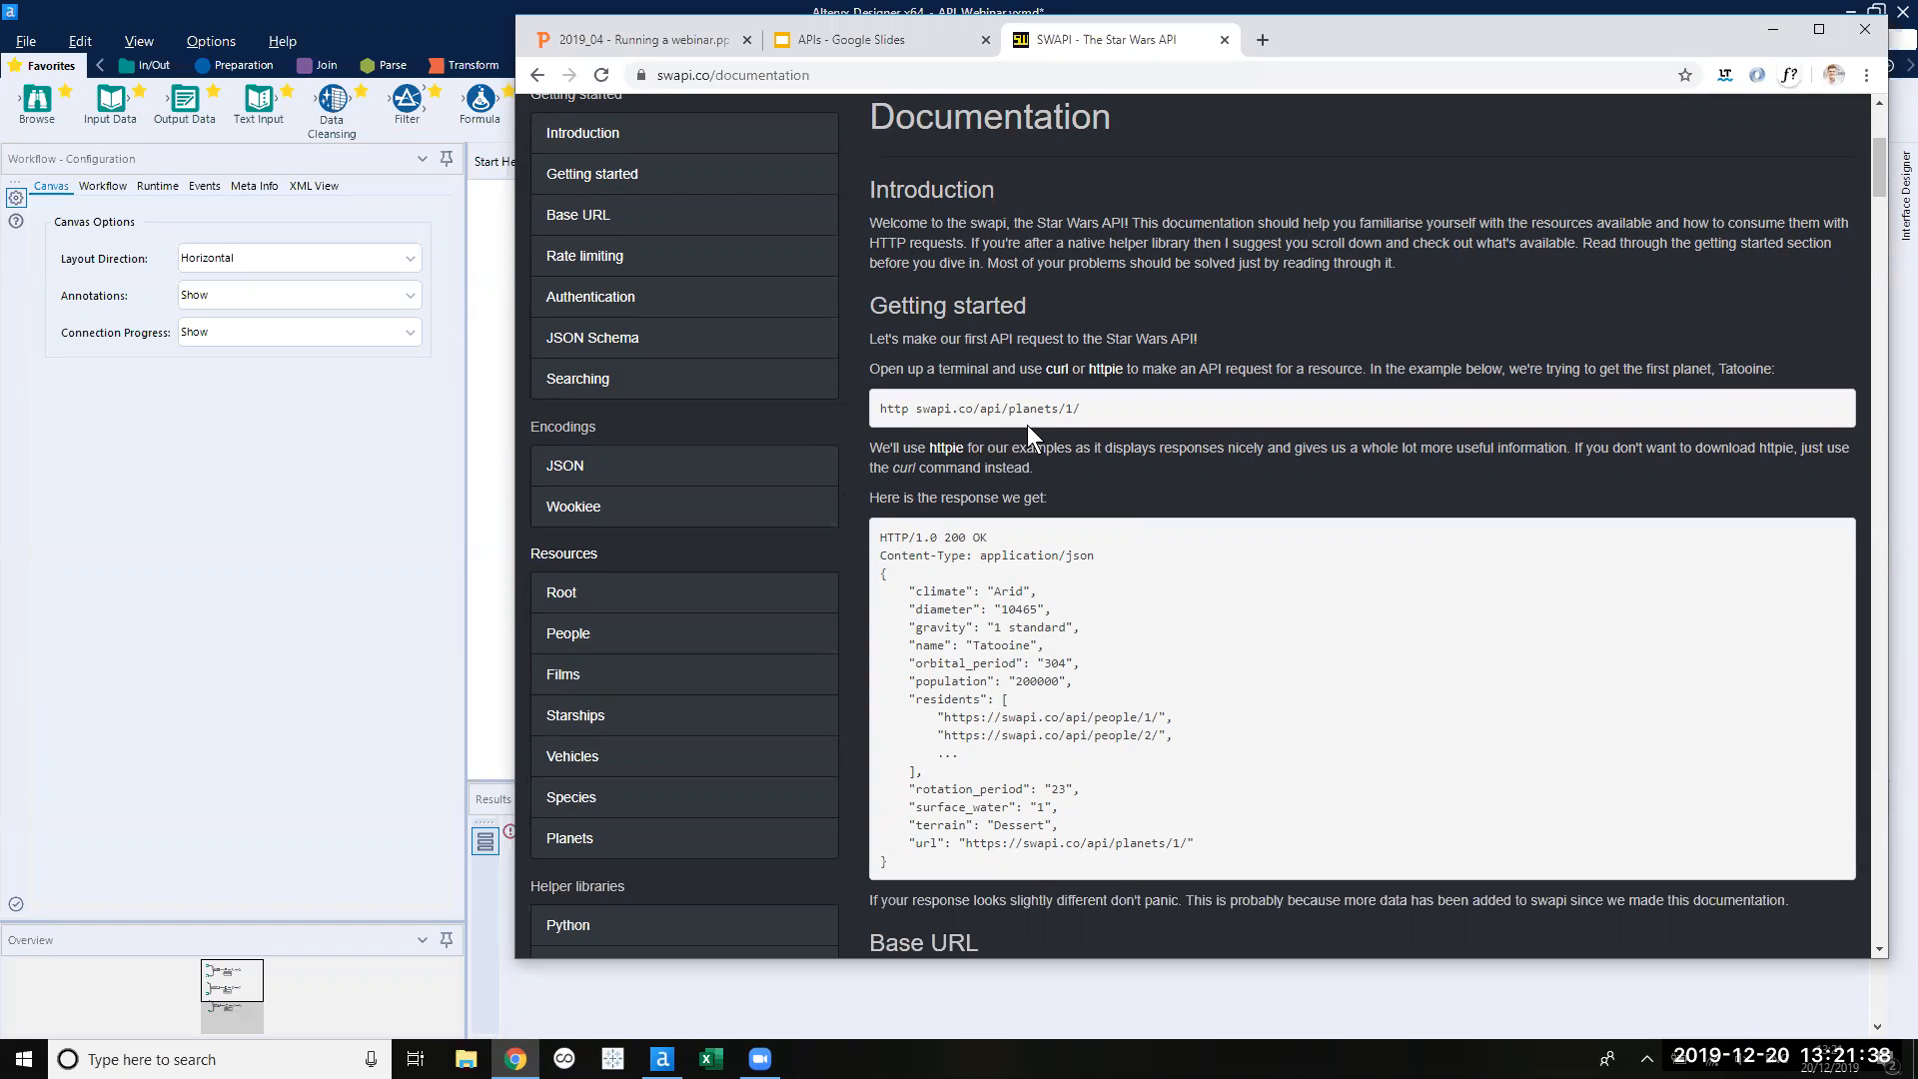
{"action": "scroll", "coordinate": [851, 537], "scroll_direction": "down", "scroll_amount": 3}
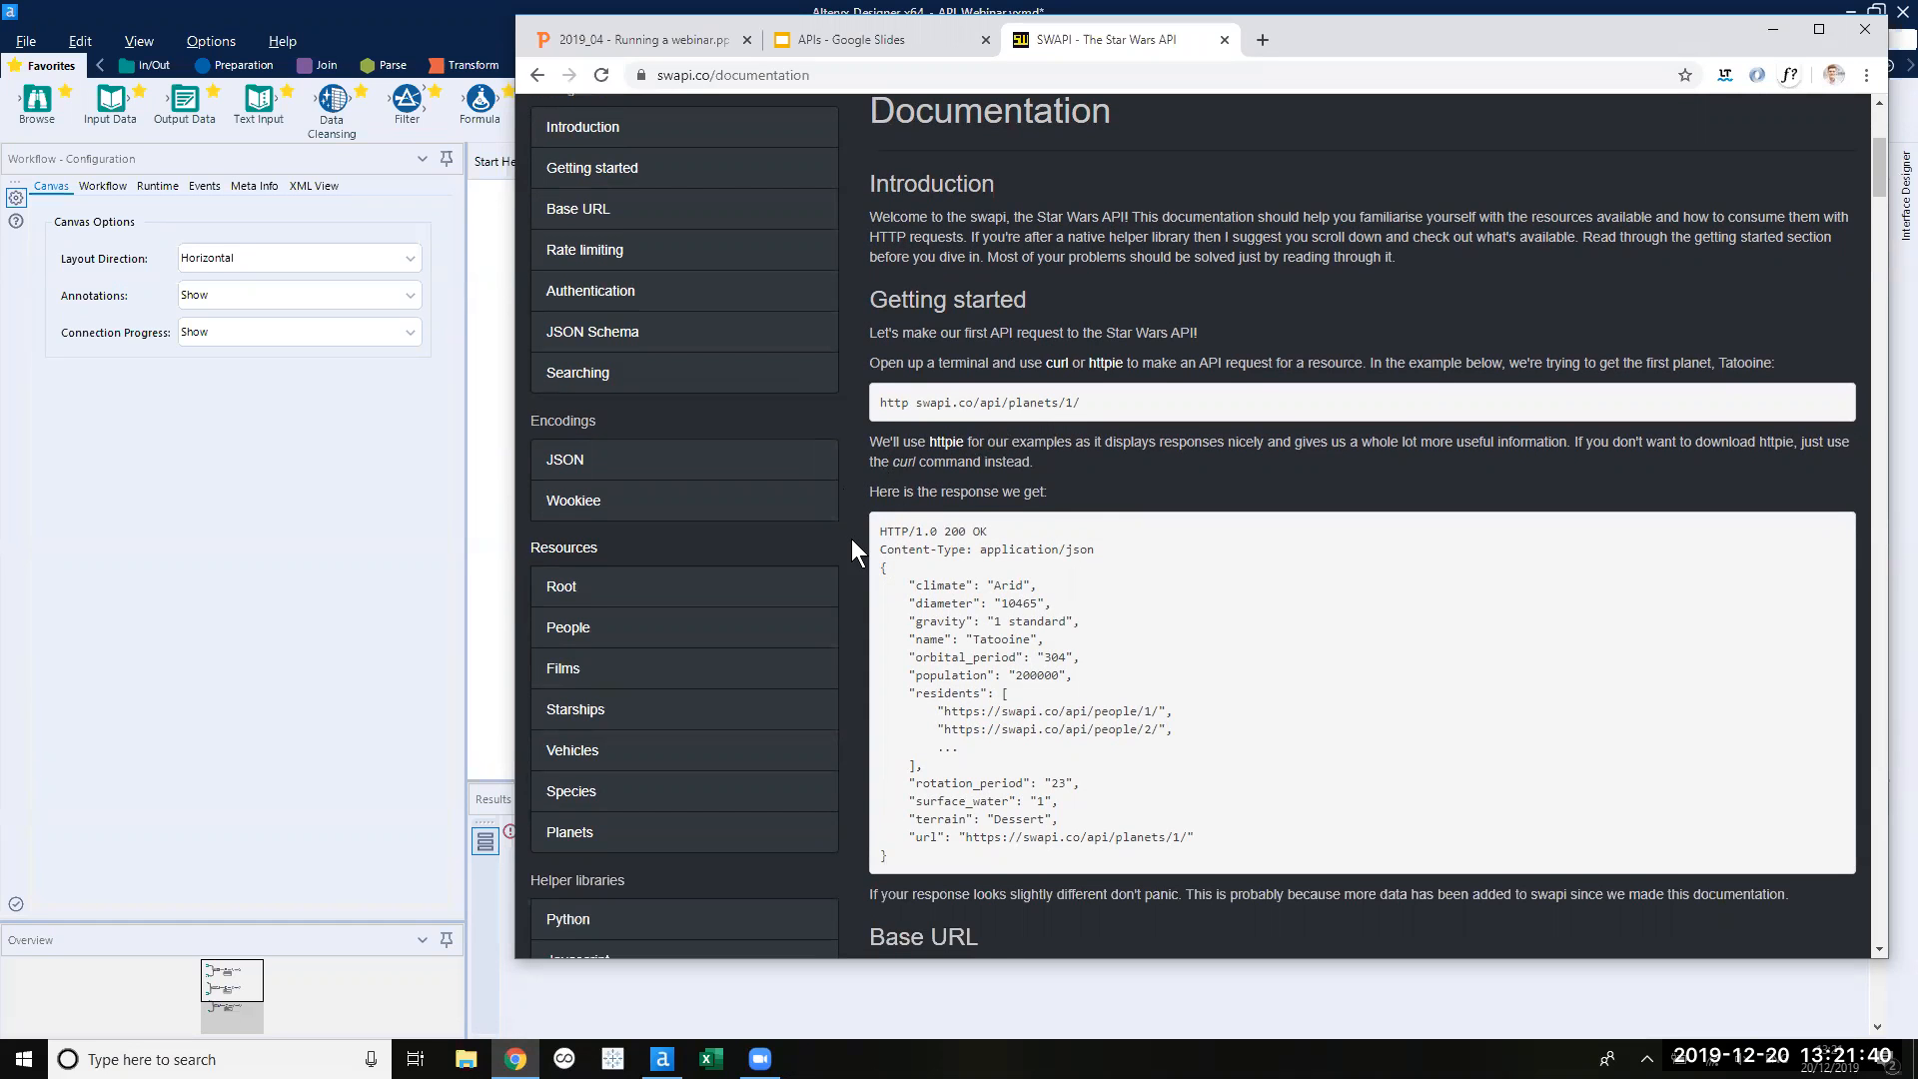
{"action": "scroll", "coordinate": [849, 541], "scroll_direction": "down", "scroll_amount": 11}
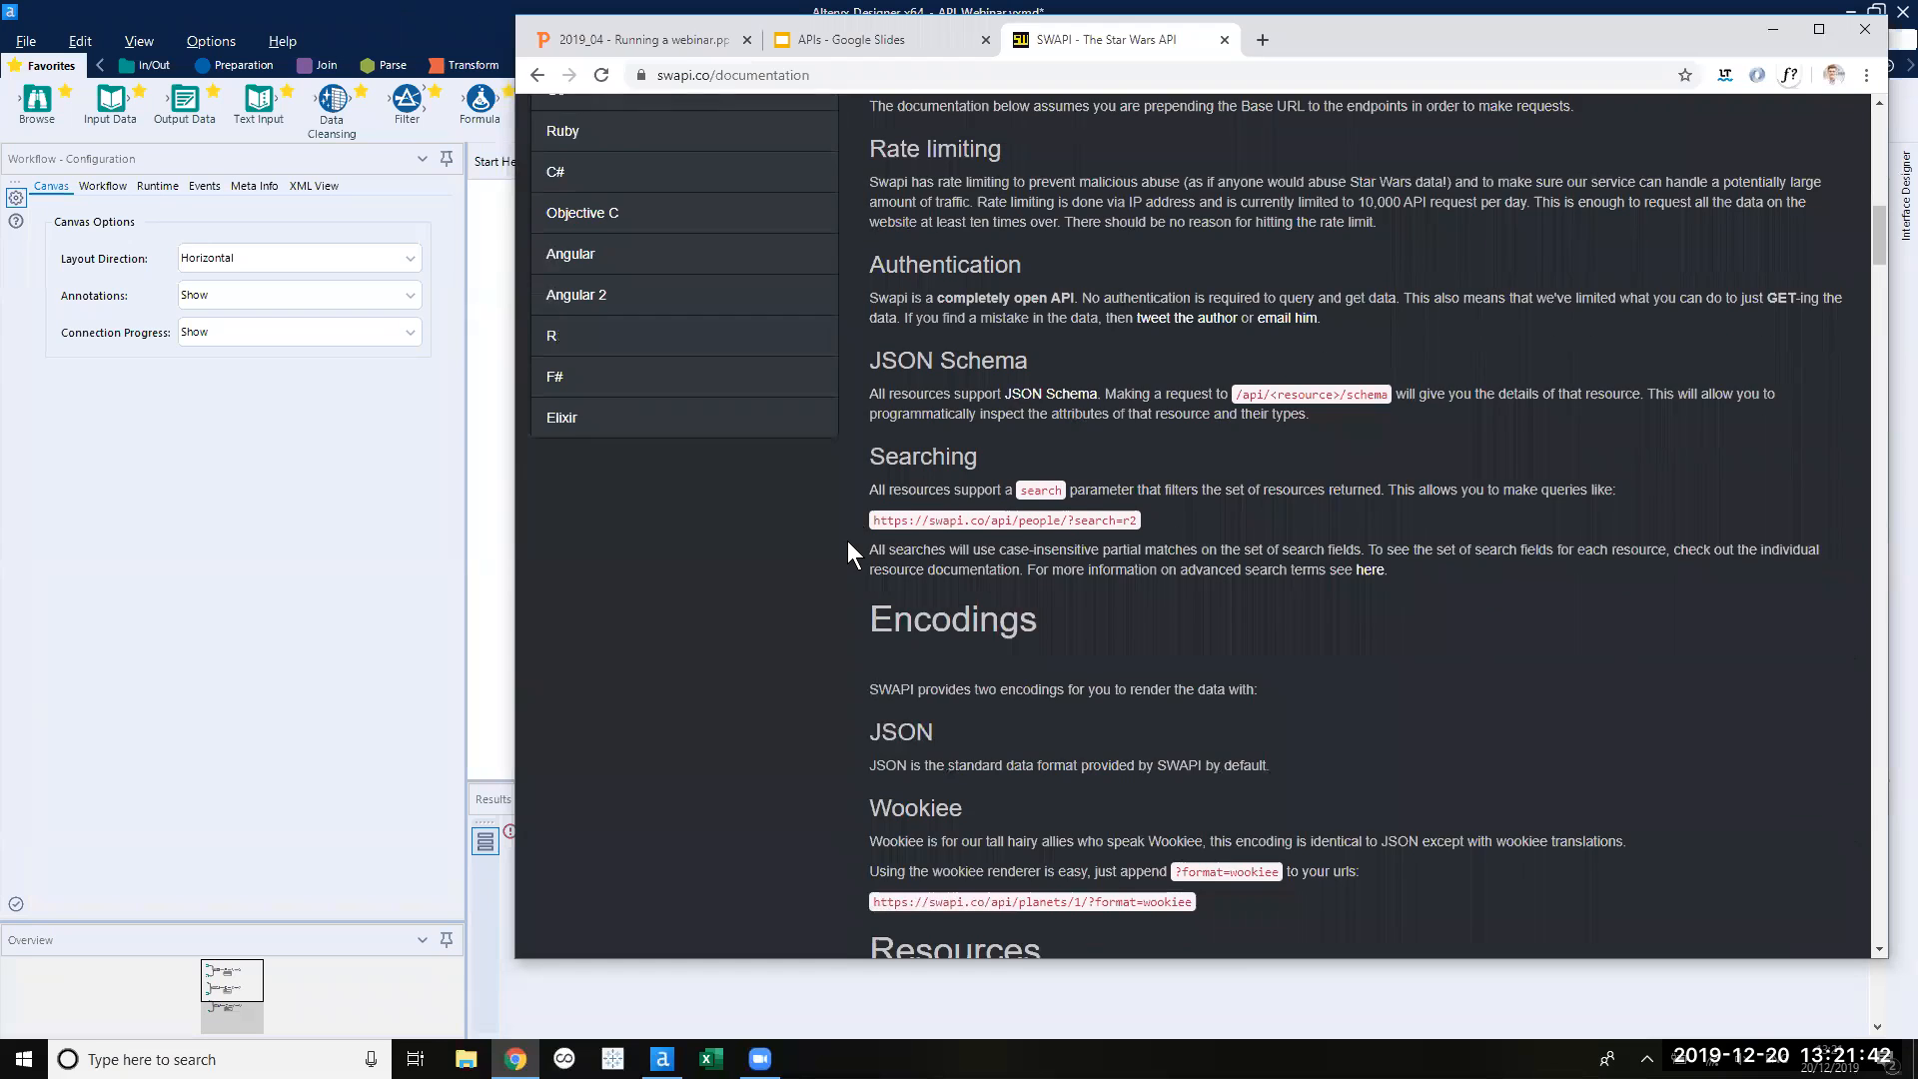
{"action": "scroll", "coordinate": [847, 541], "scroll_direction": "down", "scroll_amount": 12}
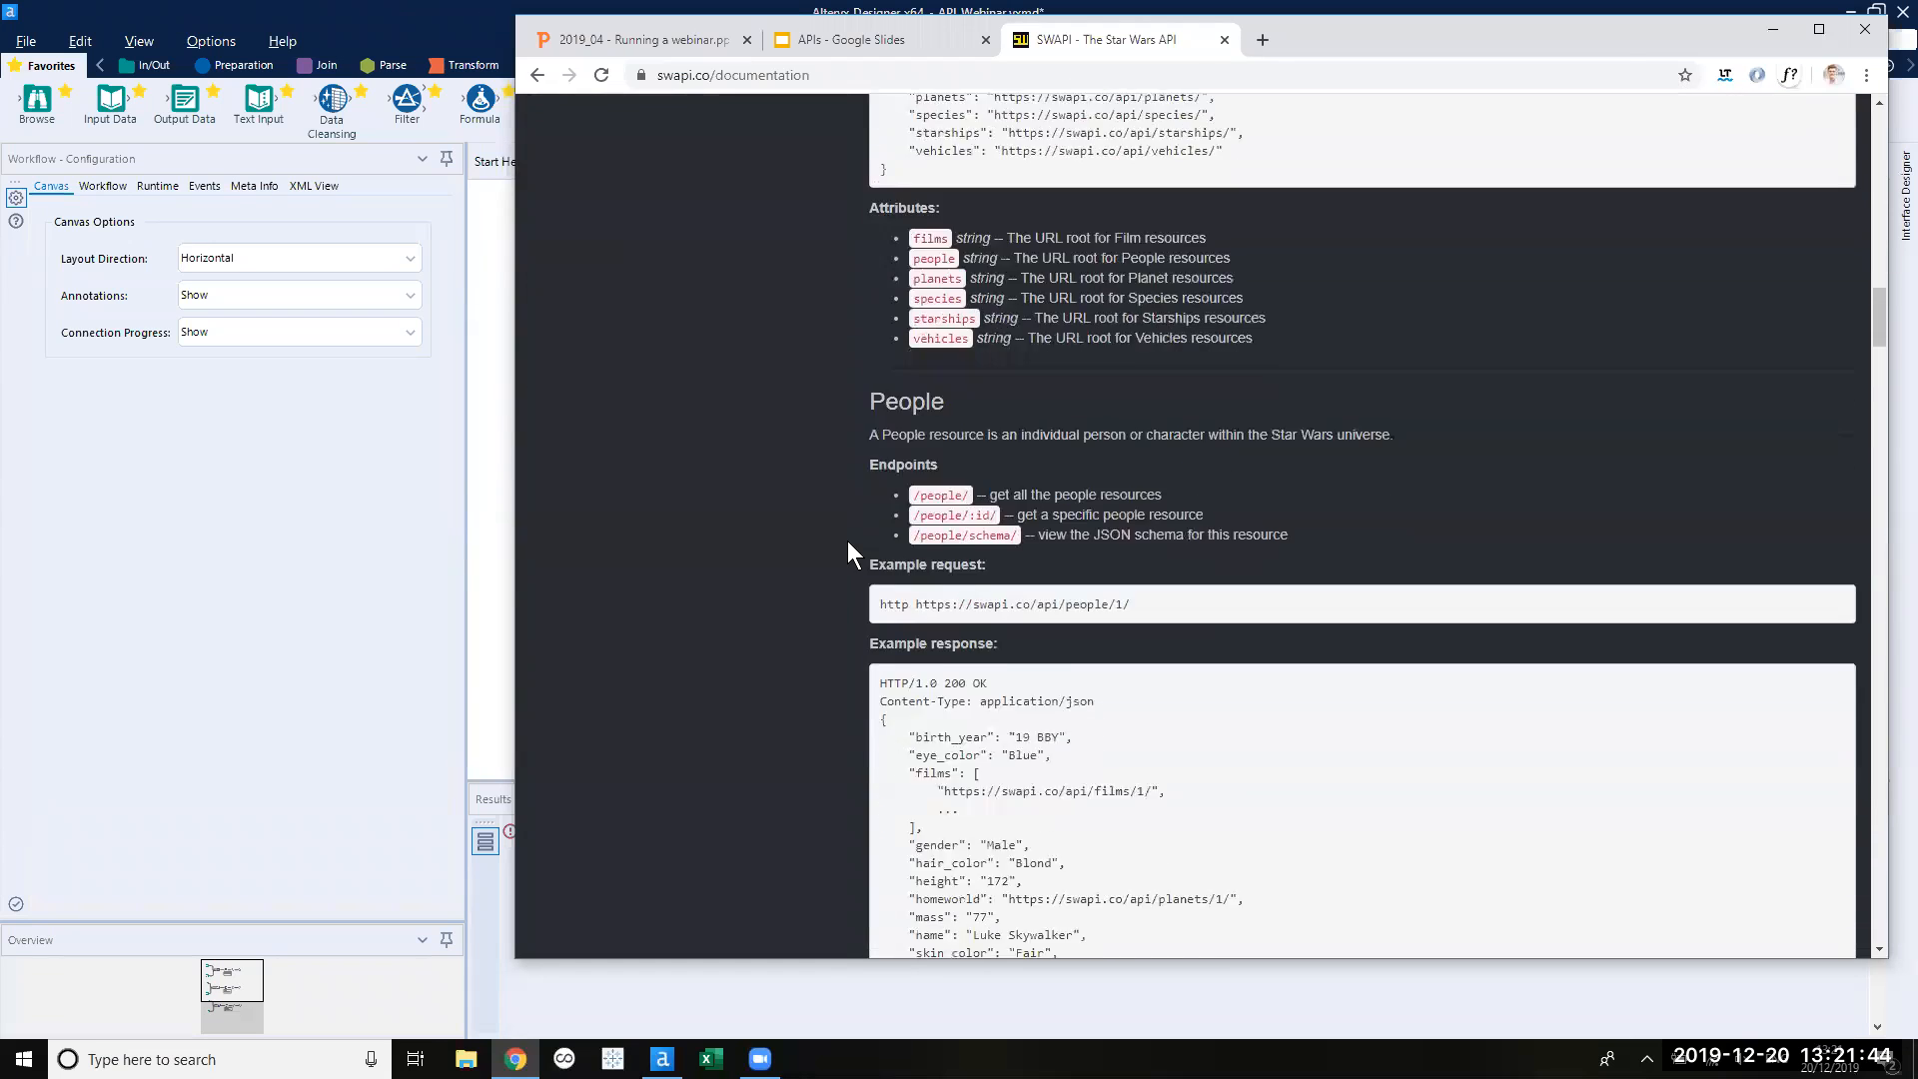
{"action": "scroll", "coordinate": [847, 541], "scroll_direction": "down", "scroll_amount": 16}
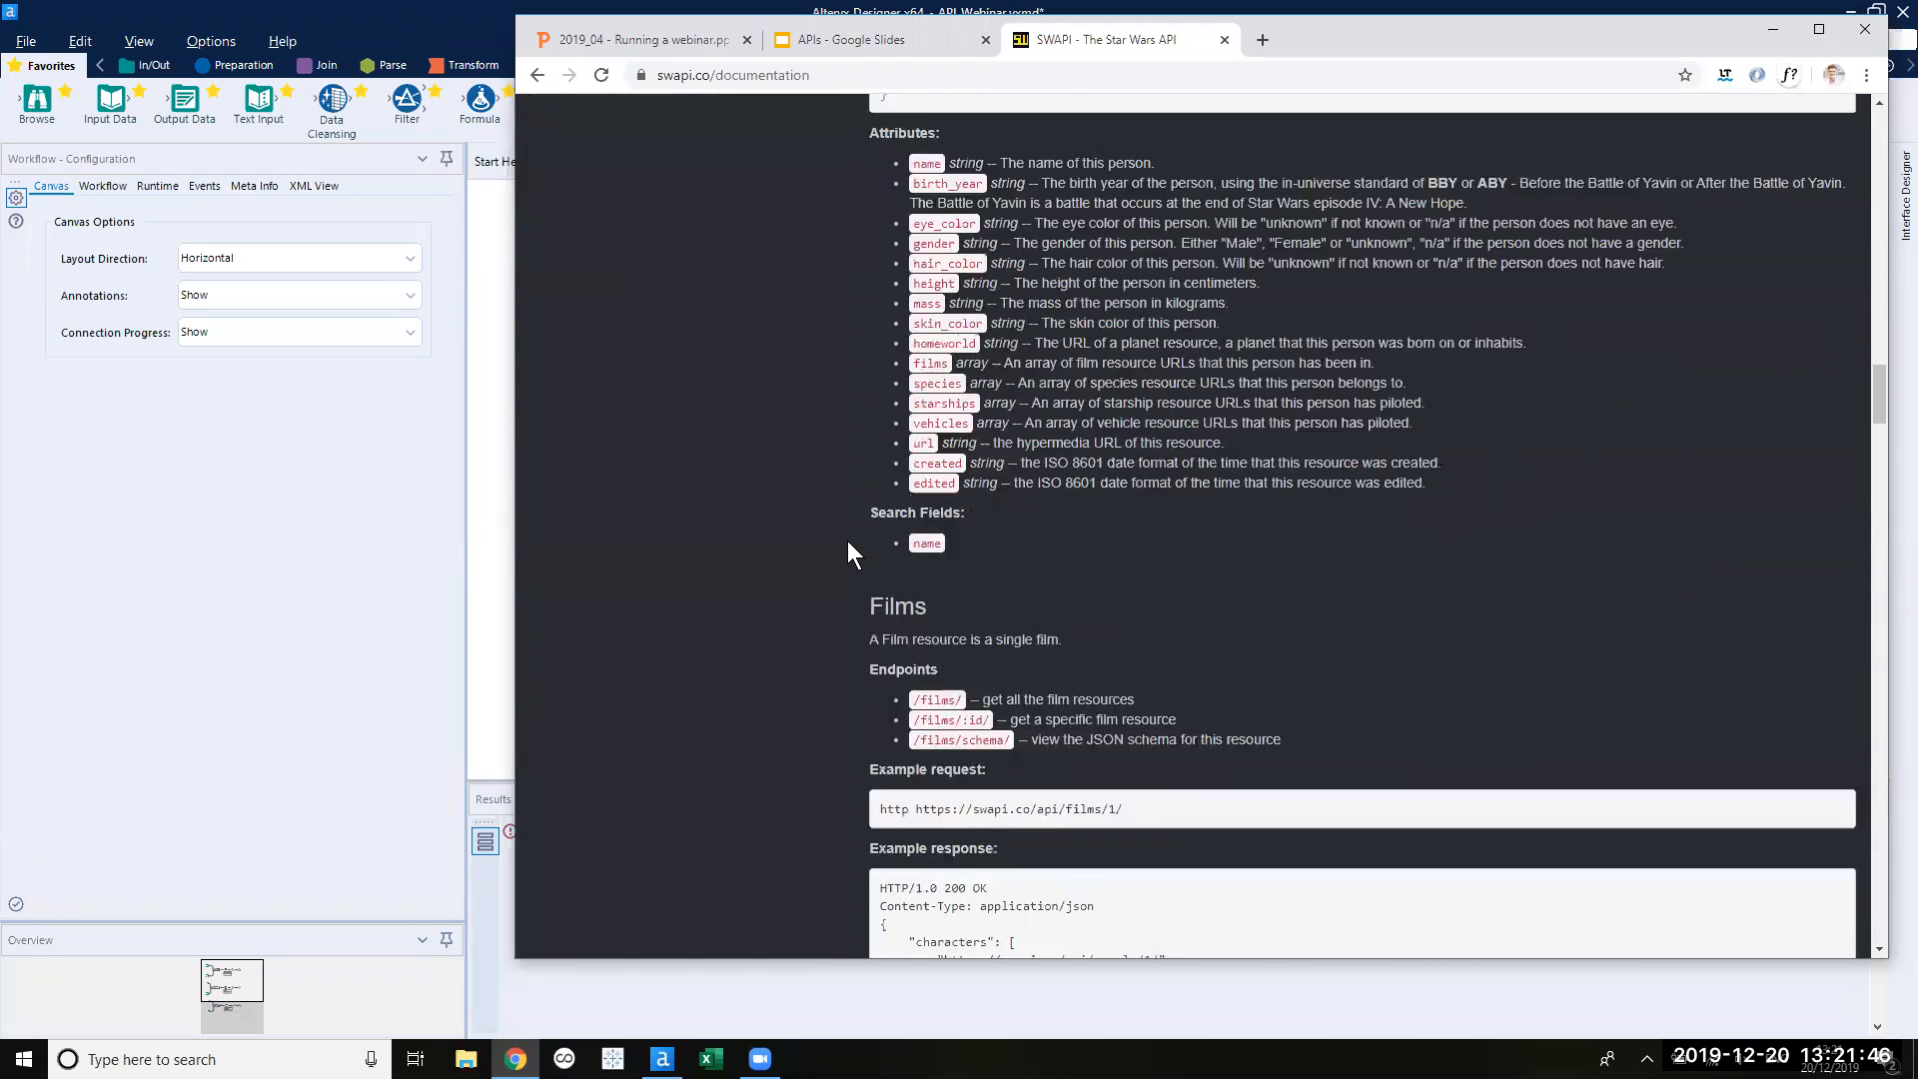
{"action": "scroll", "coordinate": [847, 543], "scroll_direction": "down", "scroll_amount": 15}
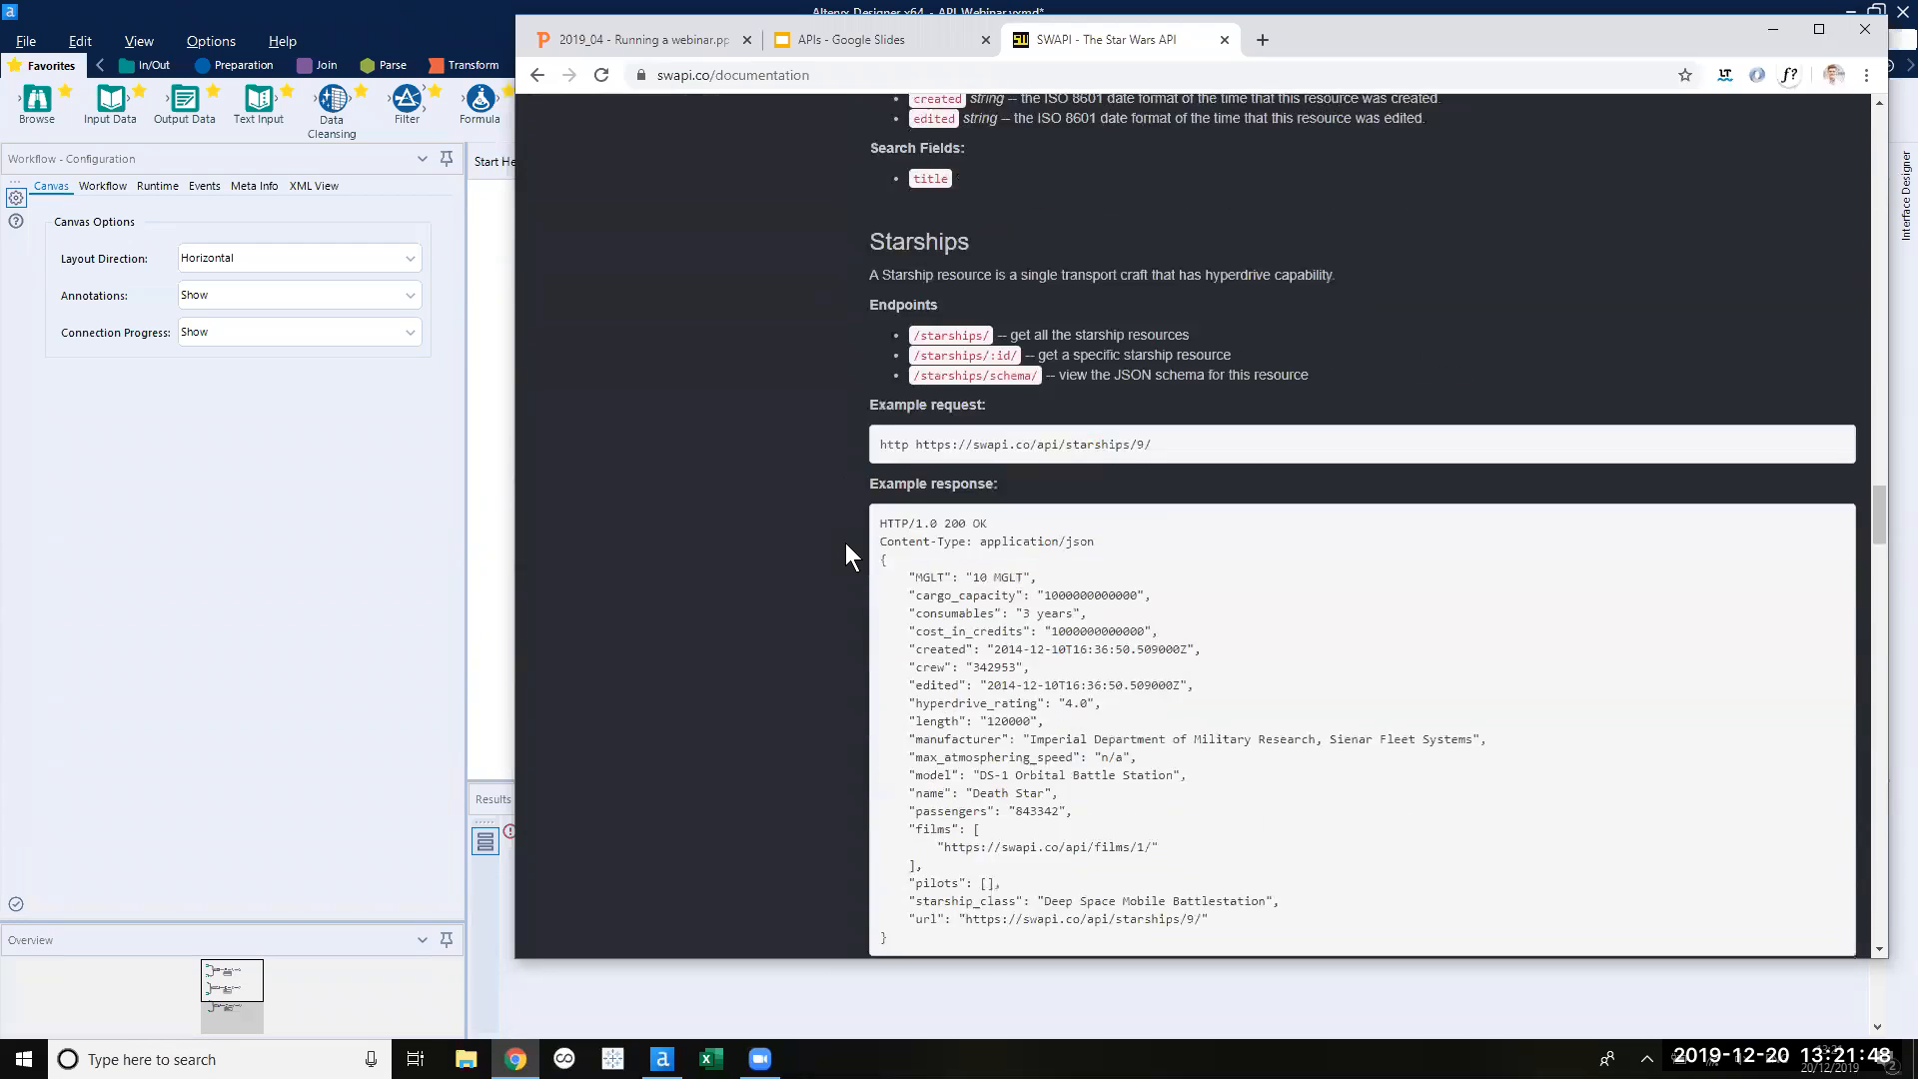
{"action": "scroll", "coordinate": [845, 557], "scroll_direction": "down", "scroll_amount": 15}
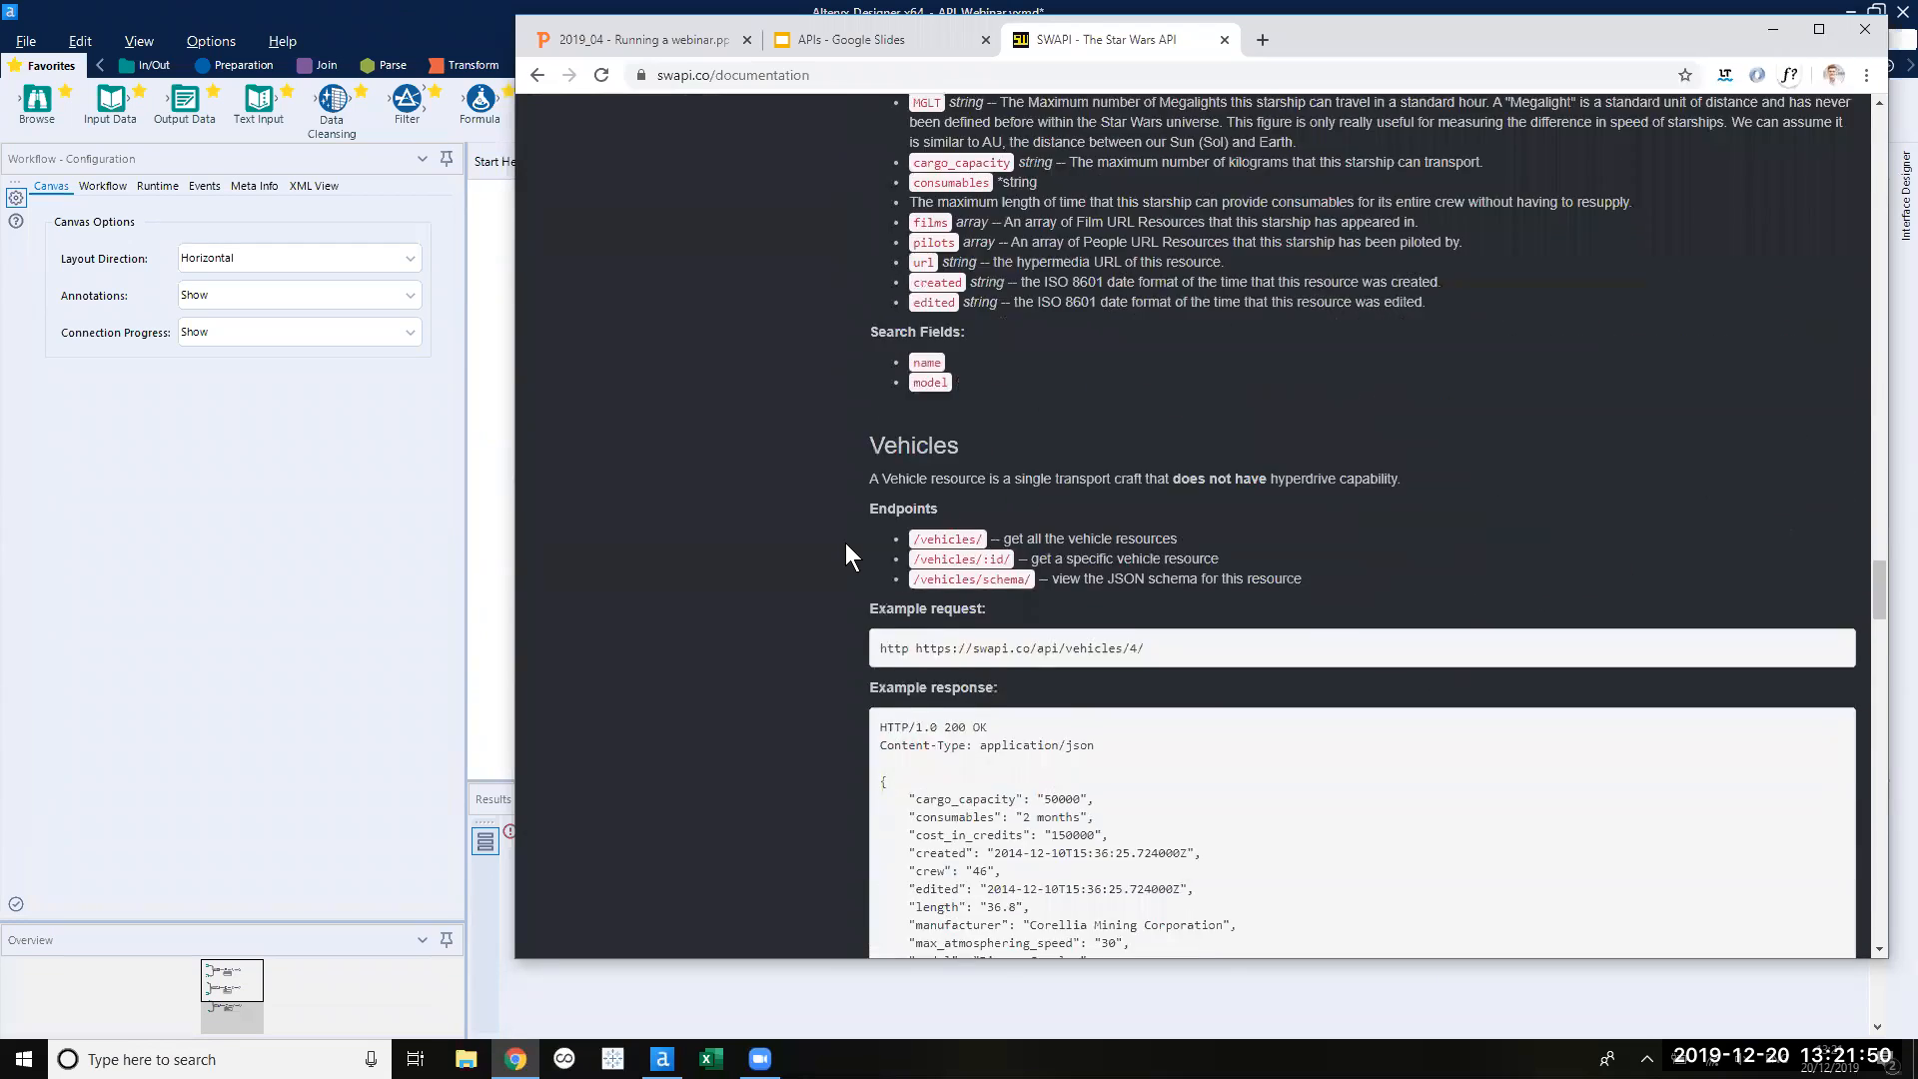
{"action": "scroll", "coordinate": [845, 556], "scroll_direction": "down", "scroll_amount": 15}
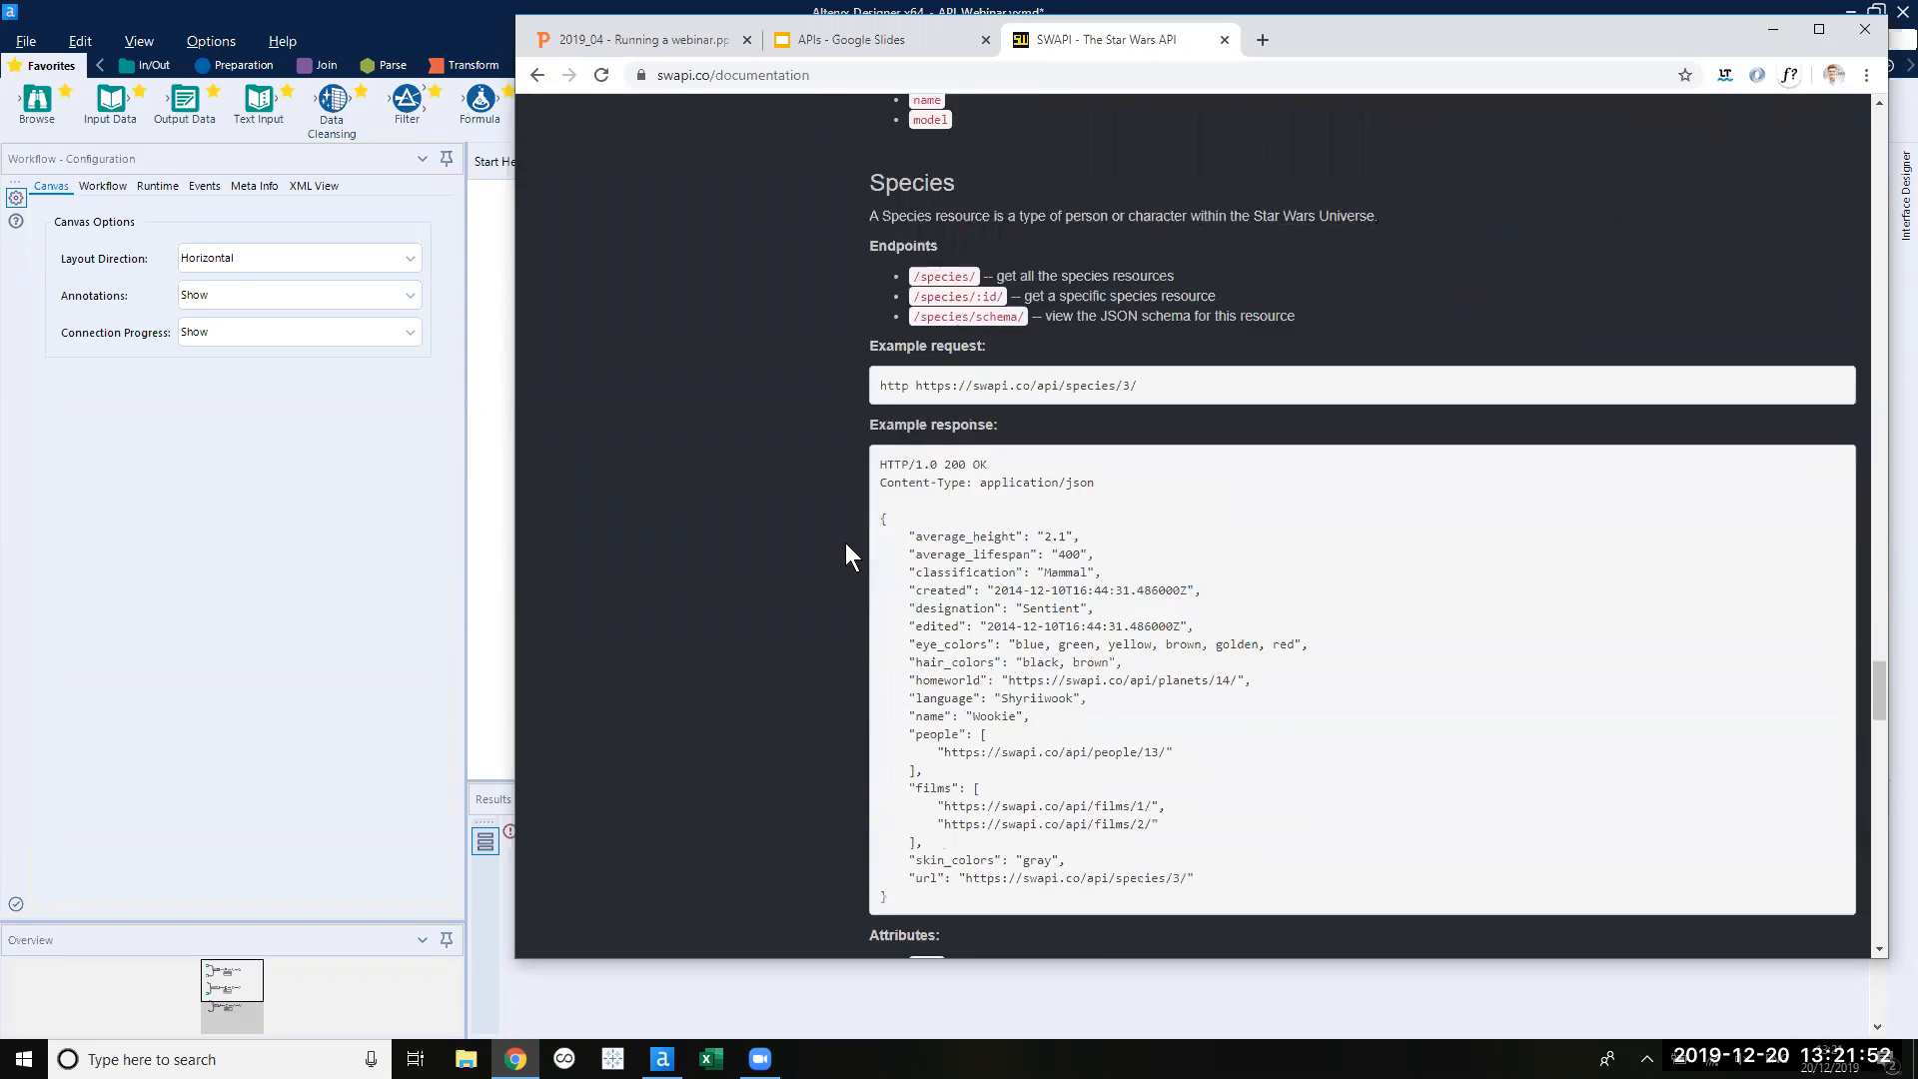
{"action": "scroll", "coordinate": [845, 545], "scroll_direction": "down", "scroll_amount": 9}
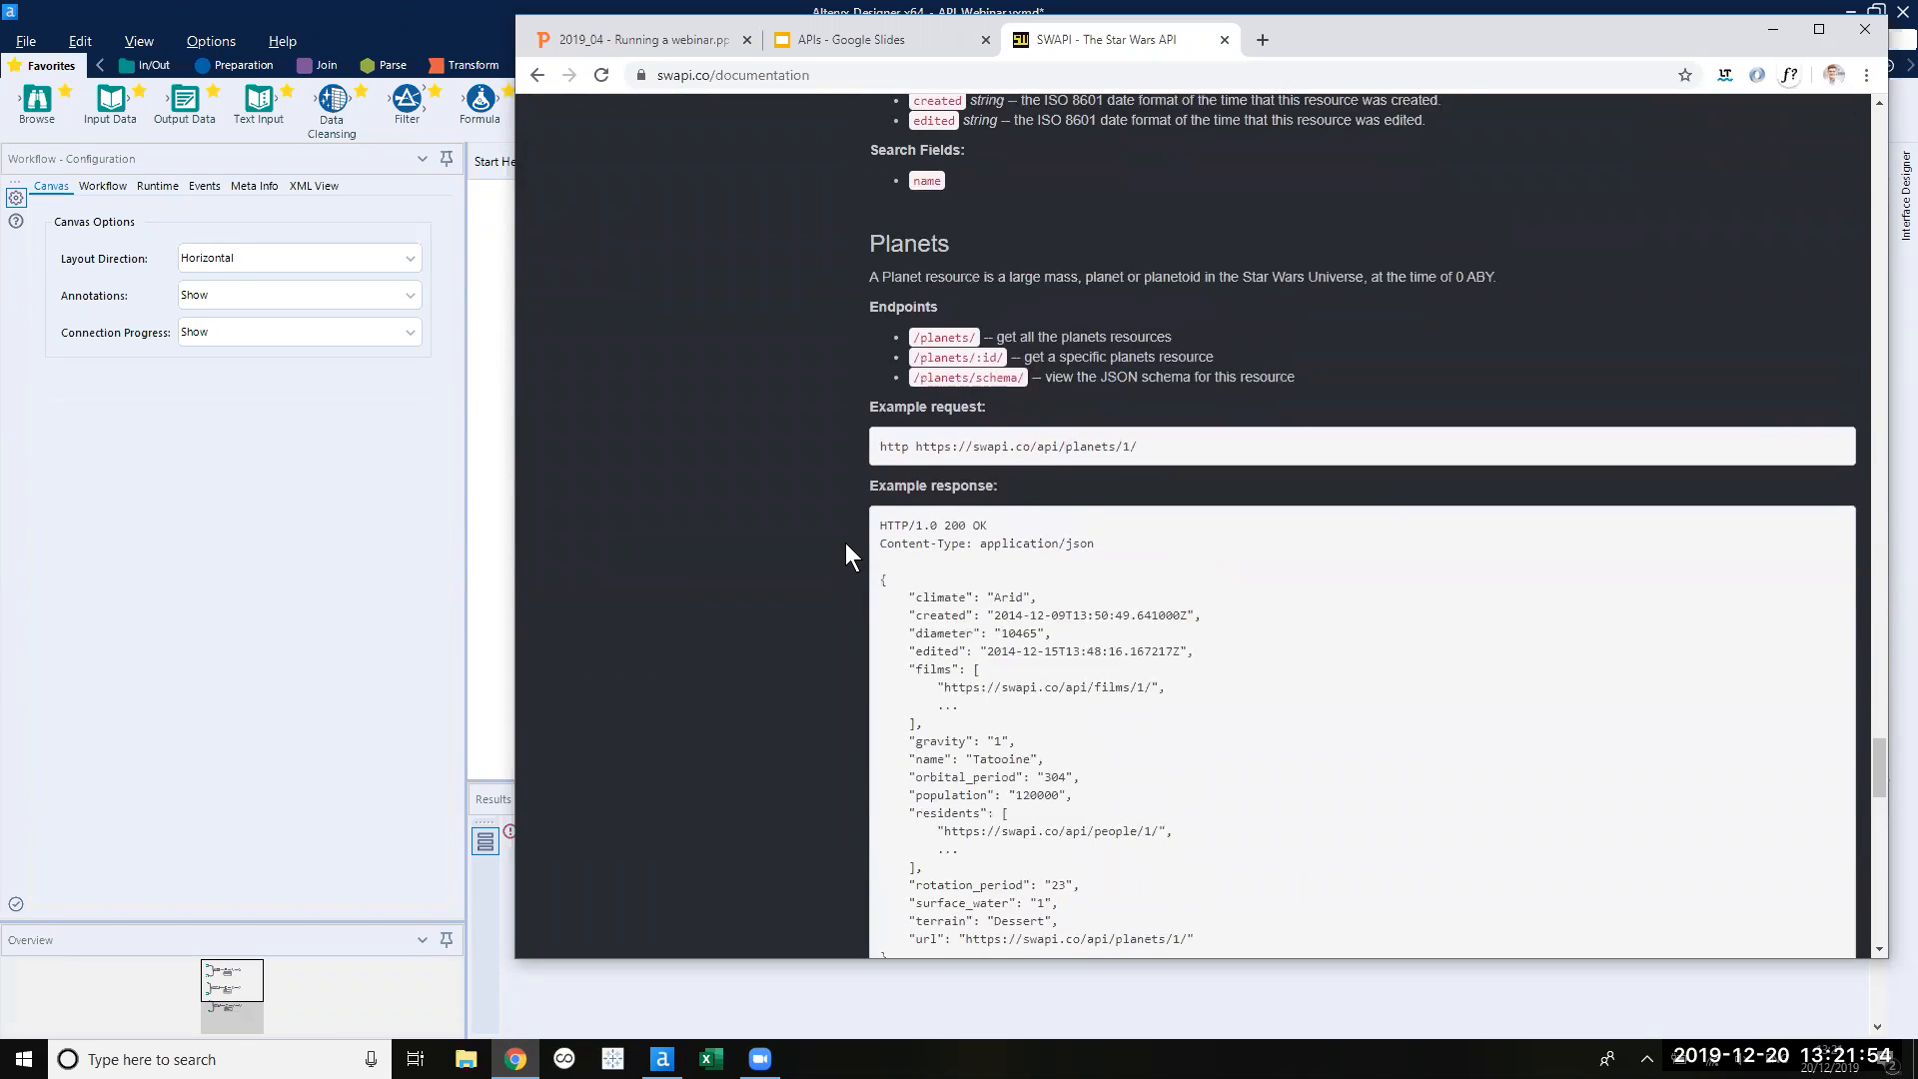
Examine the Planets resource's endpoints, example response and attributes, and go back to the People resource's example.
{"action": "scroll", "coordinate": [845, 544], "scroll_direction": "down", "scroll_amount": 1}
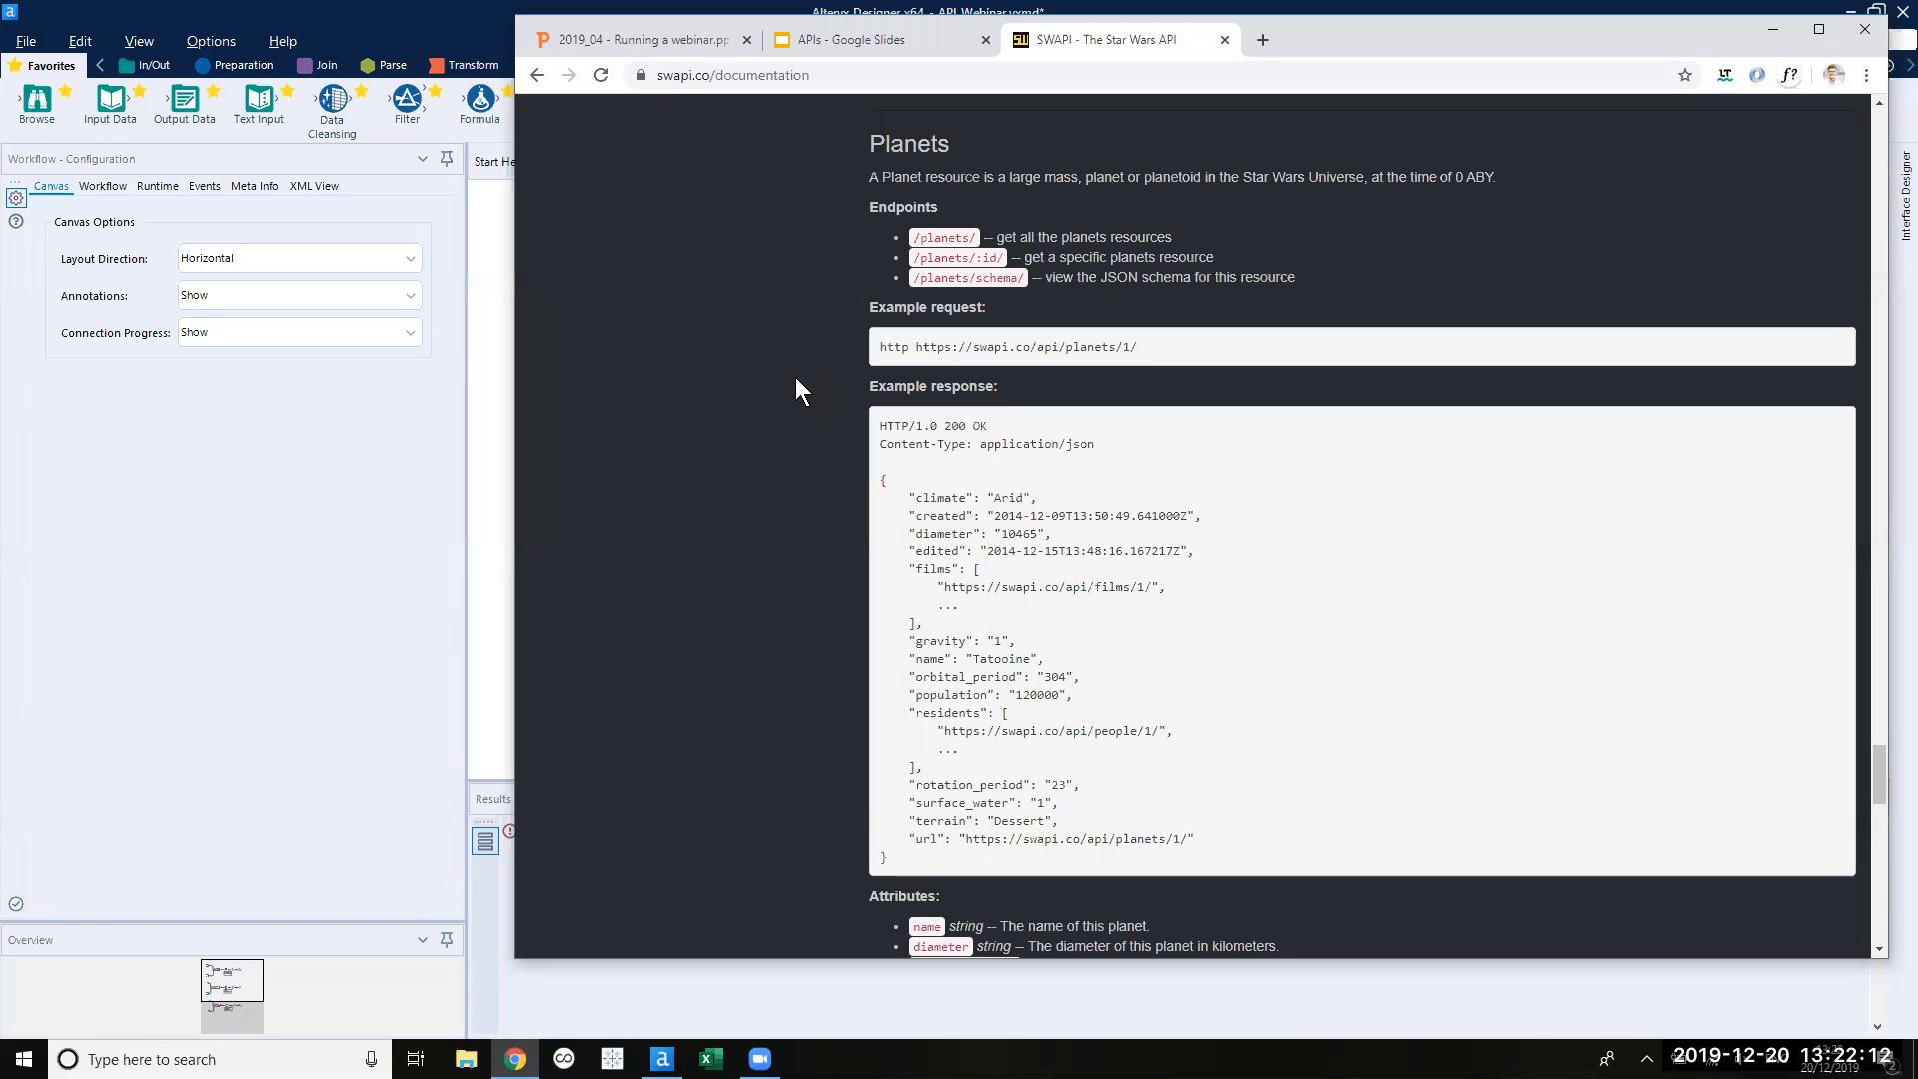
{"action": "scroll", "coordinate": [787, 380], "scroll_direction": "down", "scroll_amount": 1}
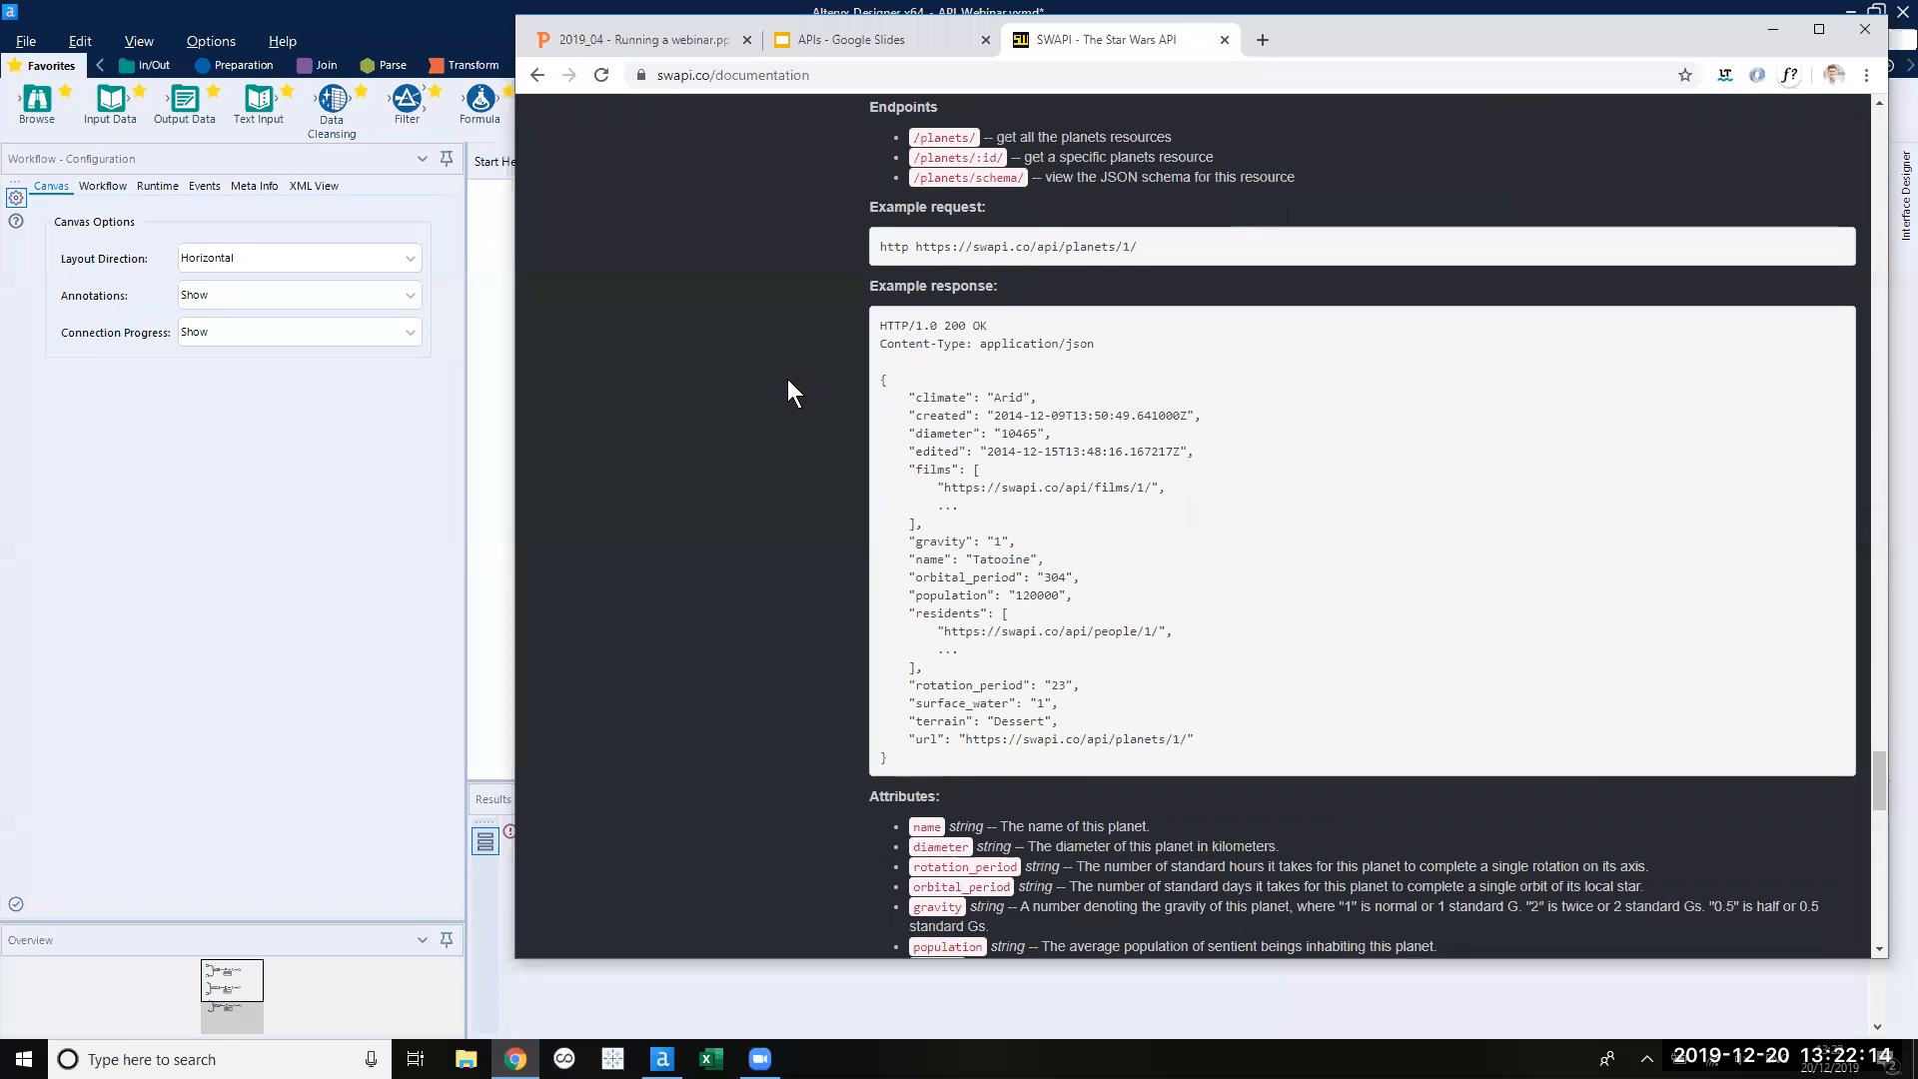
{"action": "scroll", "coordinate": [787, 380], "scroll_direction": "down", "scroll_amount": 1}
{"action": "scroll", "coordinate": [787, 380], "scroll_direction": "down", "scroll_amount": 1}
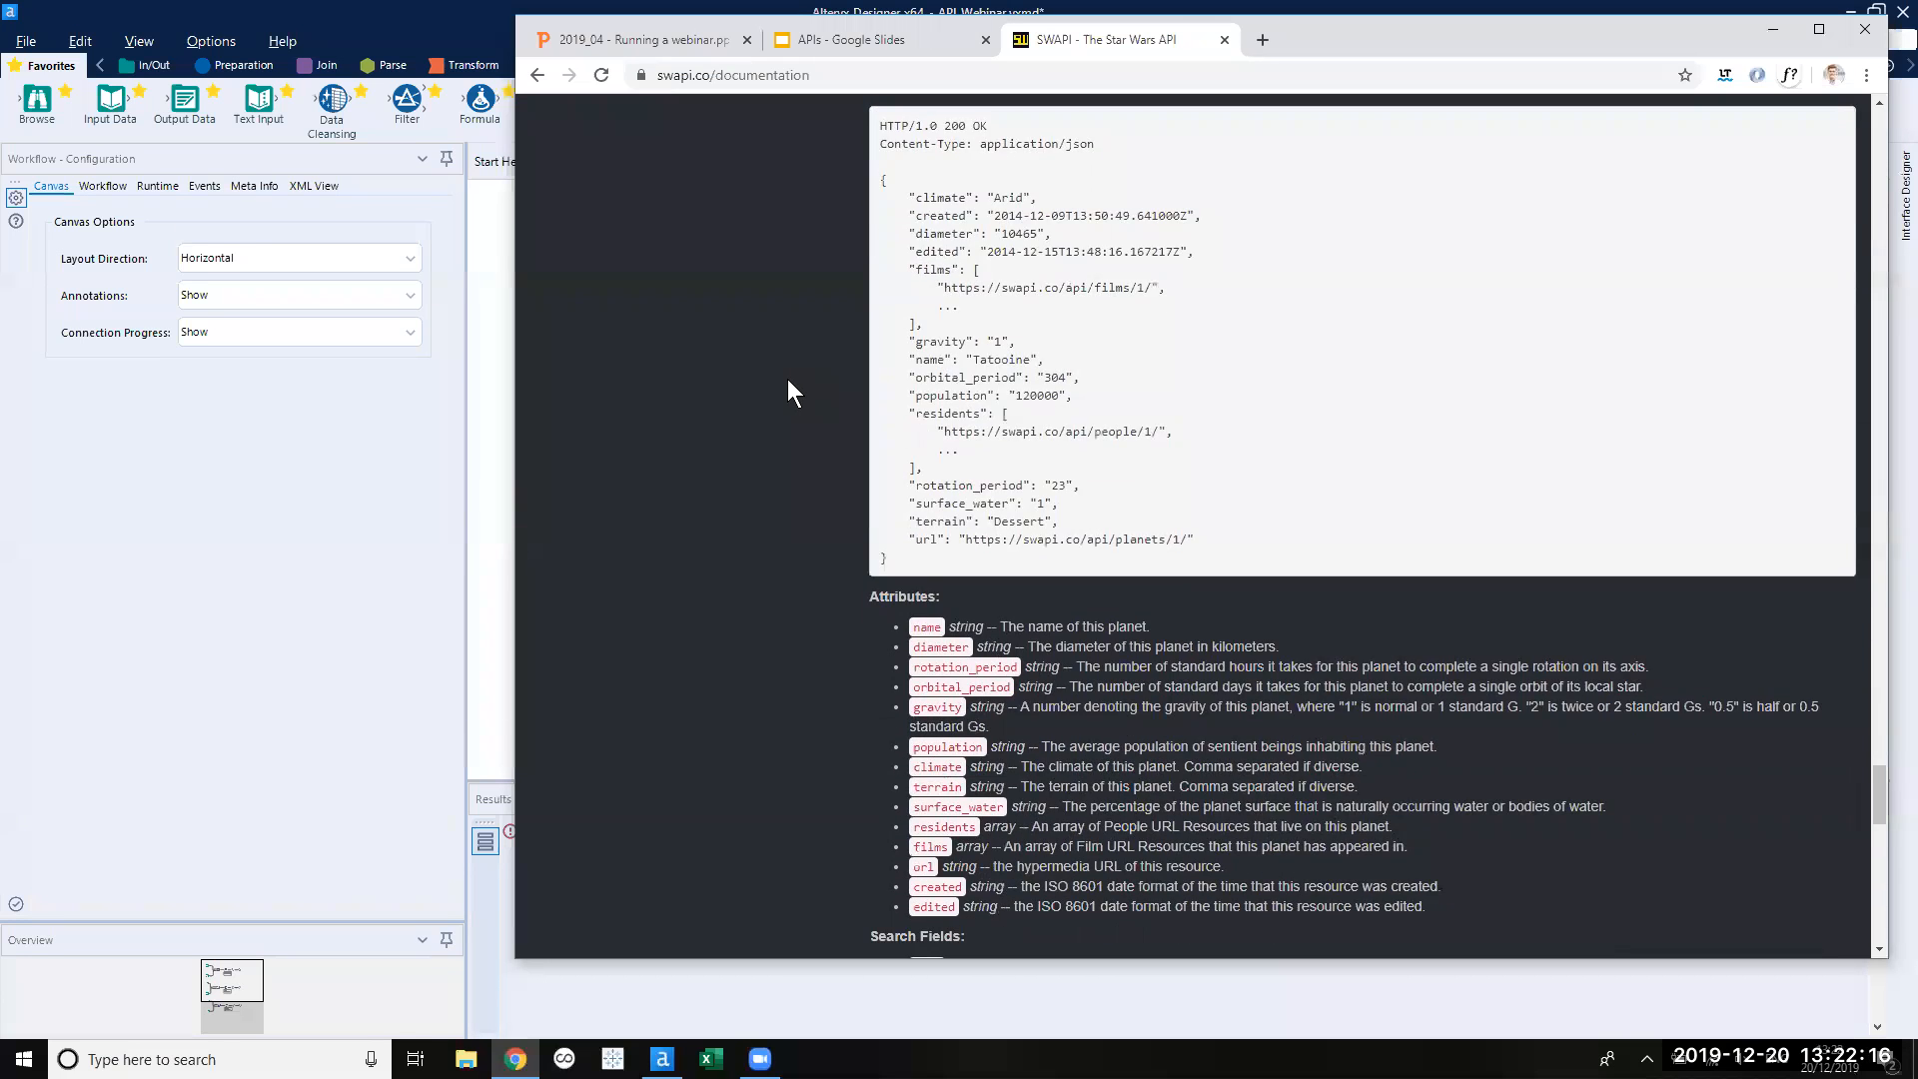
{"action": "scroll", "coordinate": [787, 379], "scroll_direction": "up", "scroll_amount": 3}
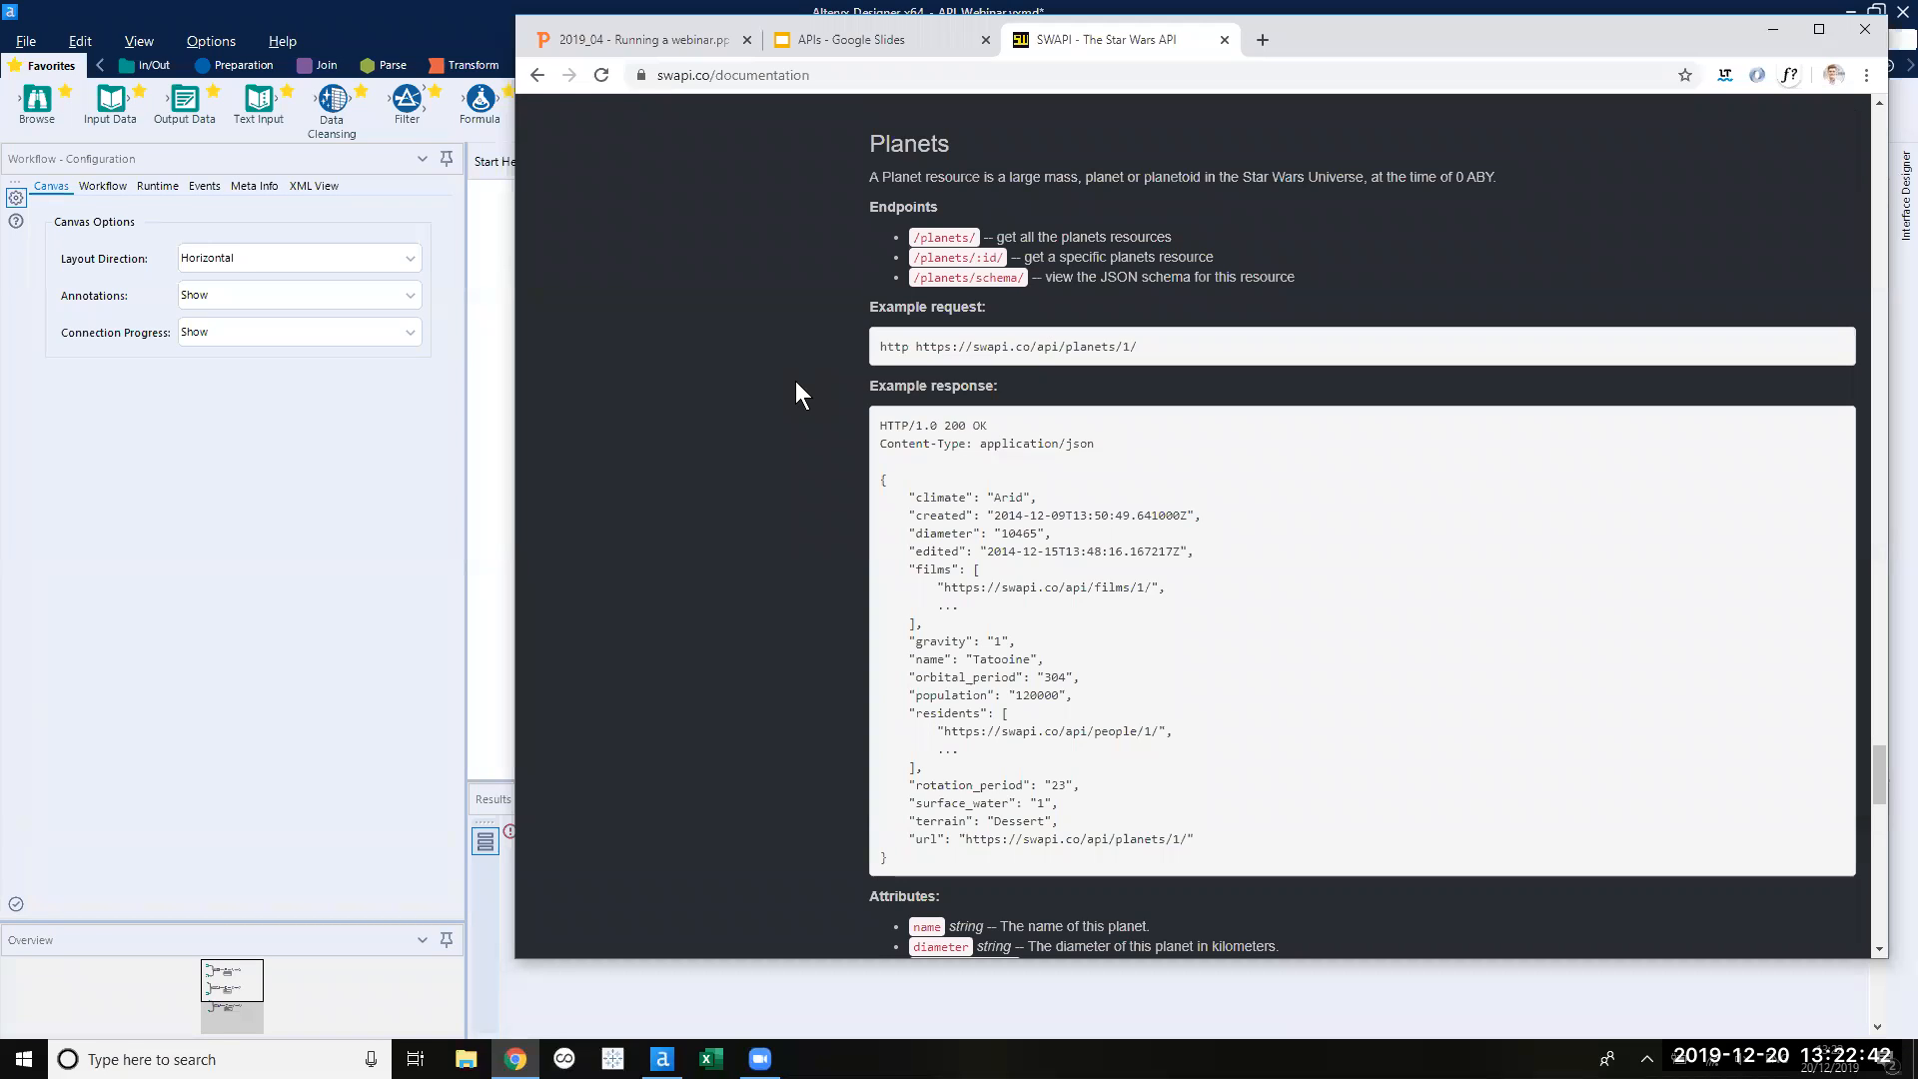
{"action": "left_click_drag", "start_coordinate": [1875, 668], "coordinate": [1864, 338]}
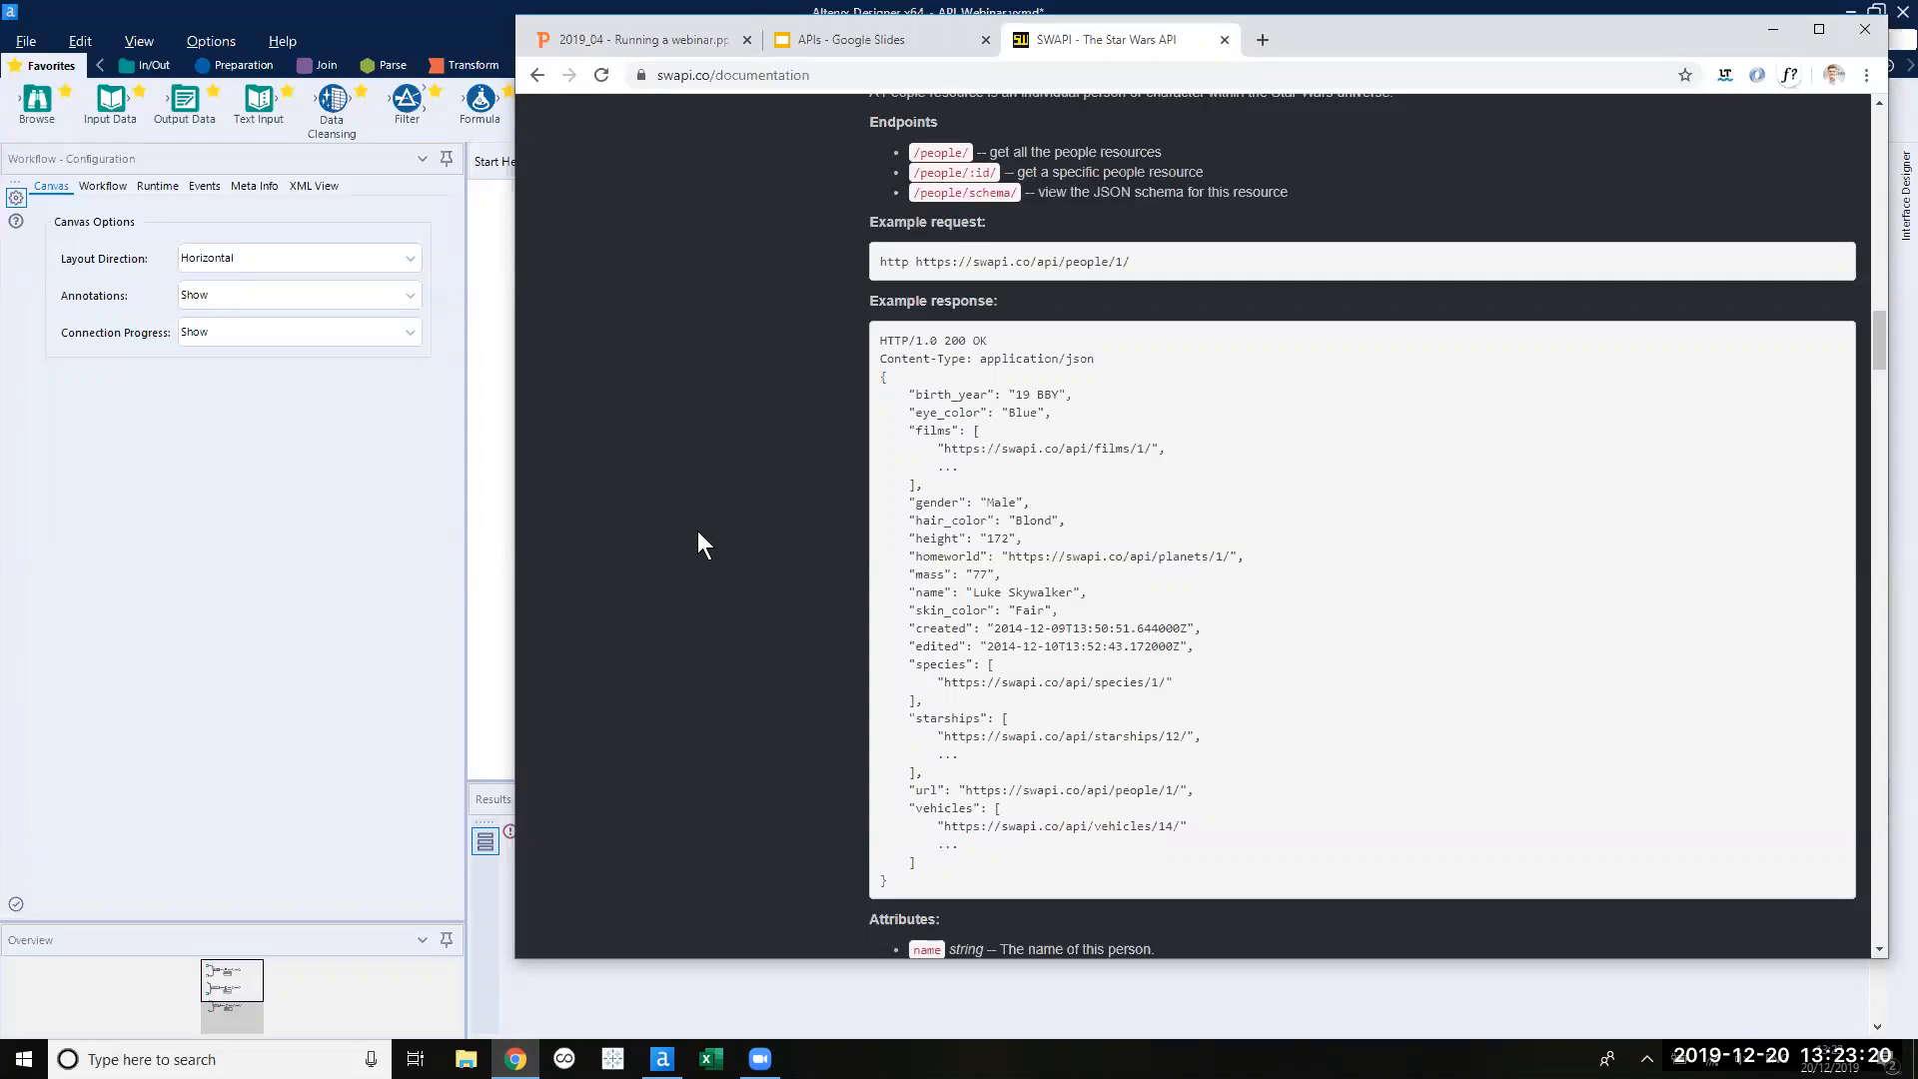
Switch to Alteryx Designer and start a new workflow containing a Text Input tool with a column named URL.
{"action": "left_click", "coordinate": [360, 495]}
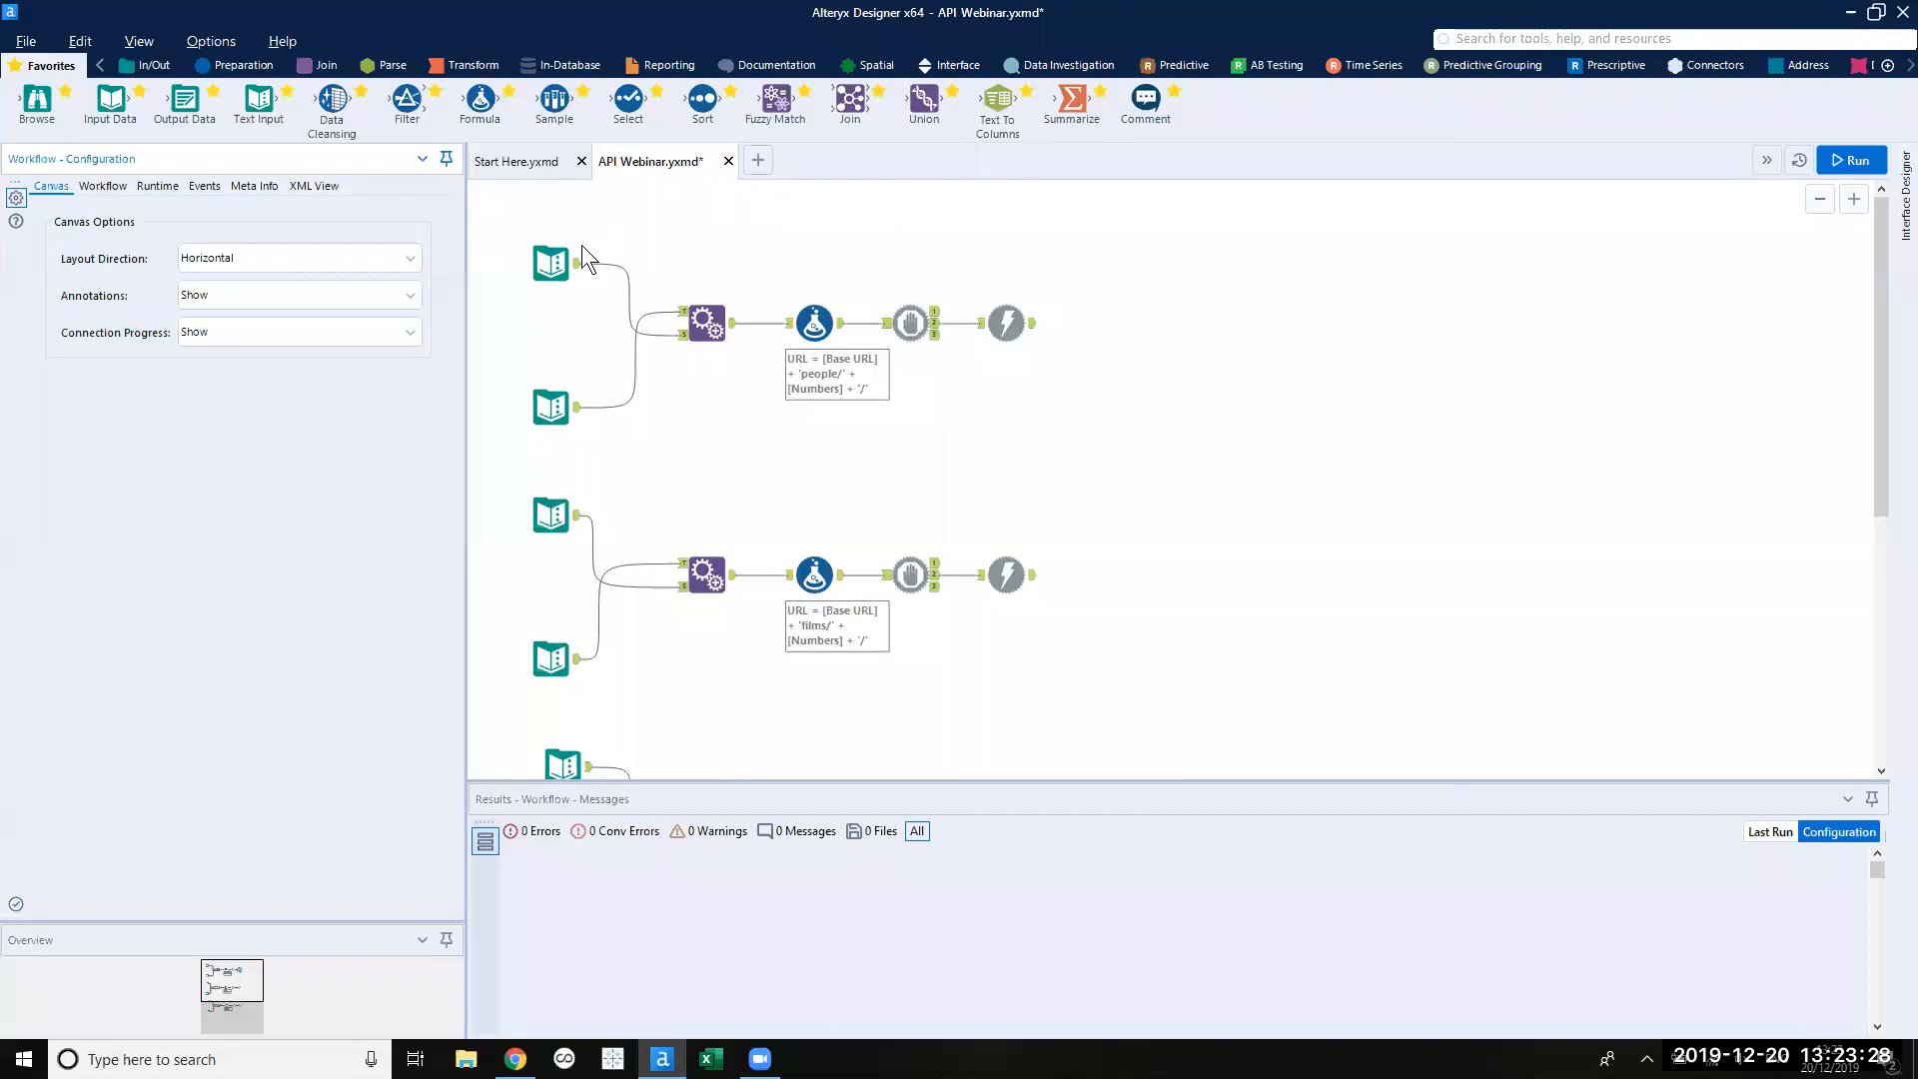
{"action": "left_click", "coordinate": [747, 164]}
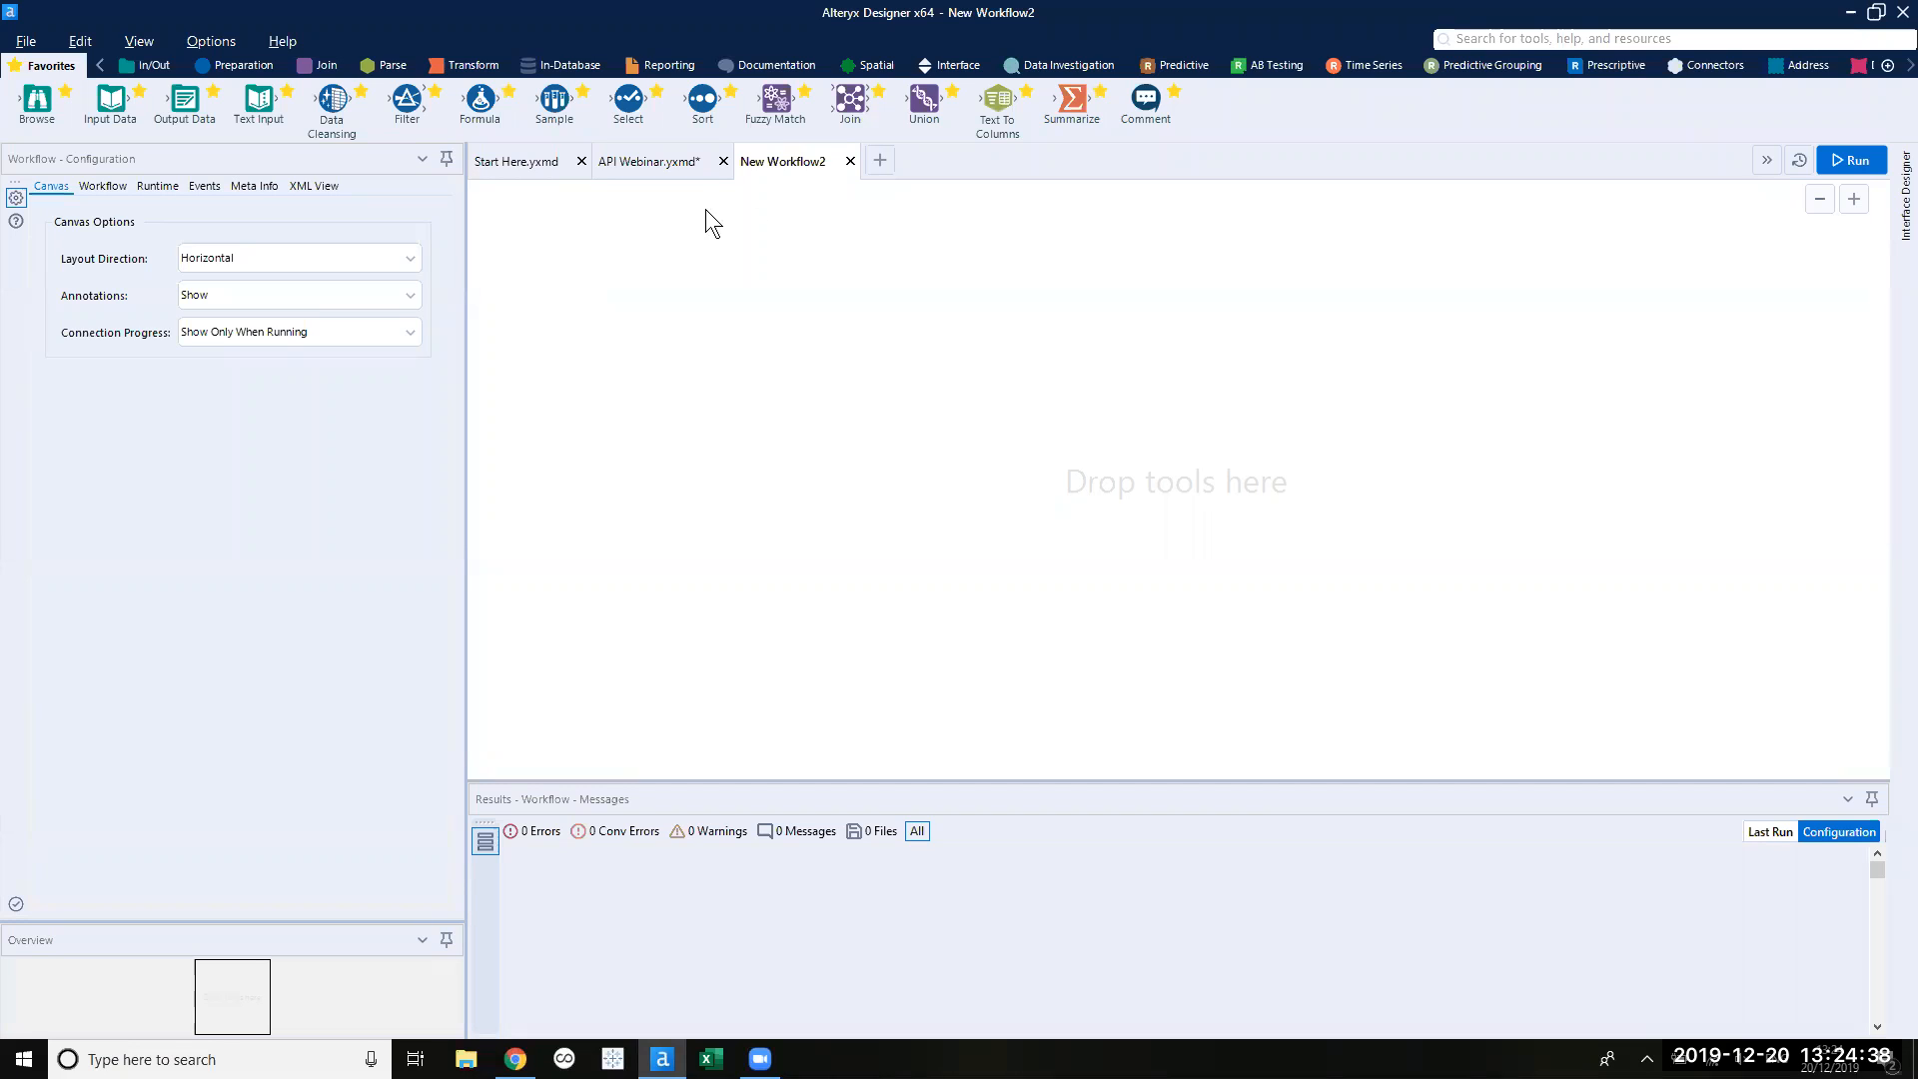
{"action": "left_click_drag", "start_coordinate": [258, 102], "coordinate": [541, 388]}
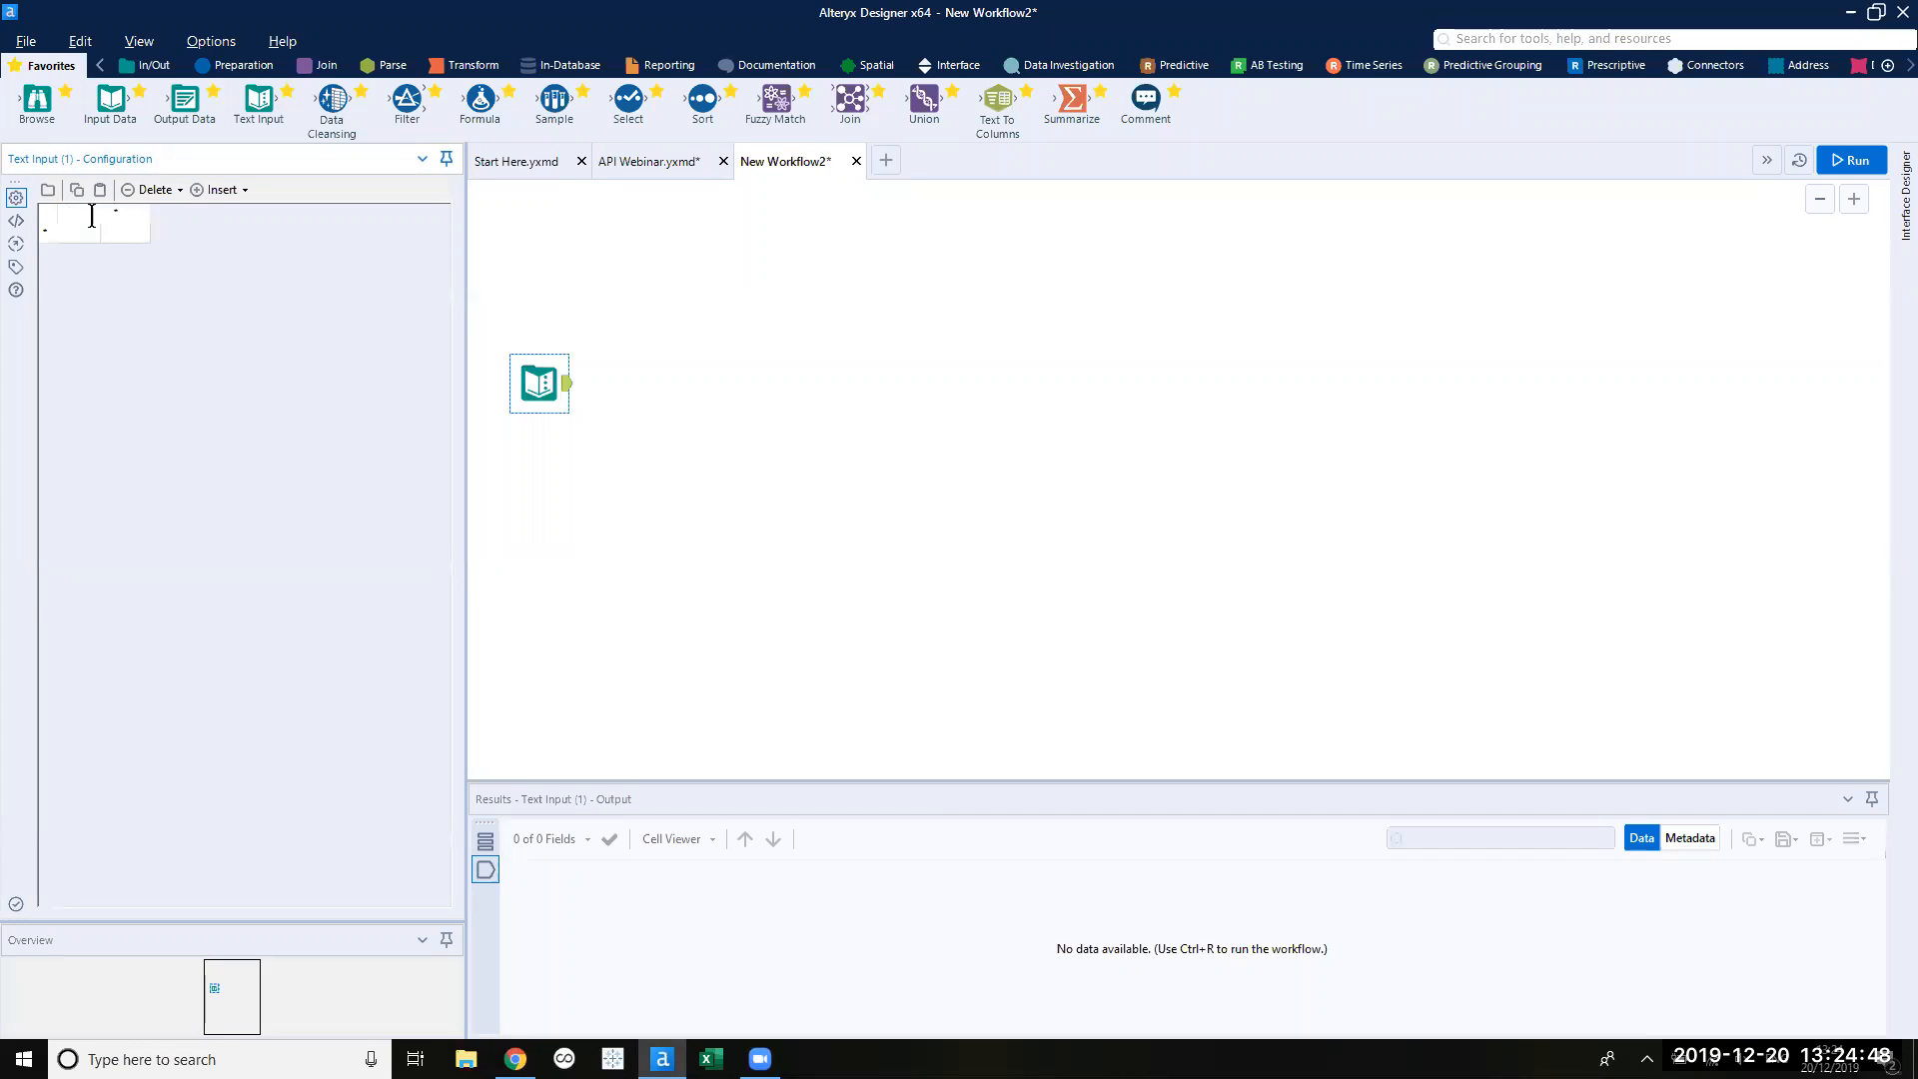
{"action": "type", "text": "URL"}
{"action": "left_click", "coordinate": [82, 229]}
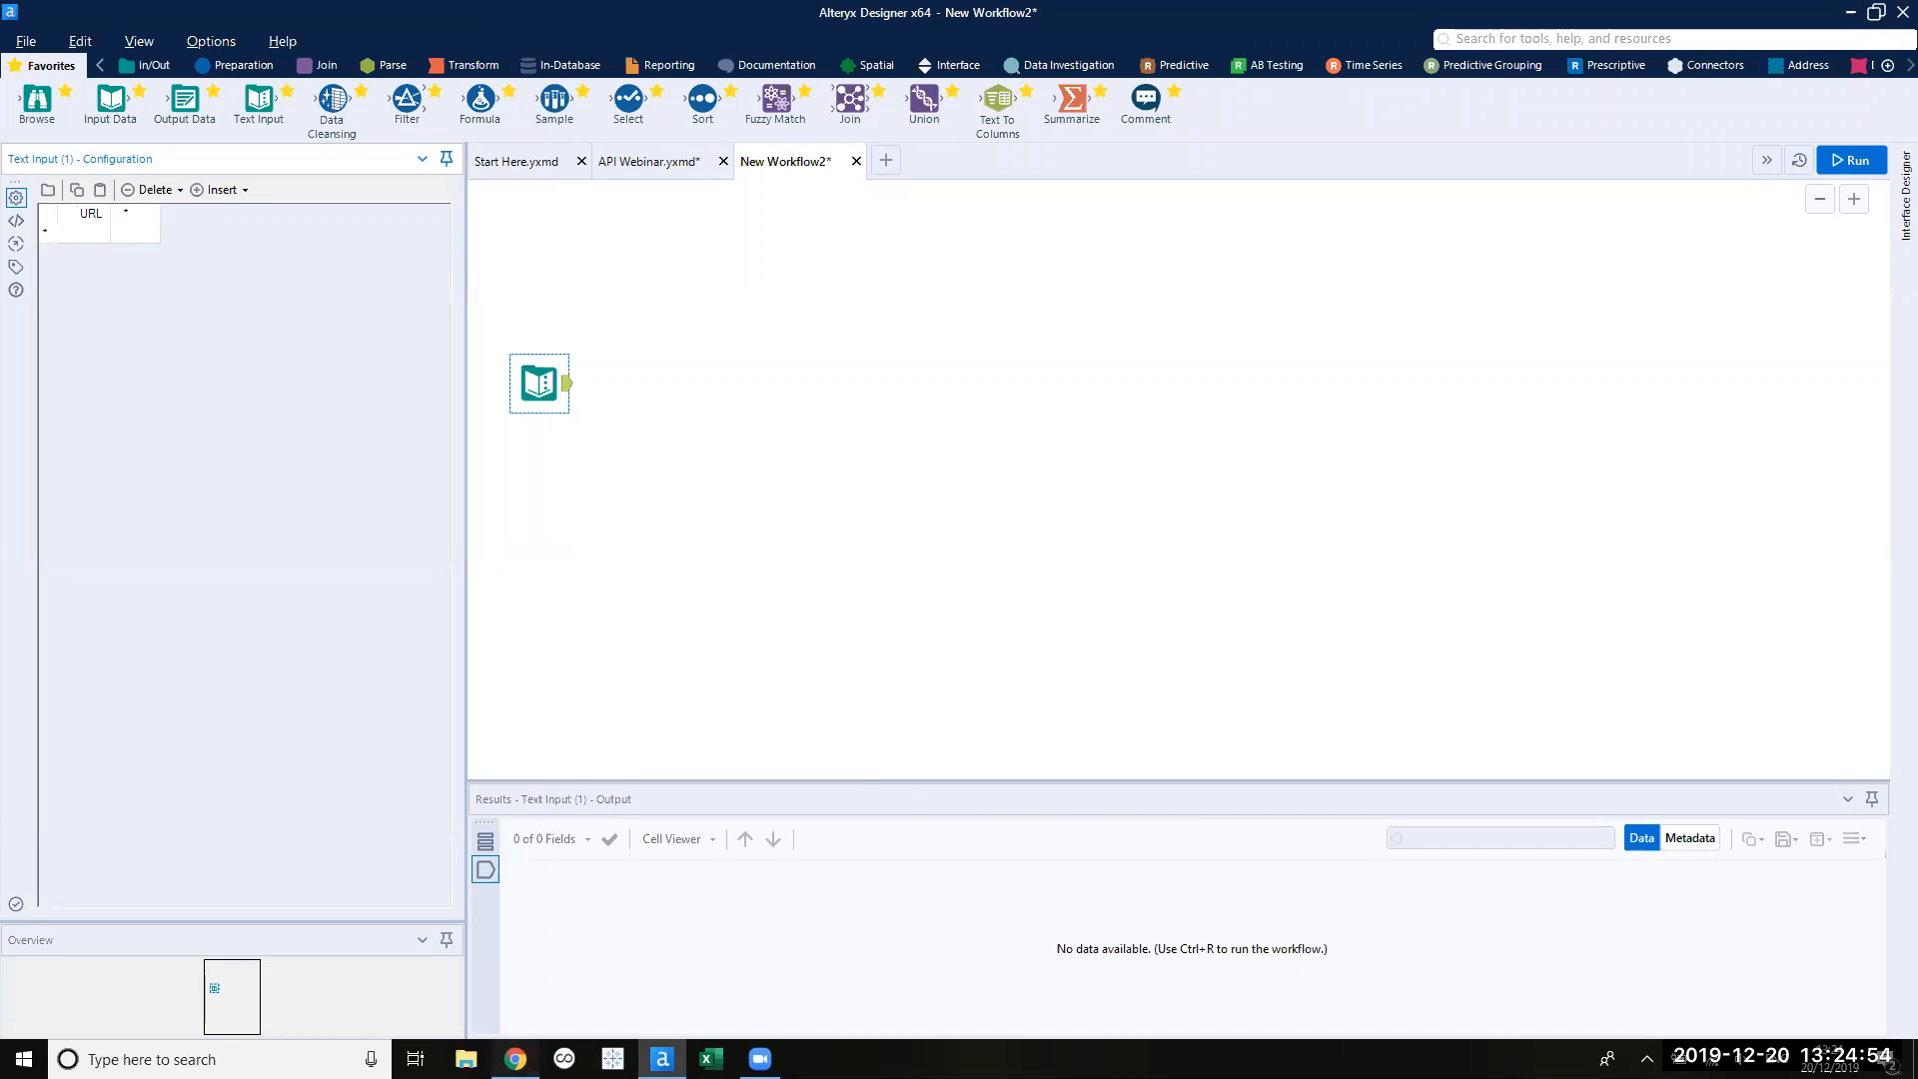
{"action": "left_click", "coordinate": [516, 1059]}
{"action": "scroll", "coordinate": [873, 332], "scroll_direction": "up", "scroll_amount": 15}
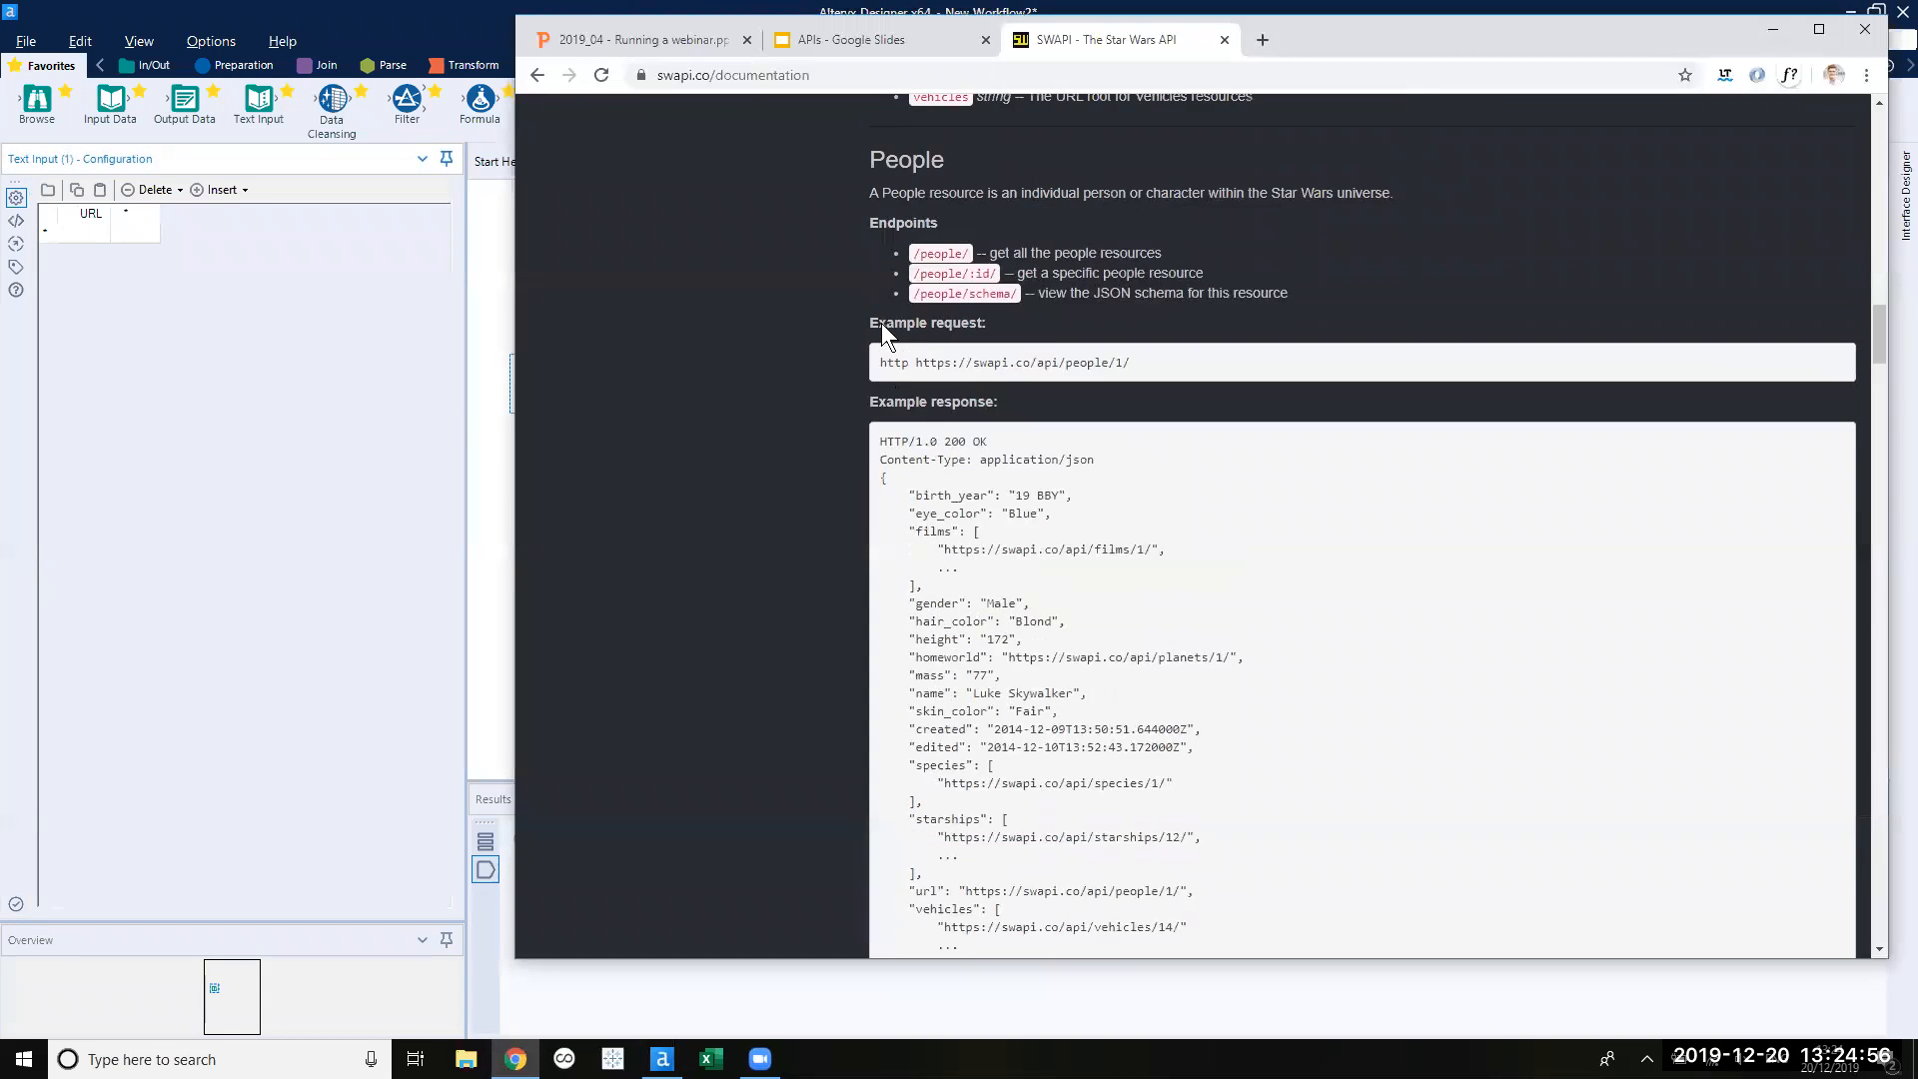
{"action": "scroll", "coordinate": [871, 335], "scroll_direction": "down", "scroll_amount": 3}
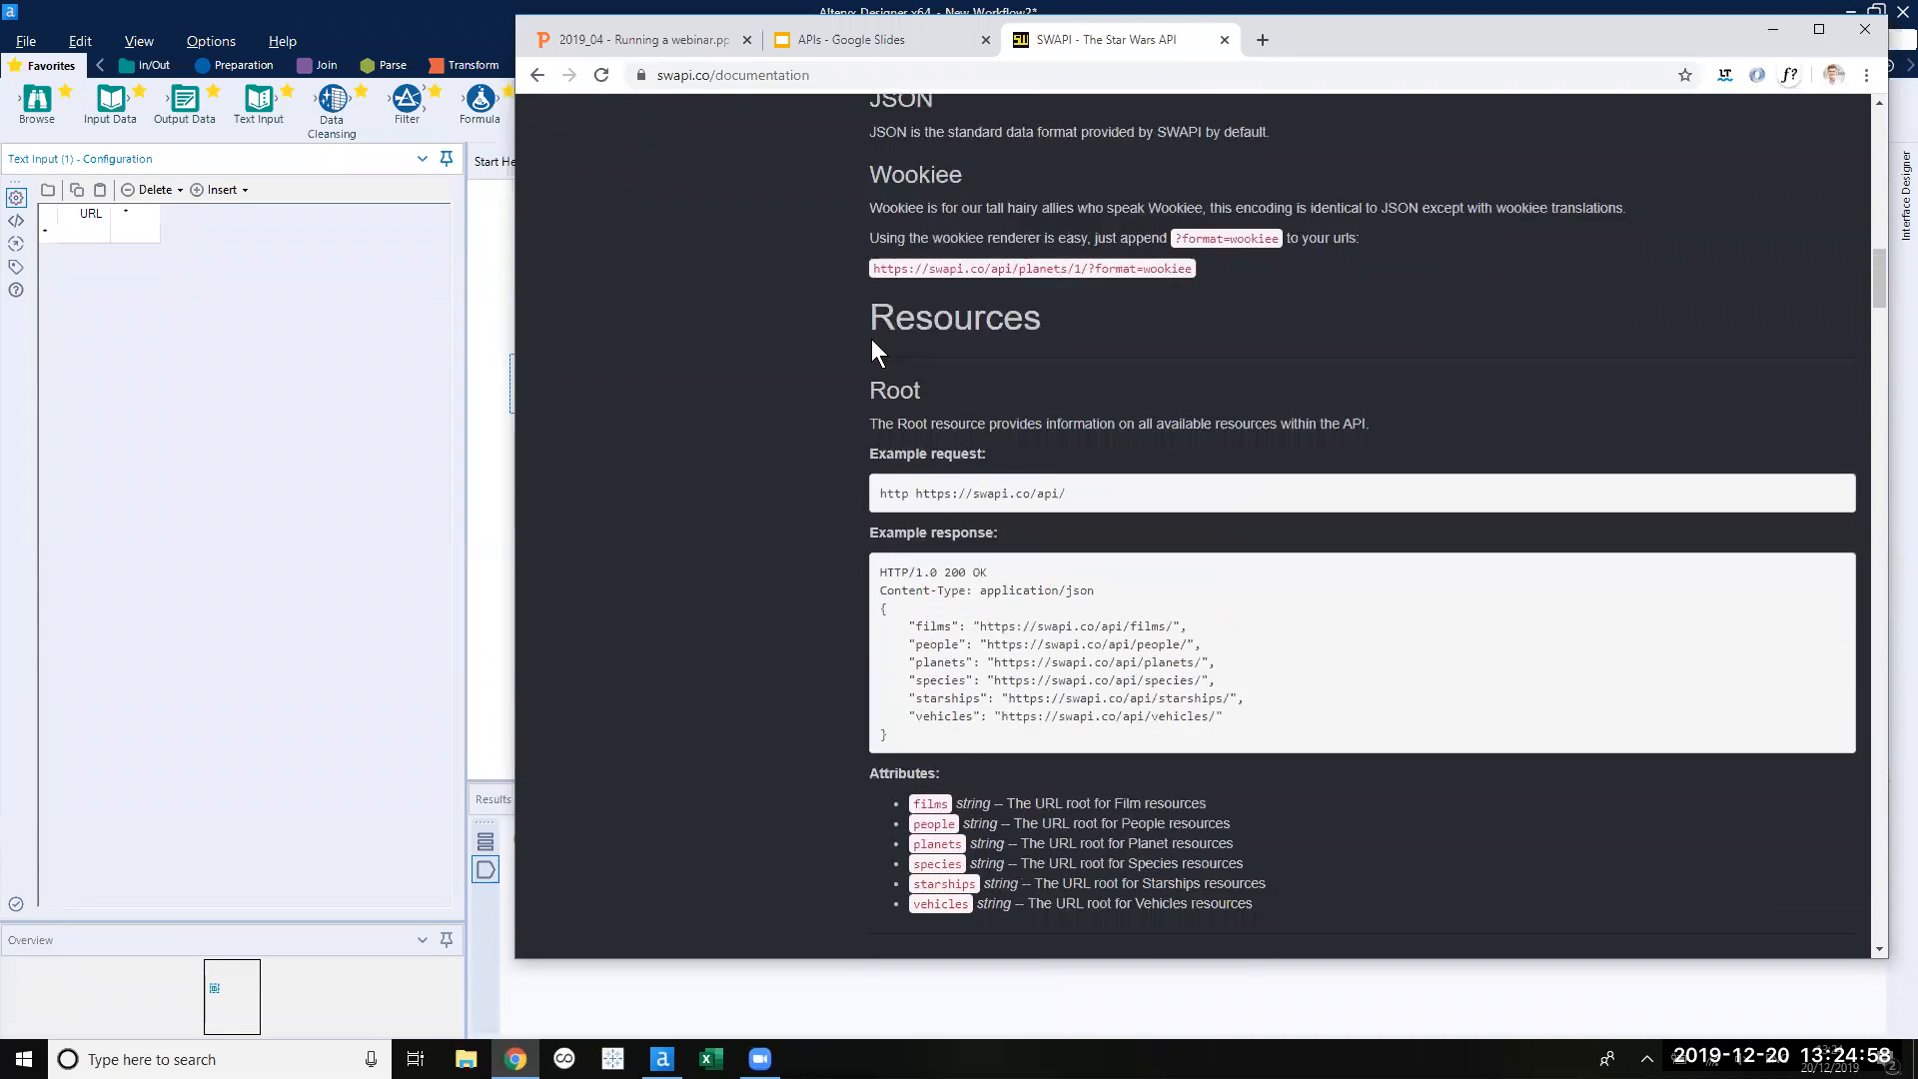
{"action": "left_click_drag", "start_coordinate": [1099, 285], "coordinate": [877, 282]}
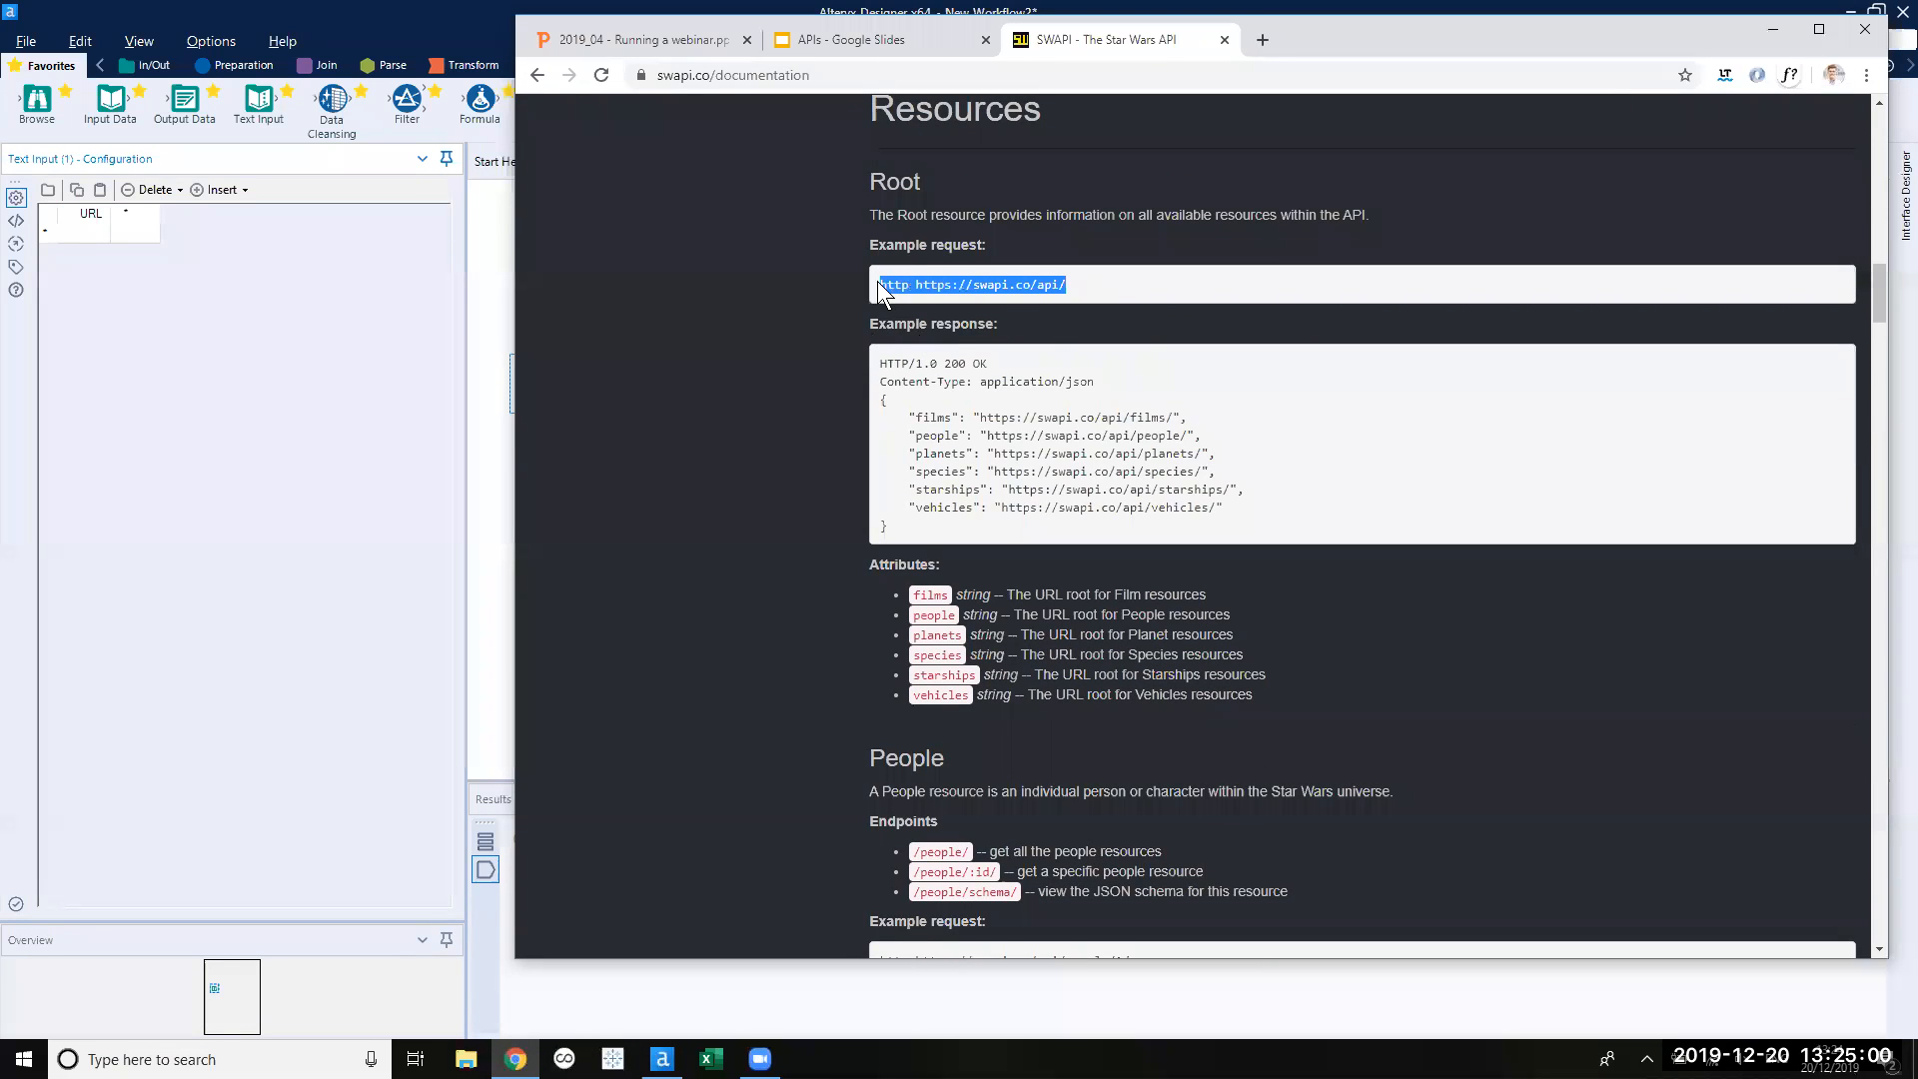
{"action": "right_click", "coordinate": [901, 283]}
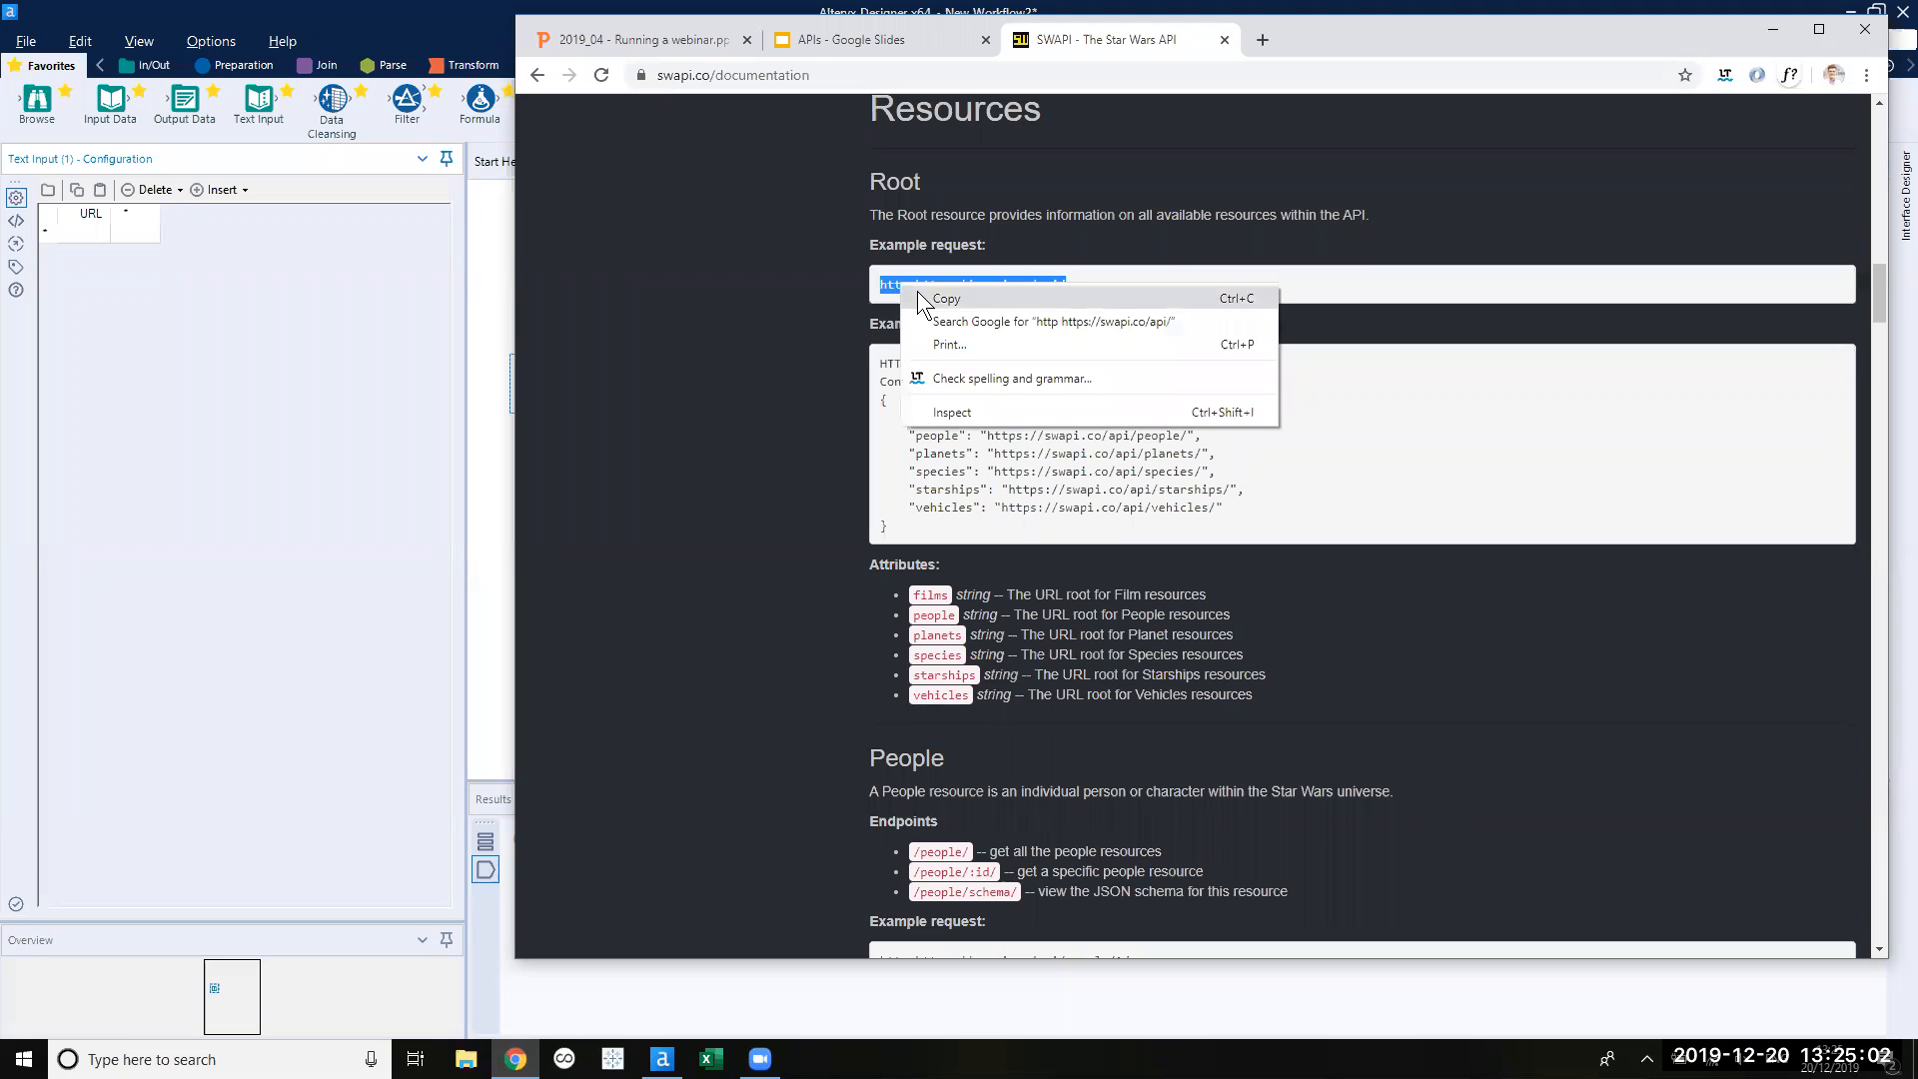
{"action": "left_click", "coordinate": [921, 298]}
Back in Alteryx Designer, paste the copied API address into the first row of the Text Input's URL column.
{"action": "left_click", "coordinate": [90, 231]}
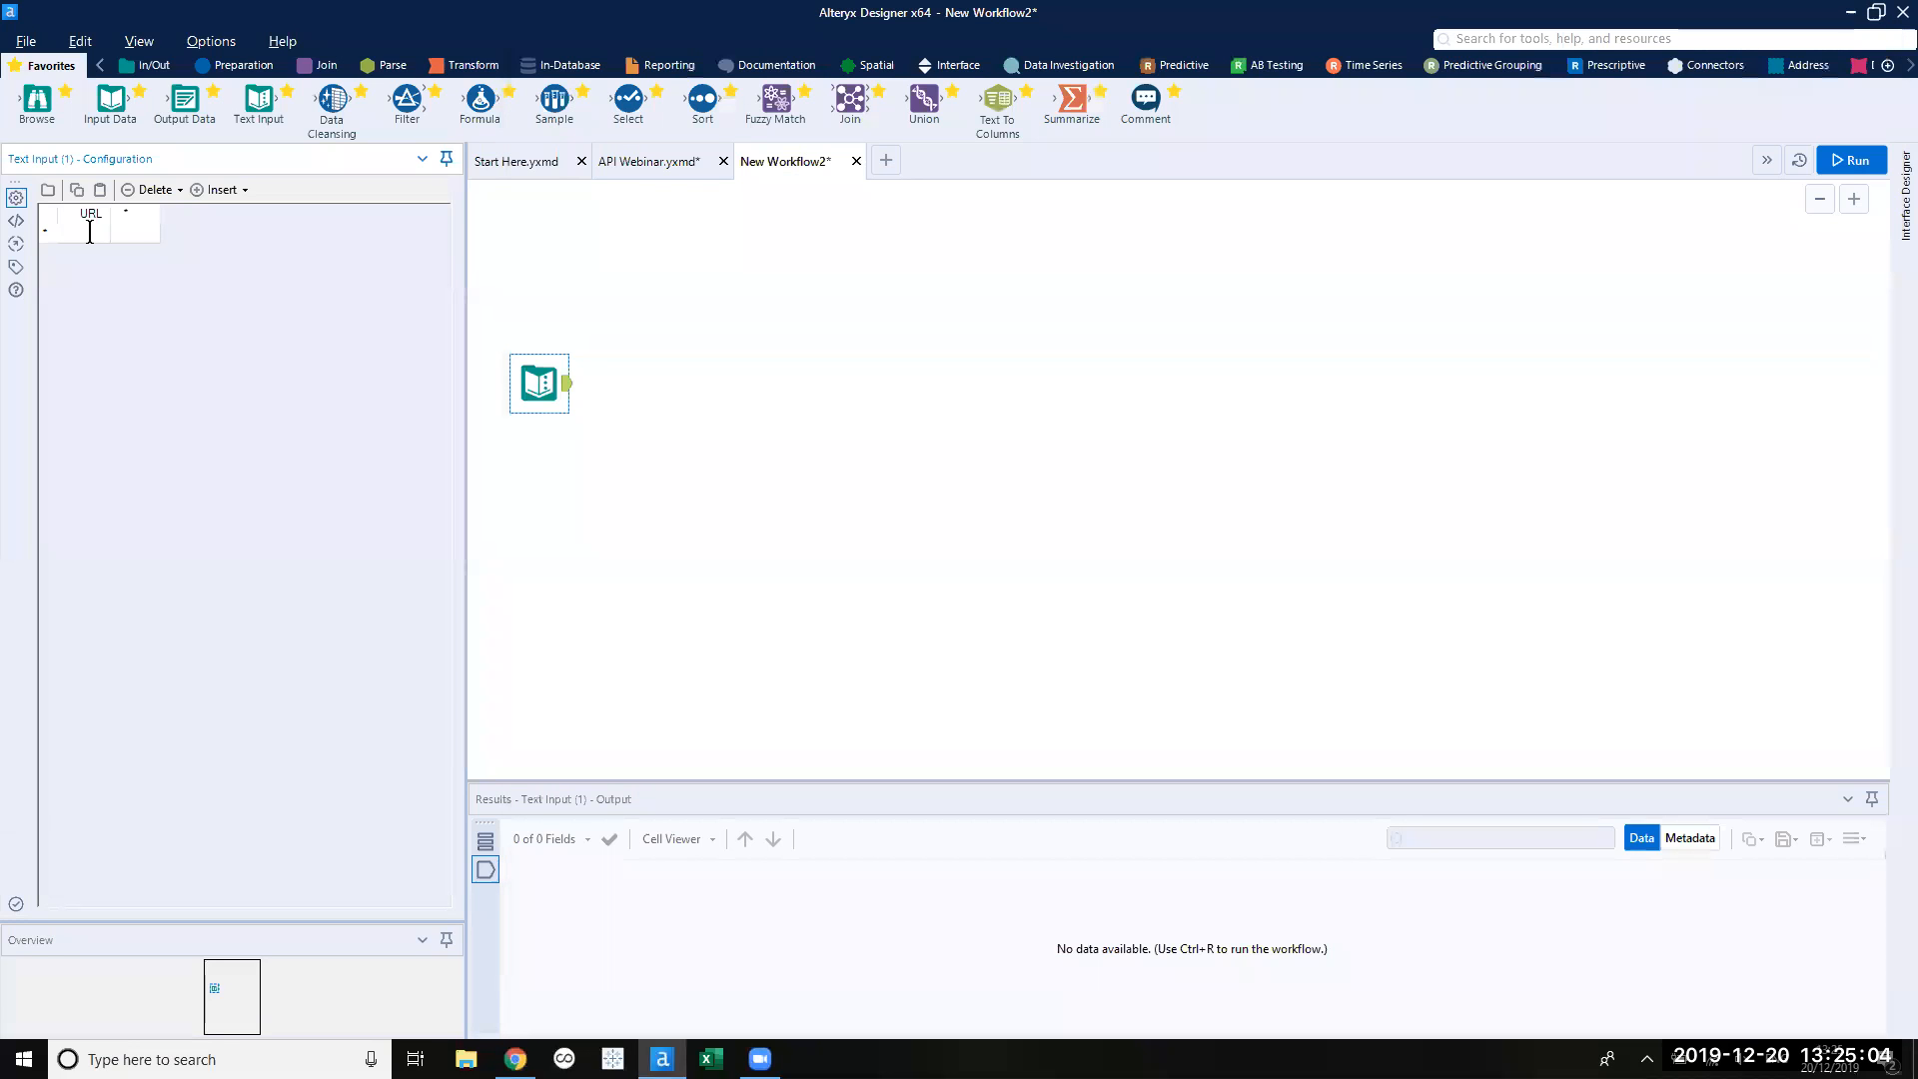
{"action": "key", "text": "ctrl+v"}
{"action": "left_click", "coordinate": [138, 275]}
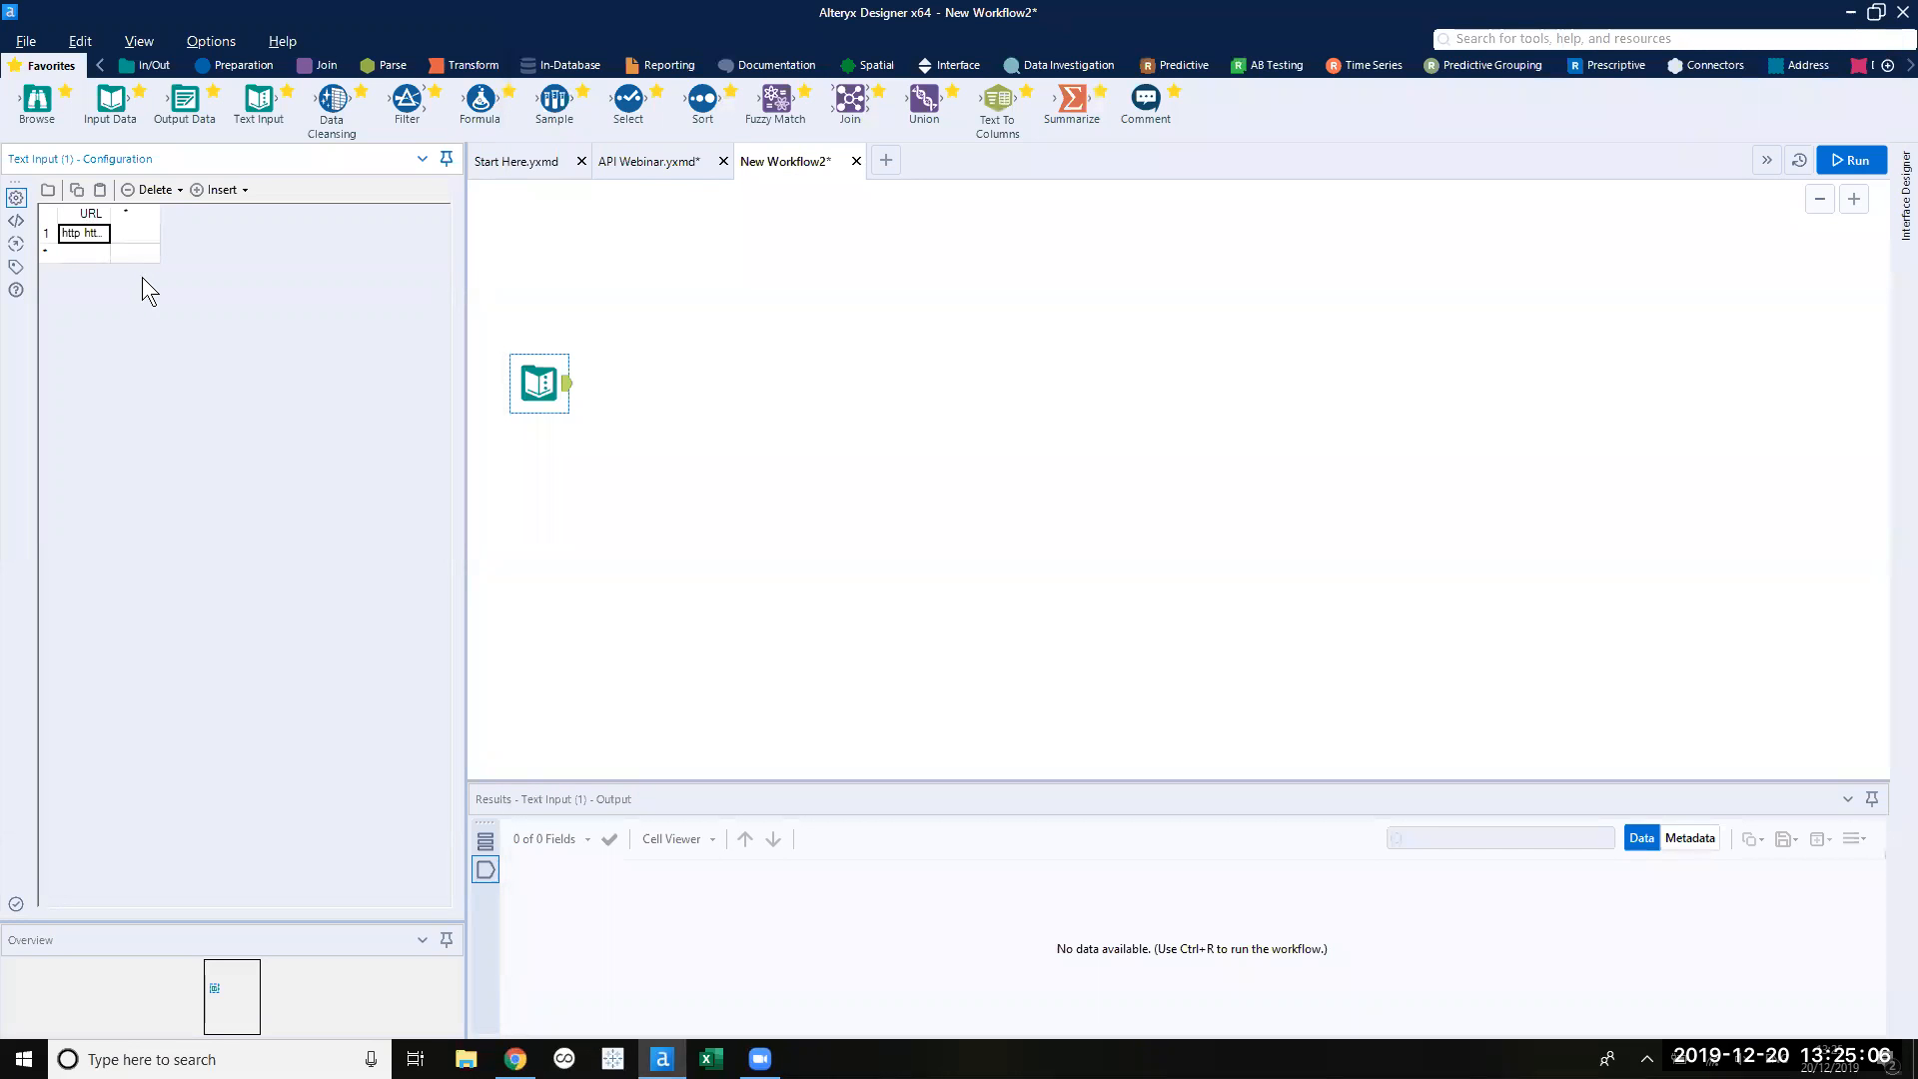
{"action": "left_click", "coordinate": [163, 252]}
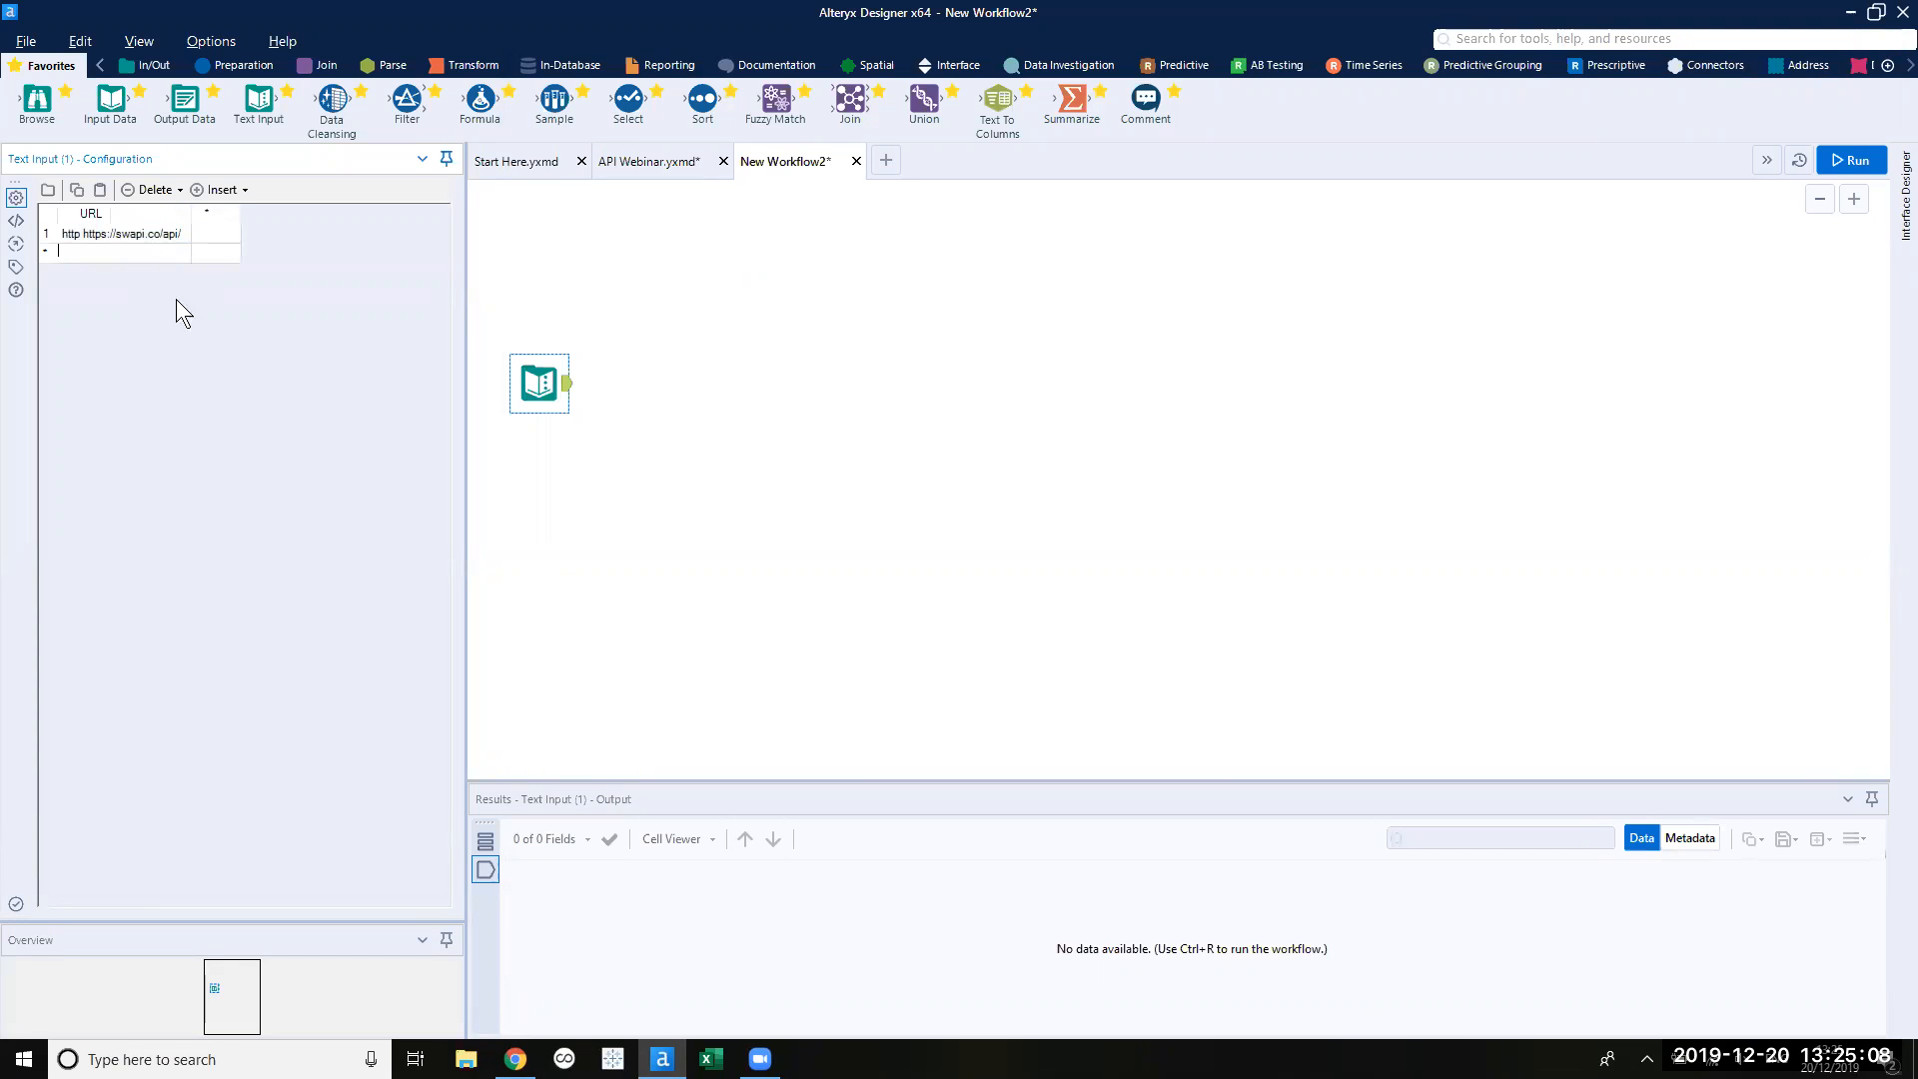
Add a second Text Input tool above the existing one and name its column Numbers.
{"action": "left_click_drag", "start_coordinate": [260, 108], "coordinate": [556, 245]}
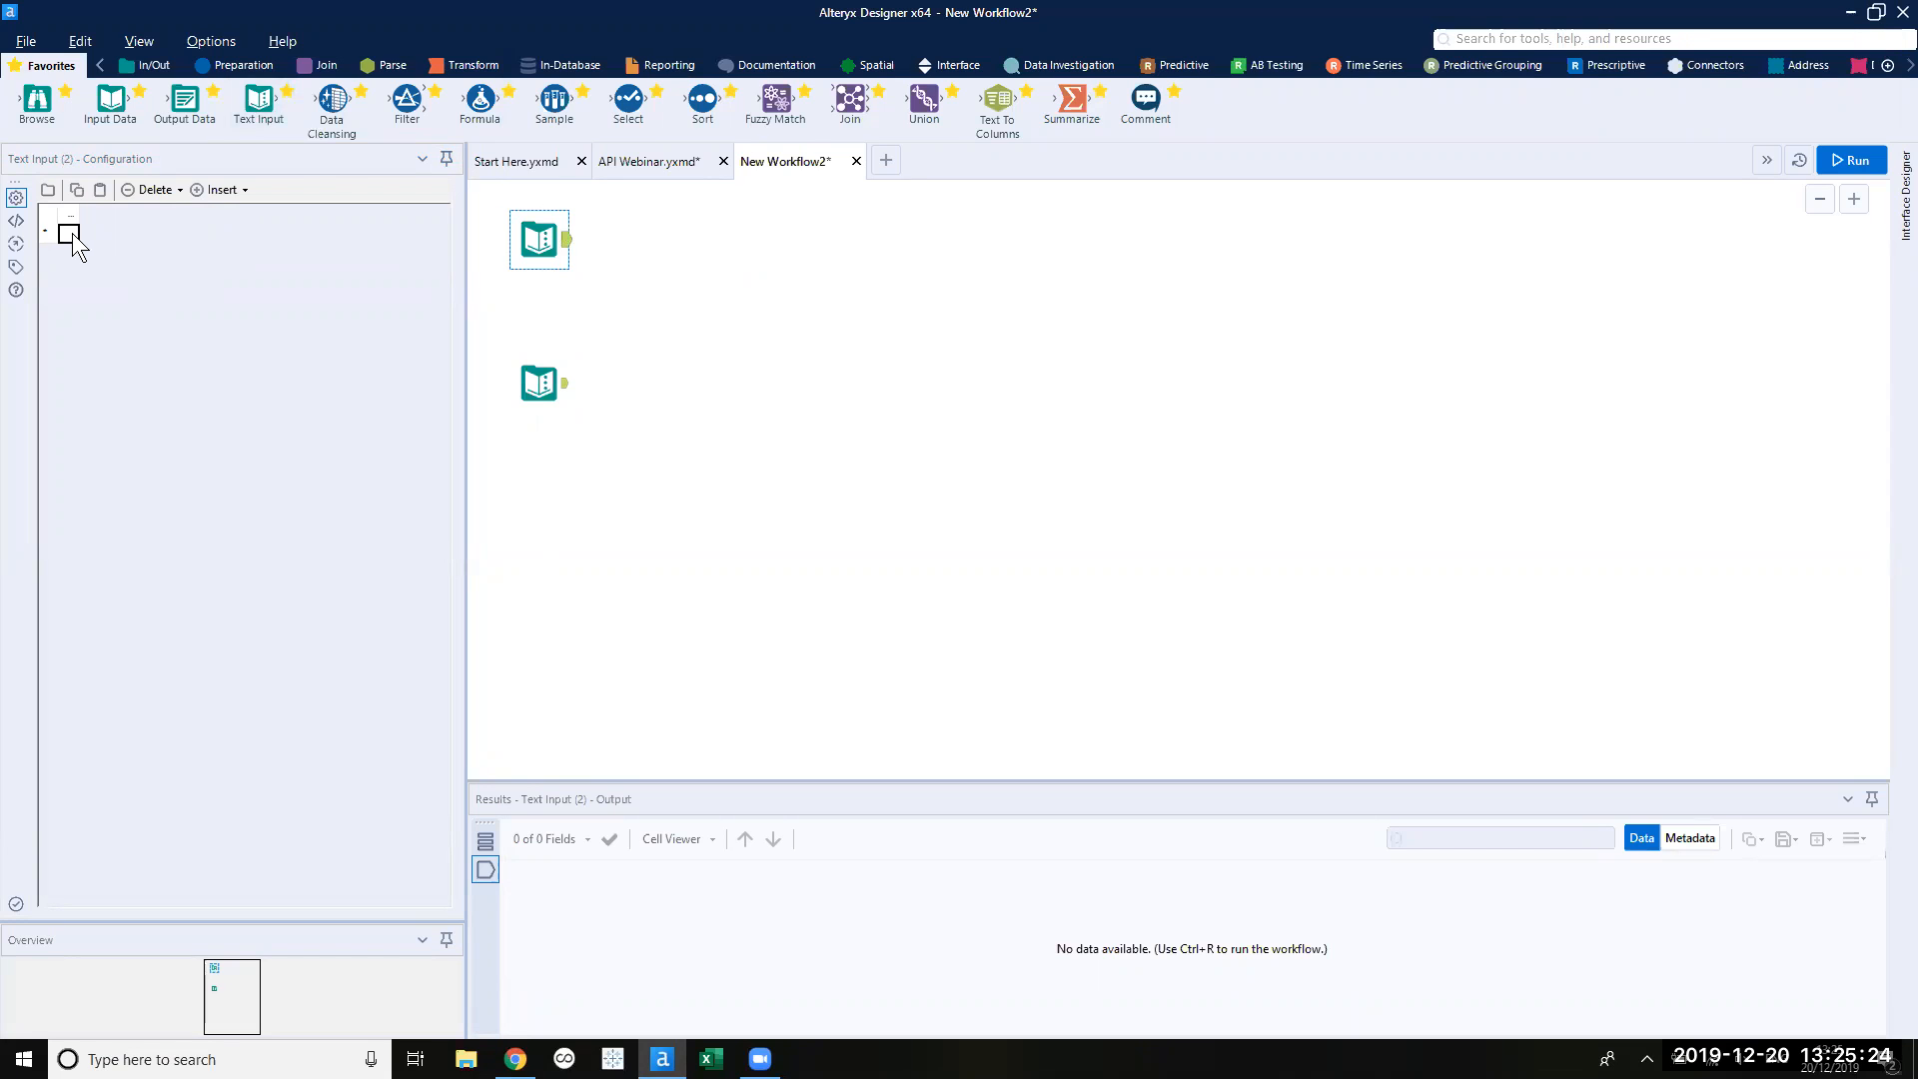
{"action": "left_click", "coordinate": [72, 231]}
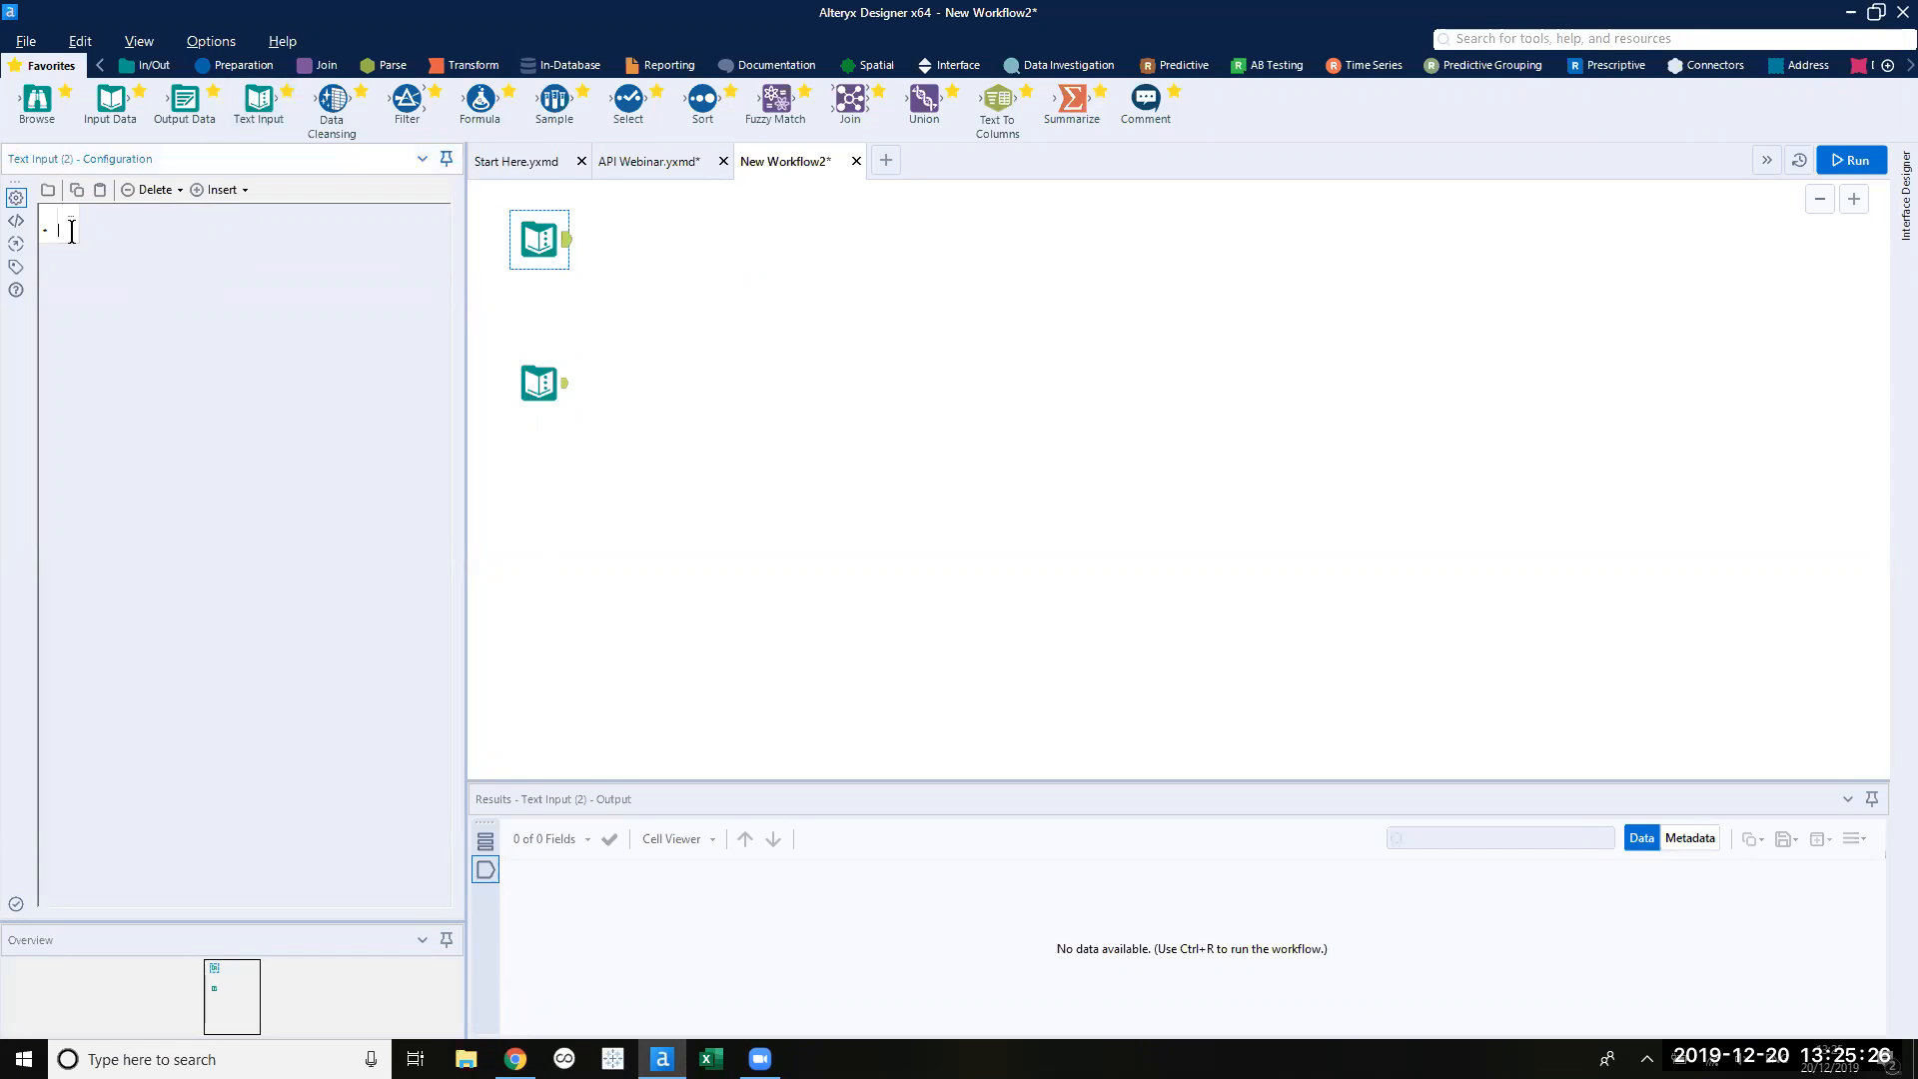
{"action": "left_click", "coordinate": [76, 214]}
{"action": "left_click", "coordinate": [76, 213]}
{"action": "type", "text": "Numbers"}
Fill ten rows of the Numbers column with the values 1 to 10 in order.
{"action": "left_click", "coordinate": [84, 237]}
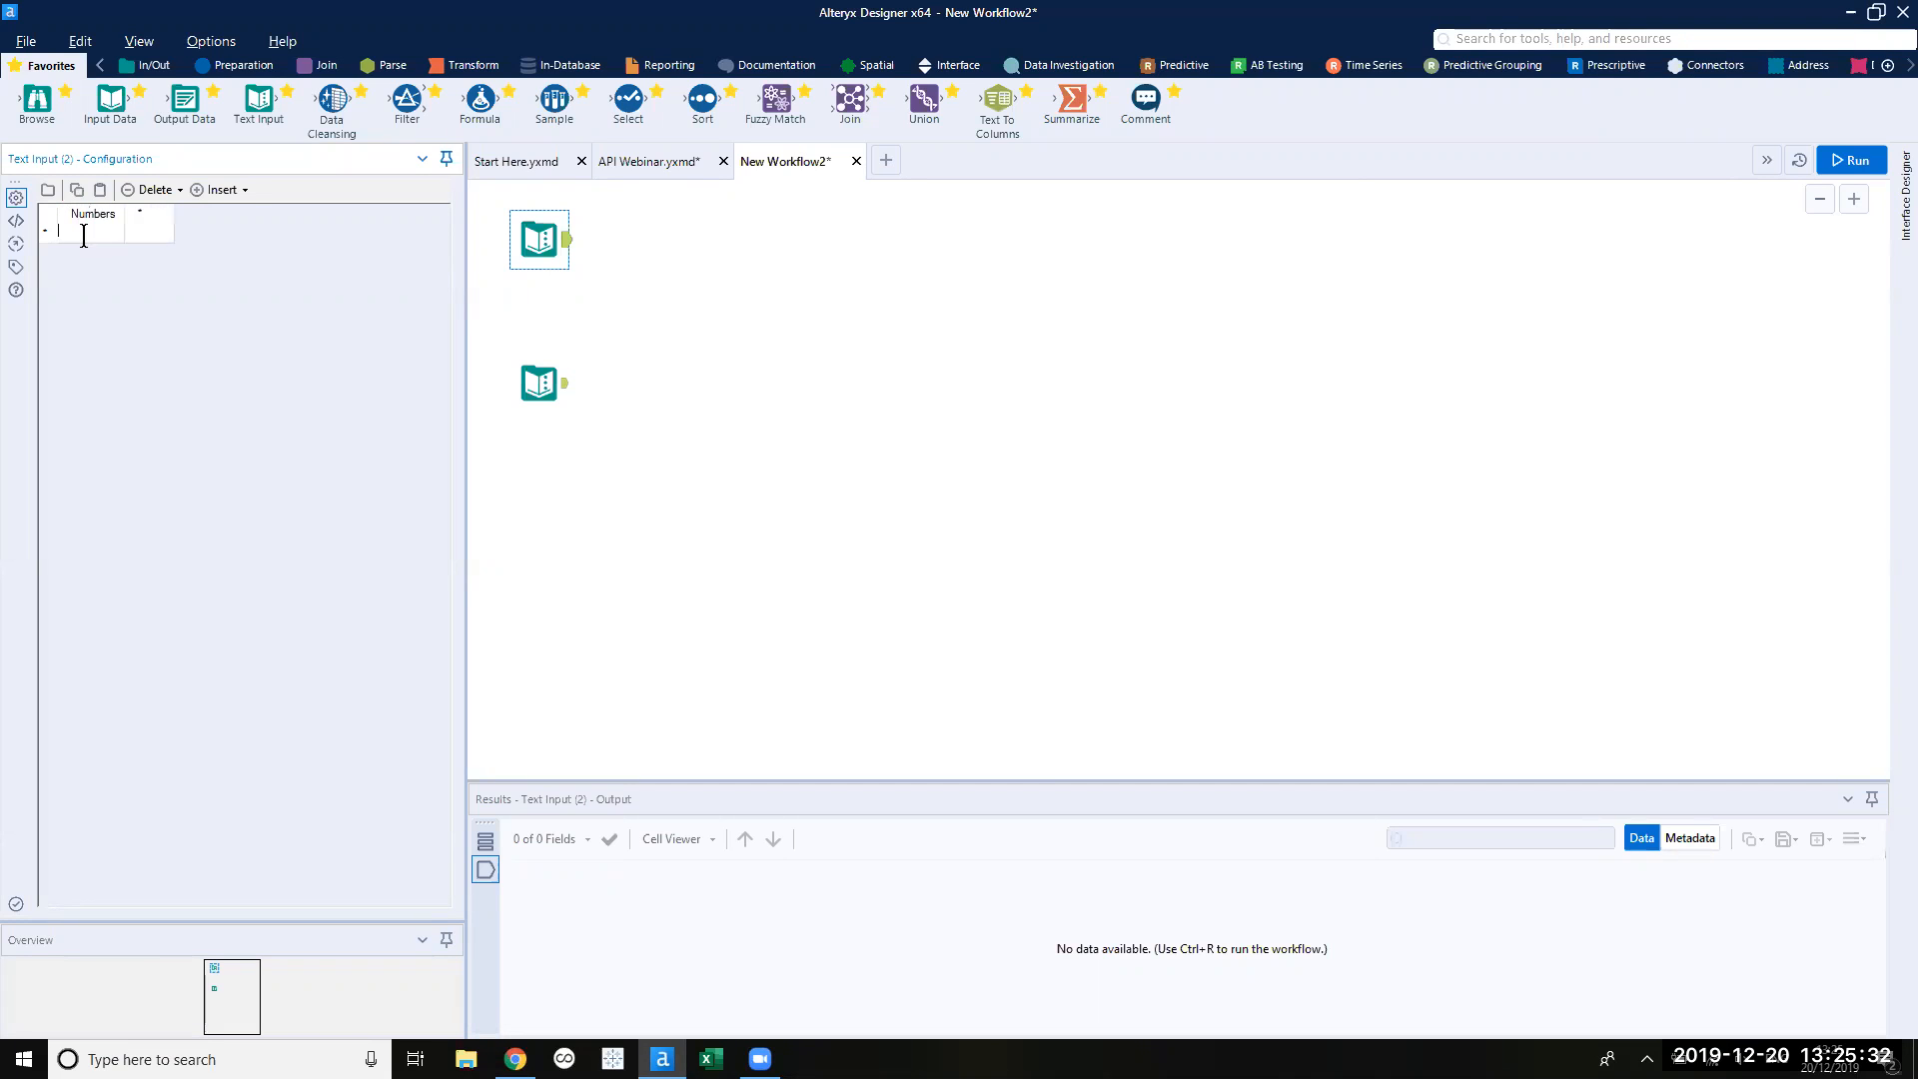
{"action": "type", "text": "1"}
{"action": "left_click", "coordinate": [108, 255]}
{"action": "type", "text": "2"}
{"action": "left_click", "coordinate": [100, 271]}
{"action": "type", "text": "3"}
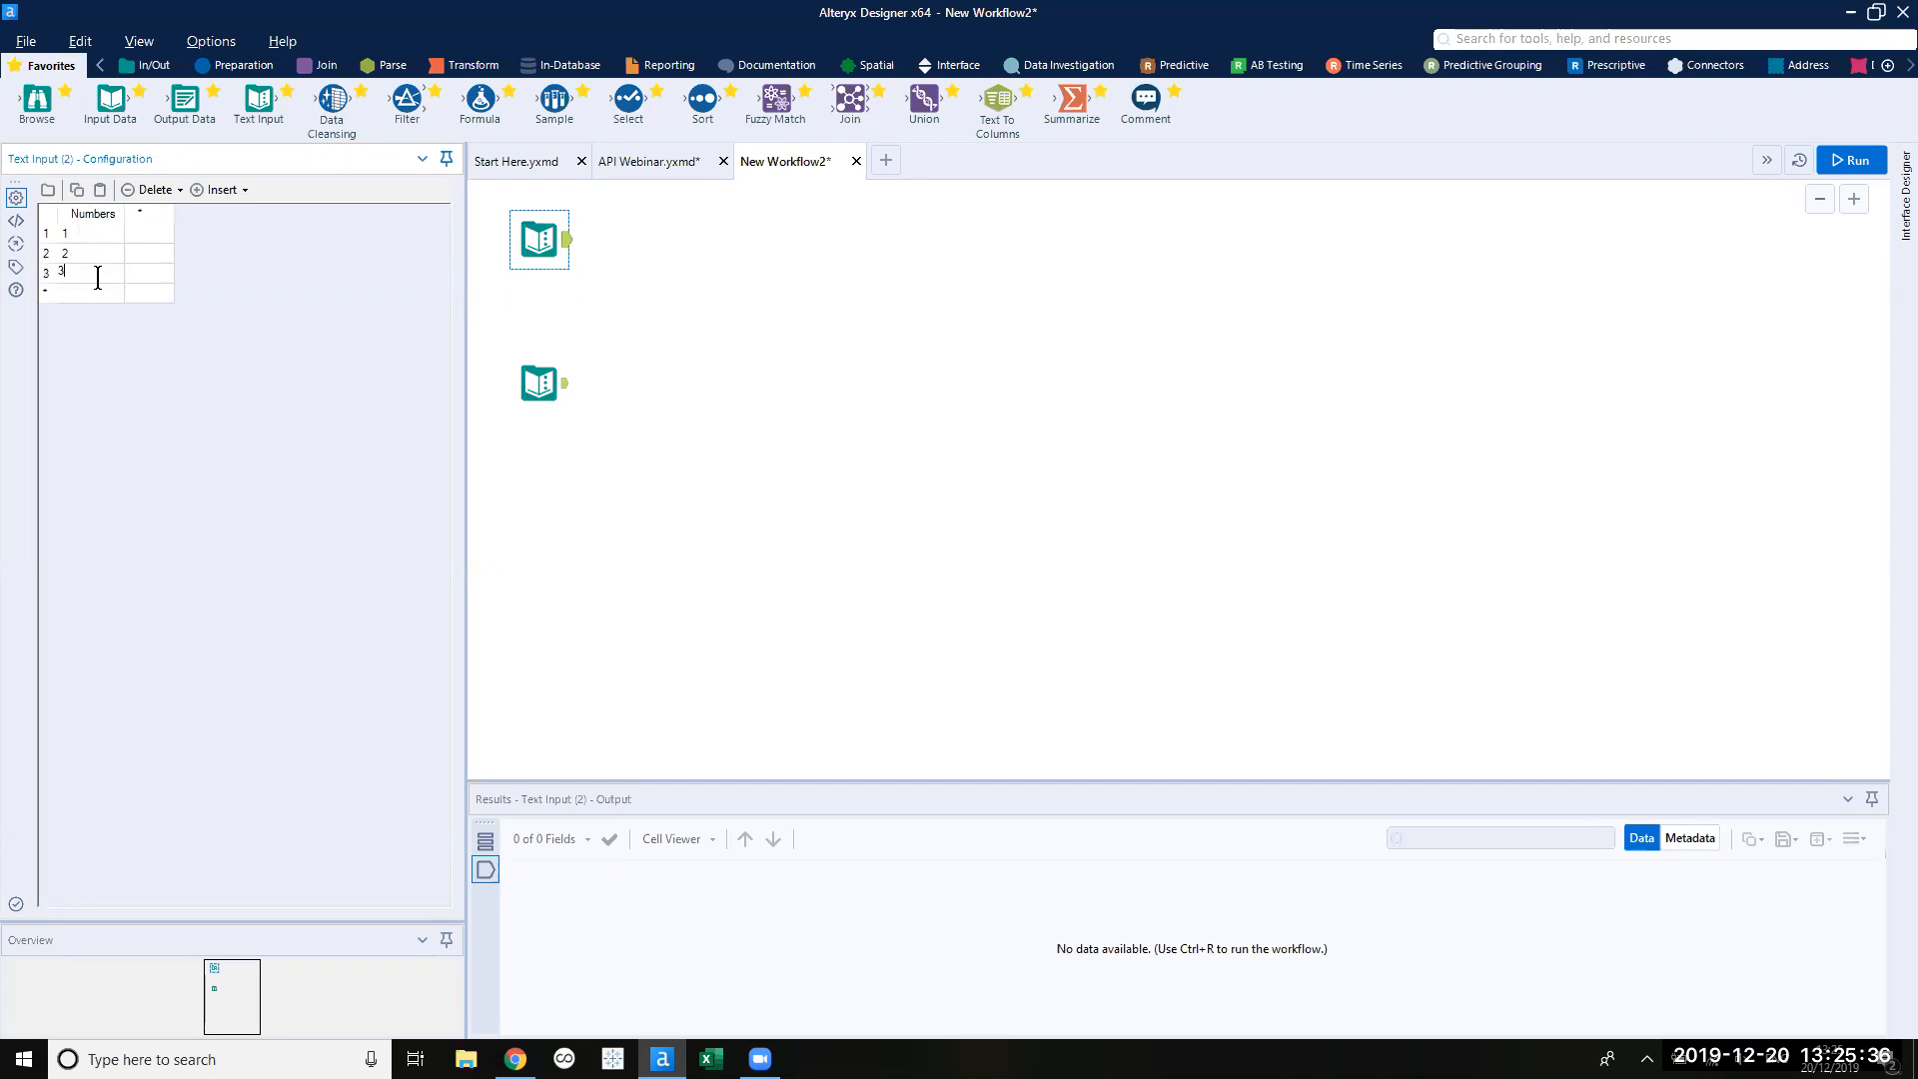
{"action": "type", "text": "4"}
{"action": "left_click", "coordinate": [96, 312]}
{"action": "type", "text": "5"}
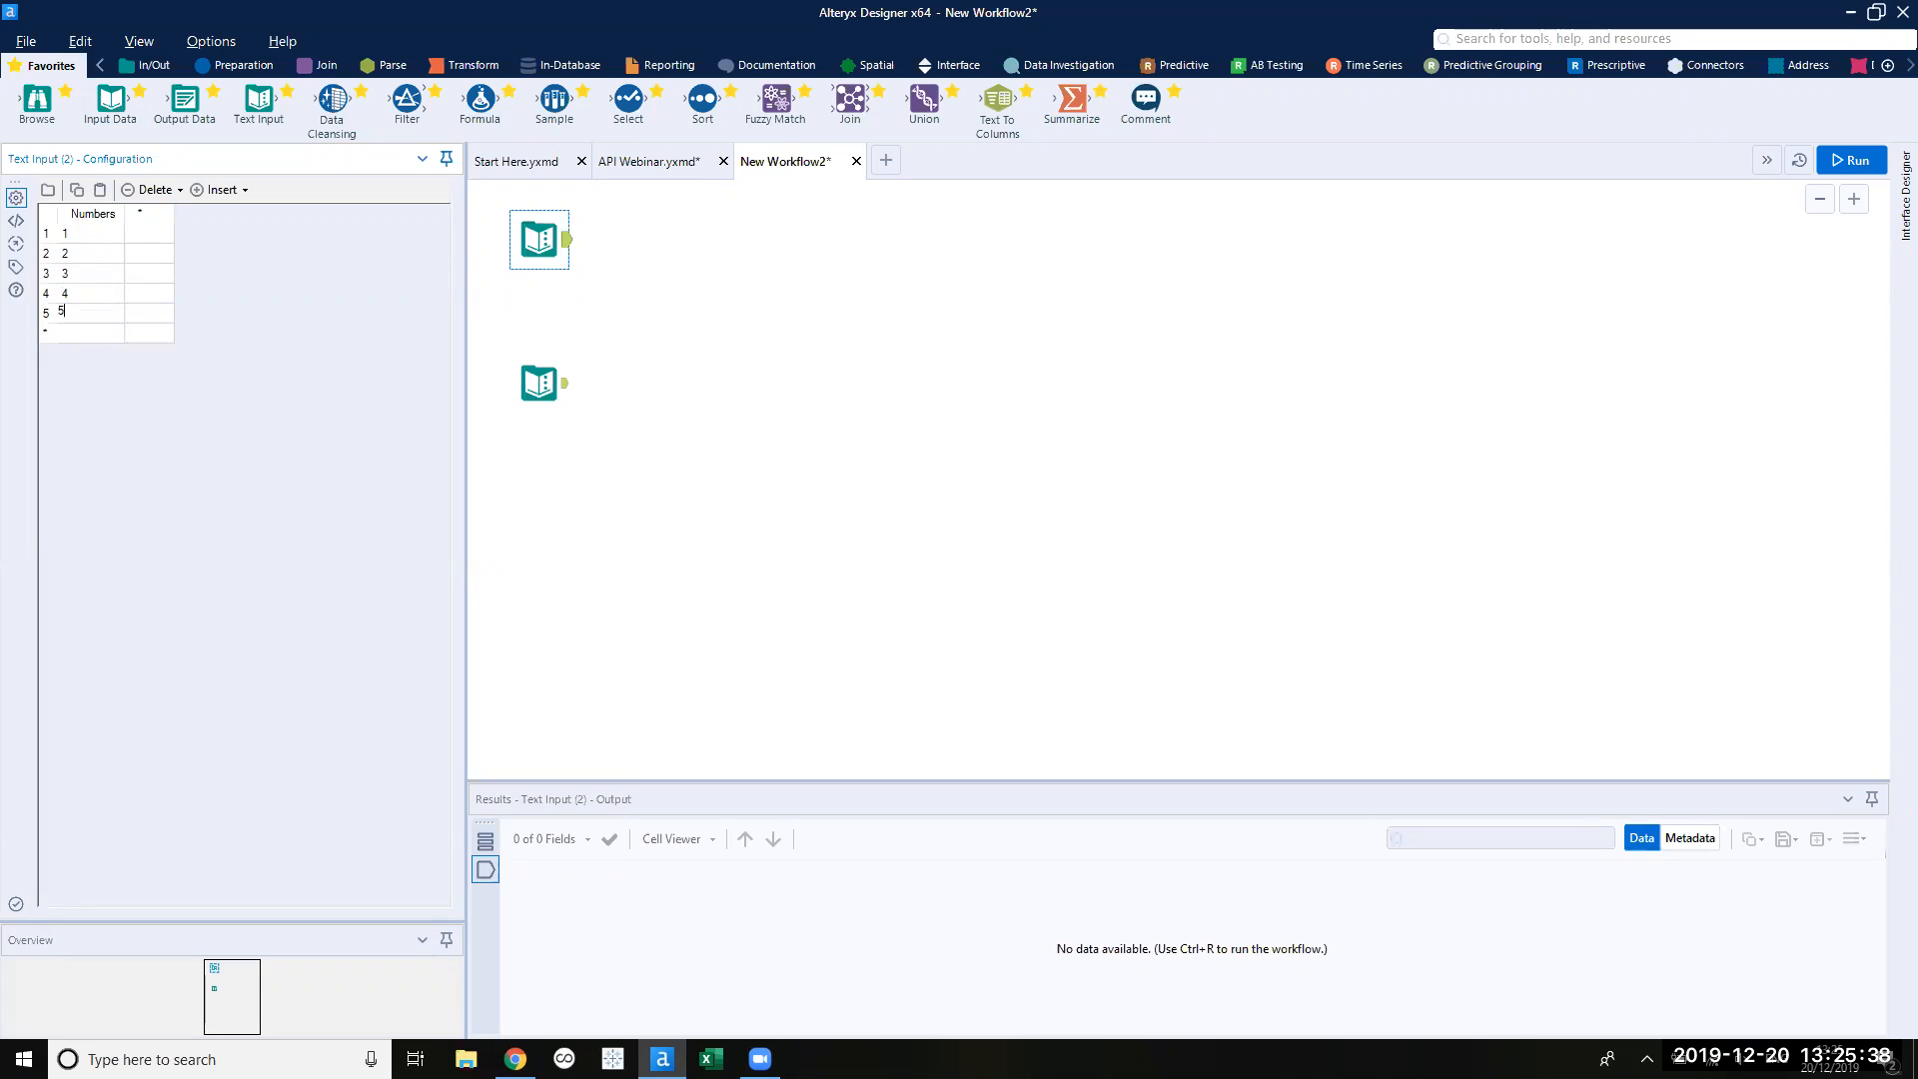
{"action": "left_click", "coordinate": [102, 330]}
{"action": "type", "text": "6"}
{"action": "left_click", "coordinate": [102, 350]}
{"action": "type", "text": "7"}
{"action": "left_click", "coordinate": [58, 370]}
{"action": "type", "text": "8"}
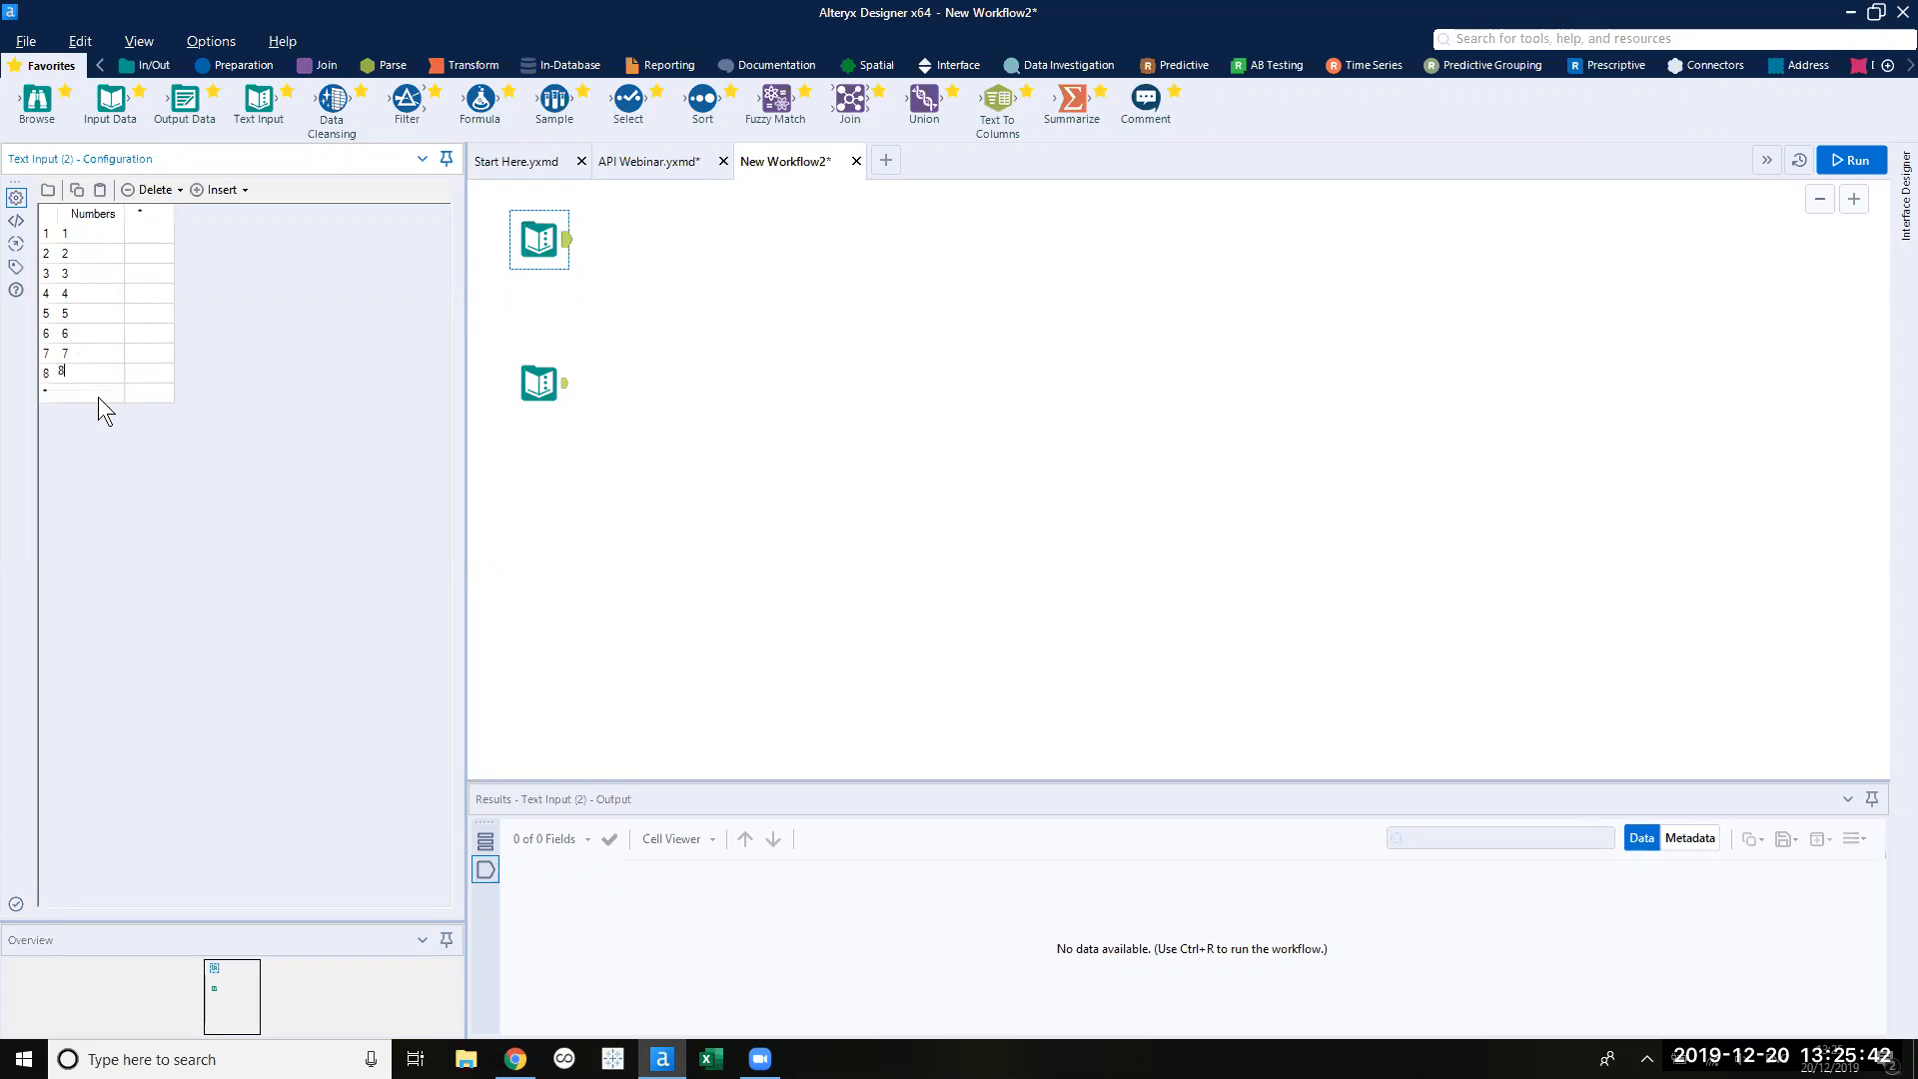
{"action": "left_click", "coordinate": [98, 392]}
{"action": "type", "text": "9"}
{"action": "left_click", "coordinate": [101, 411]}
{"action": "type", "text": "10"}
{"action": "left_click", "coordinate": [305, 425]}
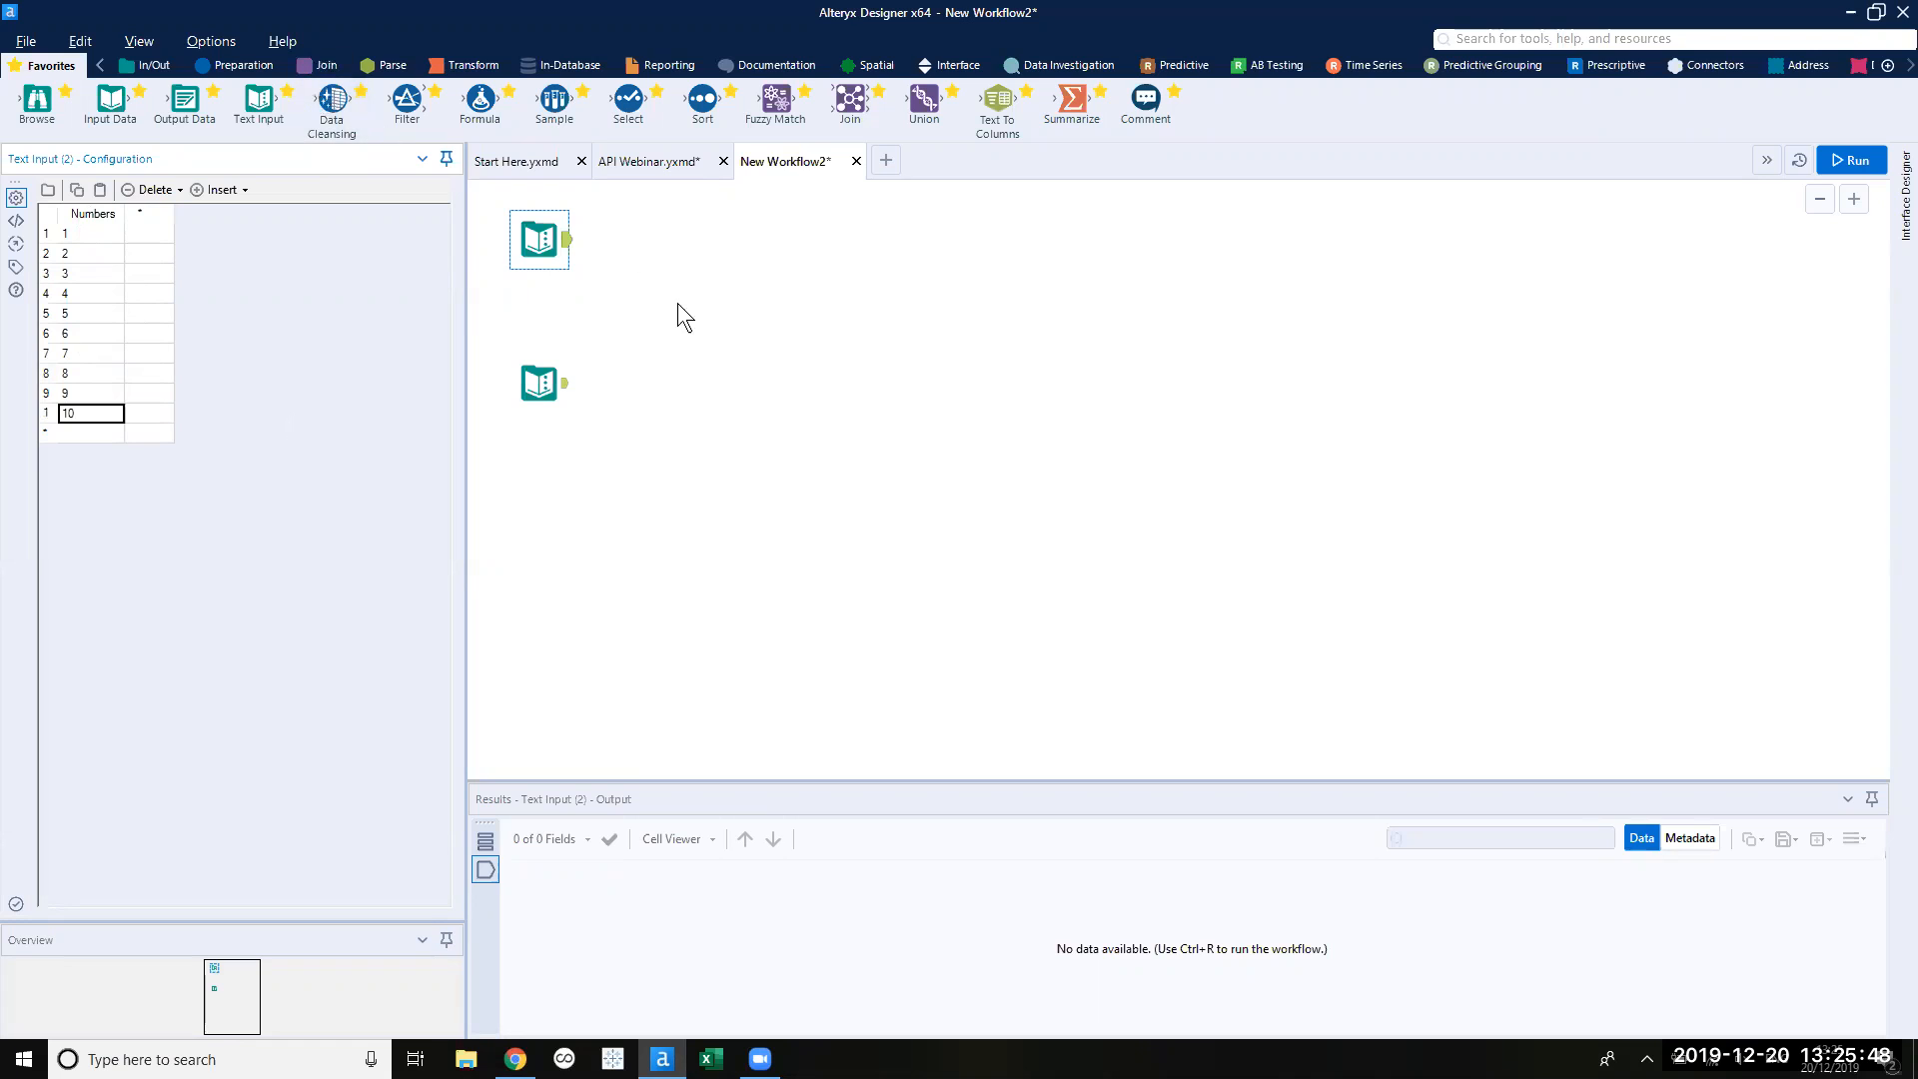
Add an Append Fields tool to the canvas after the two Text Input tools.
{"action": "left_click", "coordinate": [549, 384]}
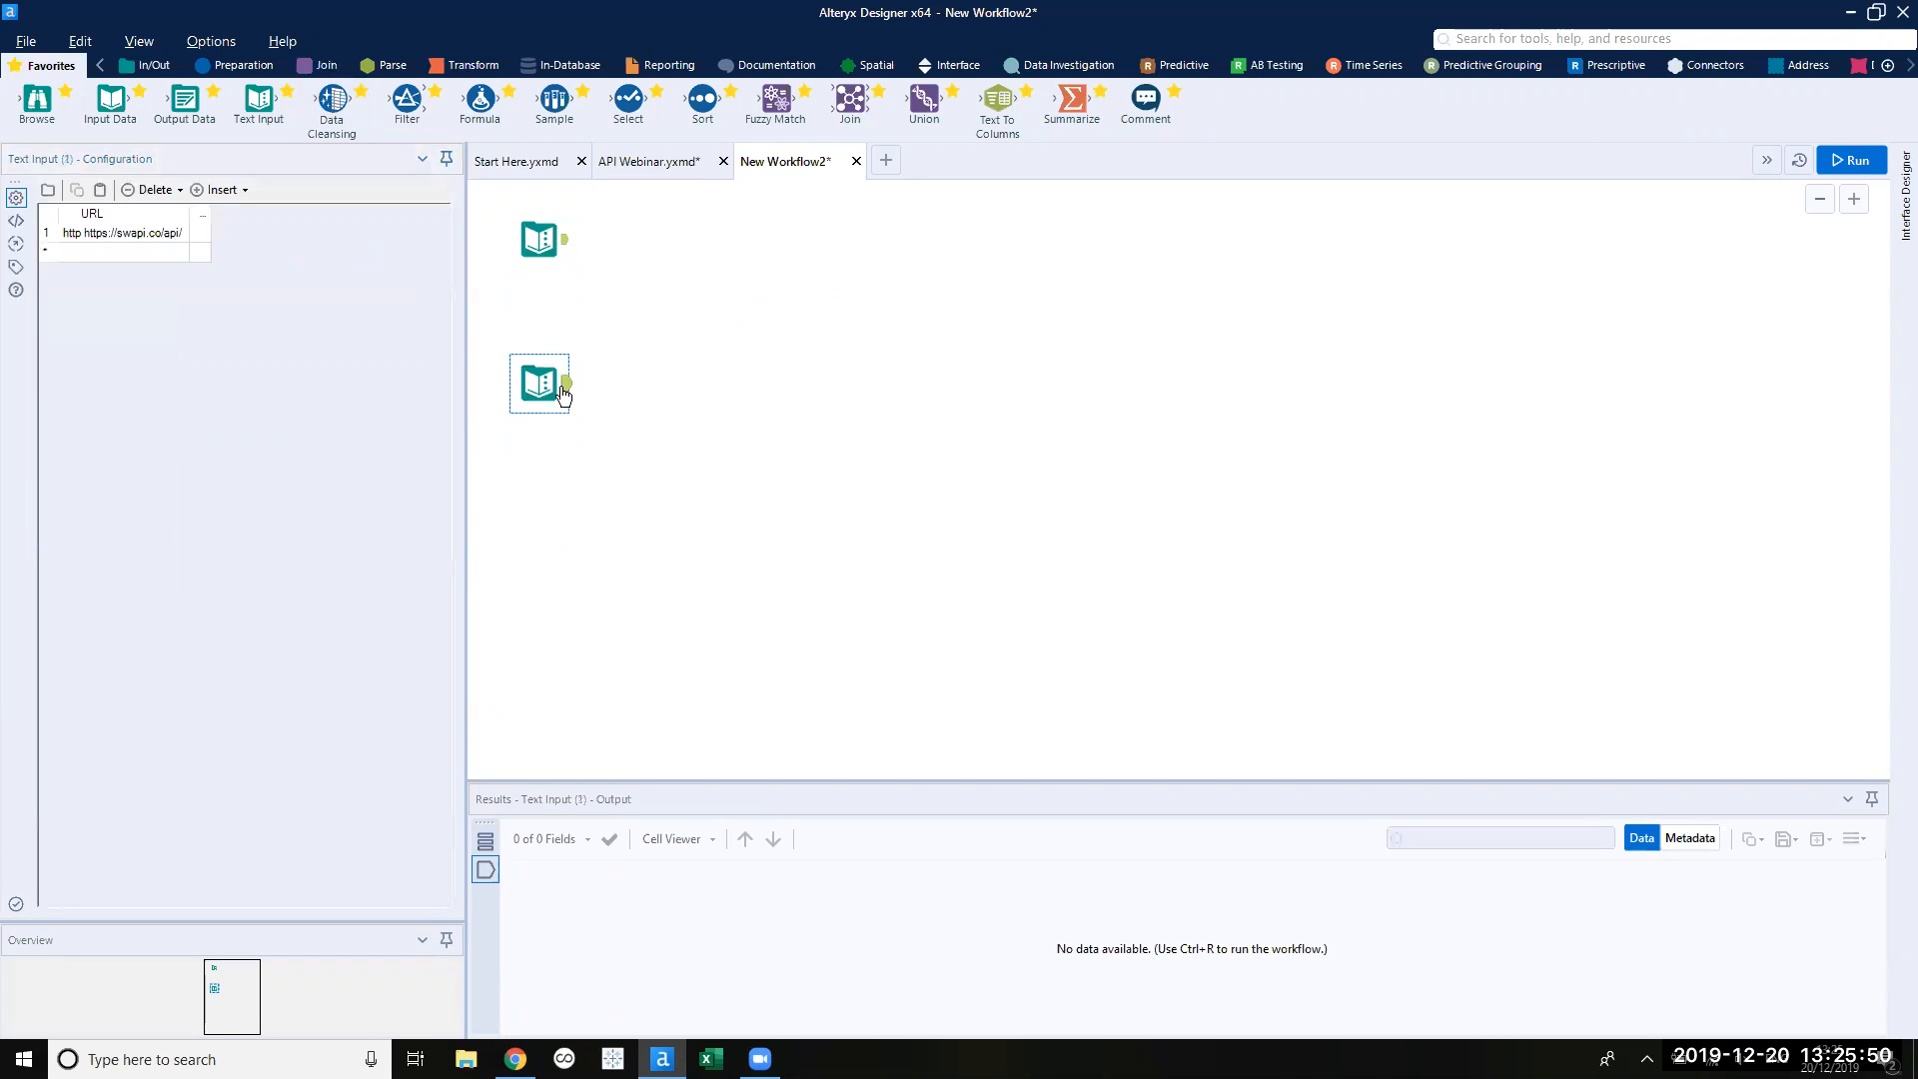
{"action": "left_click", "coordinate": [557, 242]}
{"action": "left_click", "coordinate": [324, 66]}
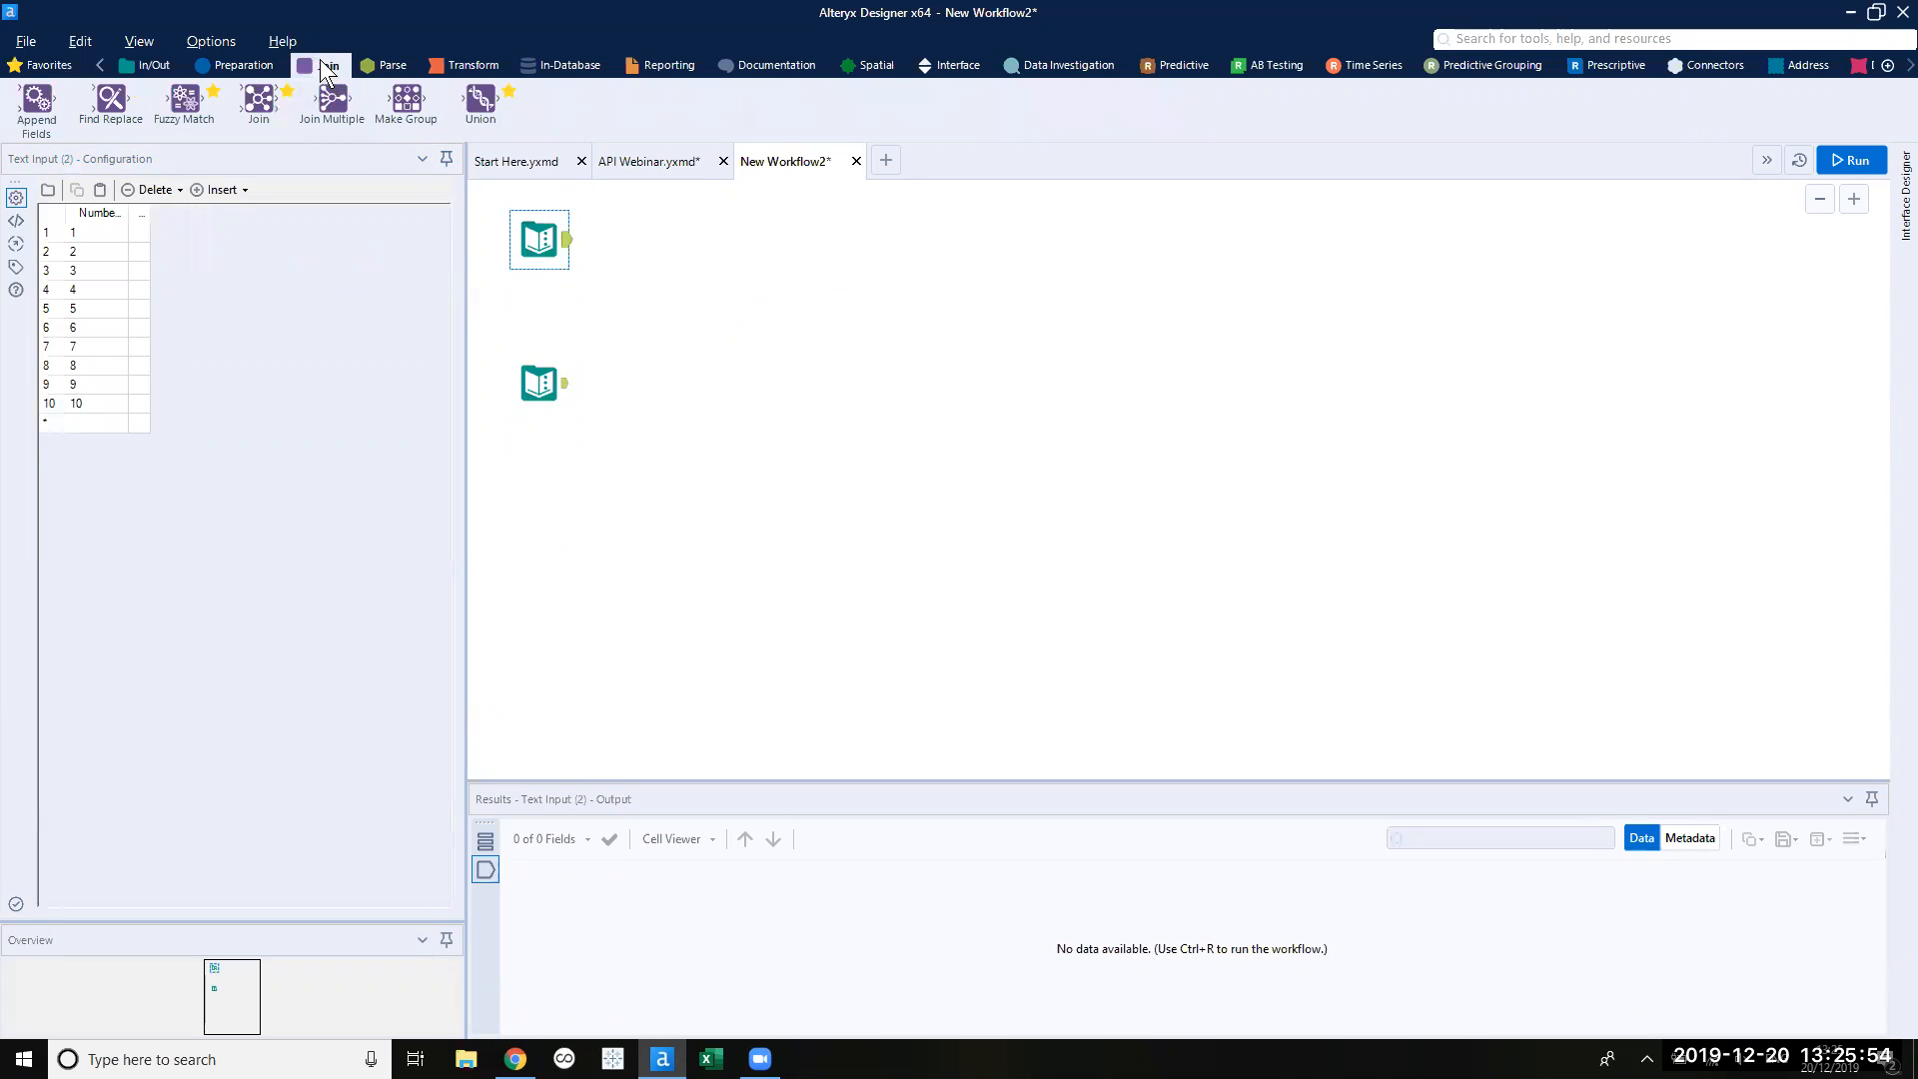
{"action": "left_click_drag", "start_coordinate": [36, 99], "coordinate": [719, 300]}
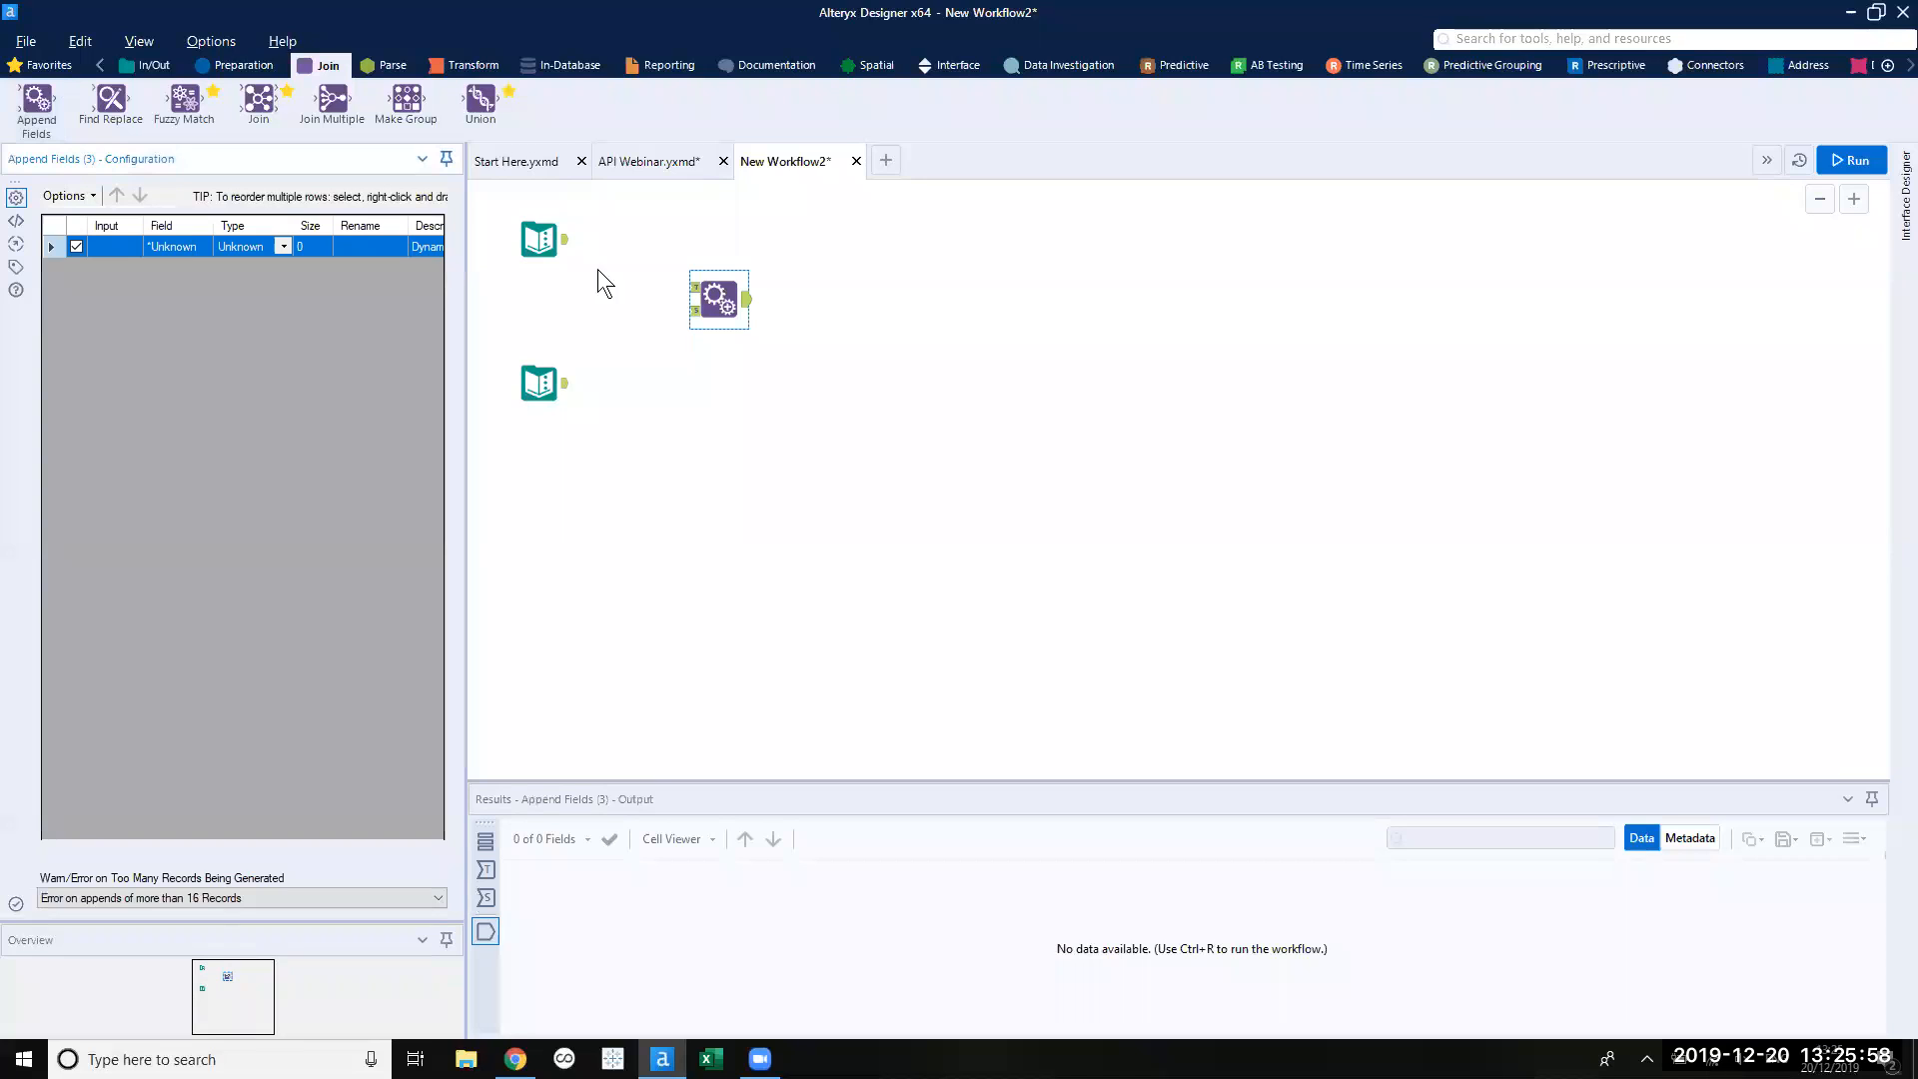
Connect the Numbers Text Input to the Append Fields tool's Target input and the URL Text Input to its Source input.
{"action": "left_click_drag", "start_coordinate": [564, 250], "coordinate": [639, 282]}
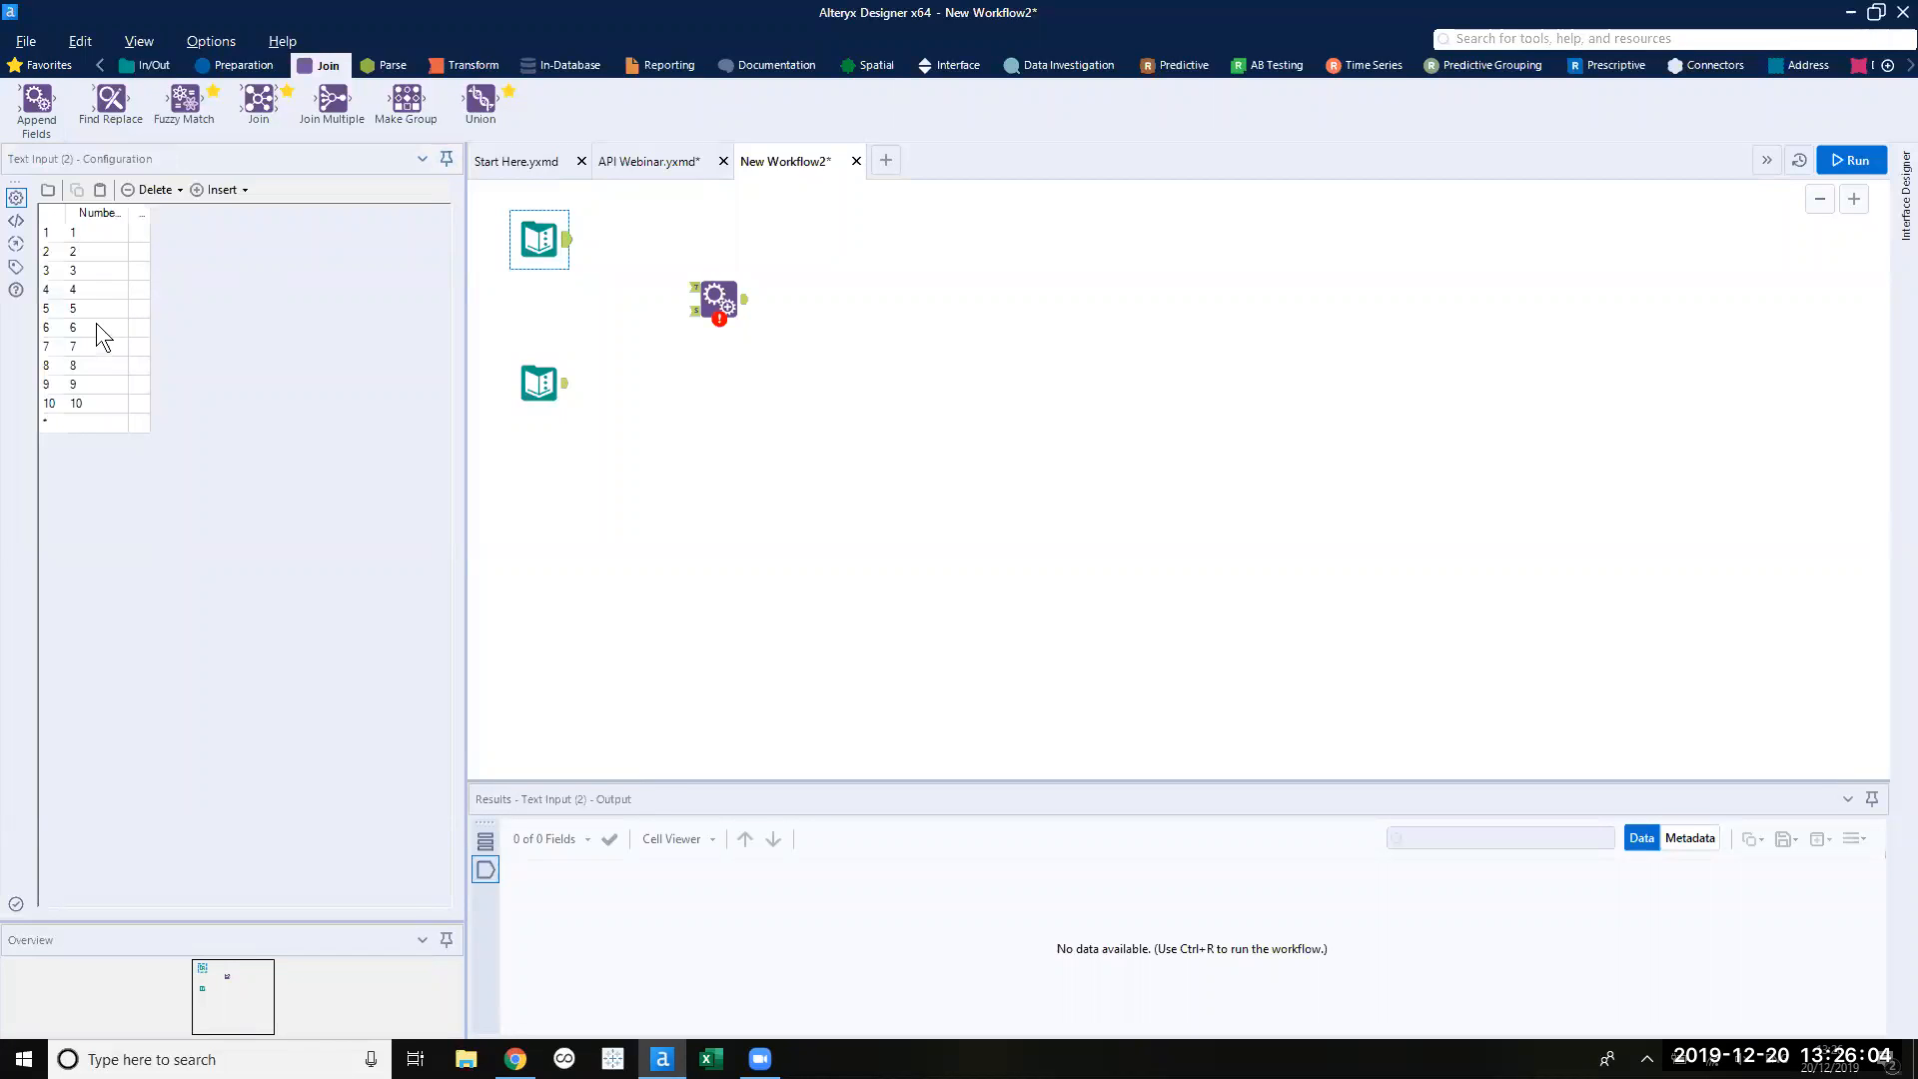
{"action": "left_click", "coordinate": [539, 379]}
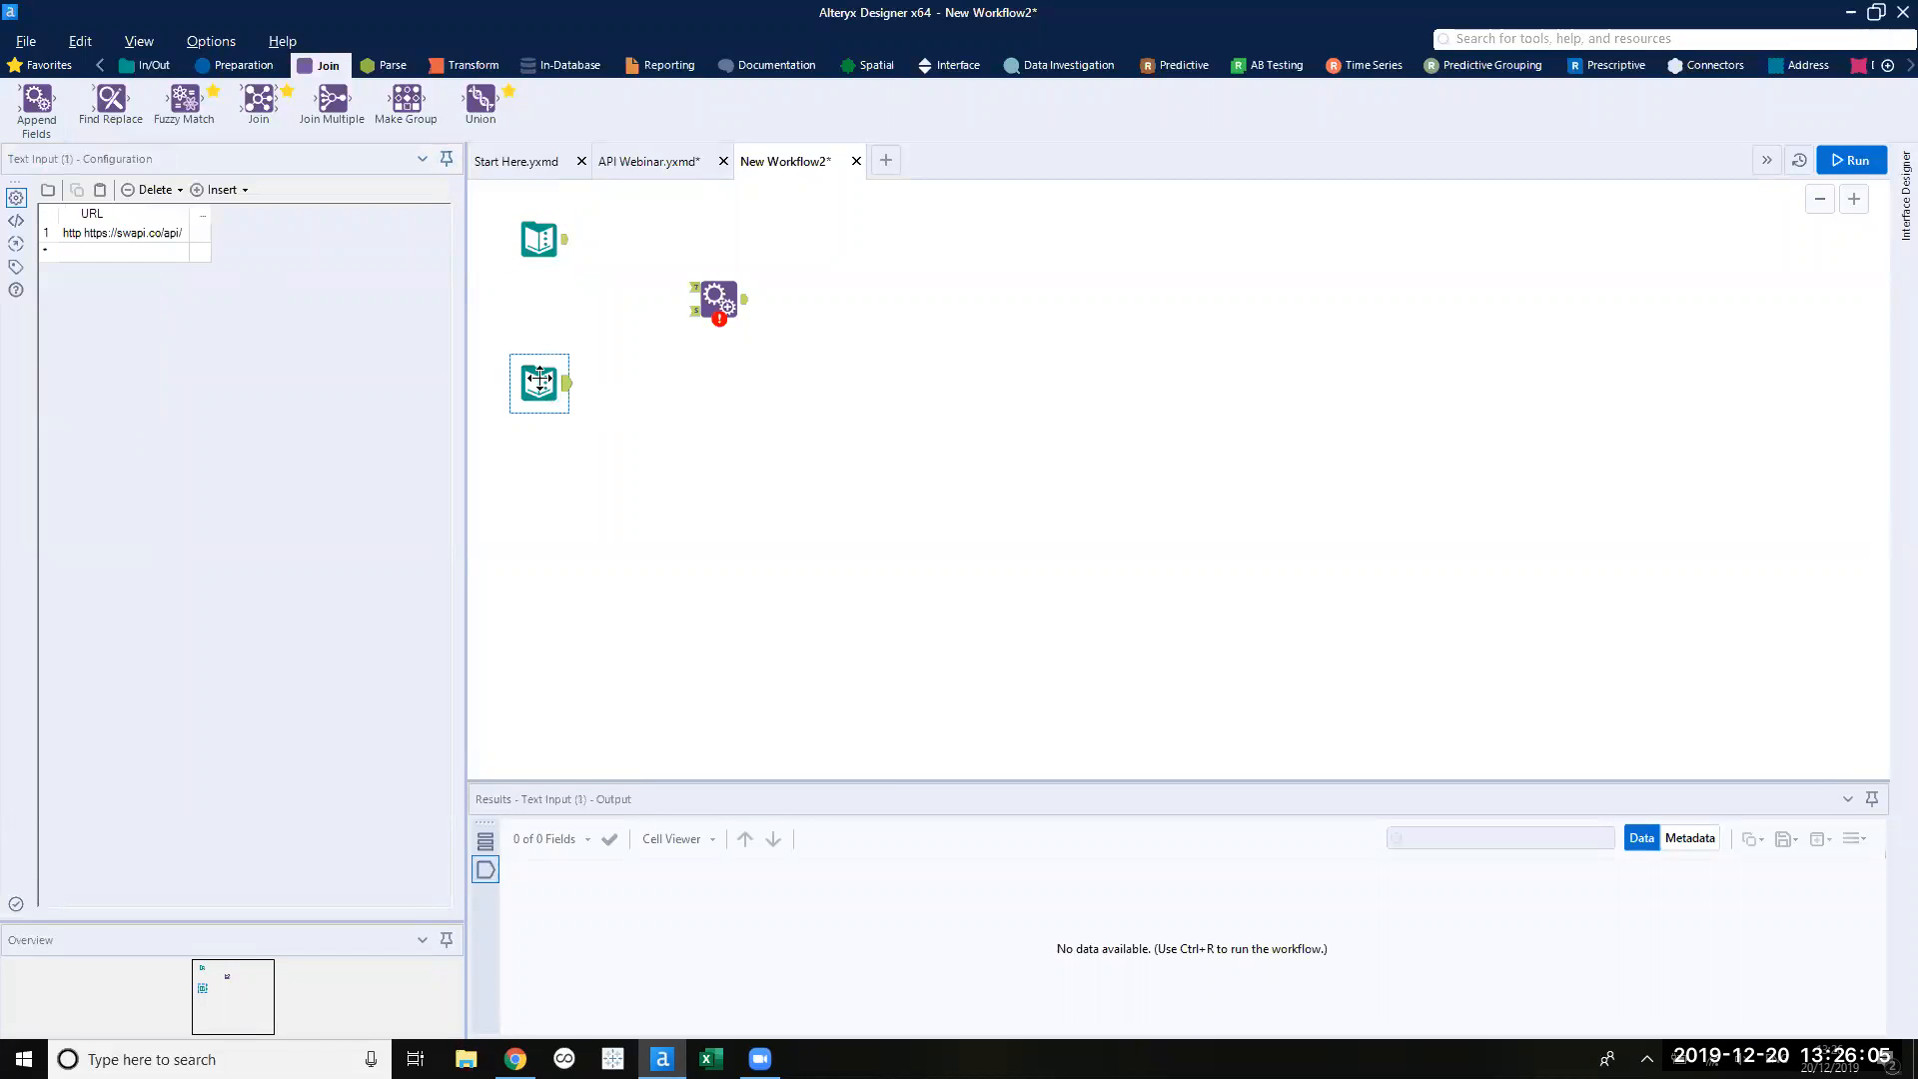
{"action": "left_click", "coordinate": [186, 213]}
{"action": "left_click", "coordinate": [194, 212]}
{"action": "left_click_drag", "start_coordinate": [565, 240], "coordinate": [702, 293]}
{"action": "left_click_drag", "start_coordinate": [565, 384], "coordinate": [714, 318]}
Run the workflow and inspect the Append Fields output in an enlarged results area, magnifying the screen to 200%.
{"action": "left_click", "coordinate": [716, 305]}
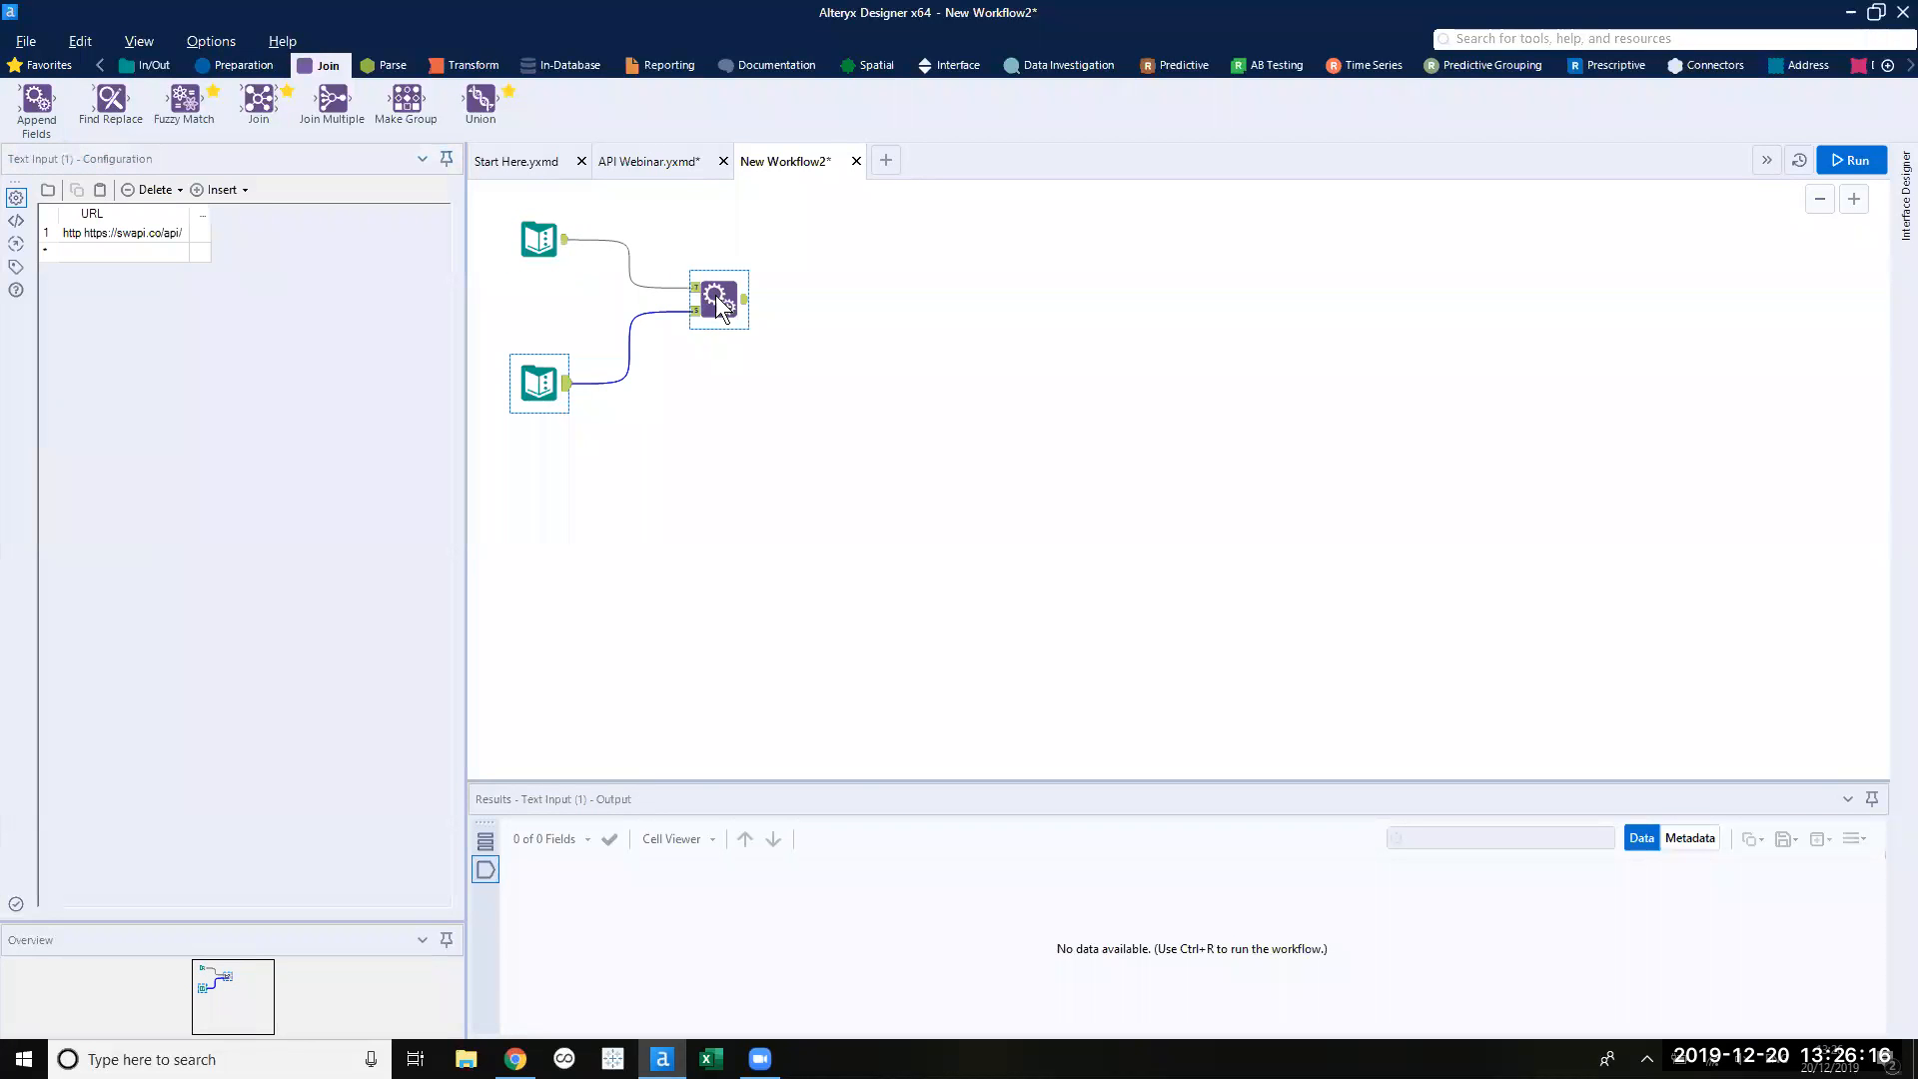
{"action": "left_click", "coordinate": [1857, 160]}
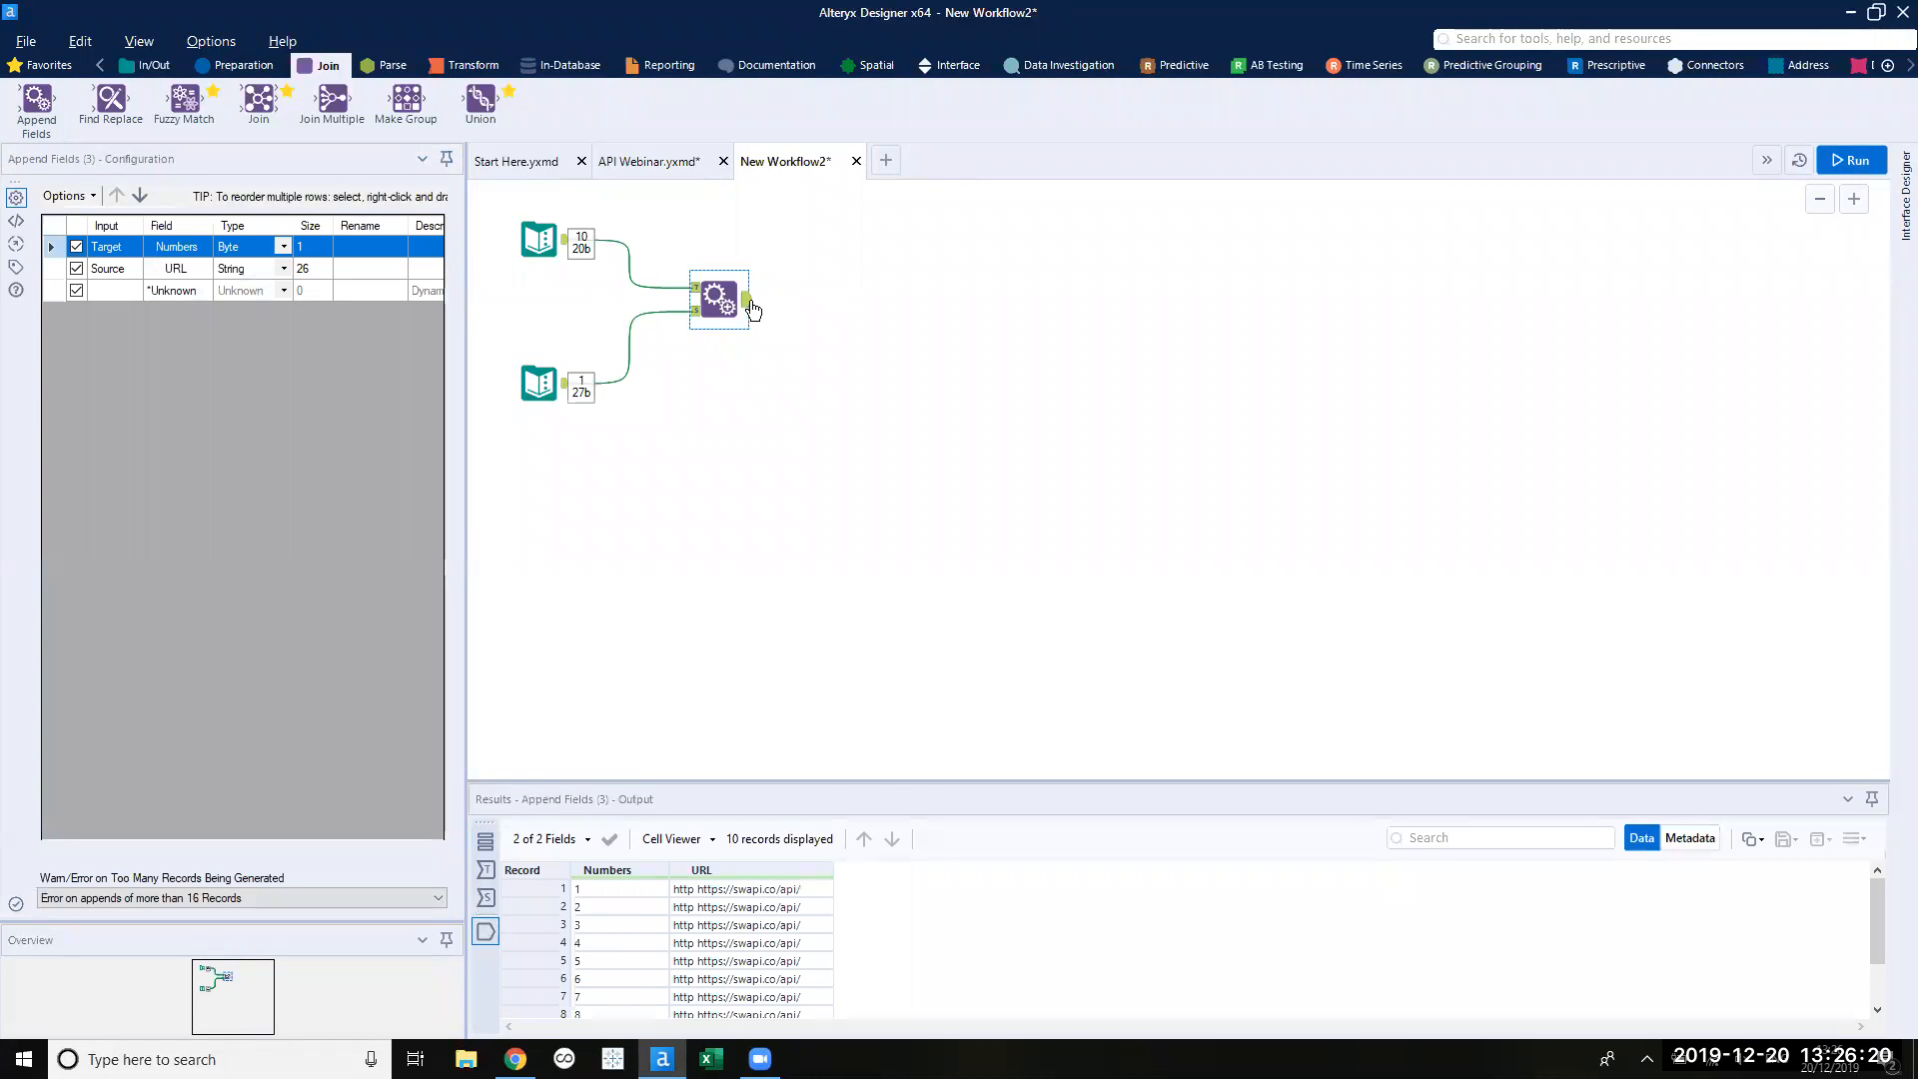
{"action": "left_click", "coordinate": [755, 312]}
{"action": "left_click", "coordinate": [723, 304]}
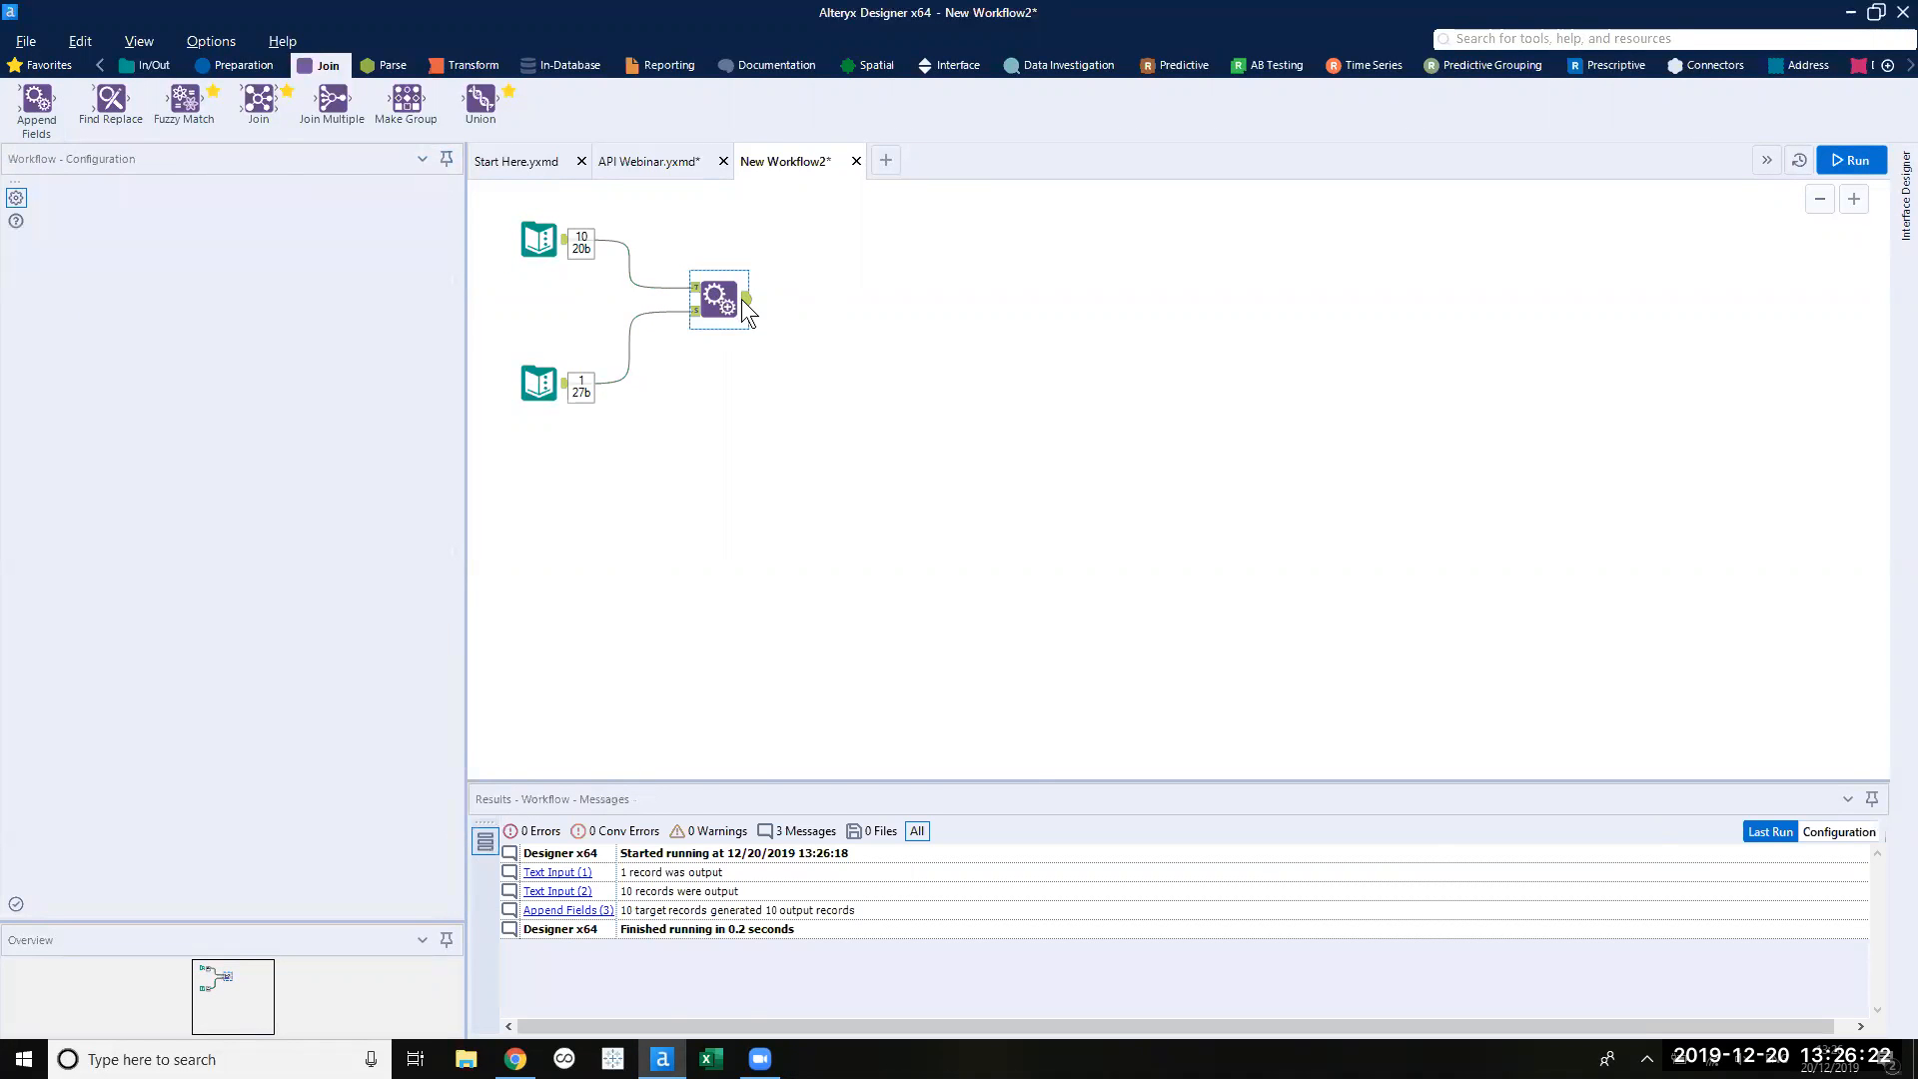
{"action": "left_click_drag", "start_coordinate": [1045, 785], "coordinate": [1052, 593]}
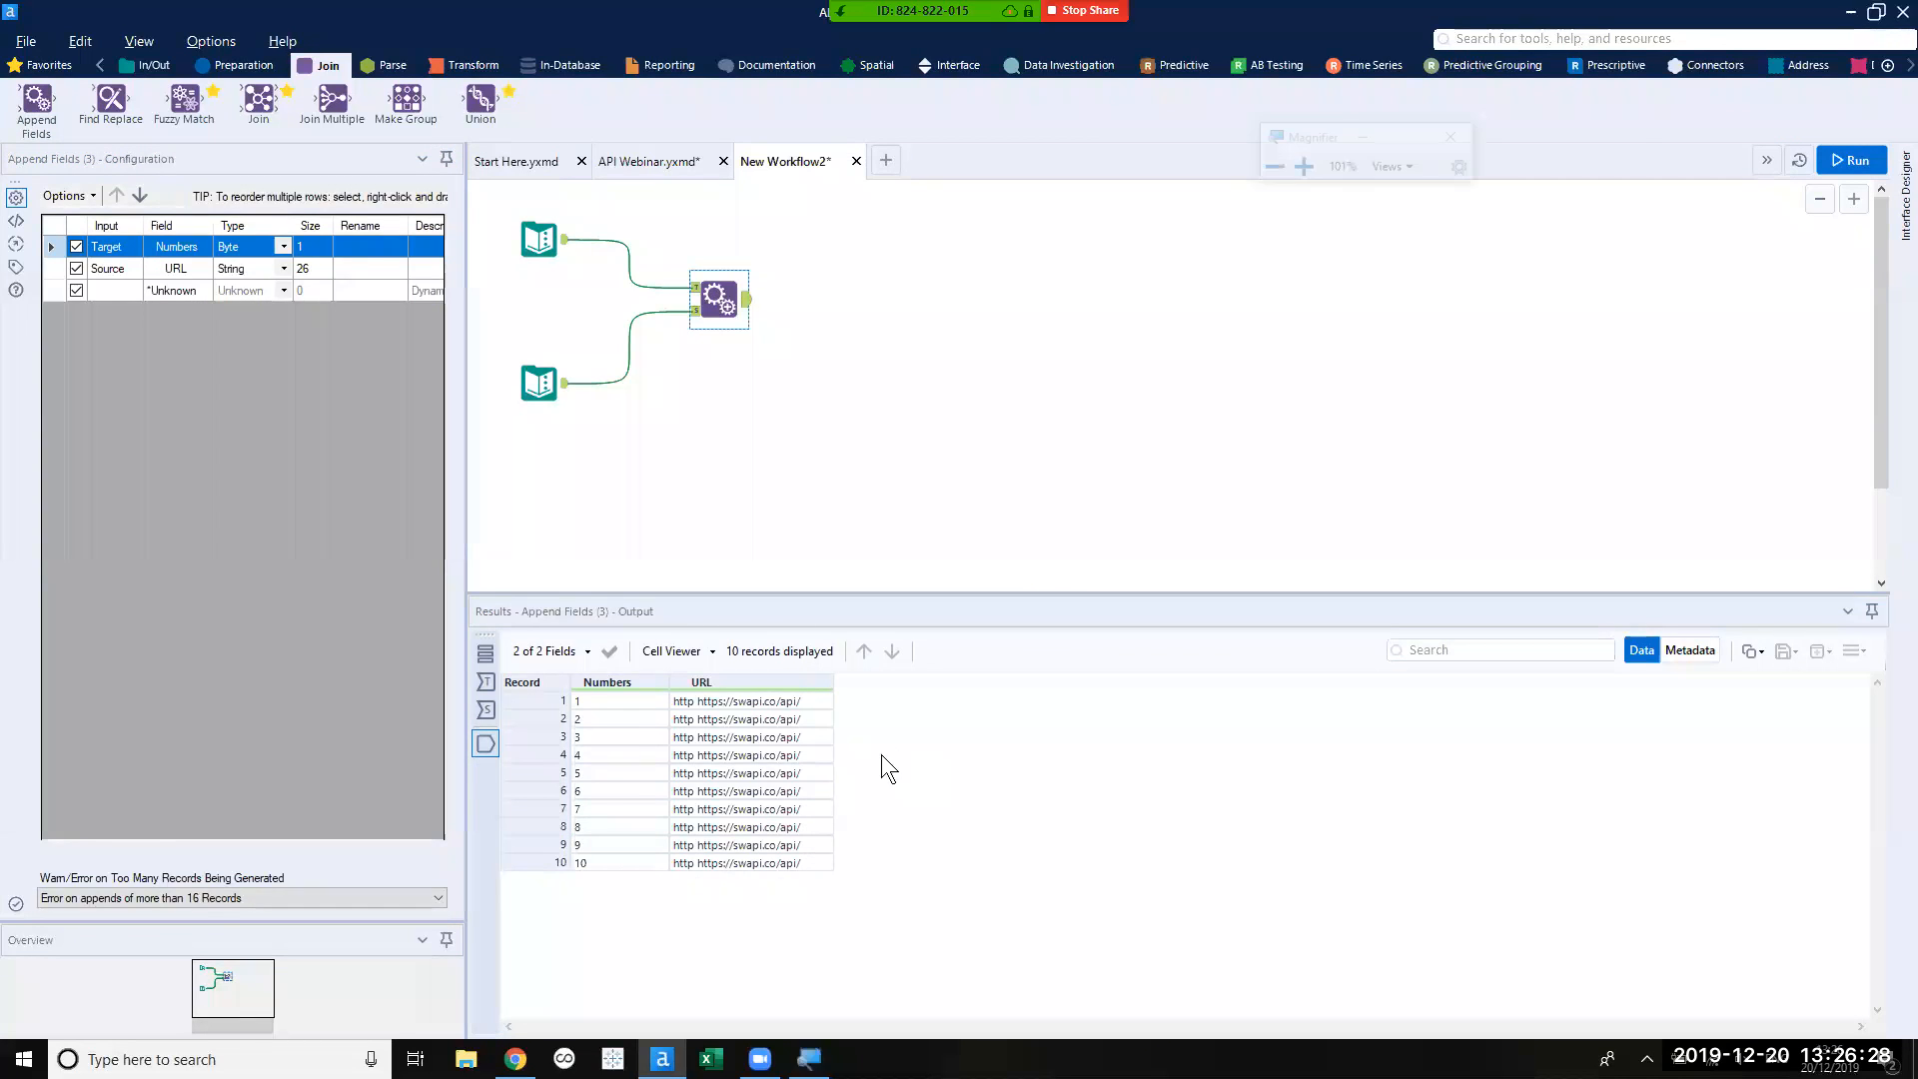
{"action": "key", "text": "super+plus"}
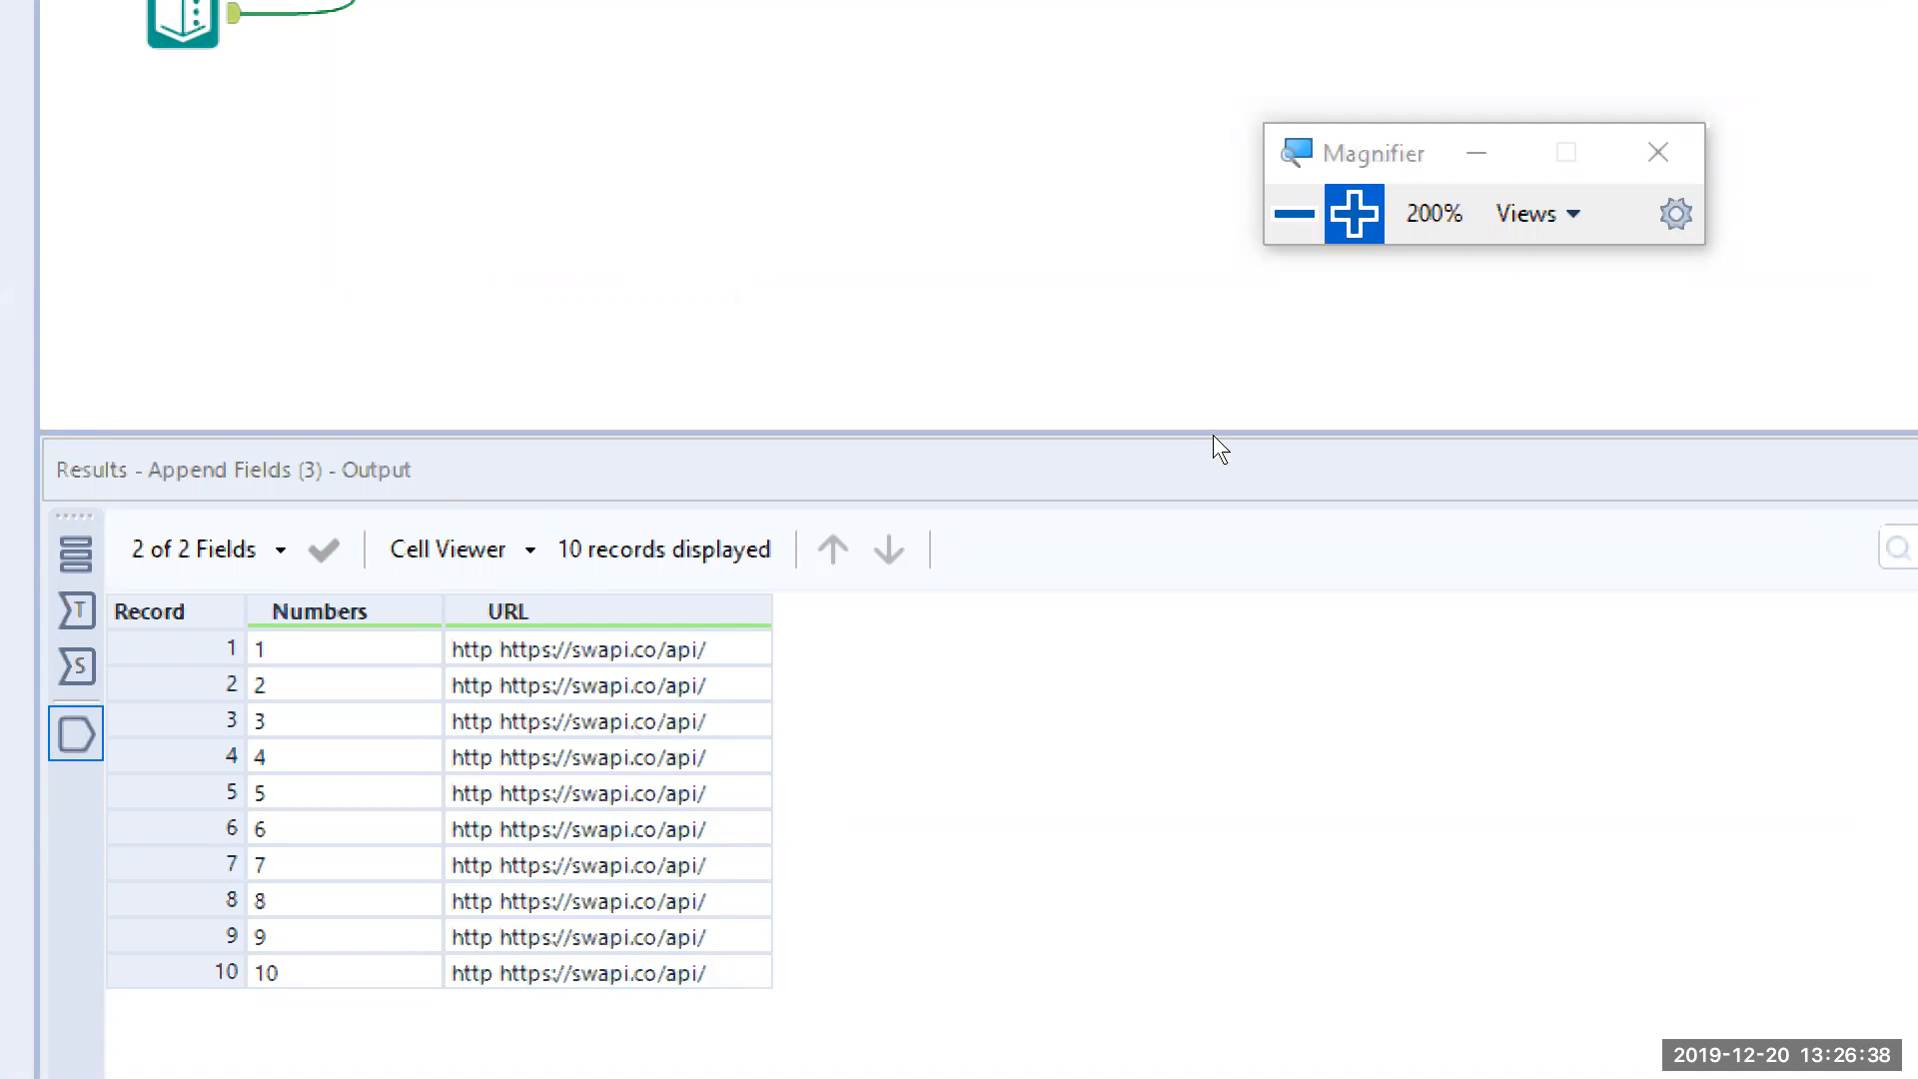
{"action": "left_click", "coordinate": [1658, 152]}
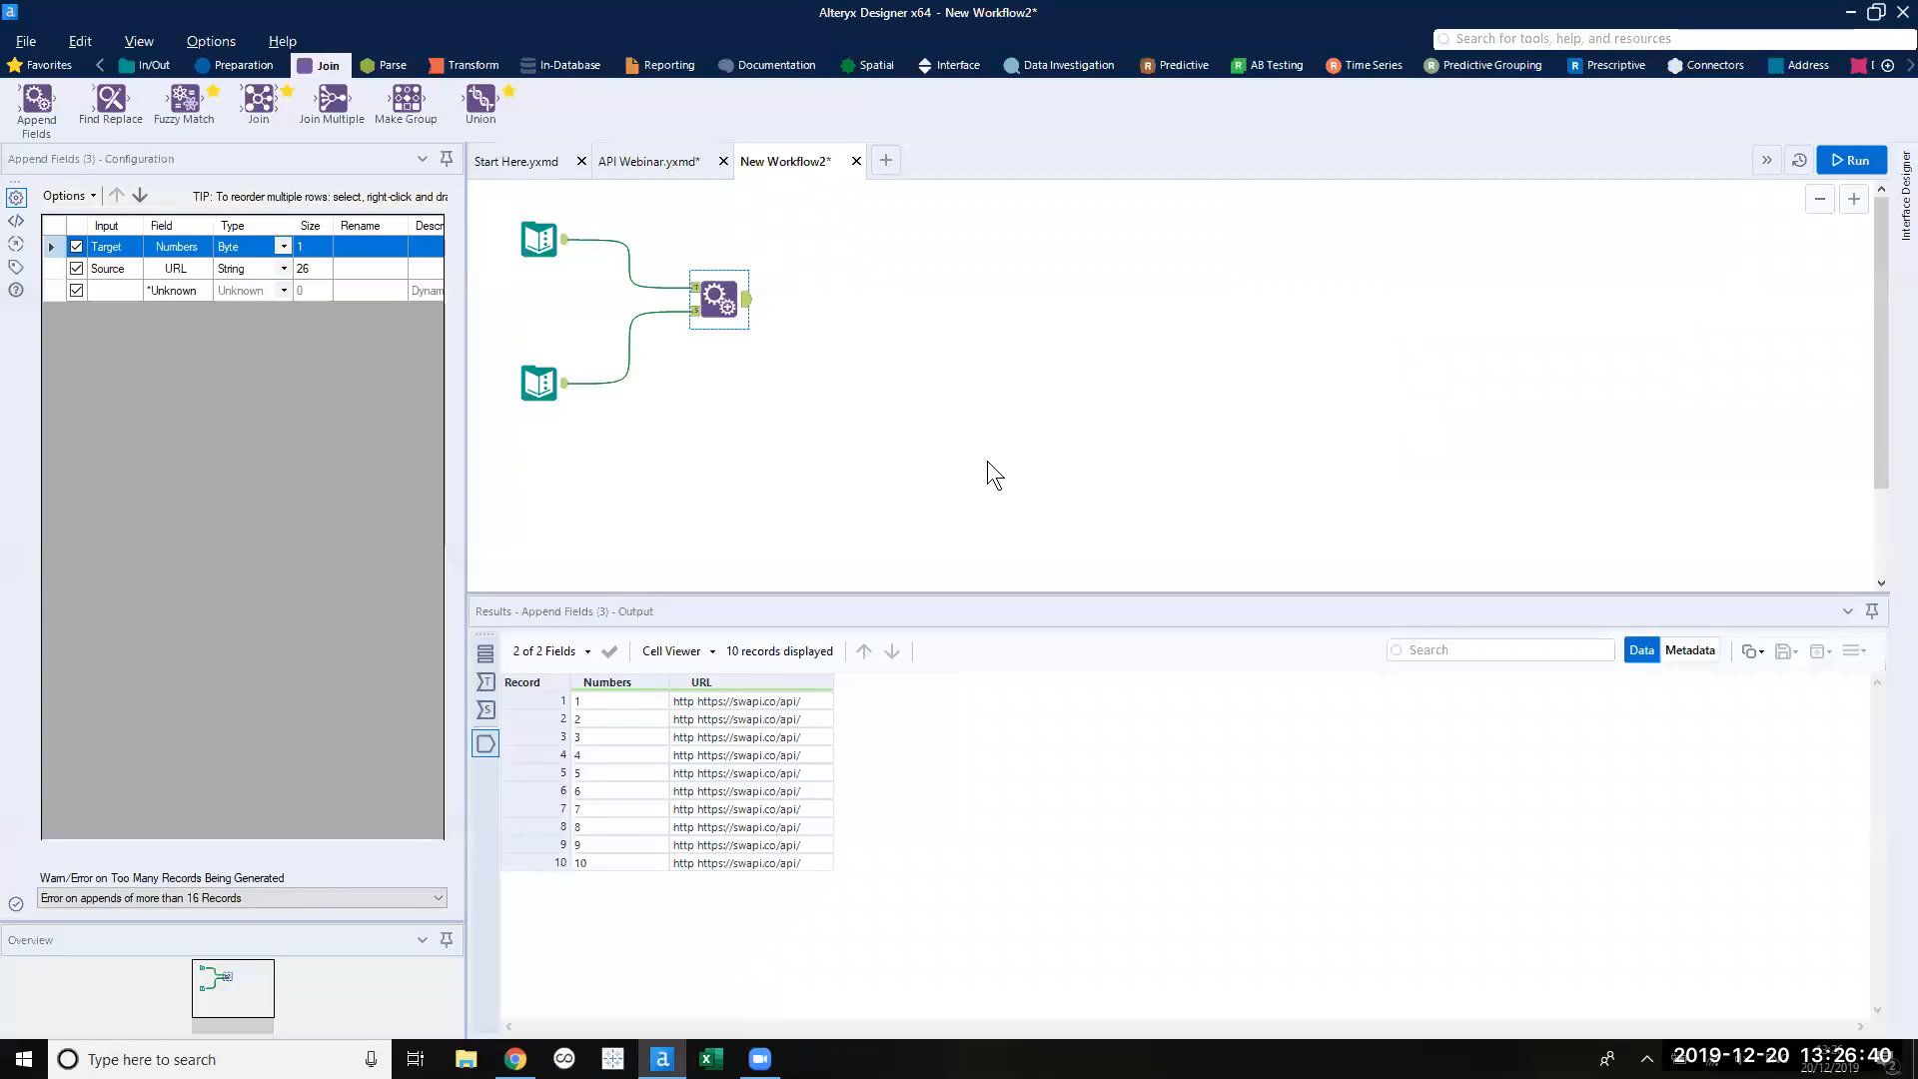
Add a RegEx tool after Append Fields with URL as the column to parse.
{"action": "left_click", "coordinate": [236, 65]}
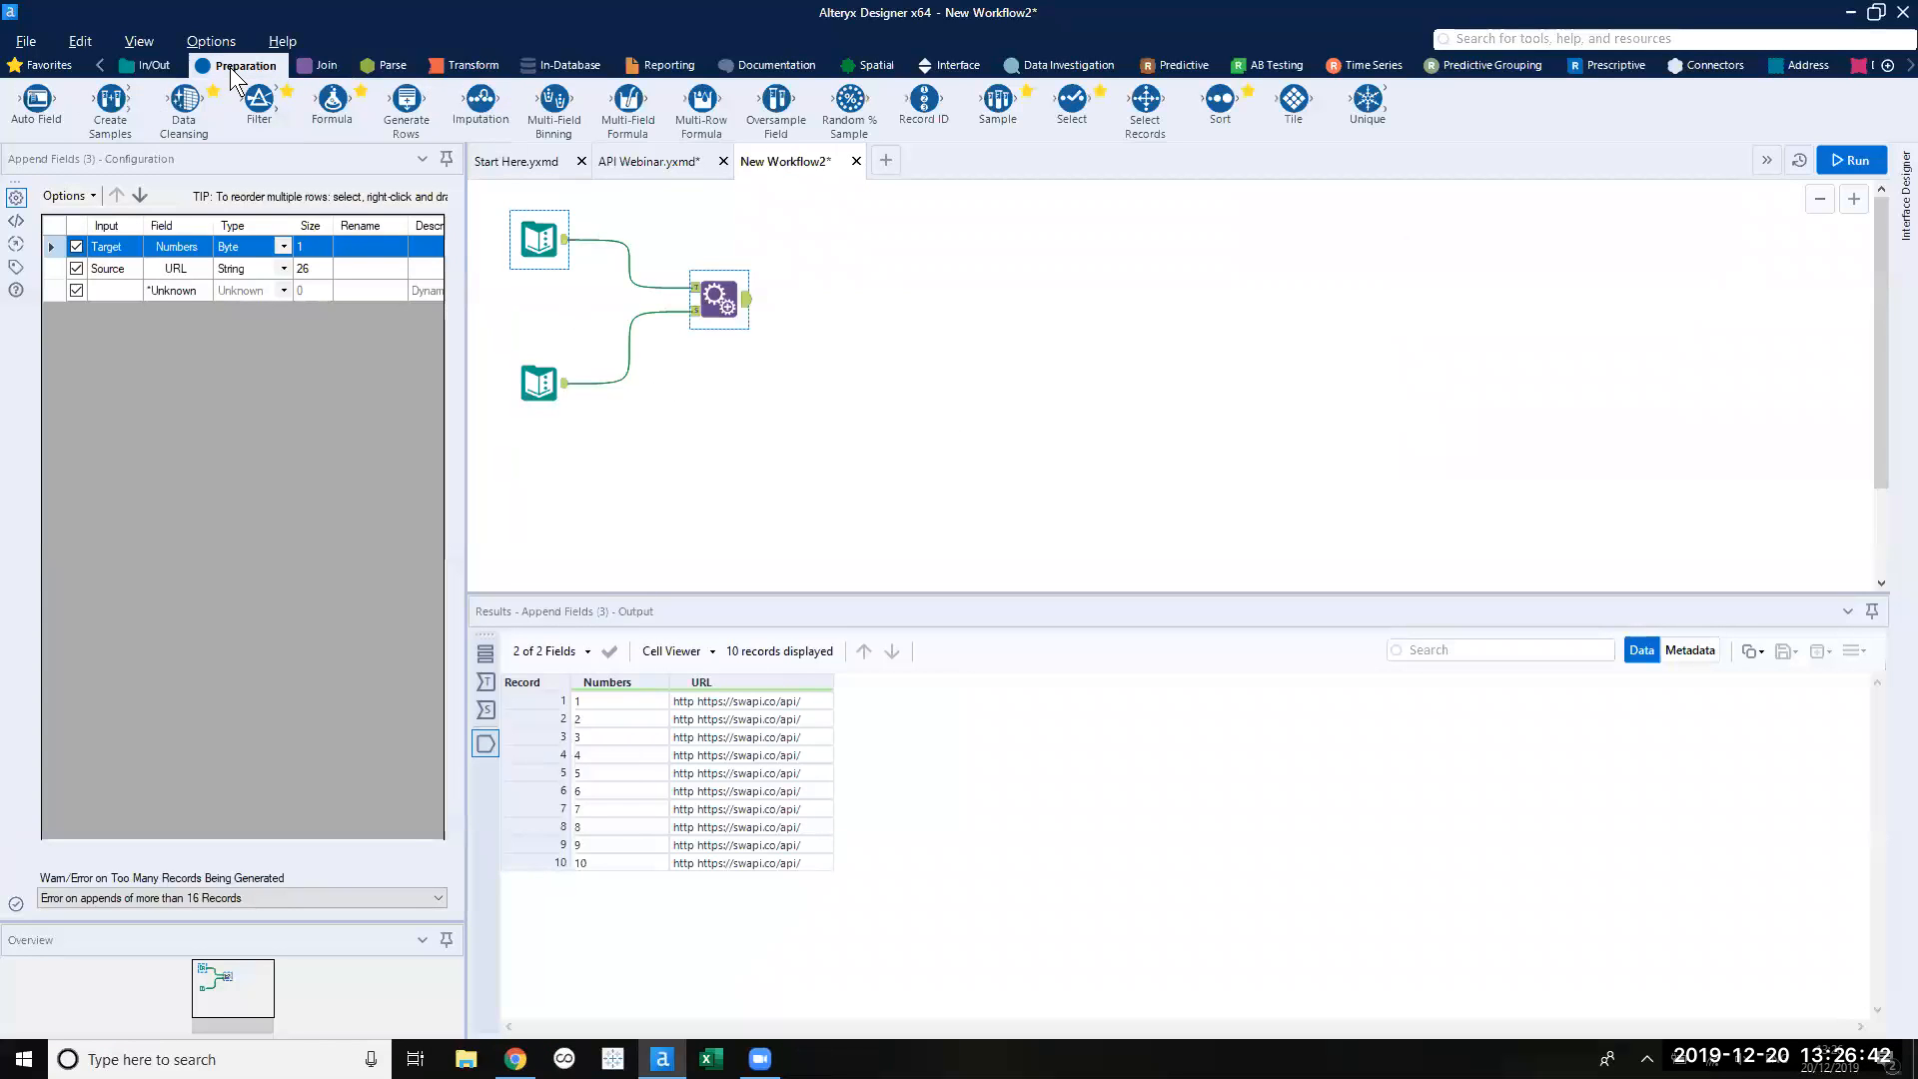
{"action": "left_click", "coordinate": [379, 68]}
{"action": "left_click_drag", "start_coordinate": [111, 100], "coordinate": [795, 299]}
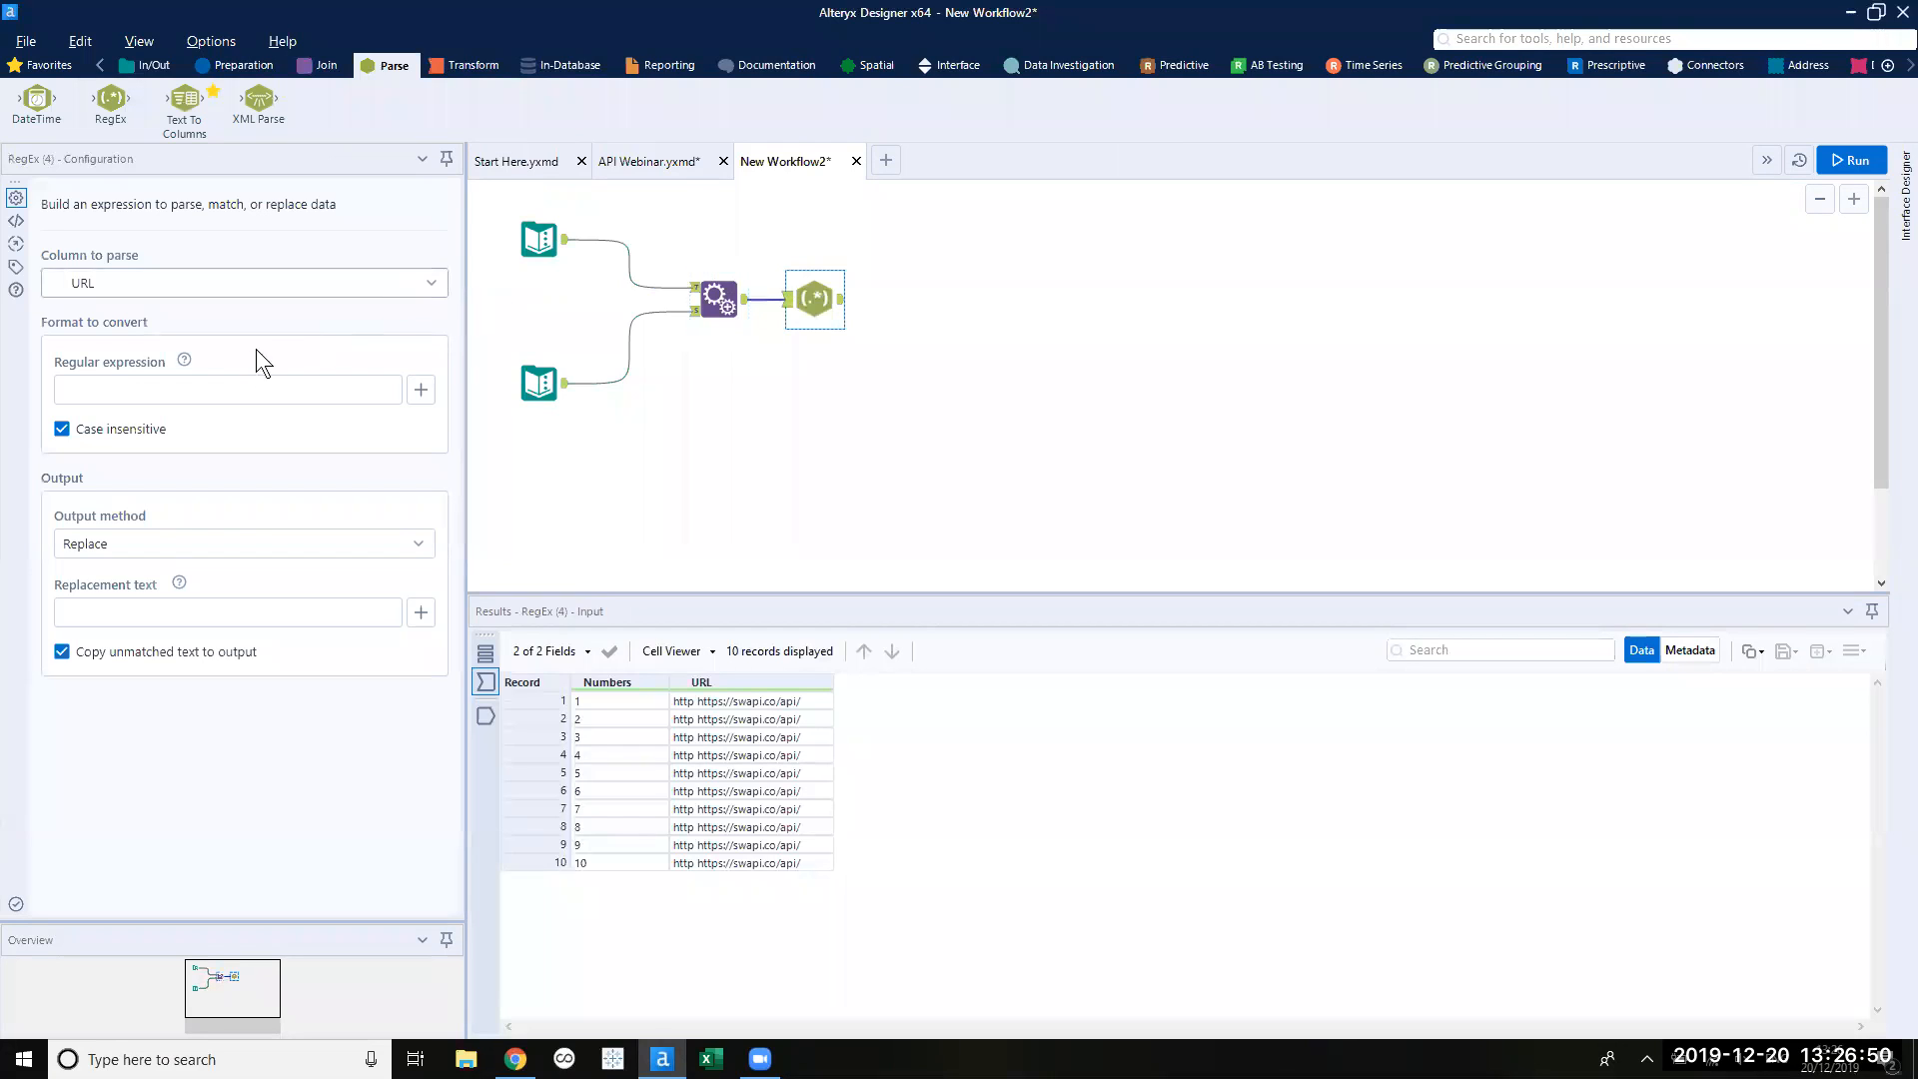
Set the RegEx expression to "http\s" with Replace output and empty replacement text, and run the workflow.
{"action": "left_click", "coordinate": [240, 387]}
{"action": "type", "text": "http"}
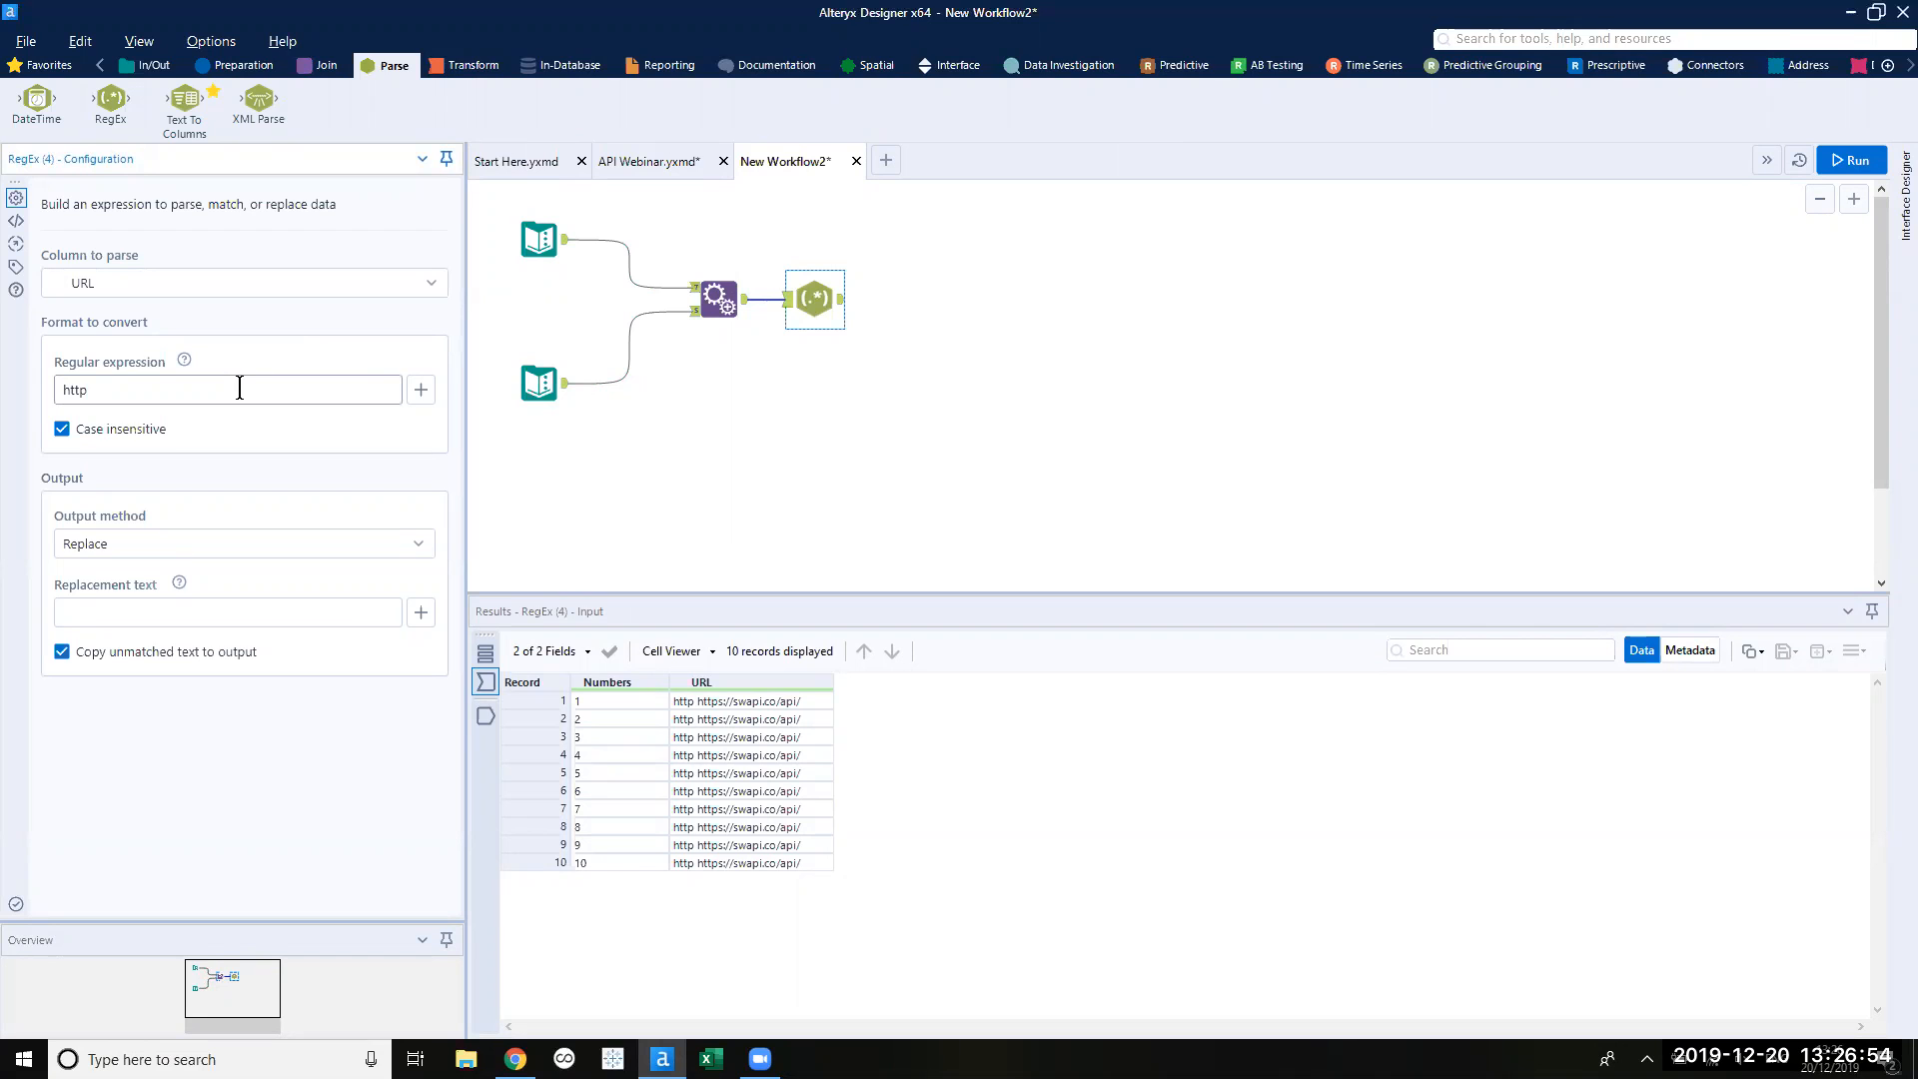
{"action": "type", "text": "\\s"}
{"action": "left_click", "coordinate": [1839, 164]}
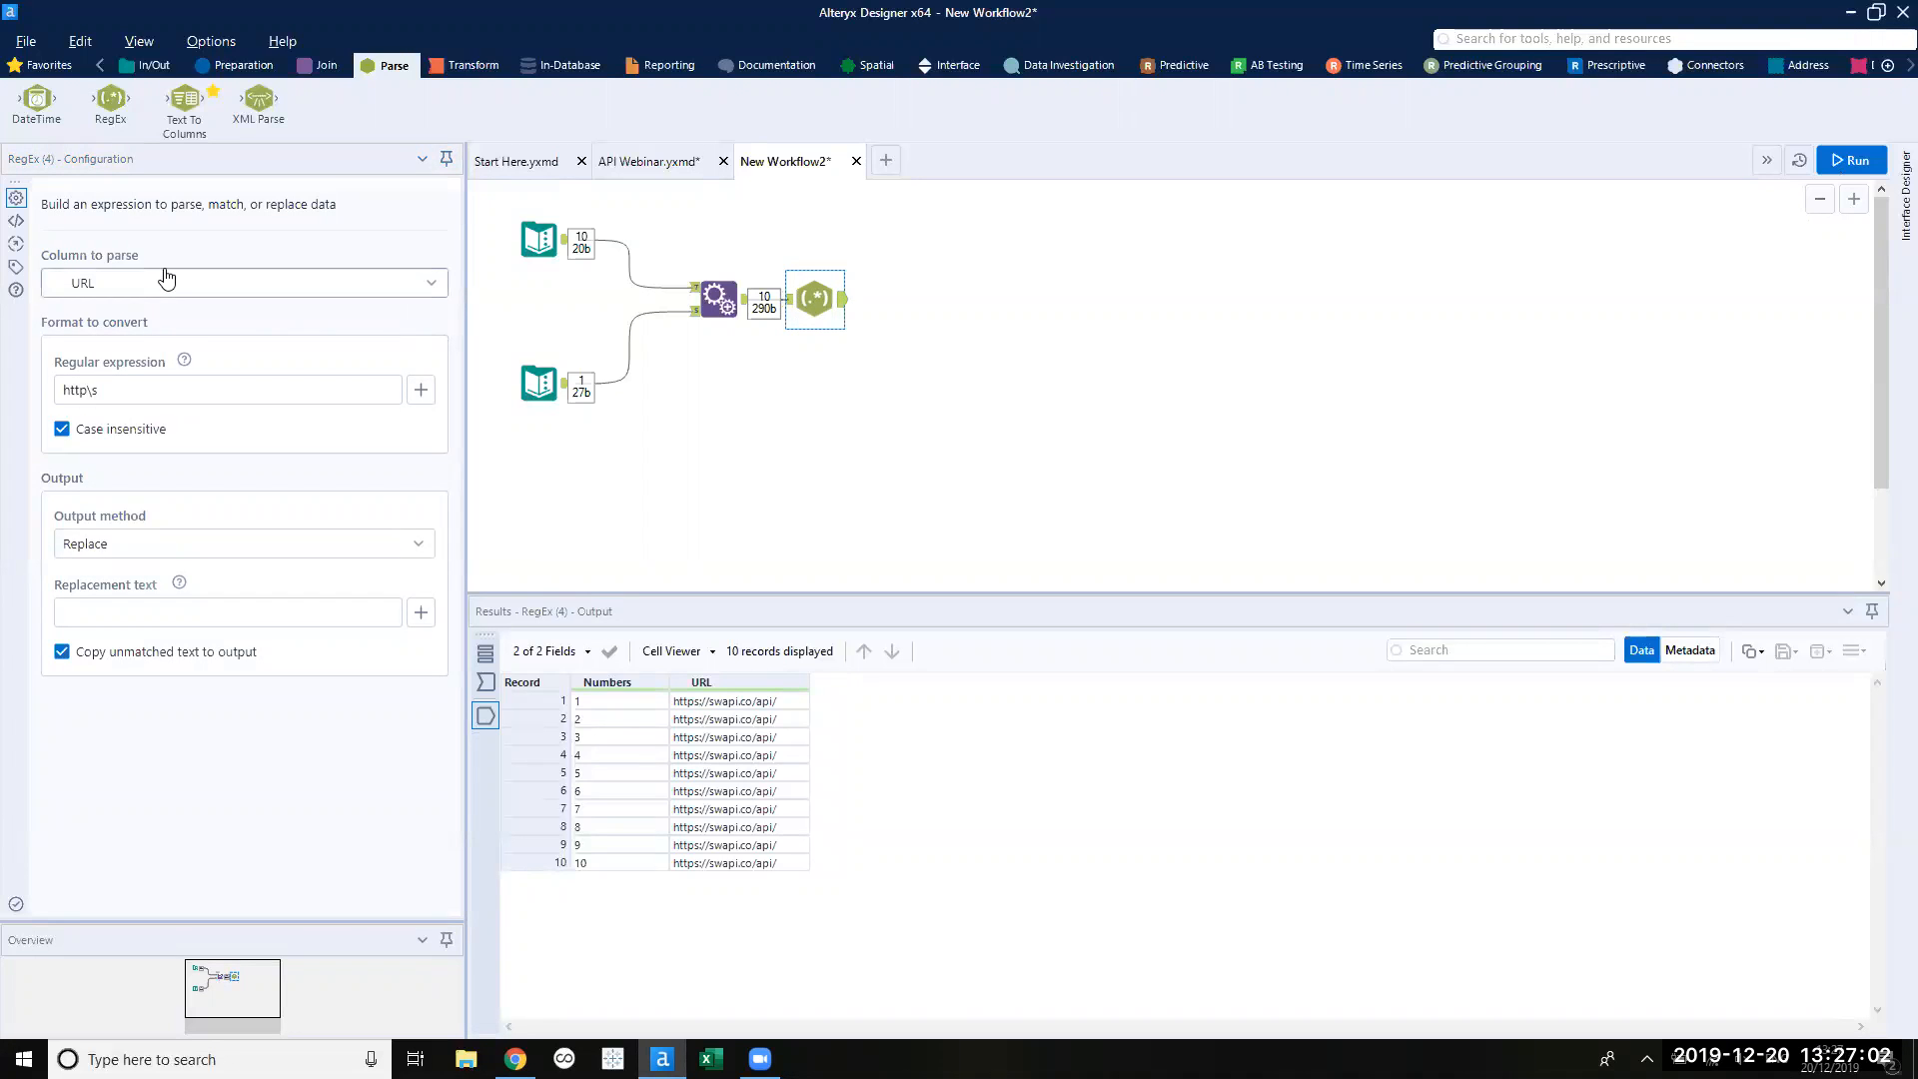
{"action": "left_click", "coordinate": [174, 285]}
{"action": "left_click", "coordinate": [201, 231]}
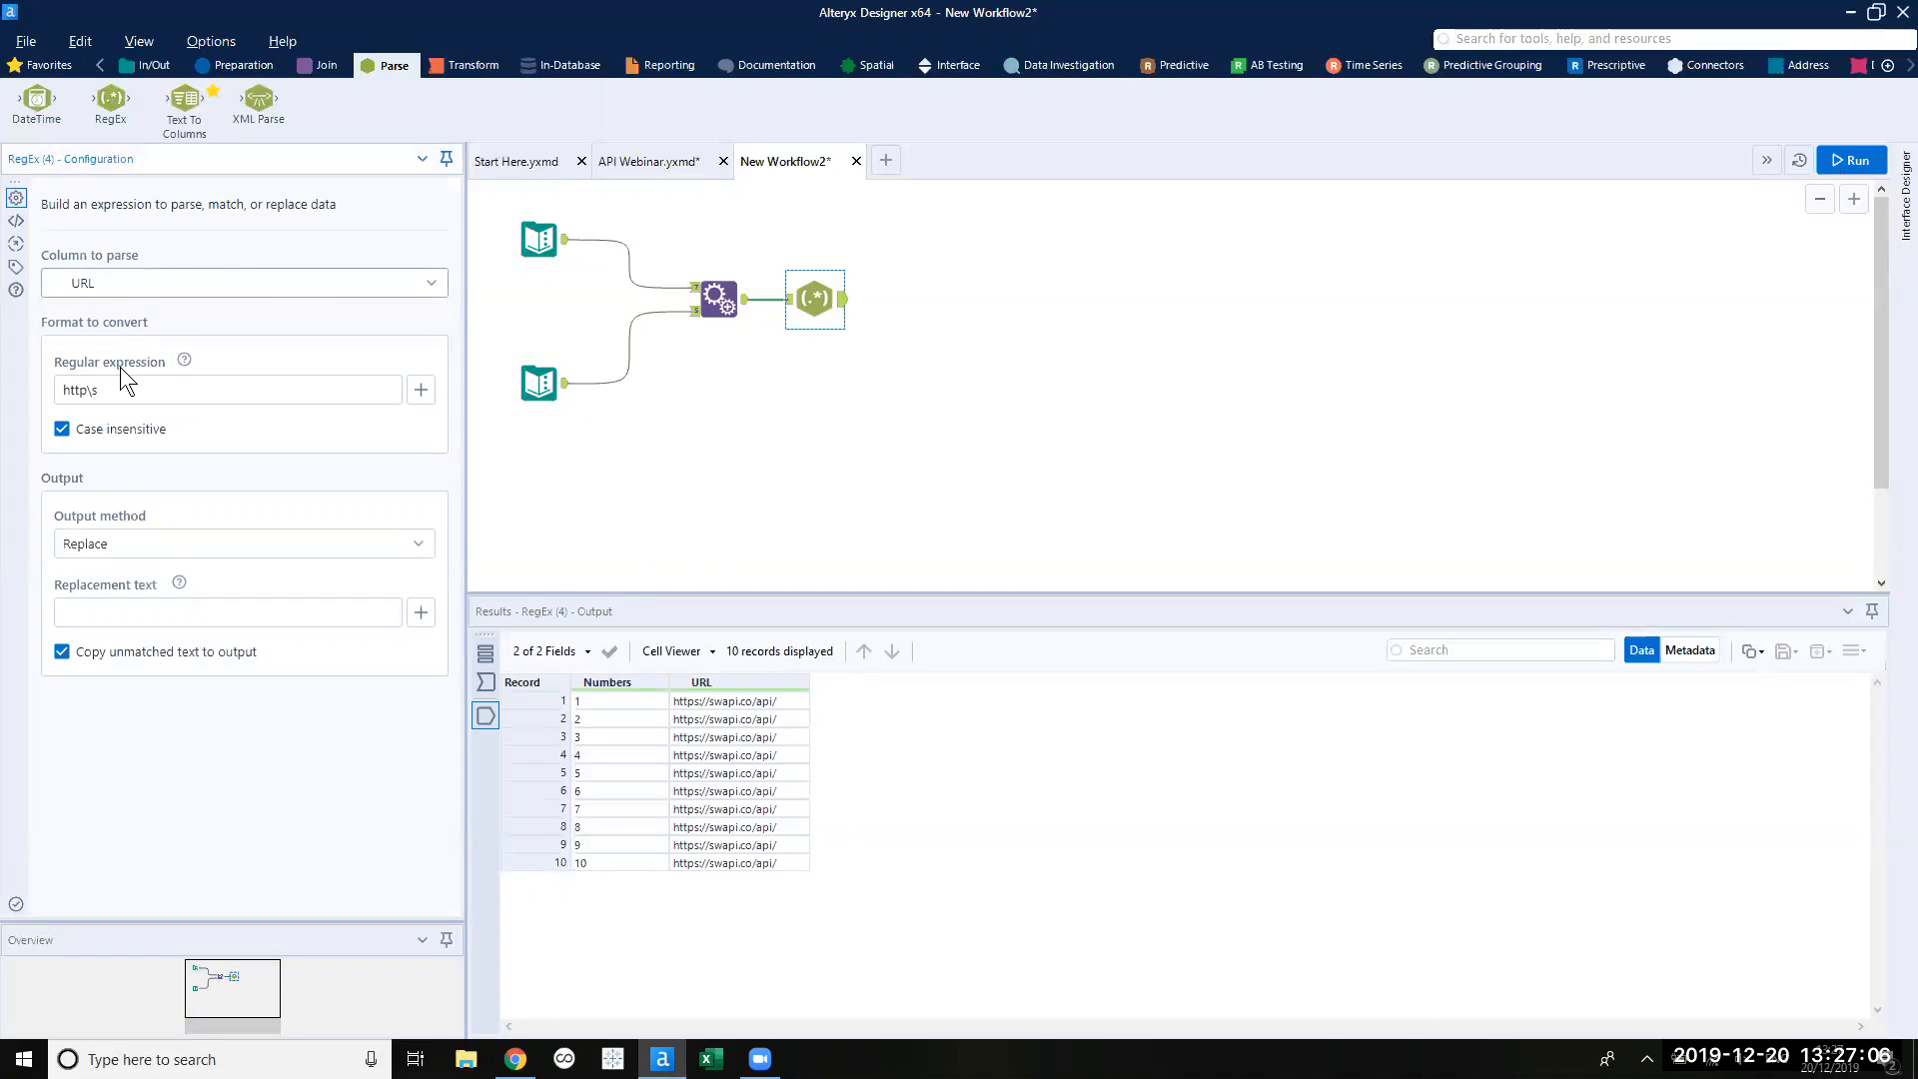
{"action": "left_click", "coordinate": [70, 390]}
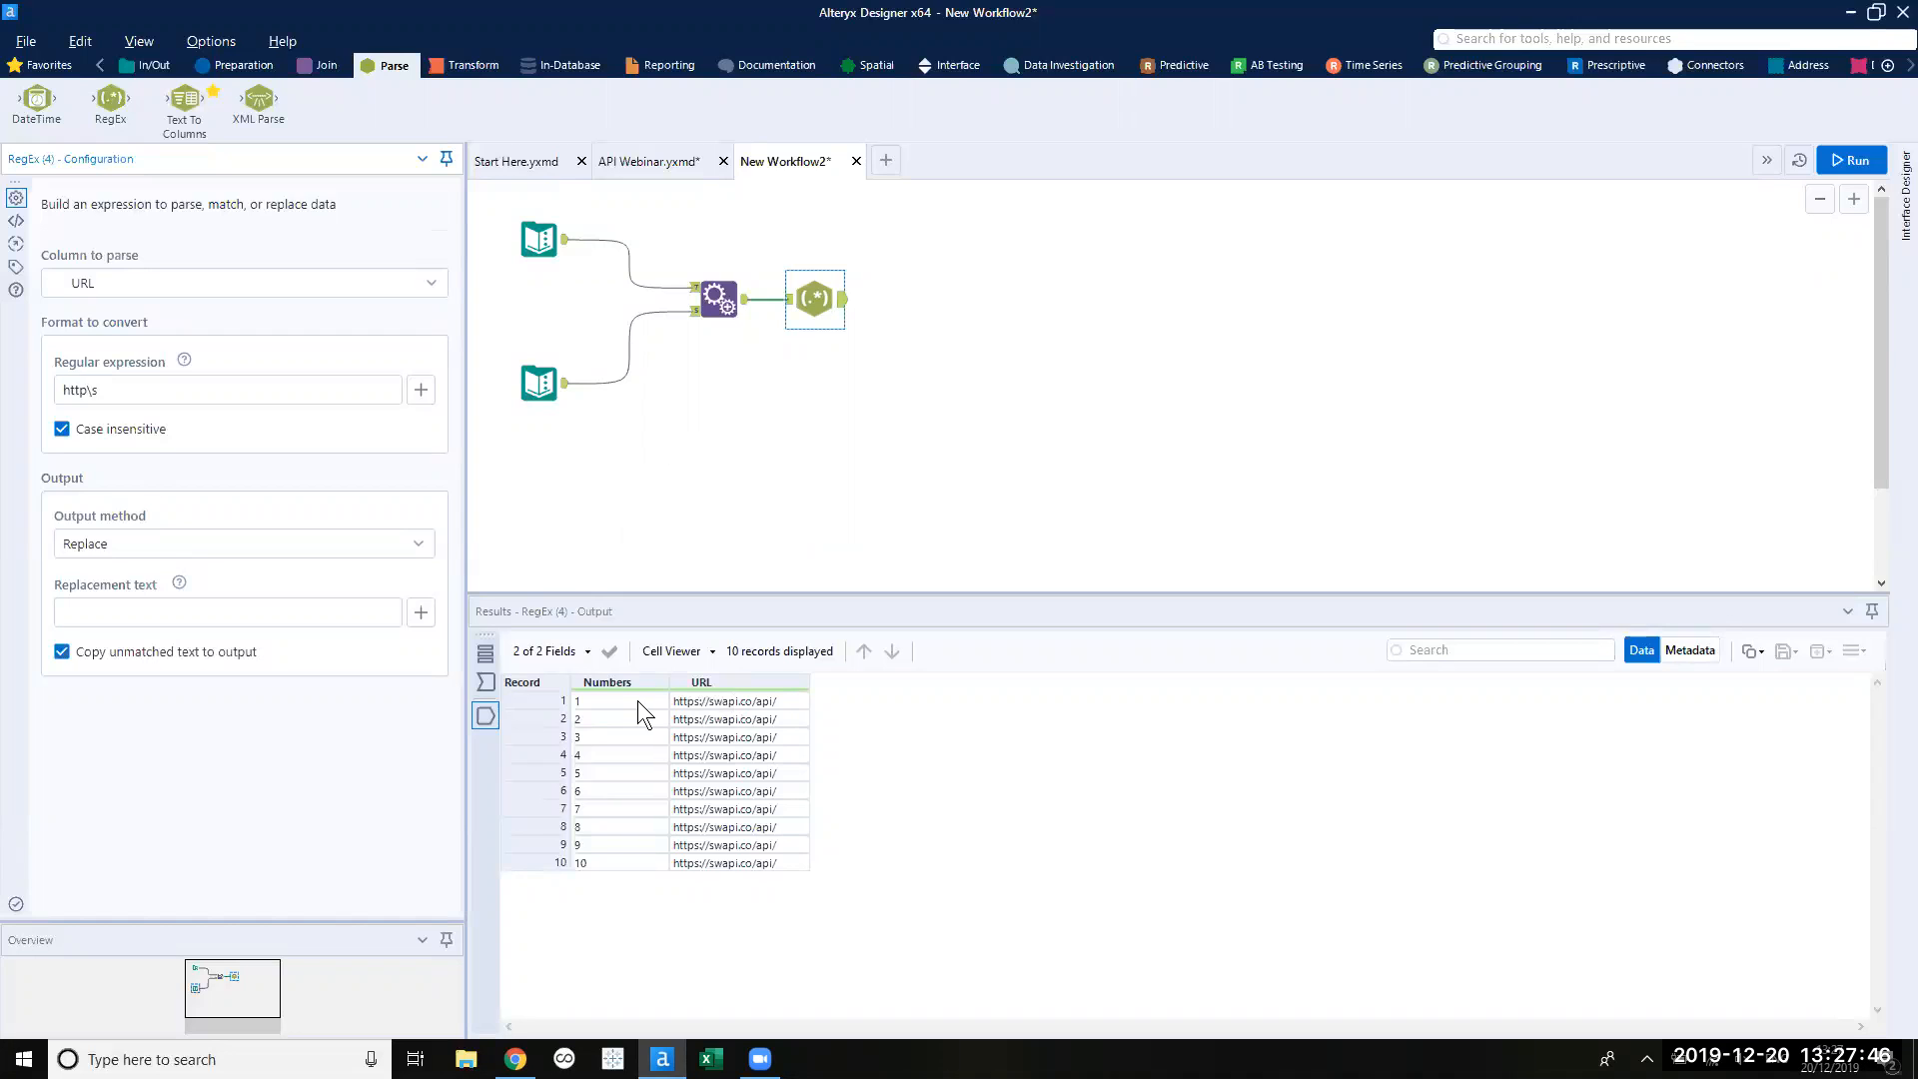
Add a Formula tool after the RegEx tool.
{"action": "left_click", "coordinate": [244, 65]}
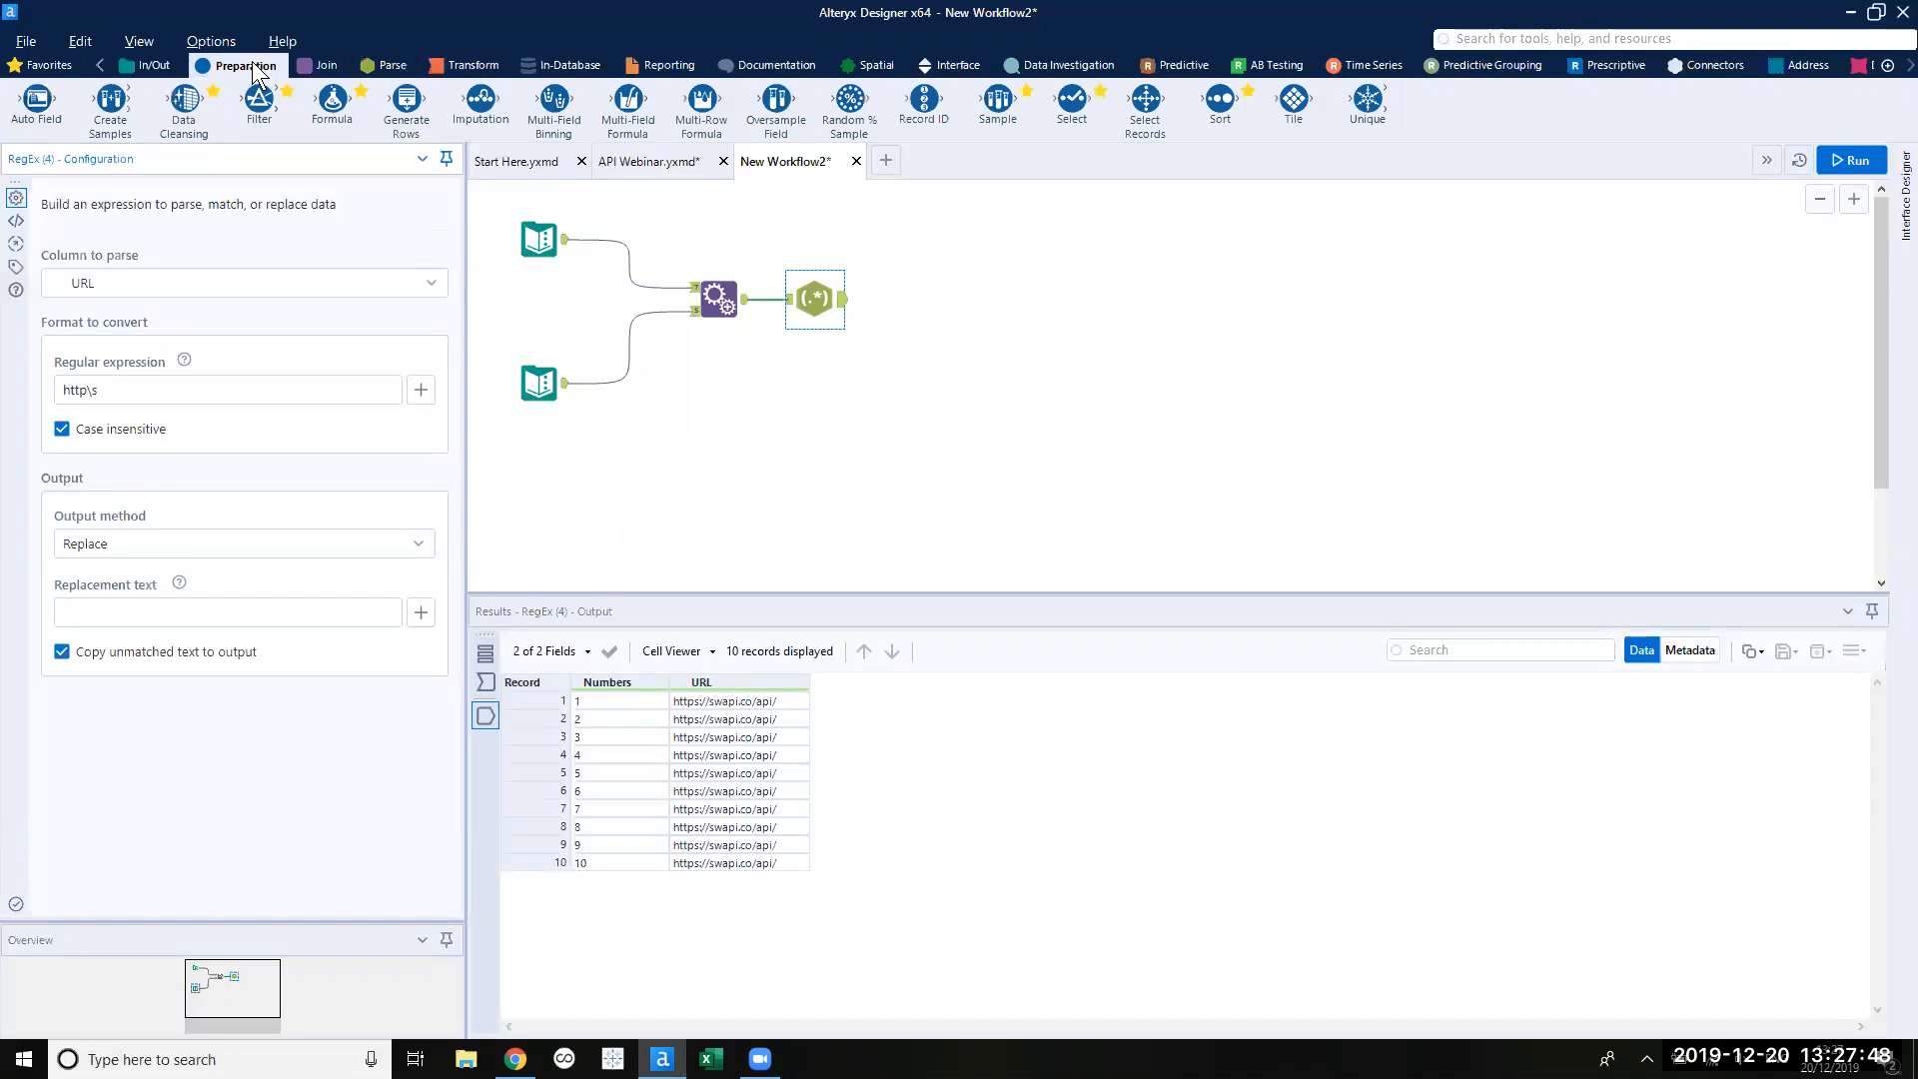
{"action": "left_click_drag", "start_coordinate": [332, 100], "coordinate": [916, 304]}
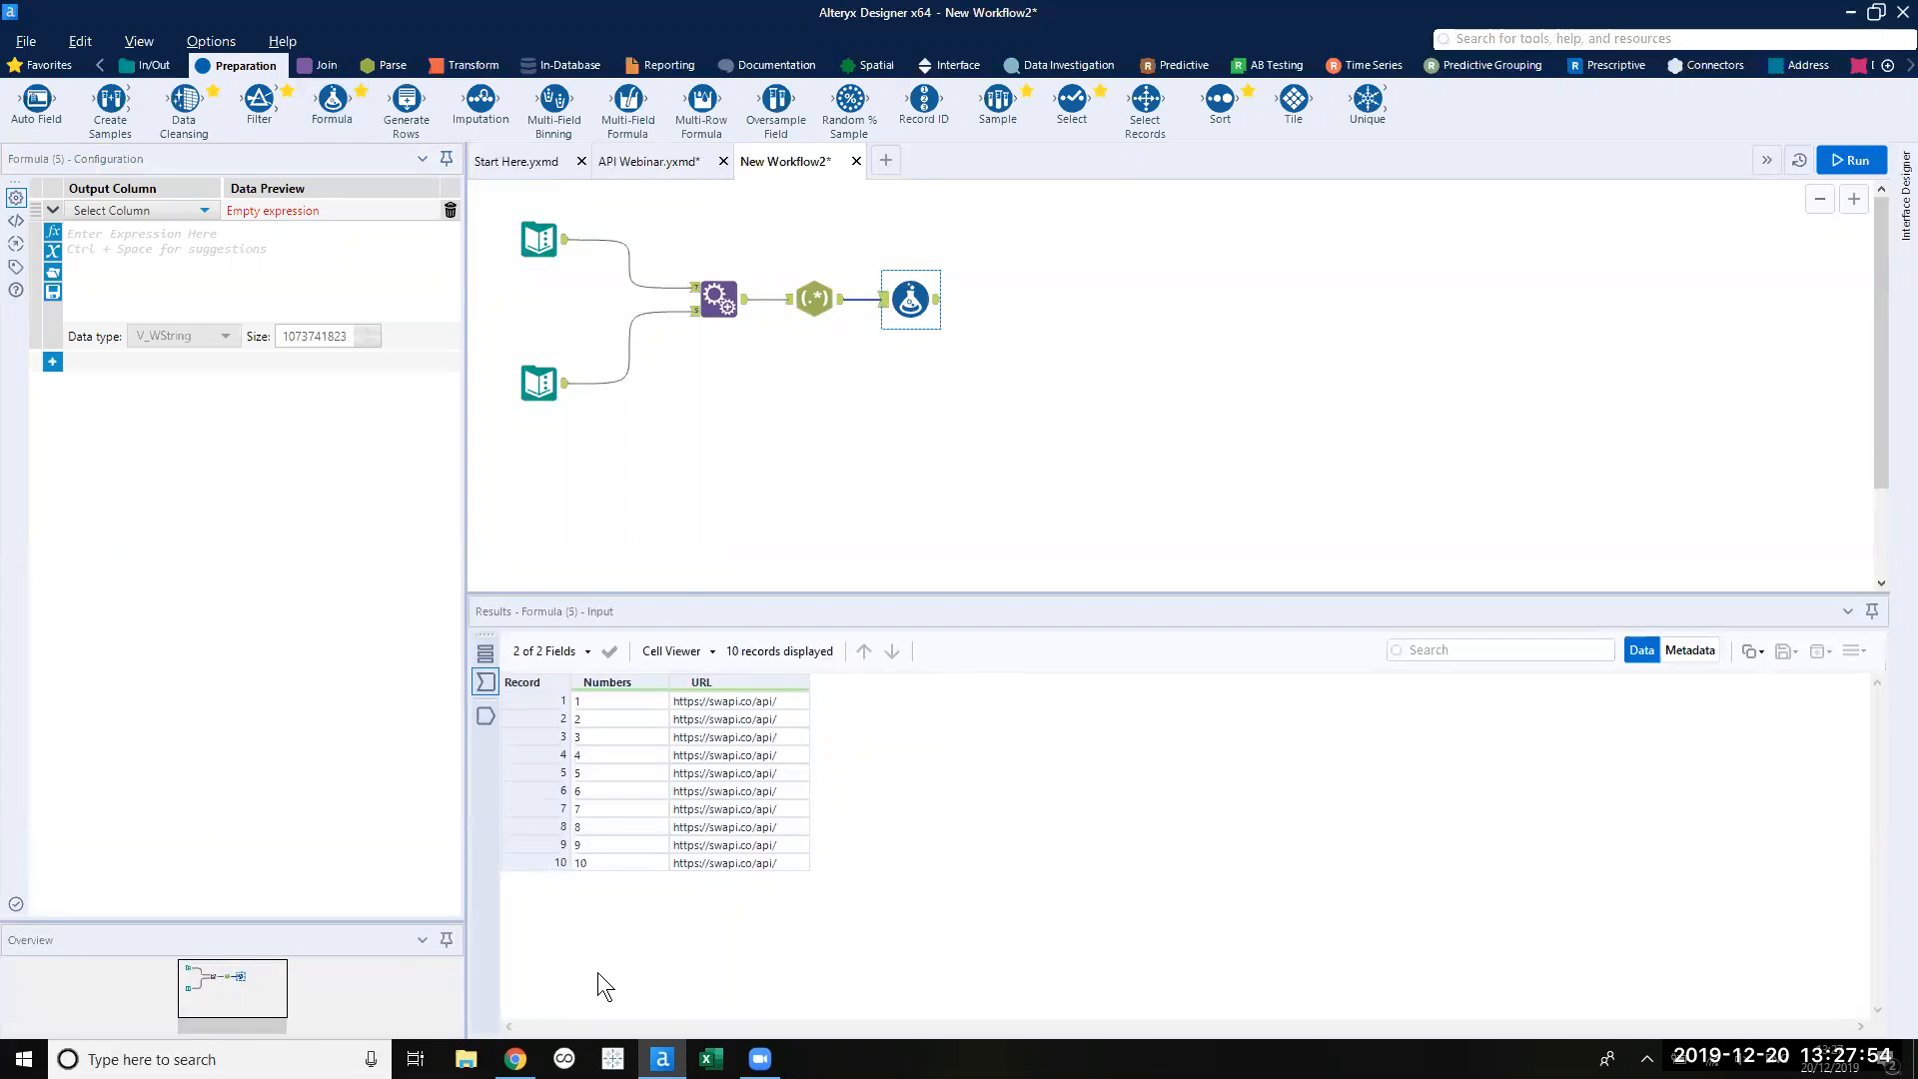
{"action": "left_click", "coordinate": [515, 1058]}
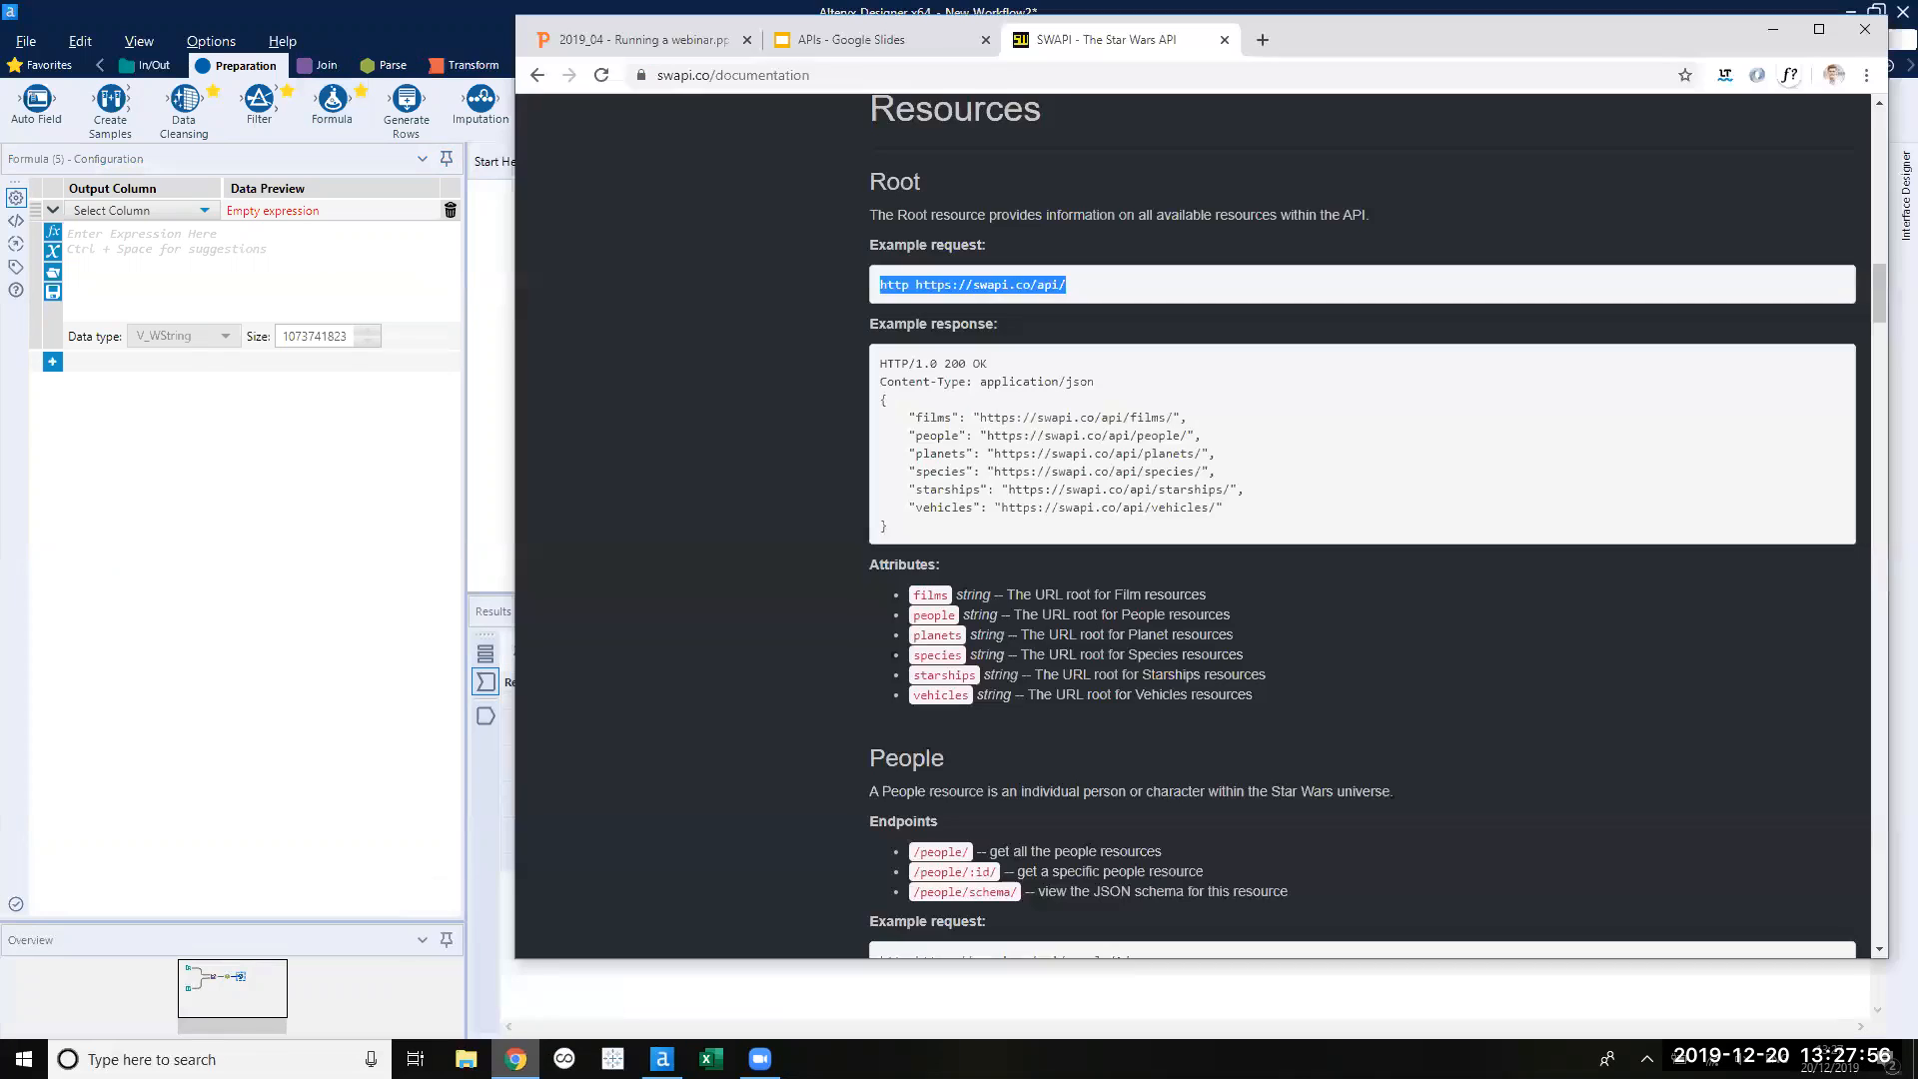
{"action": "left_click", "coordinate": [764, 489]}
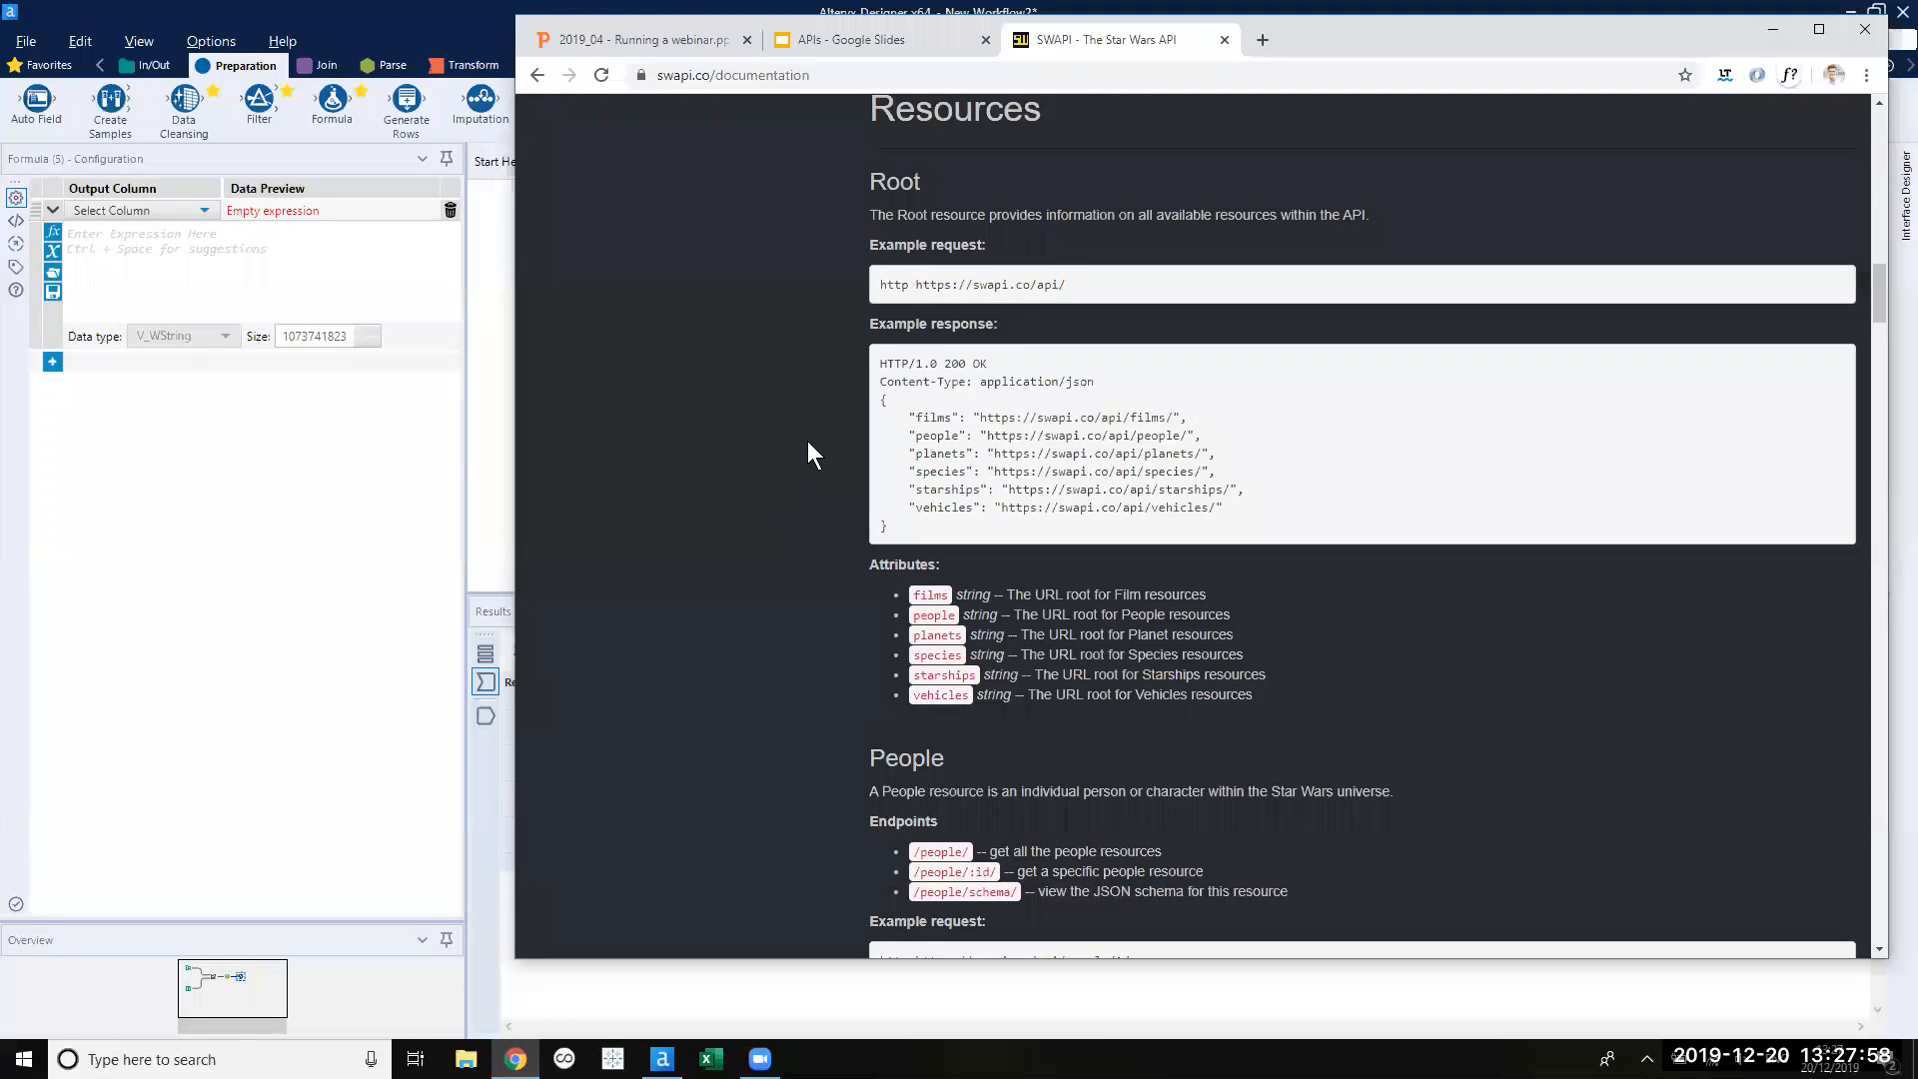
{"action": "scroll", "coordinate": [807, 440], "scroll_direction": "down", "scroll_amount": 5}
{"action": "scroll", "coordinate": [807, 441], "scroll_direction": "down", "scroll_amount": 1}
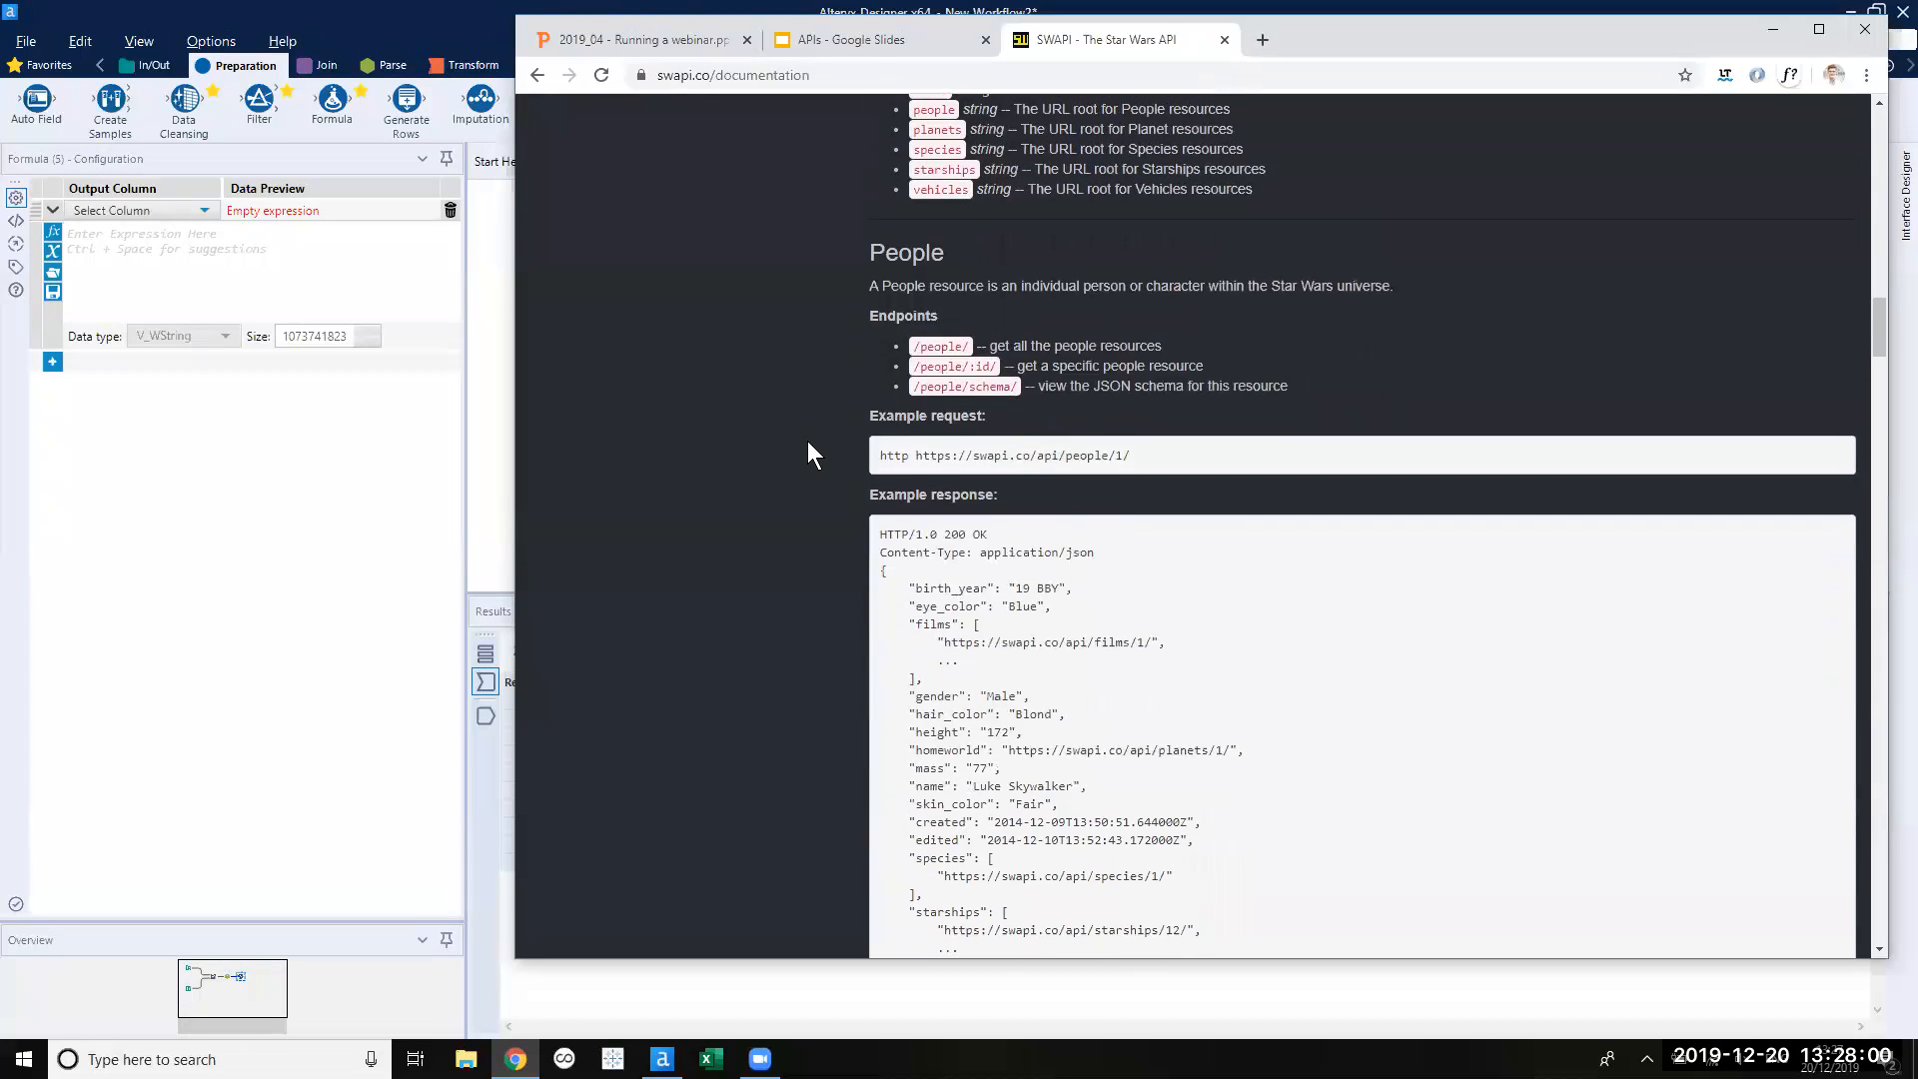
{"action": "left_click_drag", "start_coordinate": [1145, 361], "coordinate": [924, 361]}
{"action": "right_click", "coordinate": [924, 362]}
{"action": "left_click", "coordinate": [933, 370]}
{"action": "left_click", "coordinate": [774, 355]}
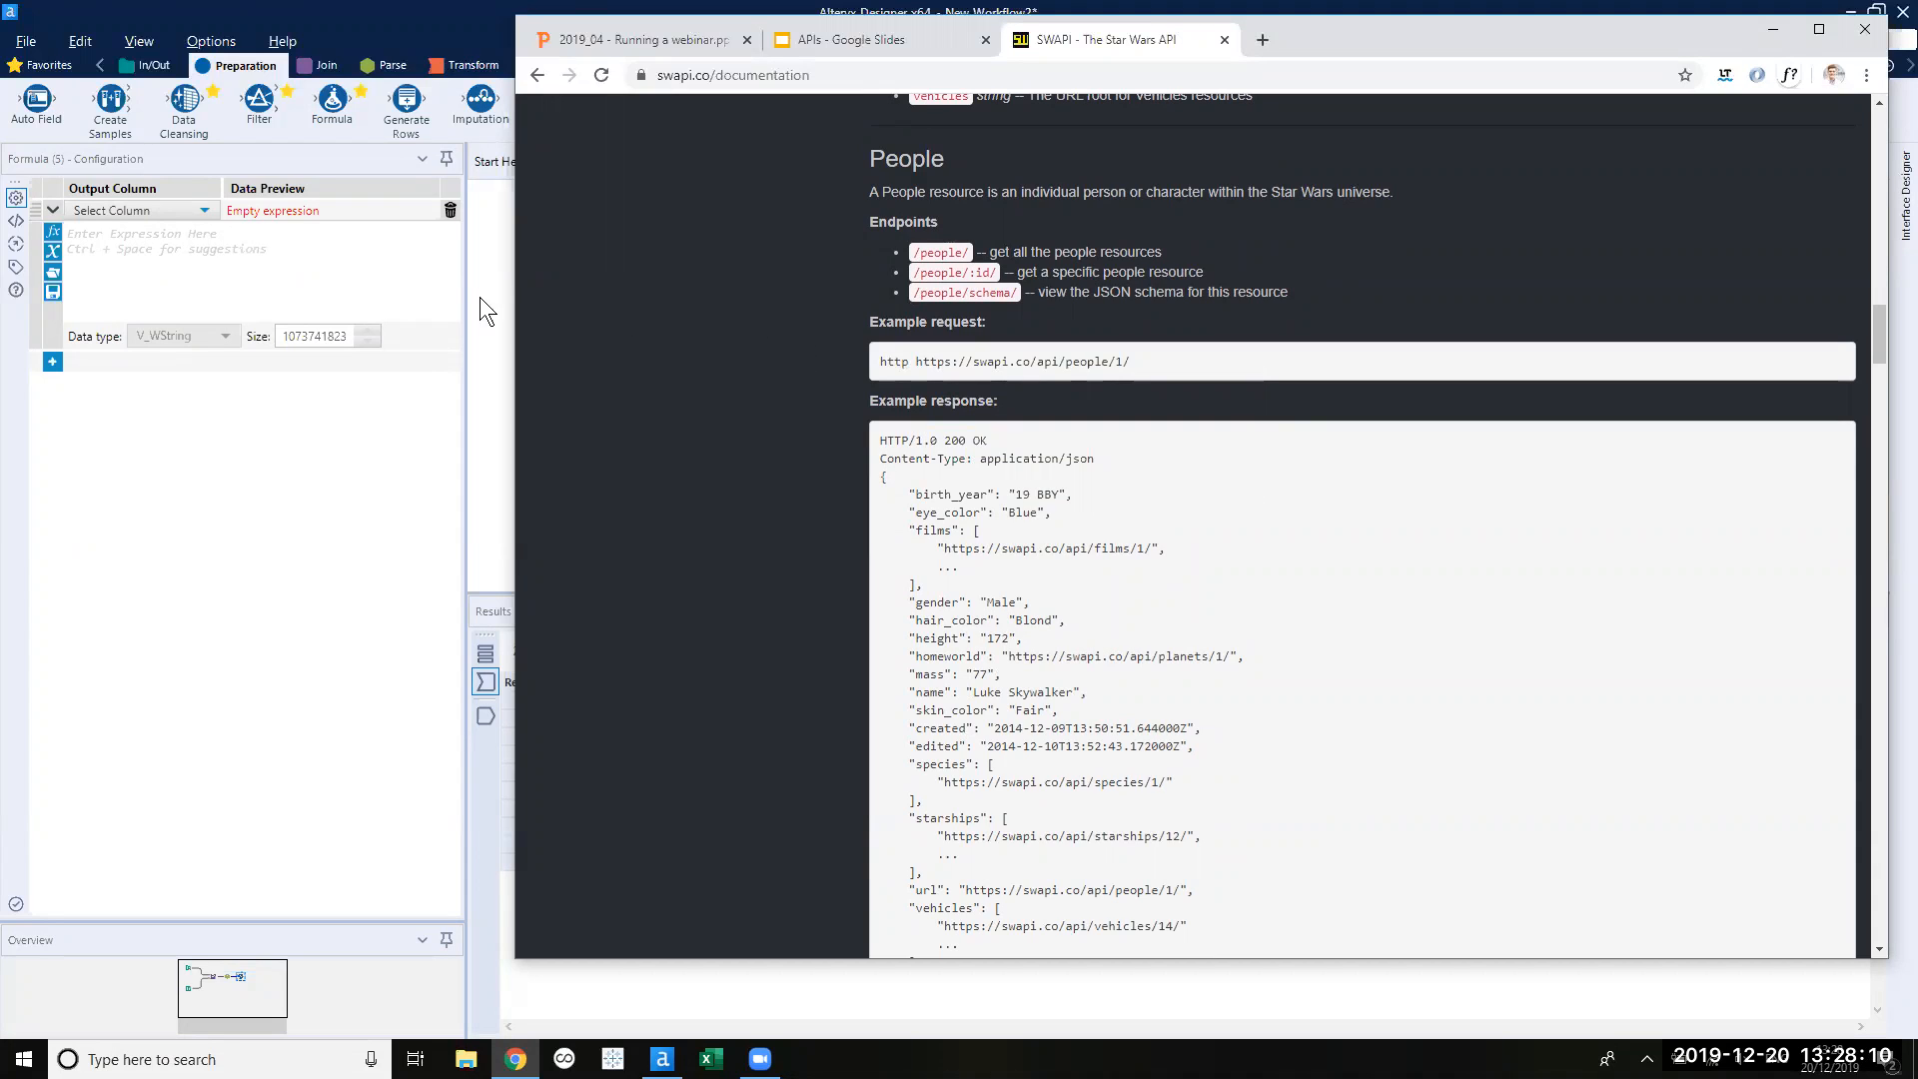
Back in Alteryx Designer, paste the copied address into the Formula expression and insert two empty lines above it.
{"action": "left_click", "coordinate": [359, 260]}
{"action": "key", "text": "ctrl+v"}
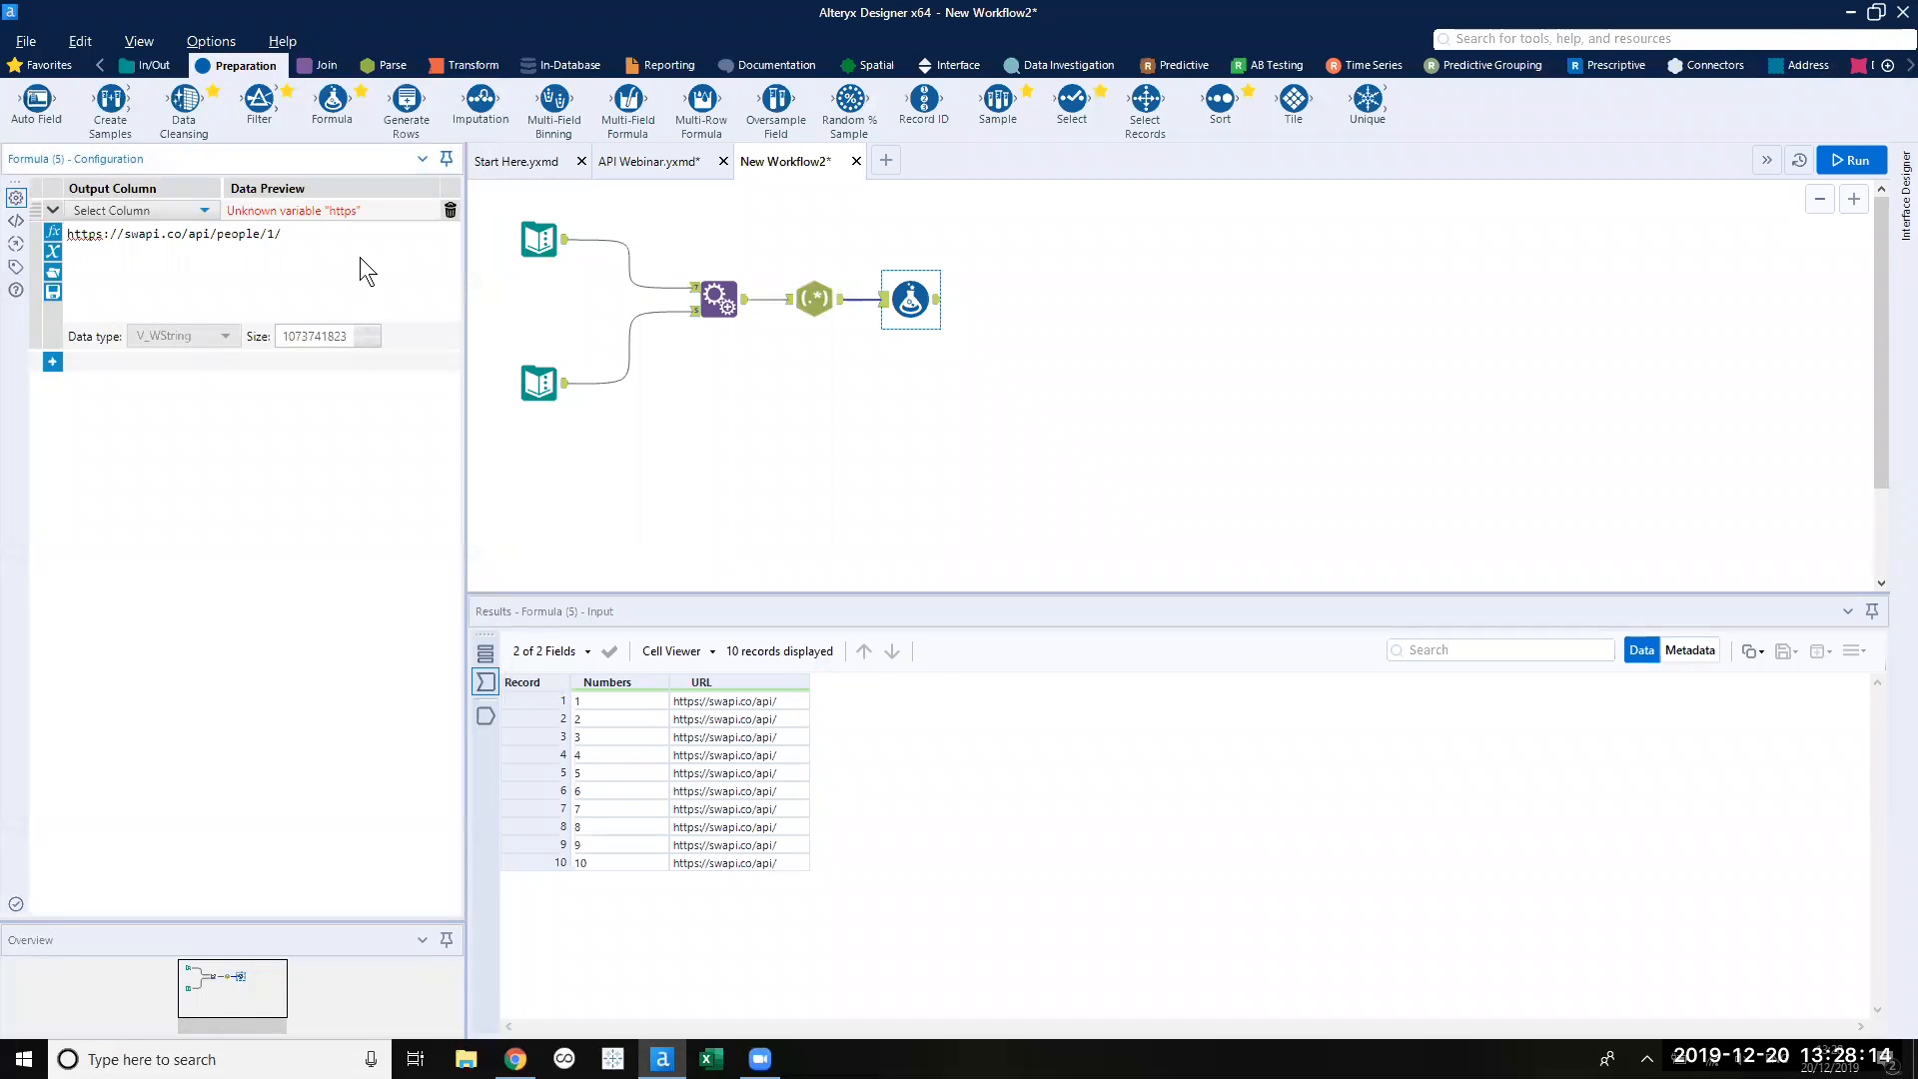
{"action": "left_click", "coordinate": [67, 233]}
{"action": "key", "text": "Return"}
{"action": "key", "text": "Return"}
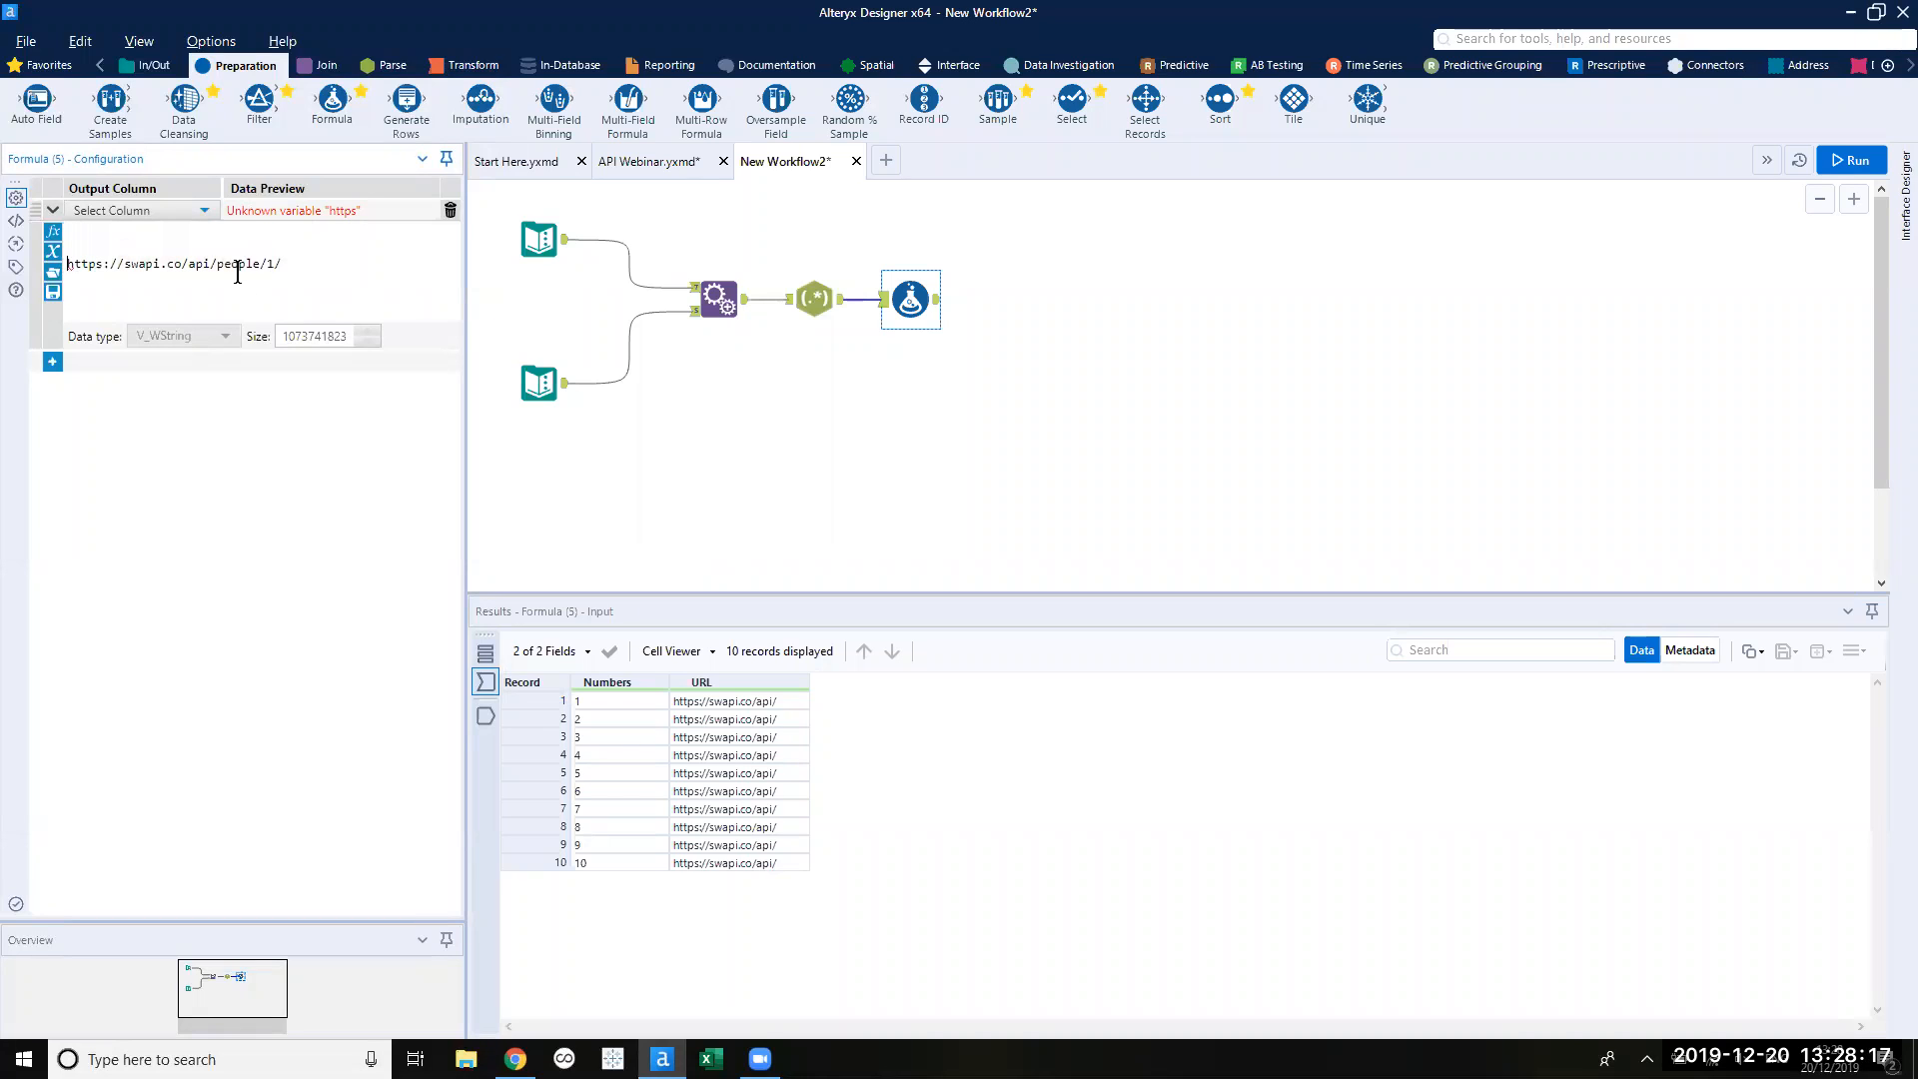
Create a new output column named API in the Formula tool.
{"action": "left_click", "coordinate": [180, 212]}
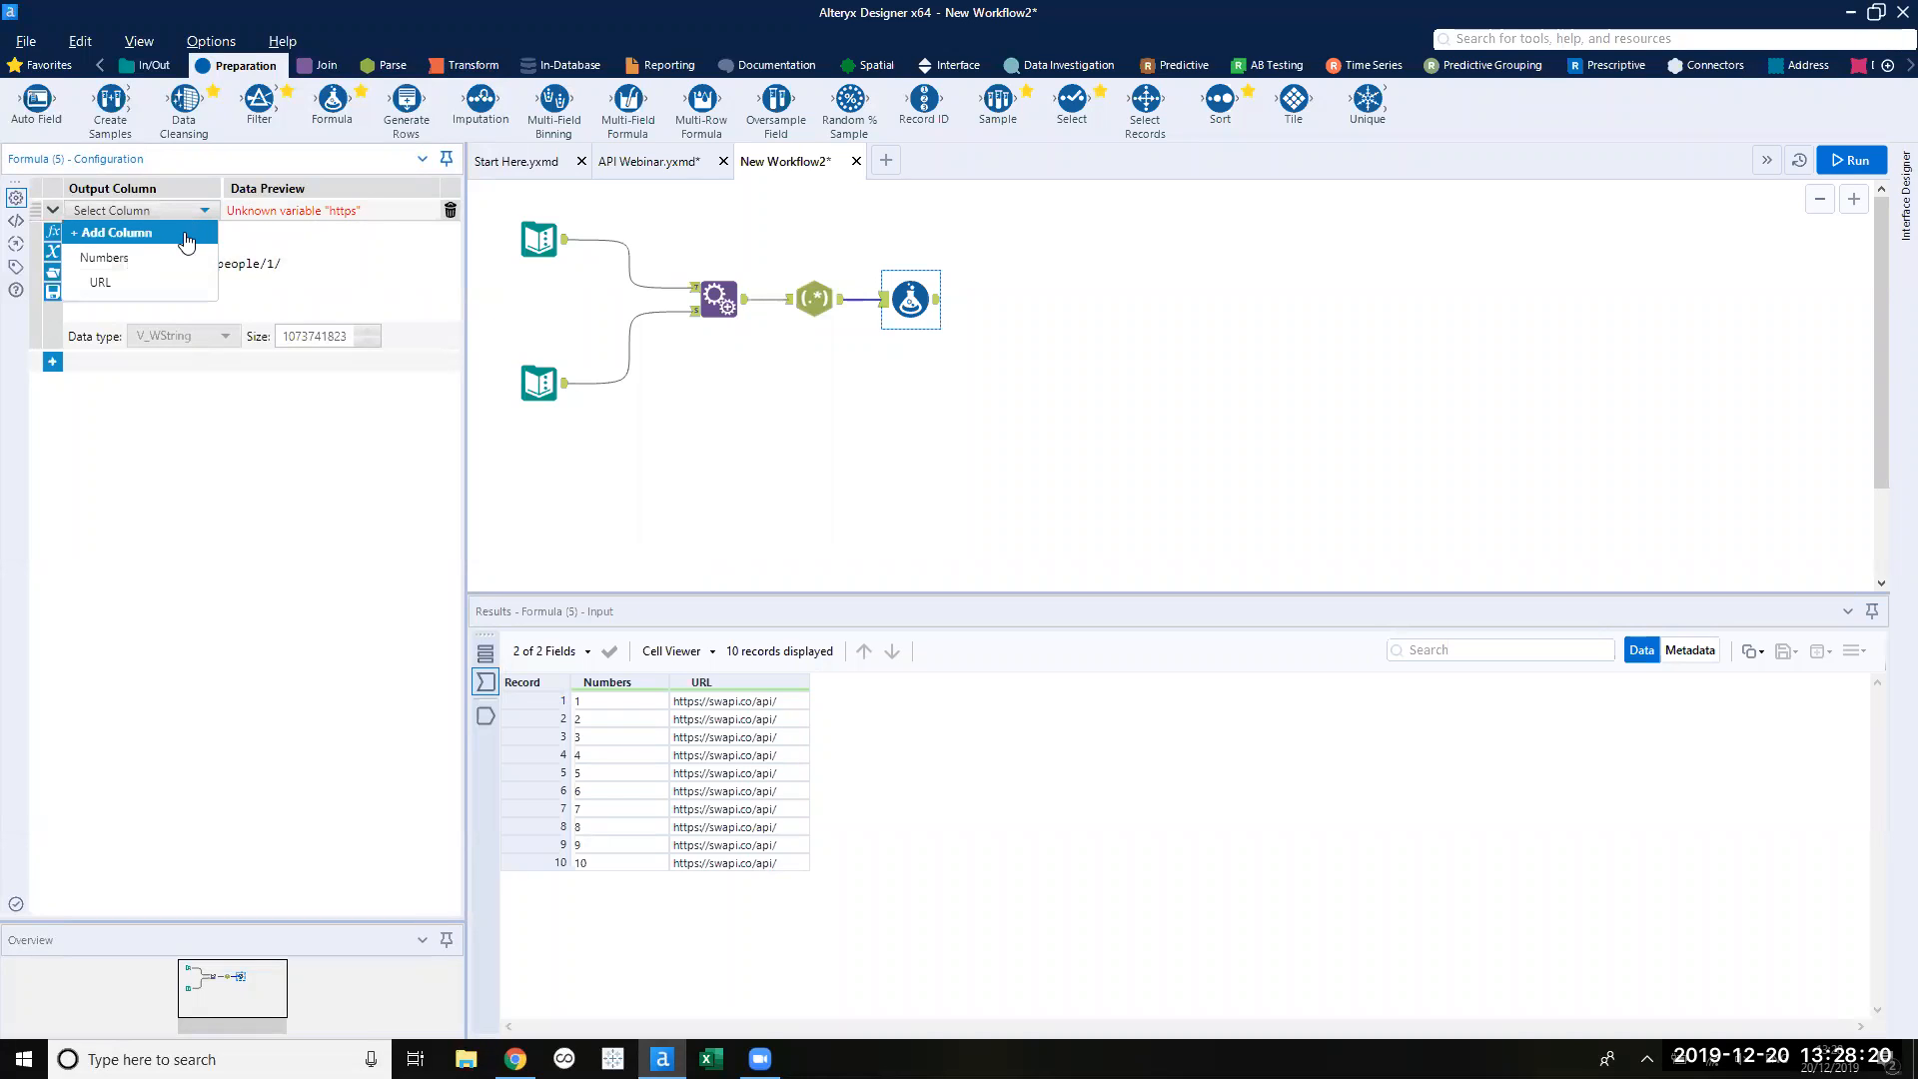
{"action": "left_click", "coordinate": [166, 236]}
{"action": "type", "text": "API"}
{"action": "key", "text": "Return"}
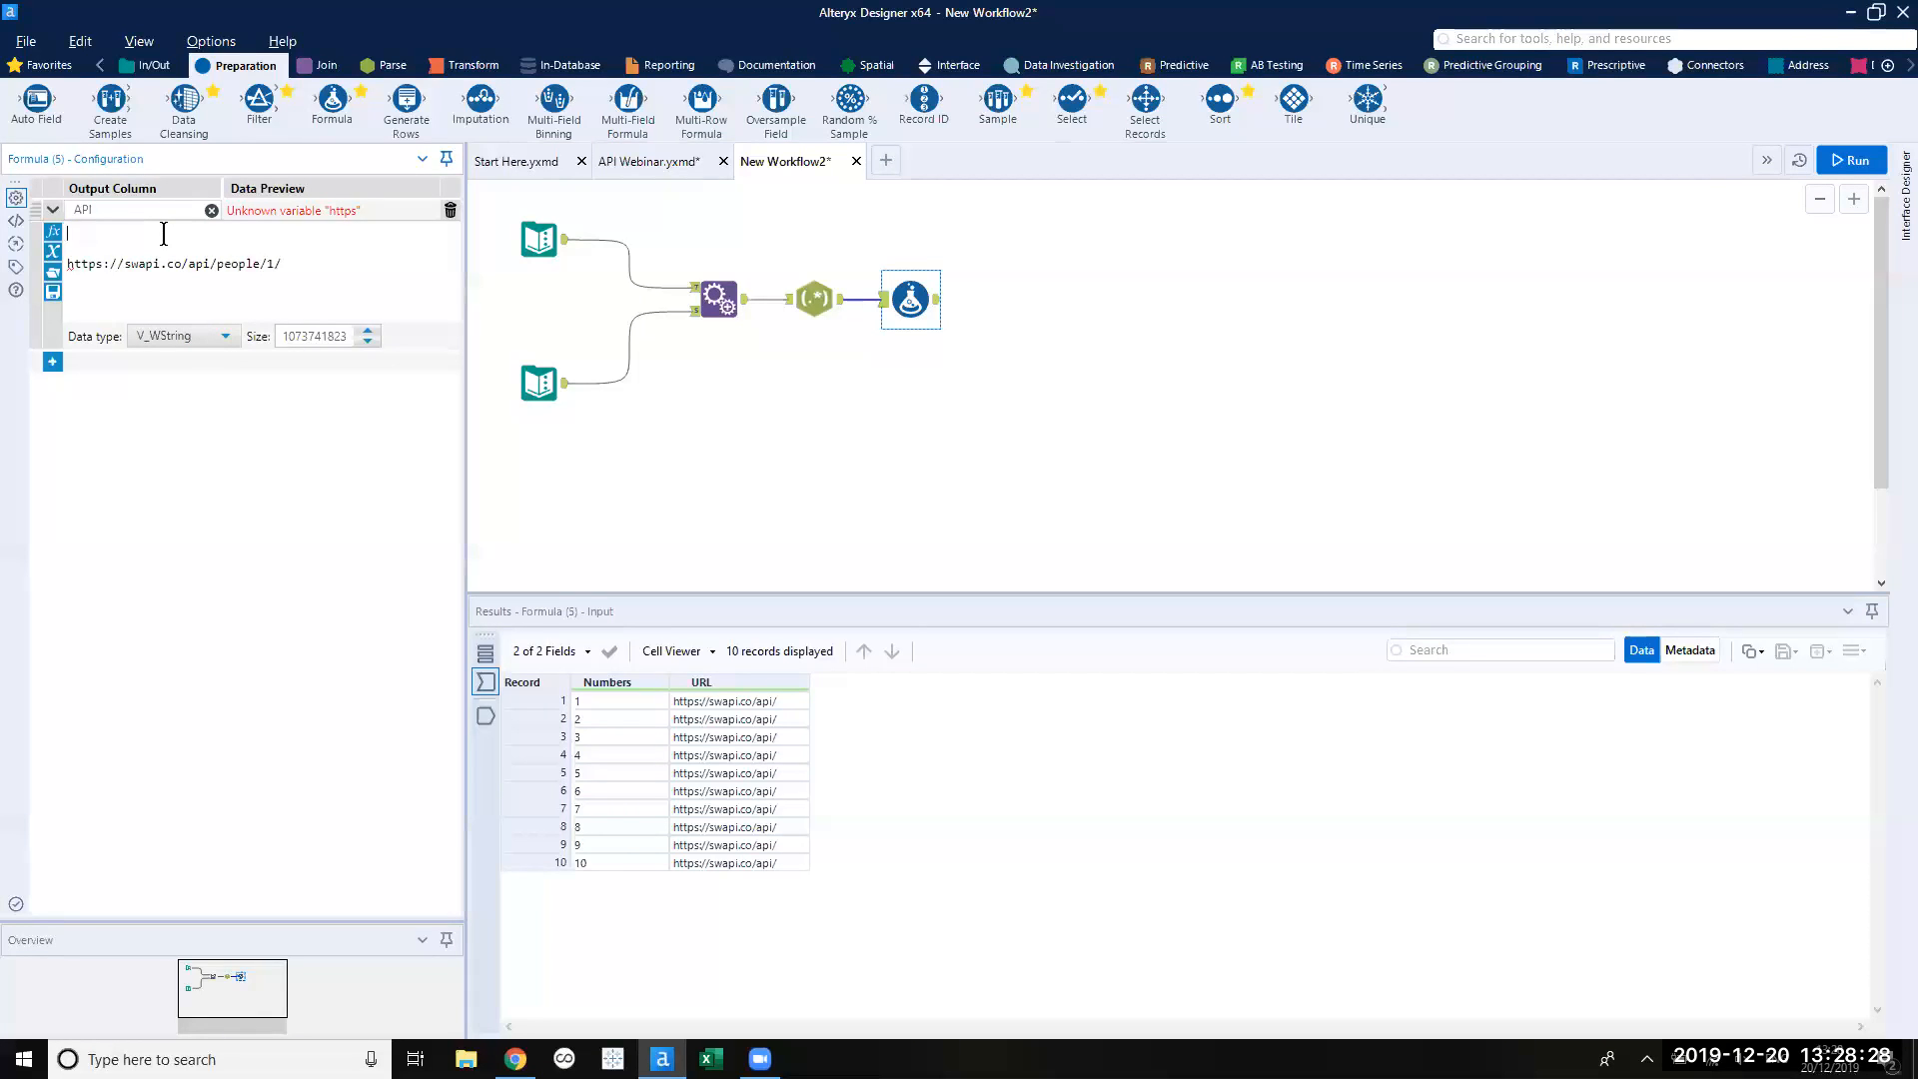
Replace the pasted address in the API column's expression with [URL] + 'people/' + [Numbers].
{"action": "left_click_drag", "start_coordinate": [216, 264], "coordinate": [66, 264]}
{"action": "left_click", "coordinate": [290, 264]}
{"action": "left_click_drag", "start_coordinate": [265, 263], "coordinate": [218, 263]}
{"action": "left_click", "coordinate": [279, 234]}
{"action": "type", "text": "[url"}
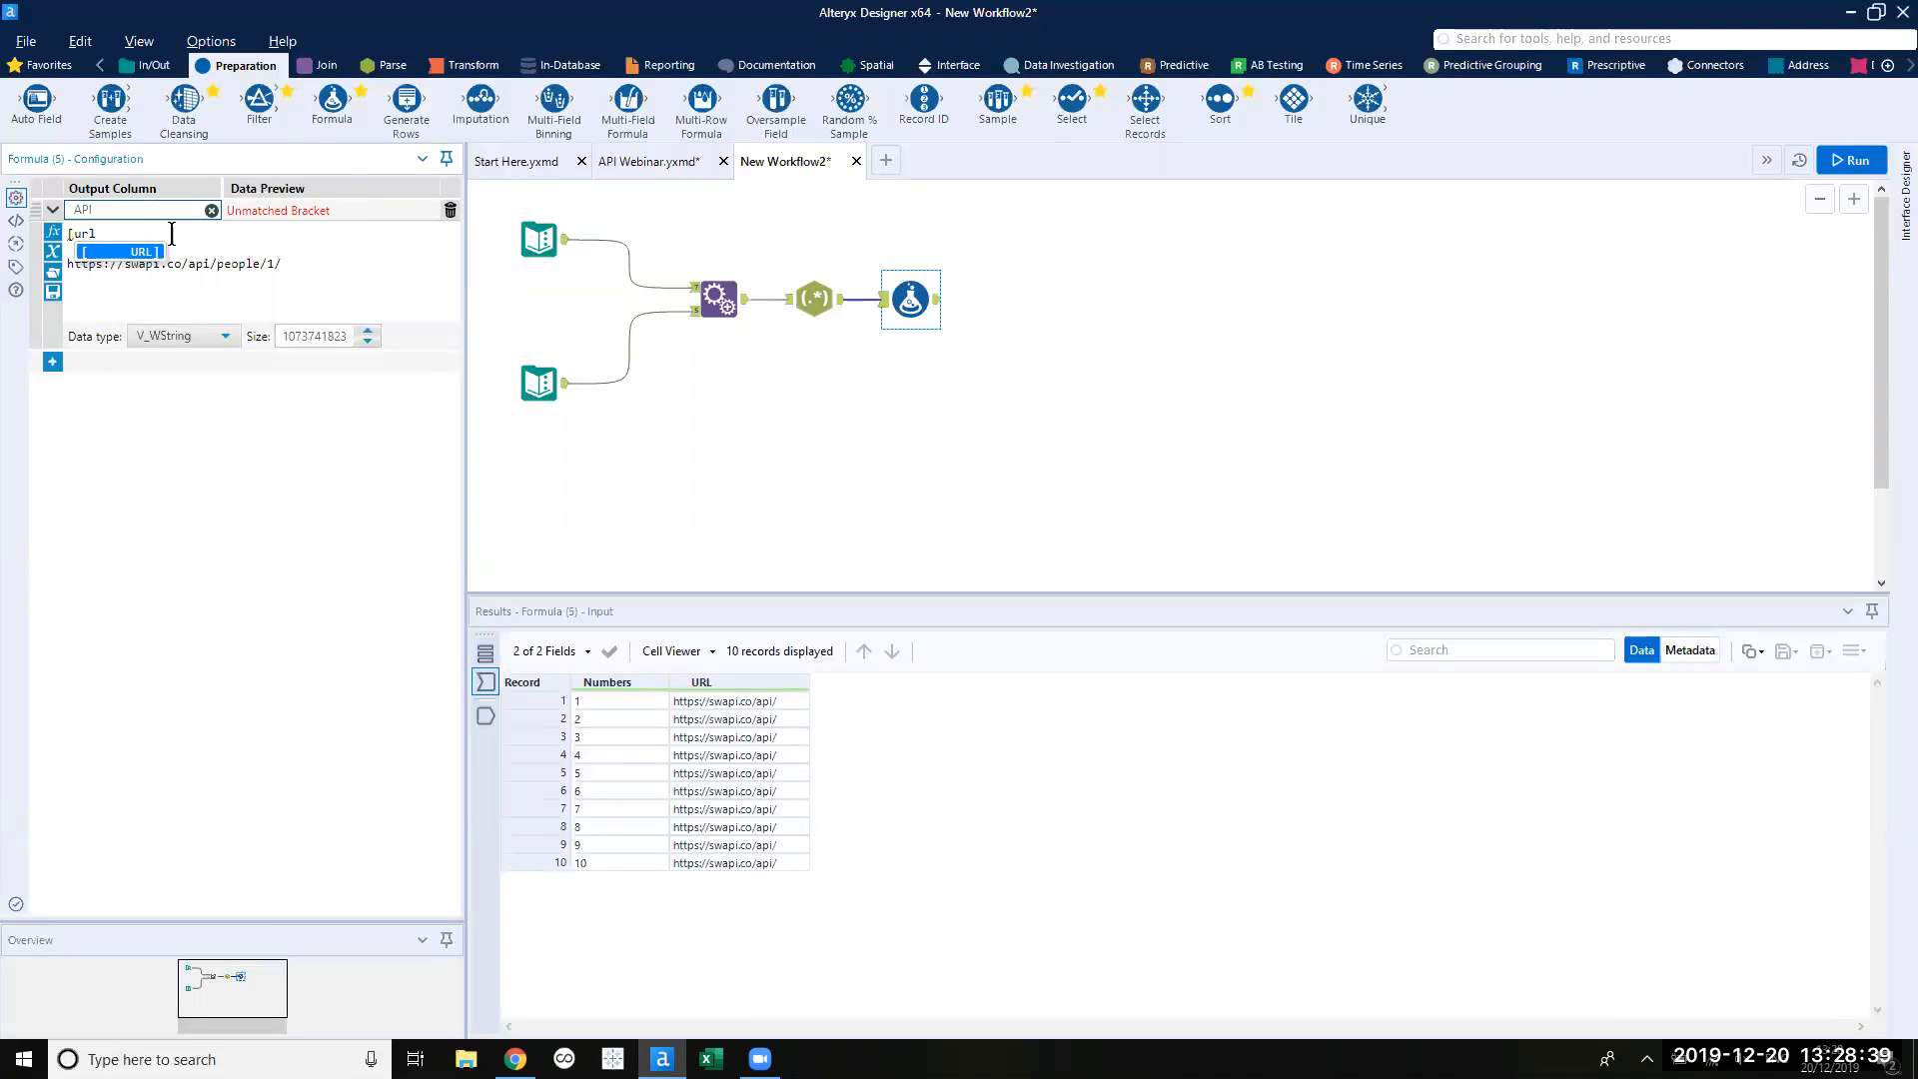
{"action": "key", "text": "Return"}
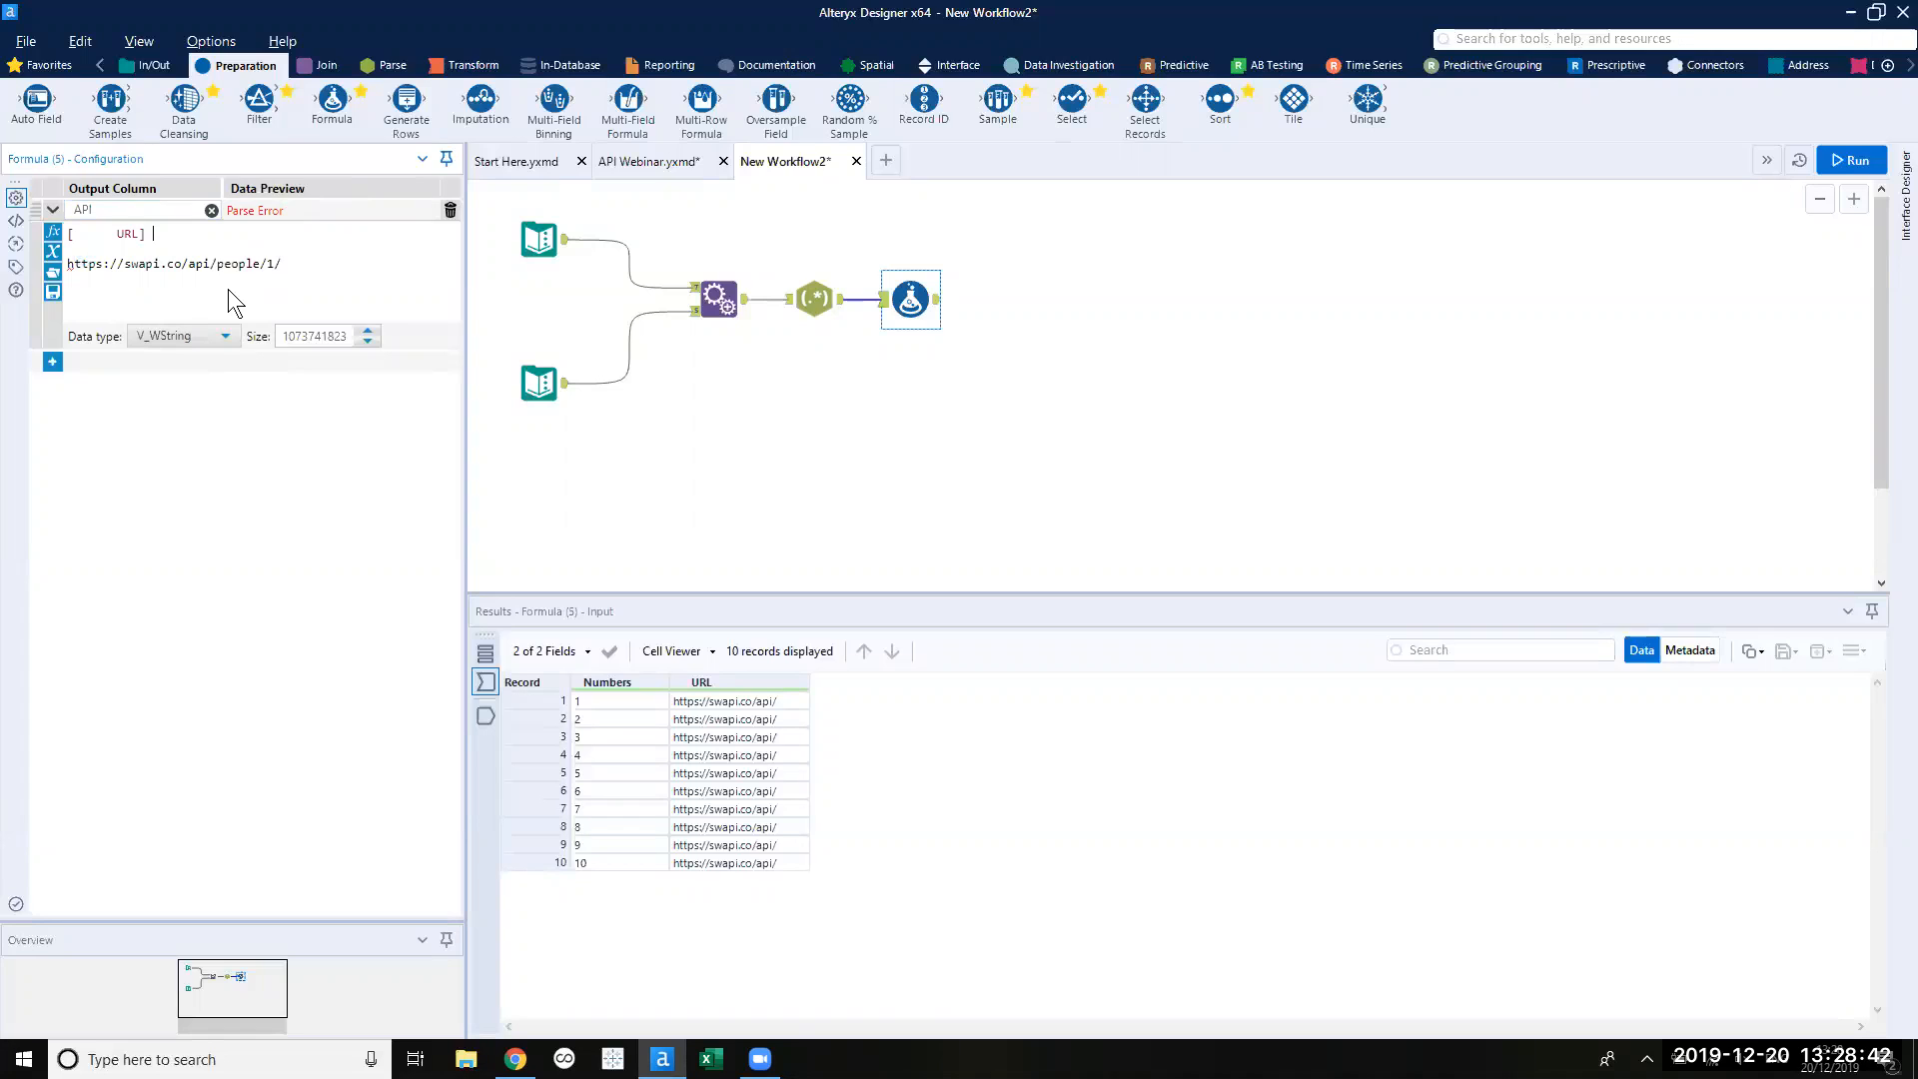
{"action": "type", "text": "+ 'people/' + [Numbers]"}
{"action": "left_click_drag", "start_coordinate": [302, 262], "coordinate": [66, 260]}
{"action": "key", "text": "BackSpace"}
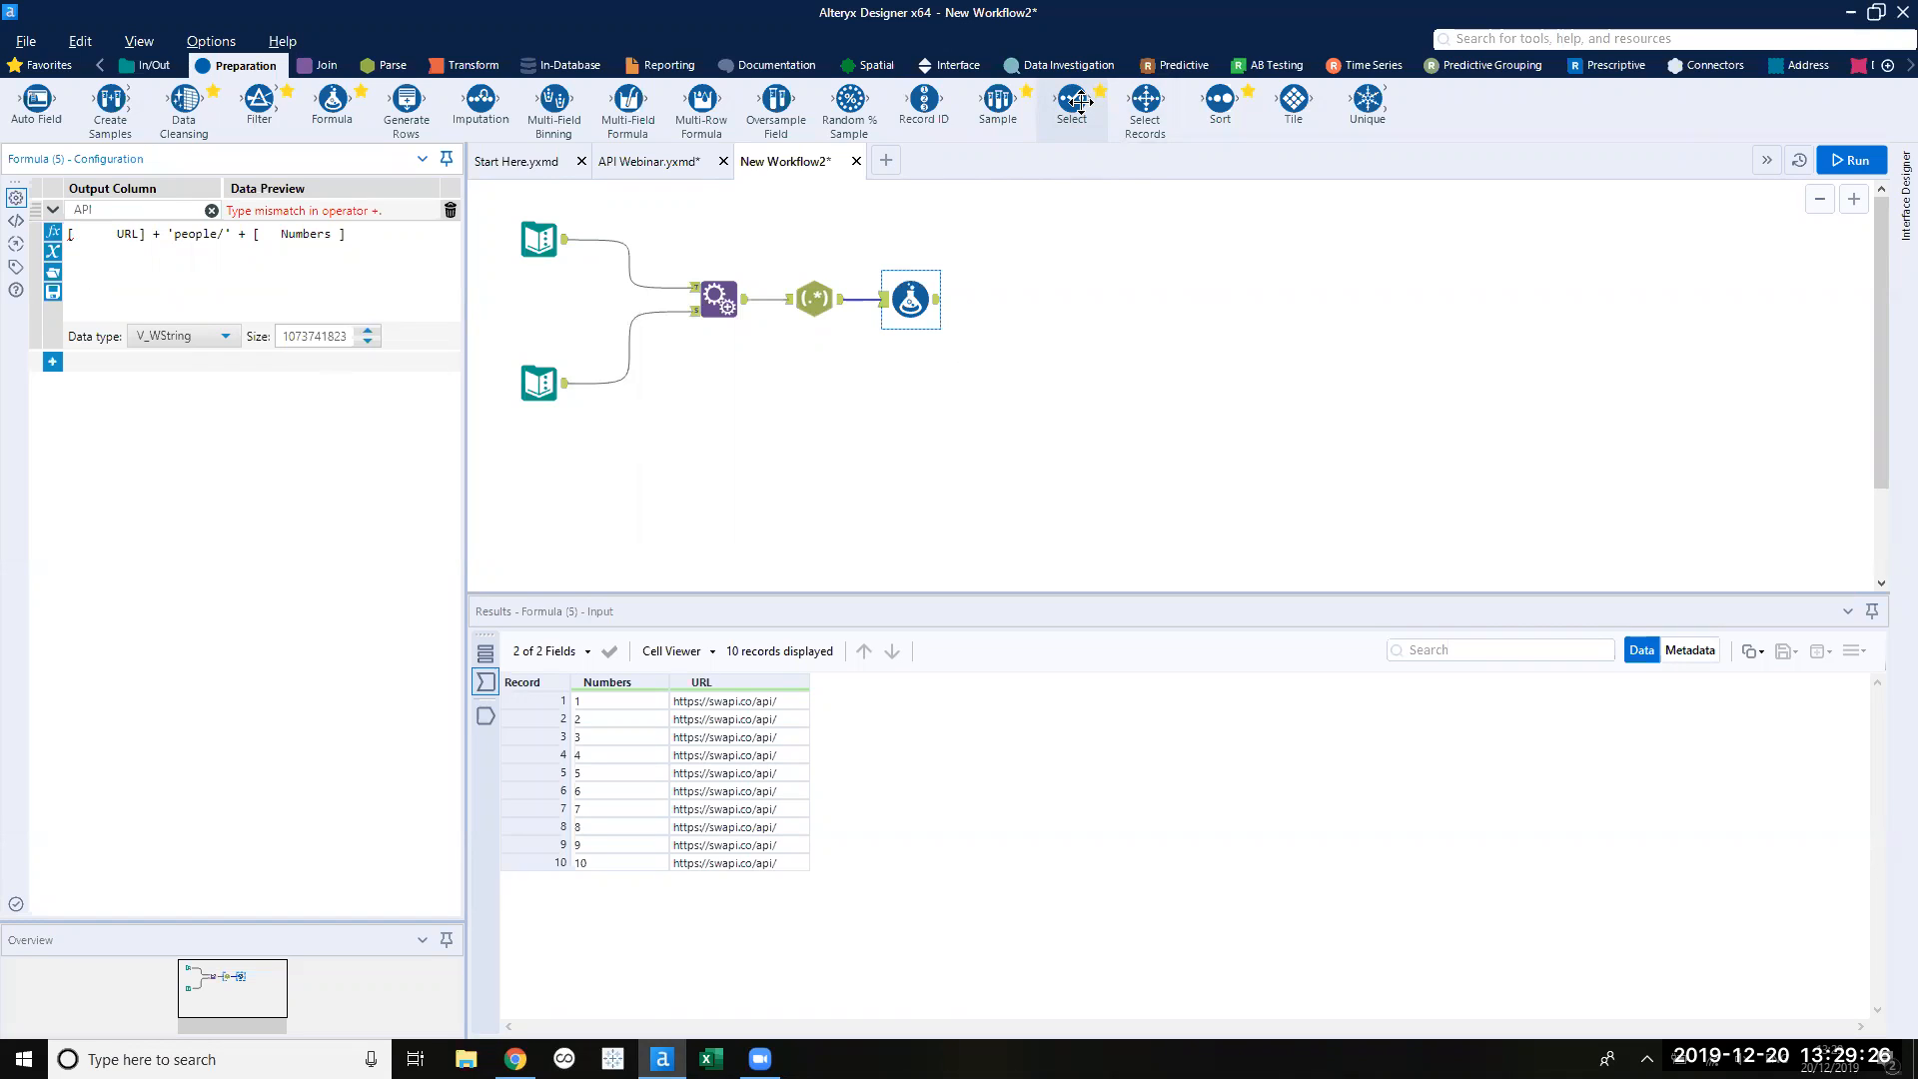
Insert a Select tool between the RegEx and Formula tools and change the Numbers field's type to V_WString.
{"action": "left_click_drag", "start_coordinate": [1080, 100], "coordinate": [877, 309]}
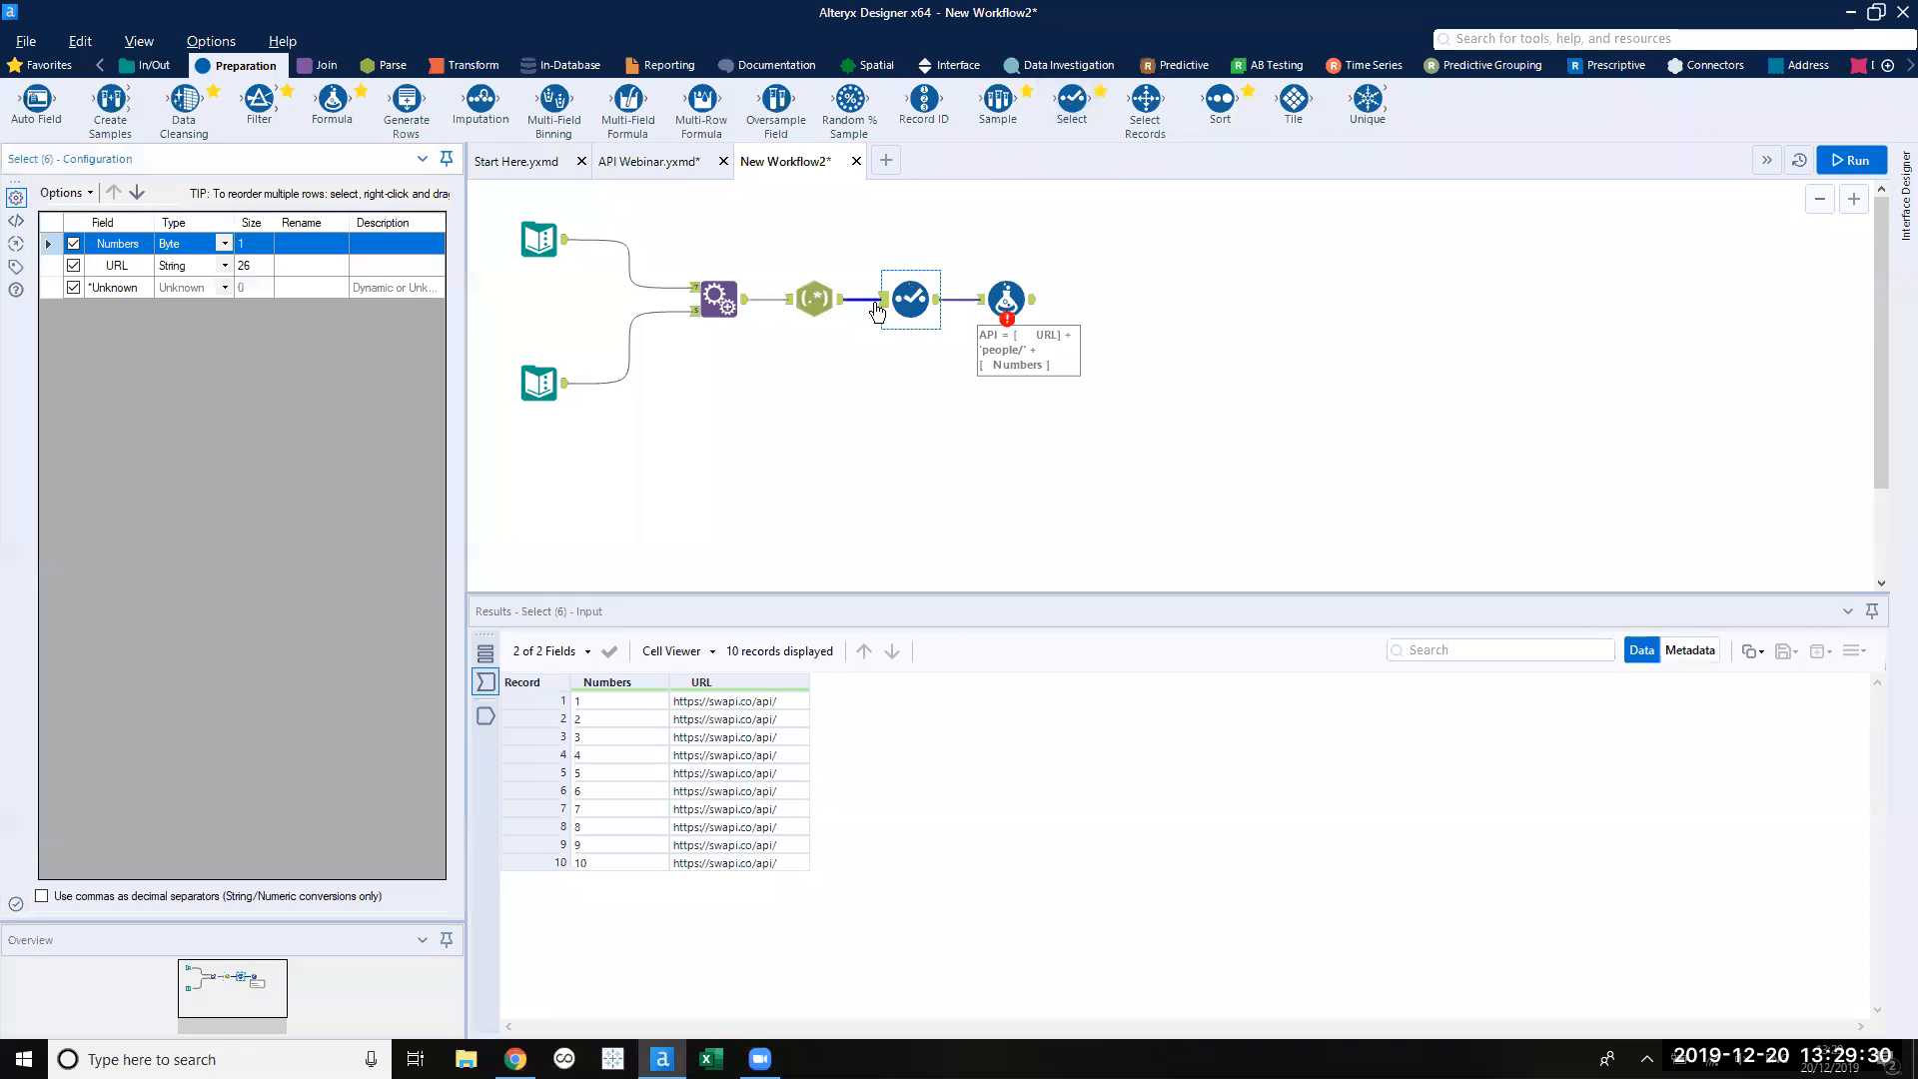
{"action": "left_click", "coordinate": [223, 242]}
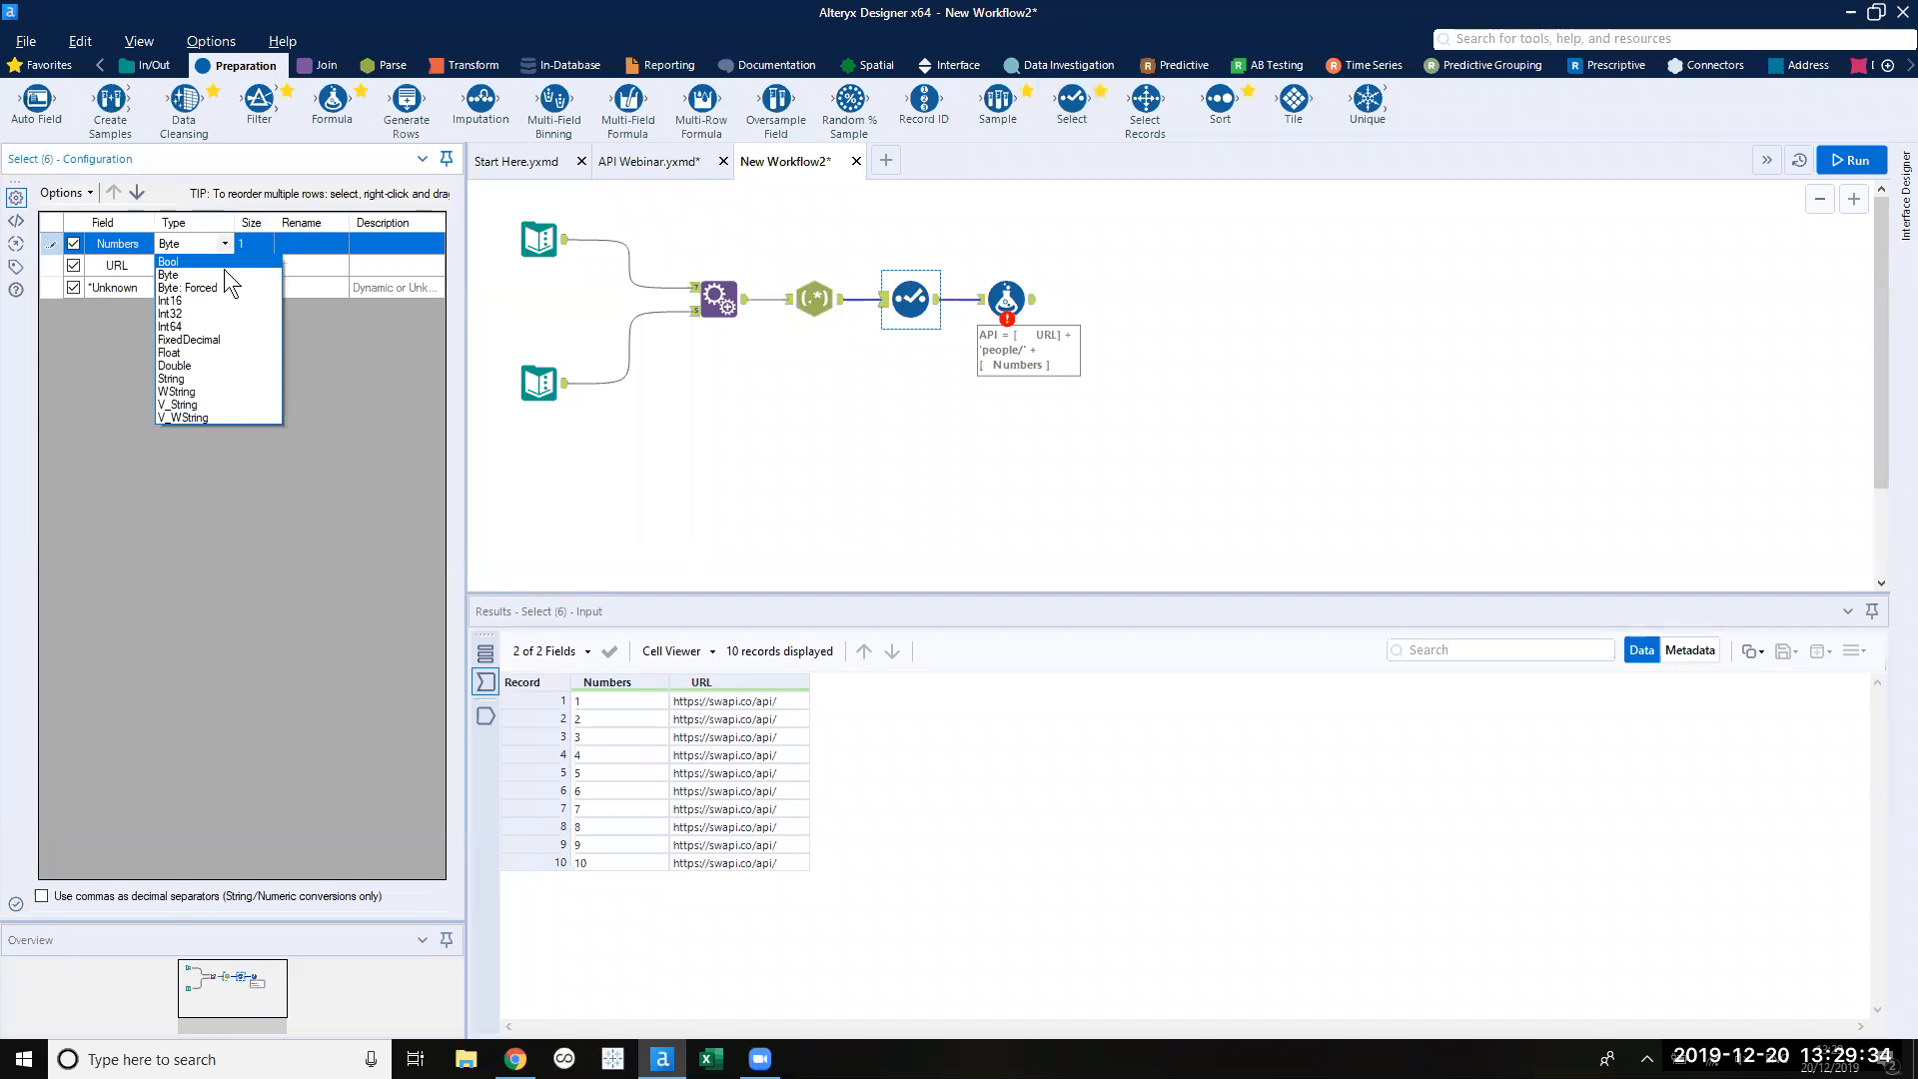
{"action": "left_click", "coordinate": [221, 416]}
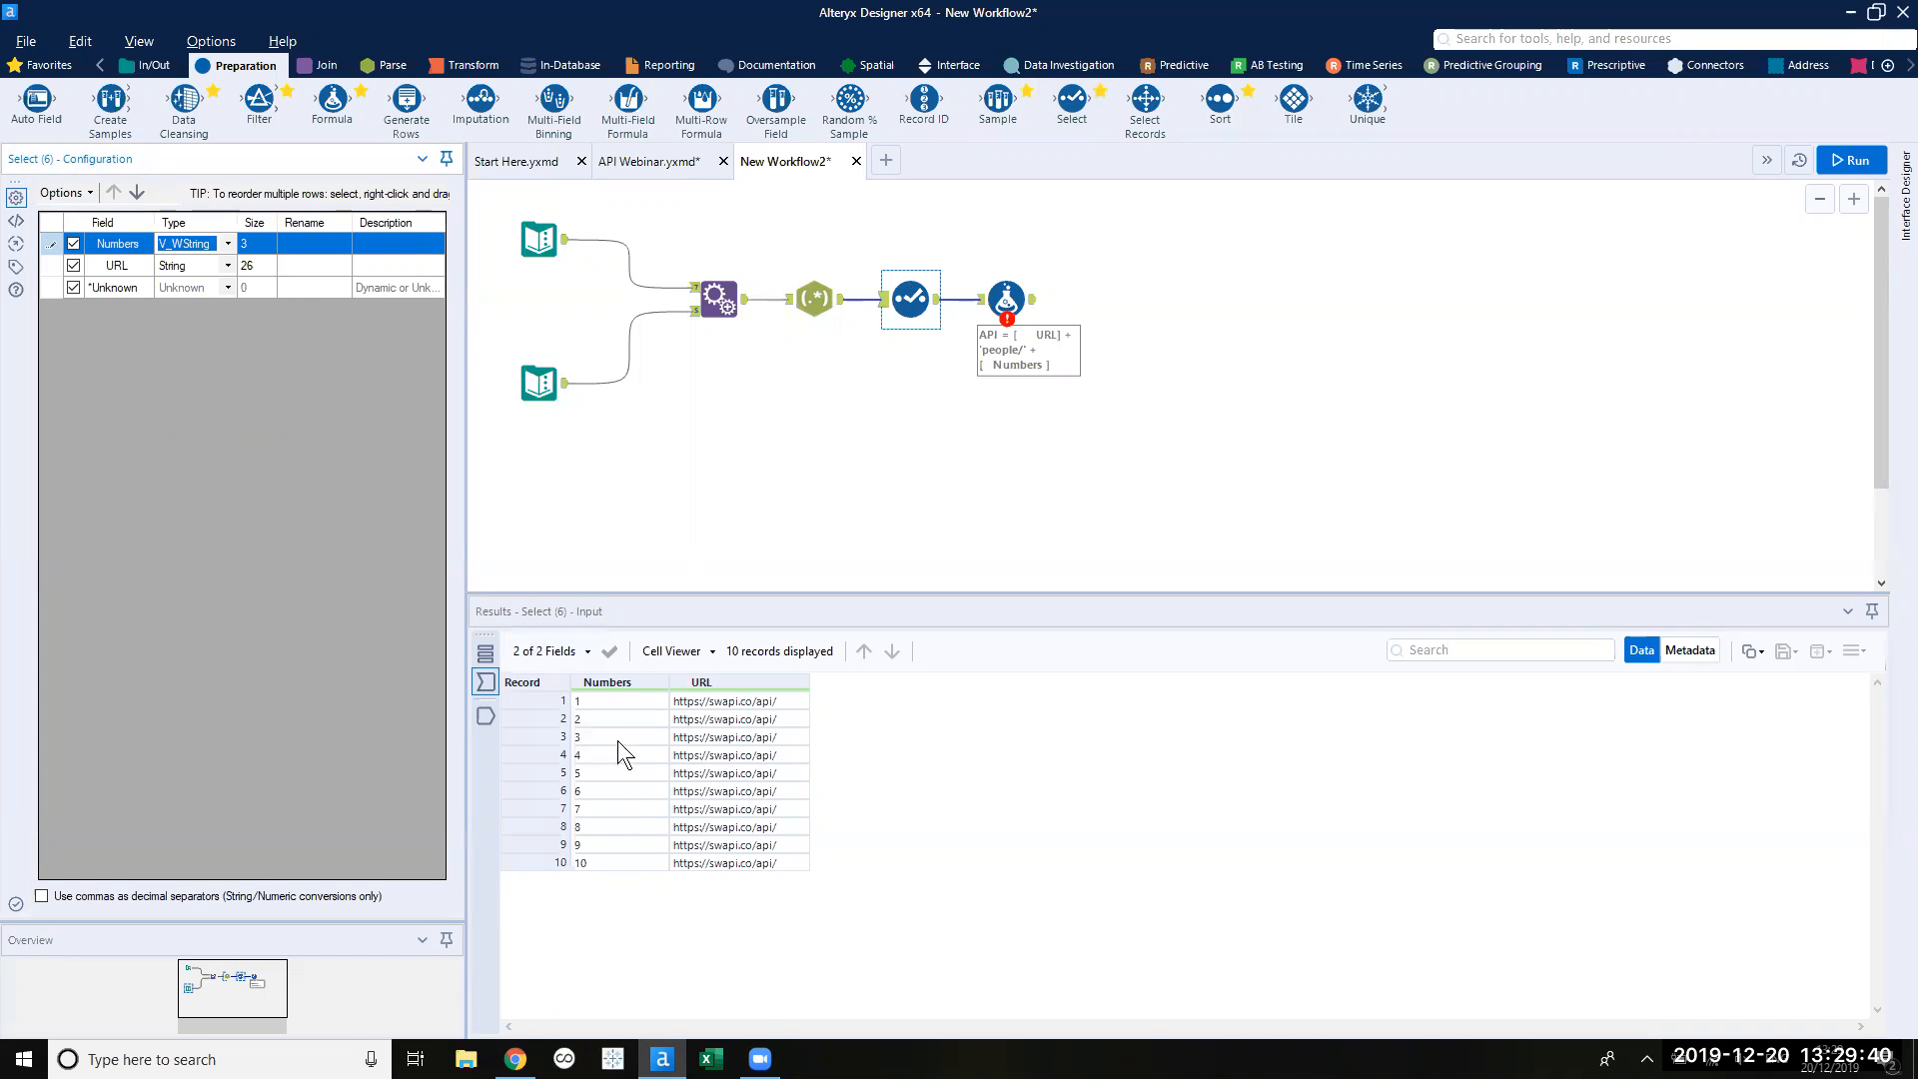
Run the workflow and examine the assembled addresses in the Formula tool's output, magnifying the screen.
{"action": "left_click", "coordinate": [937, 300]}
{"action": "left_click", "coordinate": [1006, 296]}
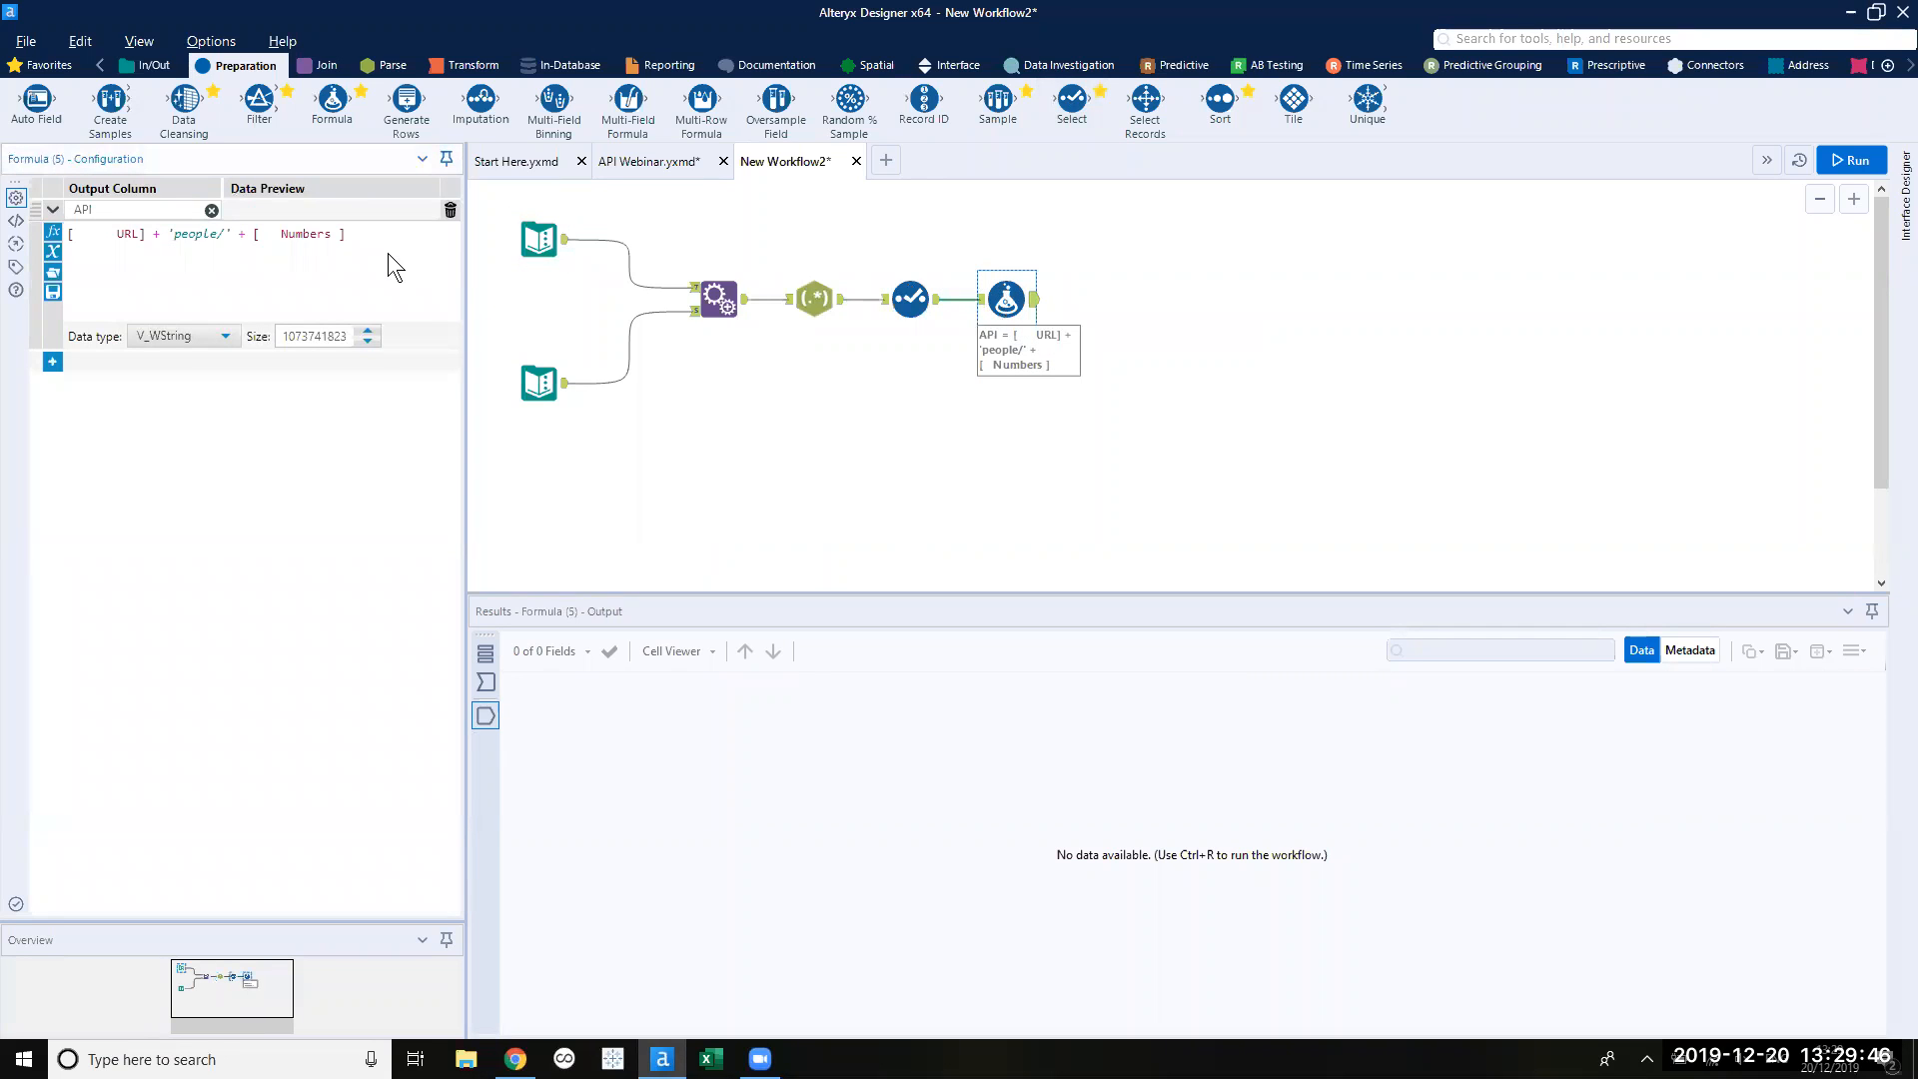
{"action": "left_click", "coordinate": [1853, 158]}
{"action": "left_click", "coordinate": [1045, 310]}
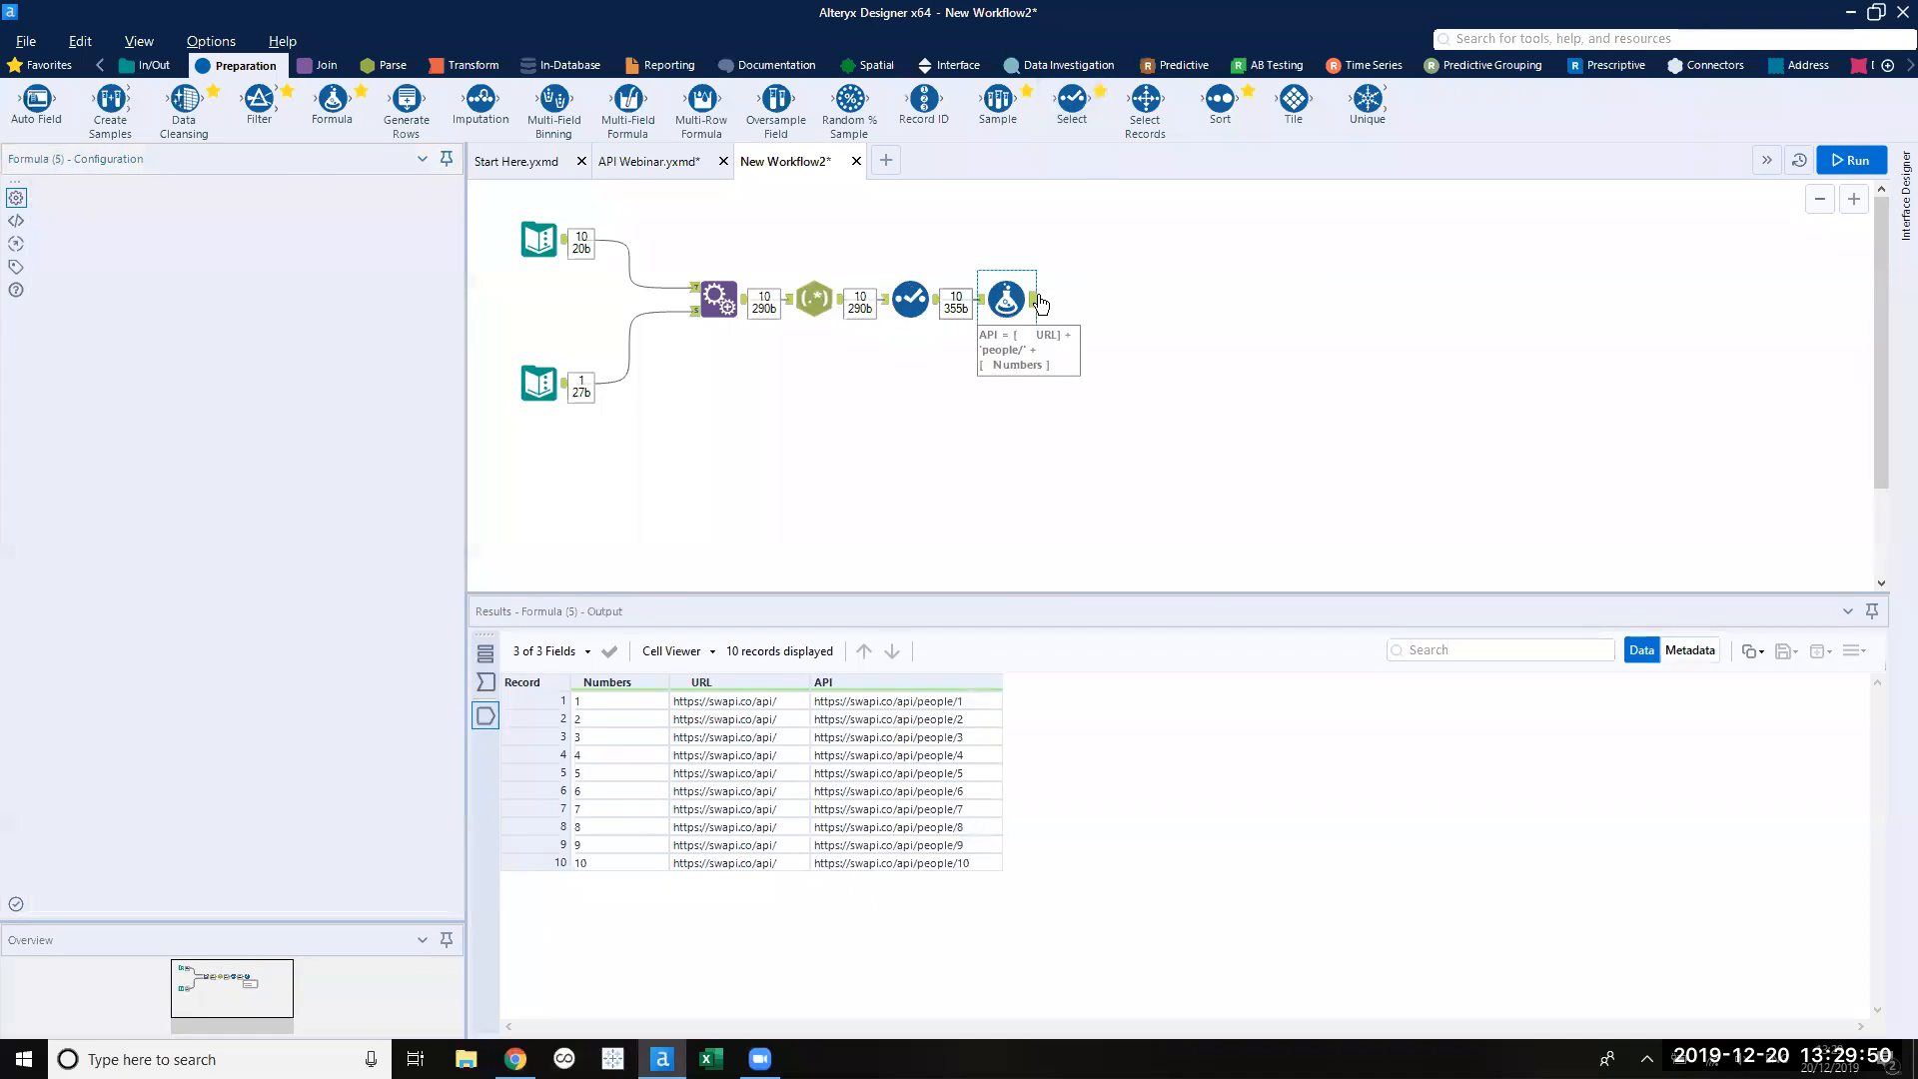
{"action": "left_click", "coordinate": [1021, 321]}
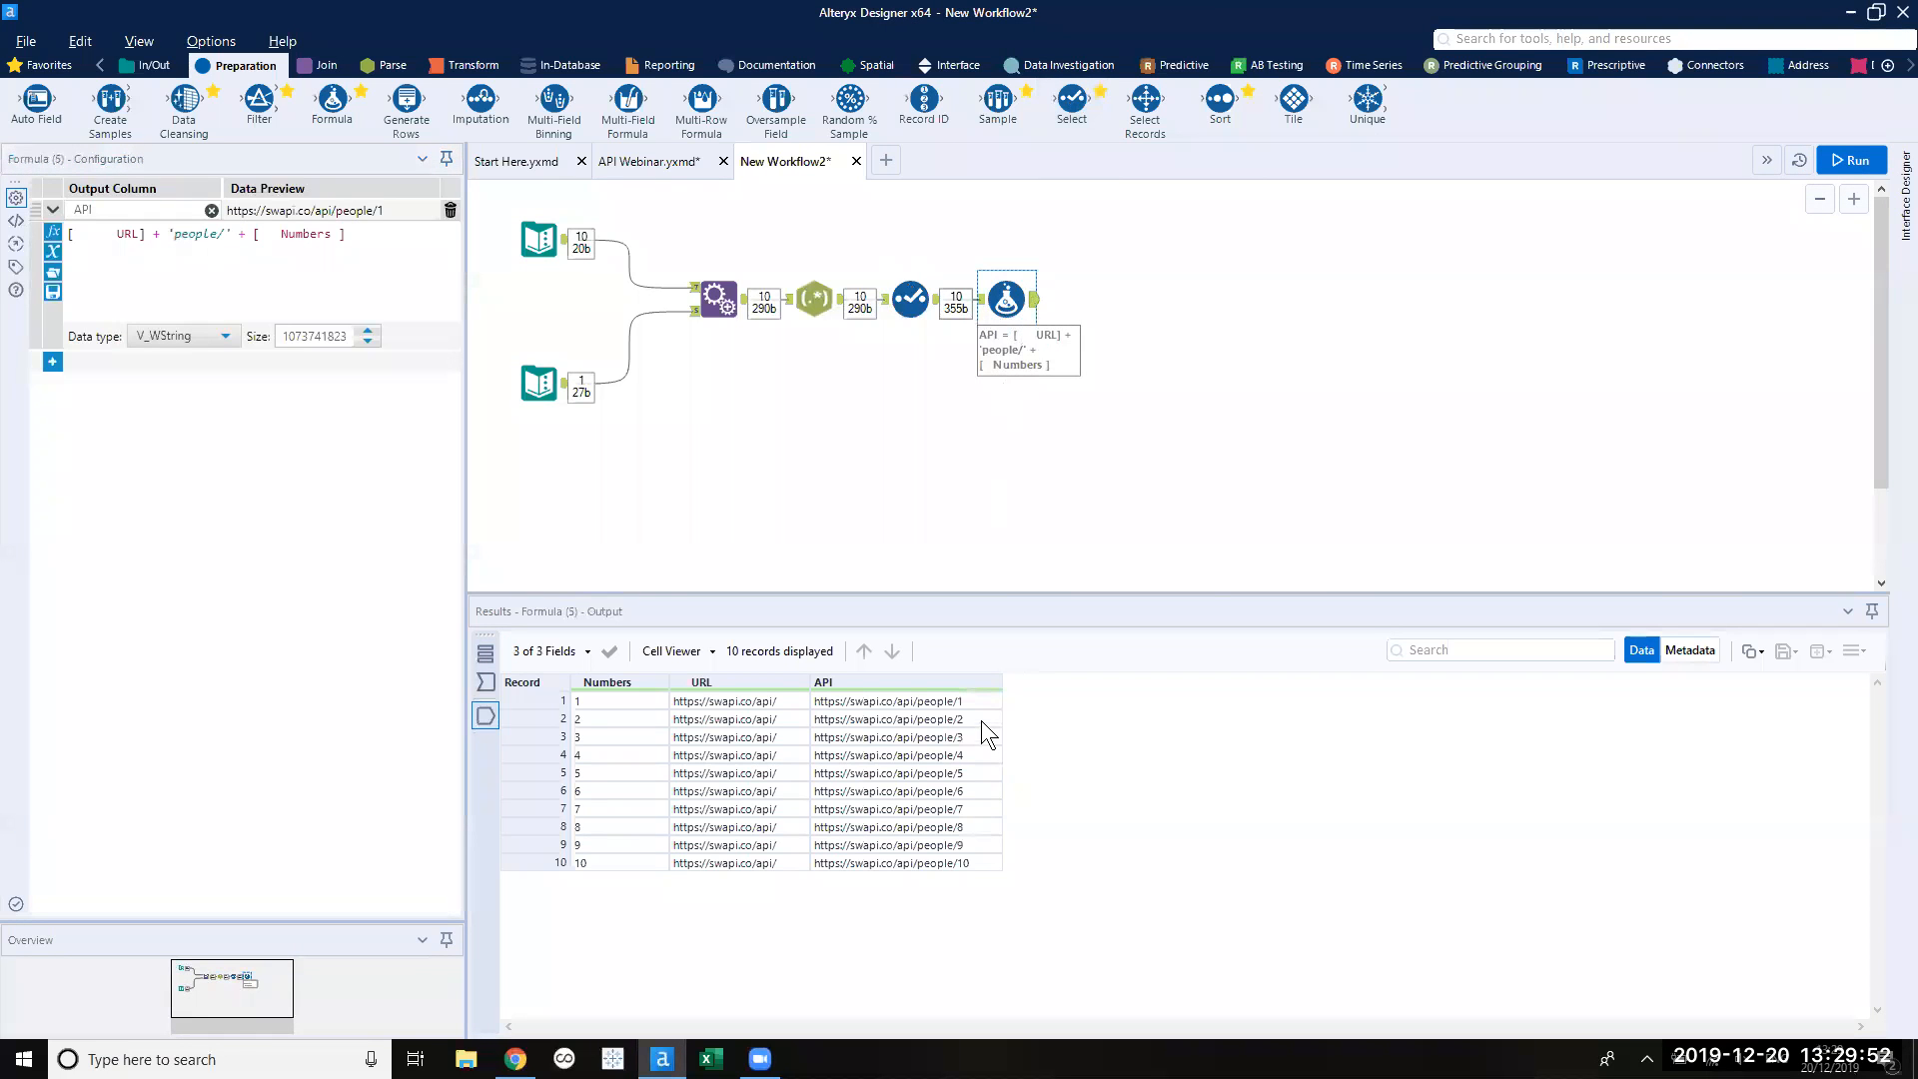
{"action": "key", "text": "super+plus"}
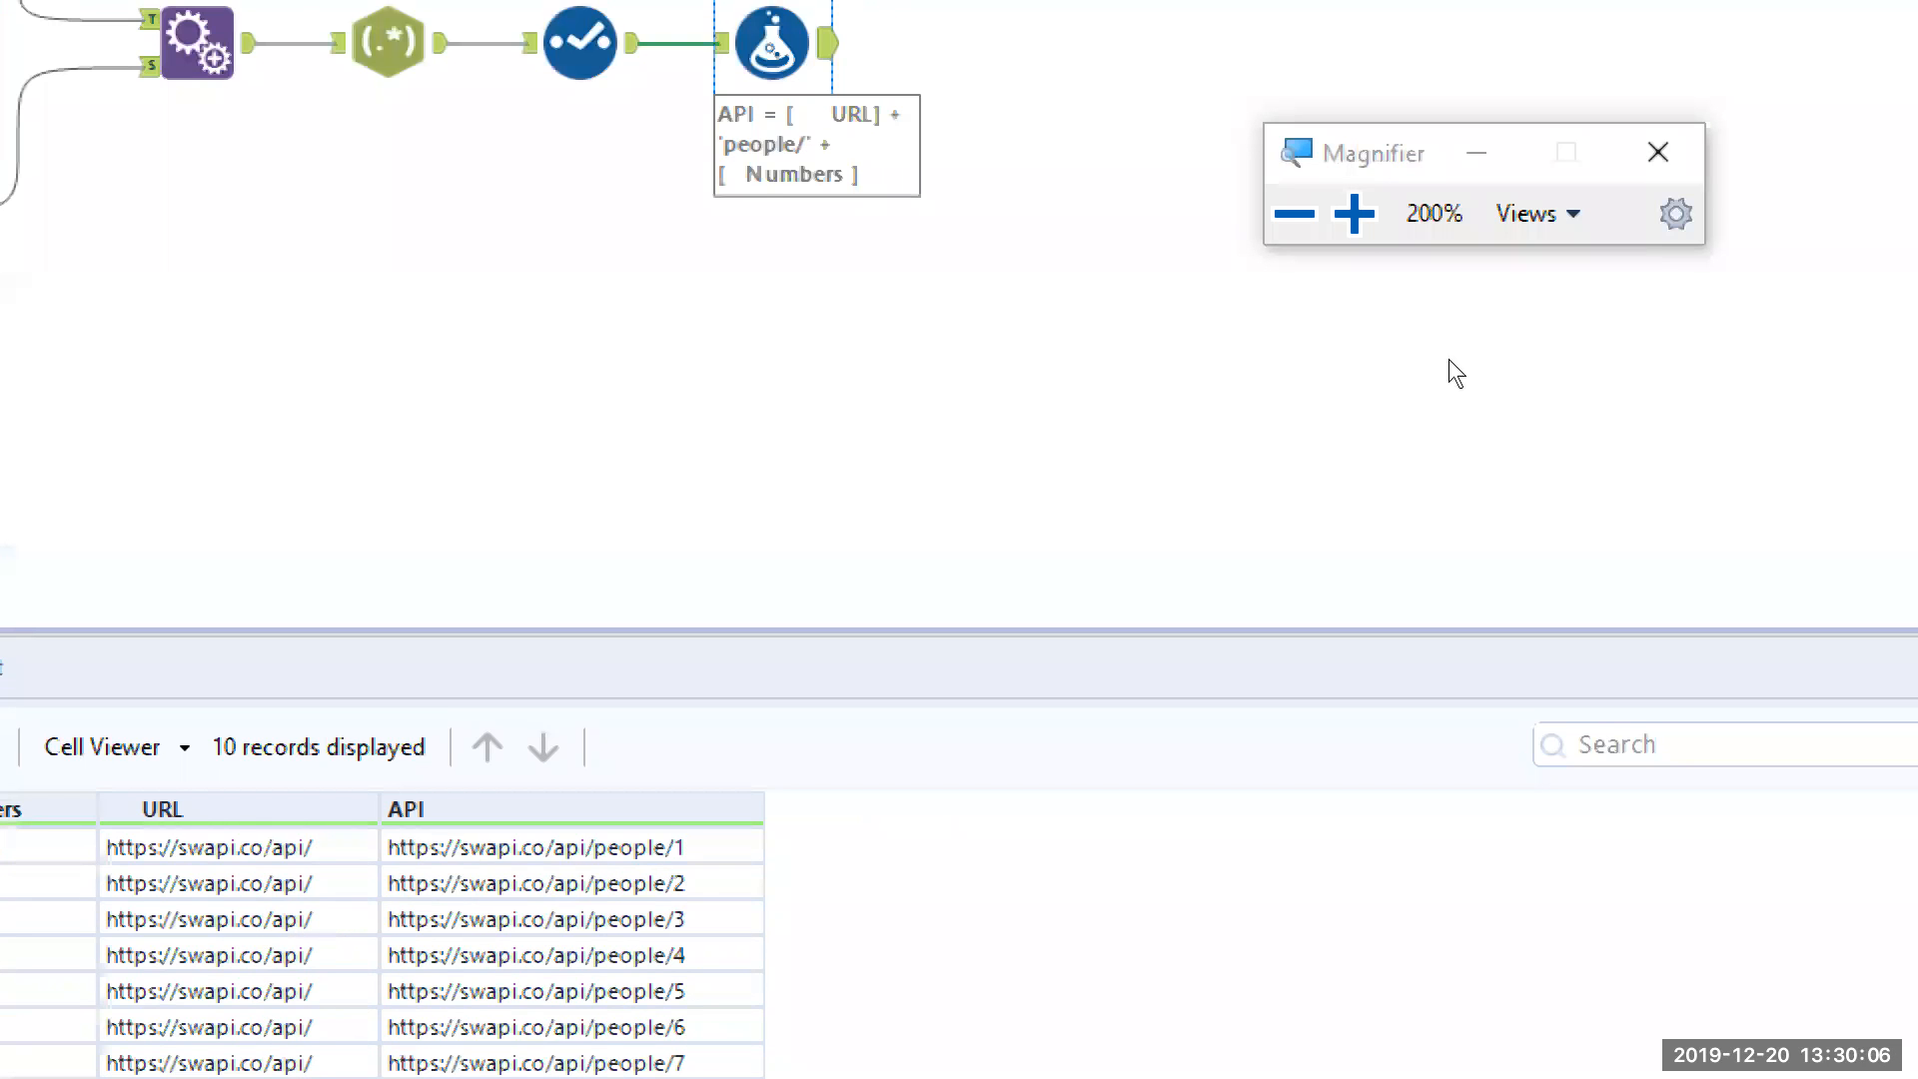
{"action": "key", "text": "super+Escape"}
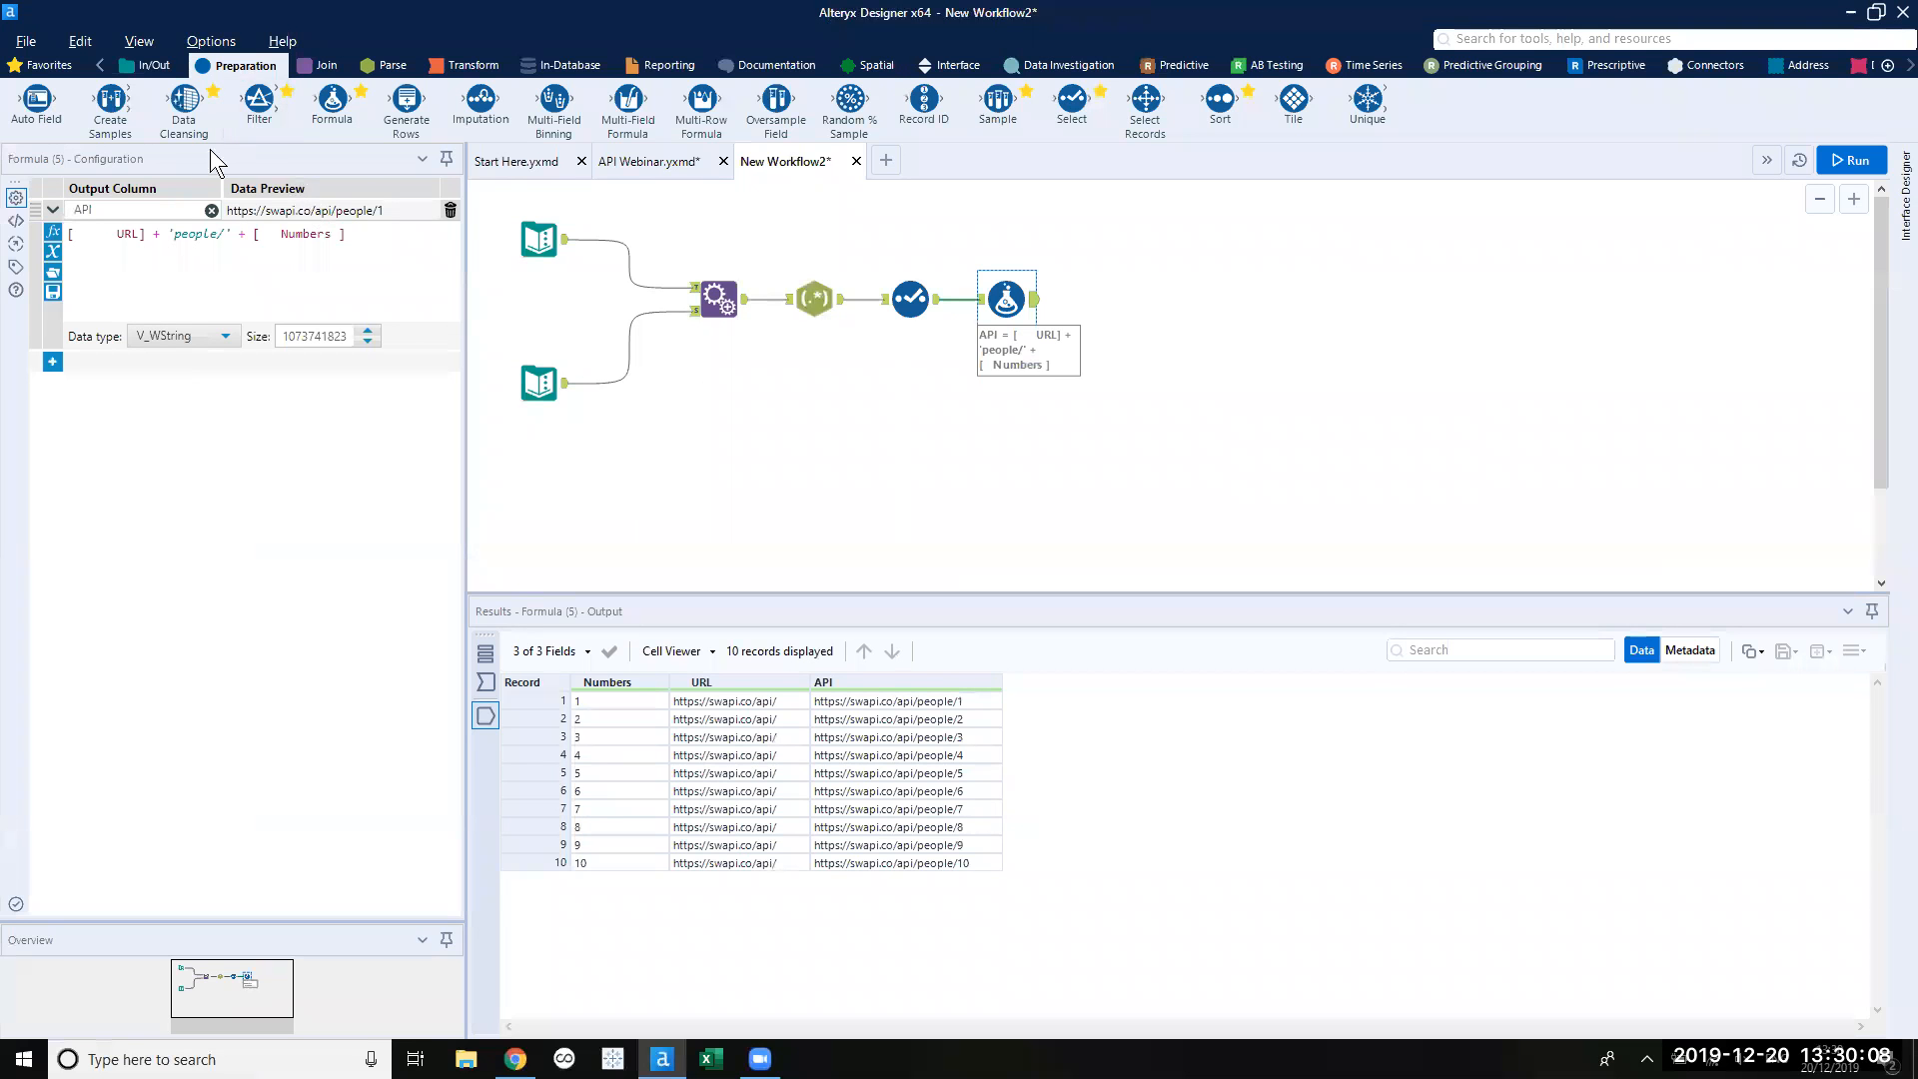
Find the Download tool, connect it after the Formula tool and set its URL field to API.
{"action": "left_click", "coordinate": [1561, 43]}
{"action": "type", "text": "donwlo"}
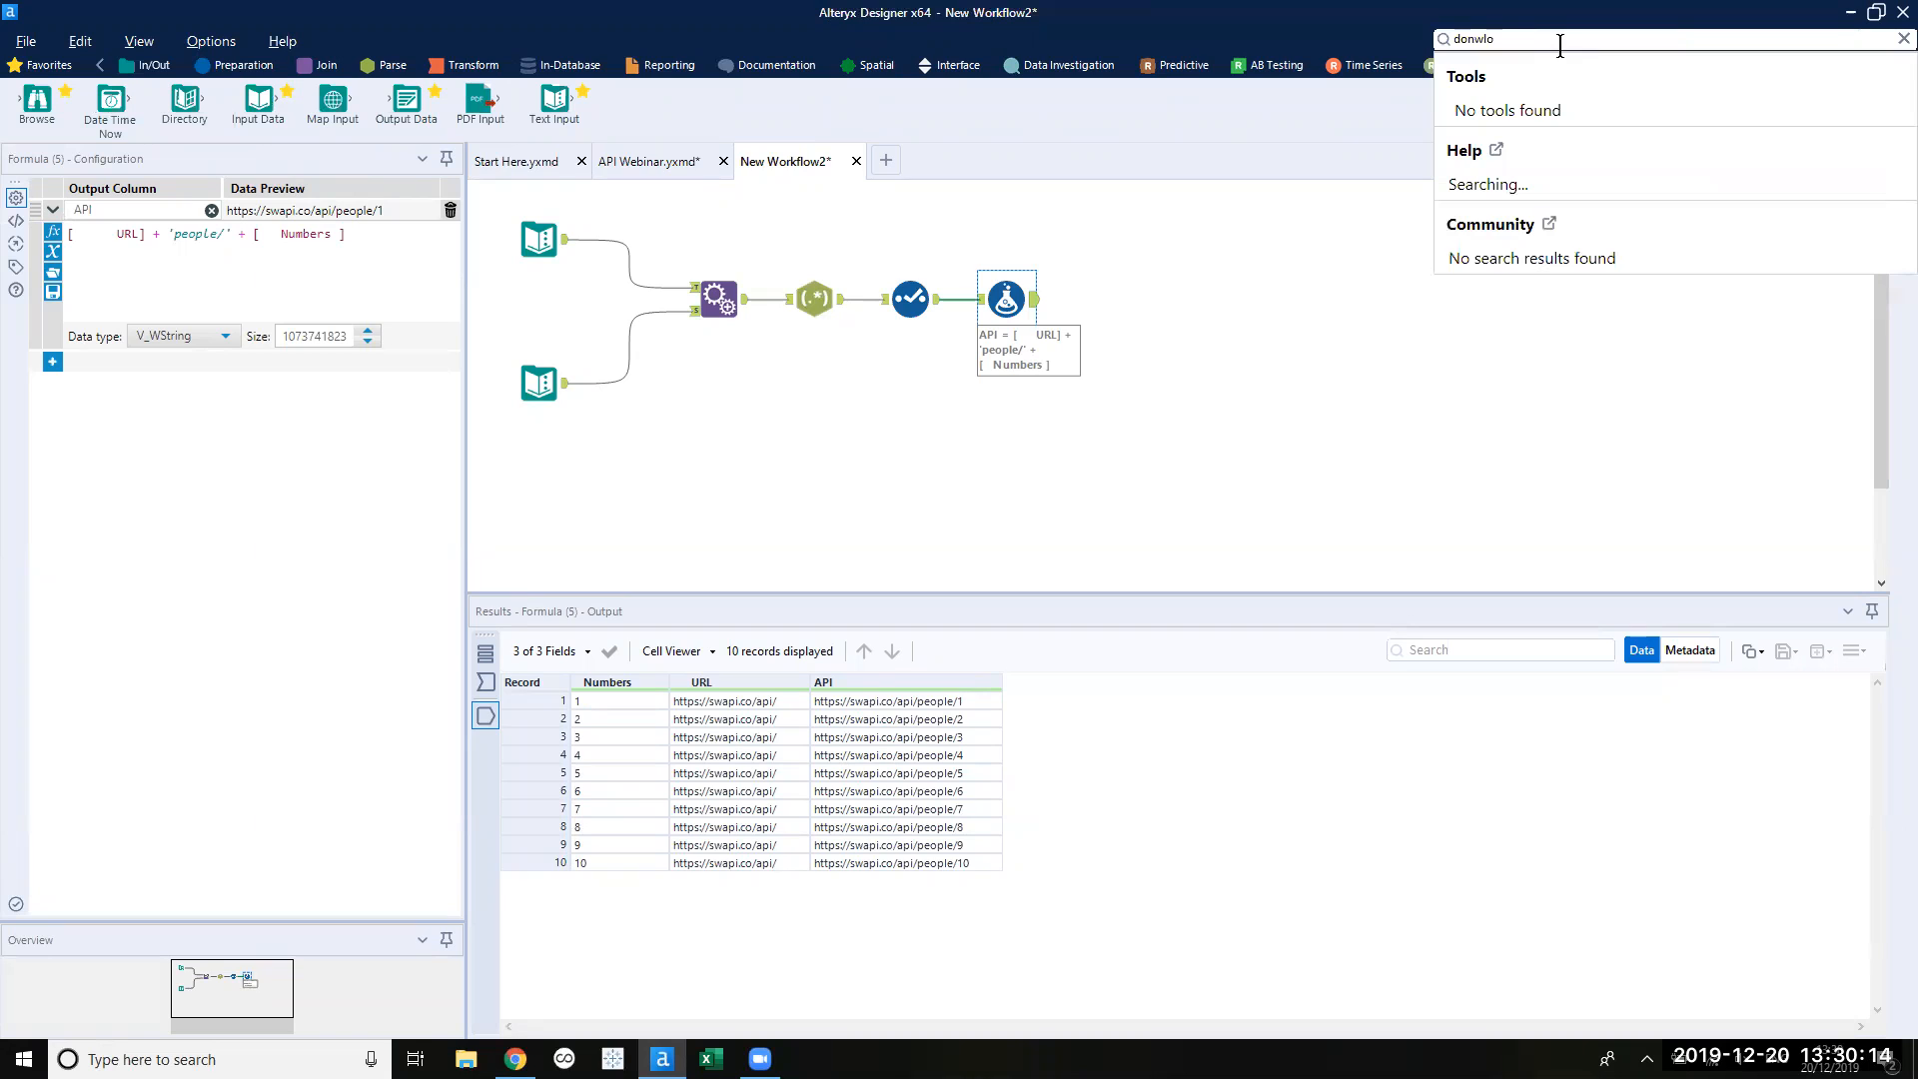
{"action": "key", "text": "BackSpace"}
{"action": "type", "text": "wn"}
{"action": "left_click_drag", "start_coordinate": [1526, 109], "coordinate": [1146, 316]}
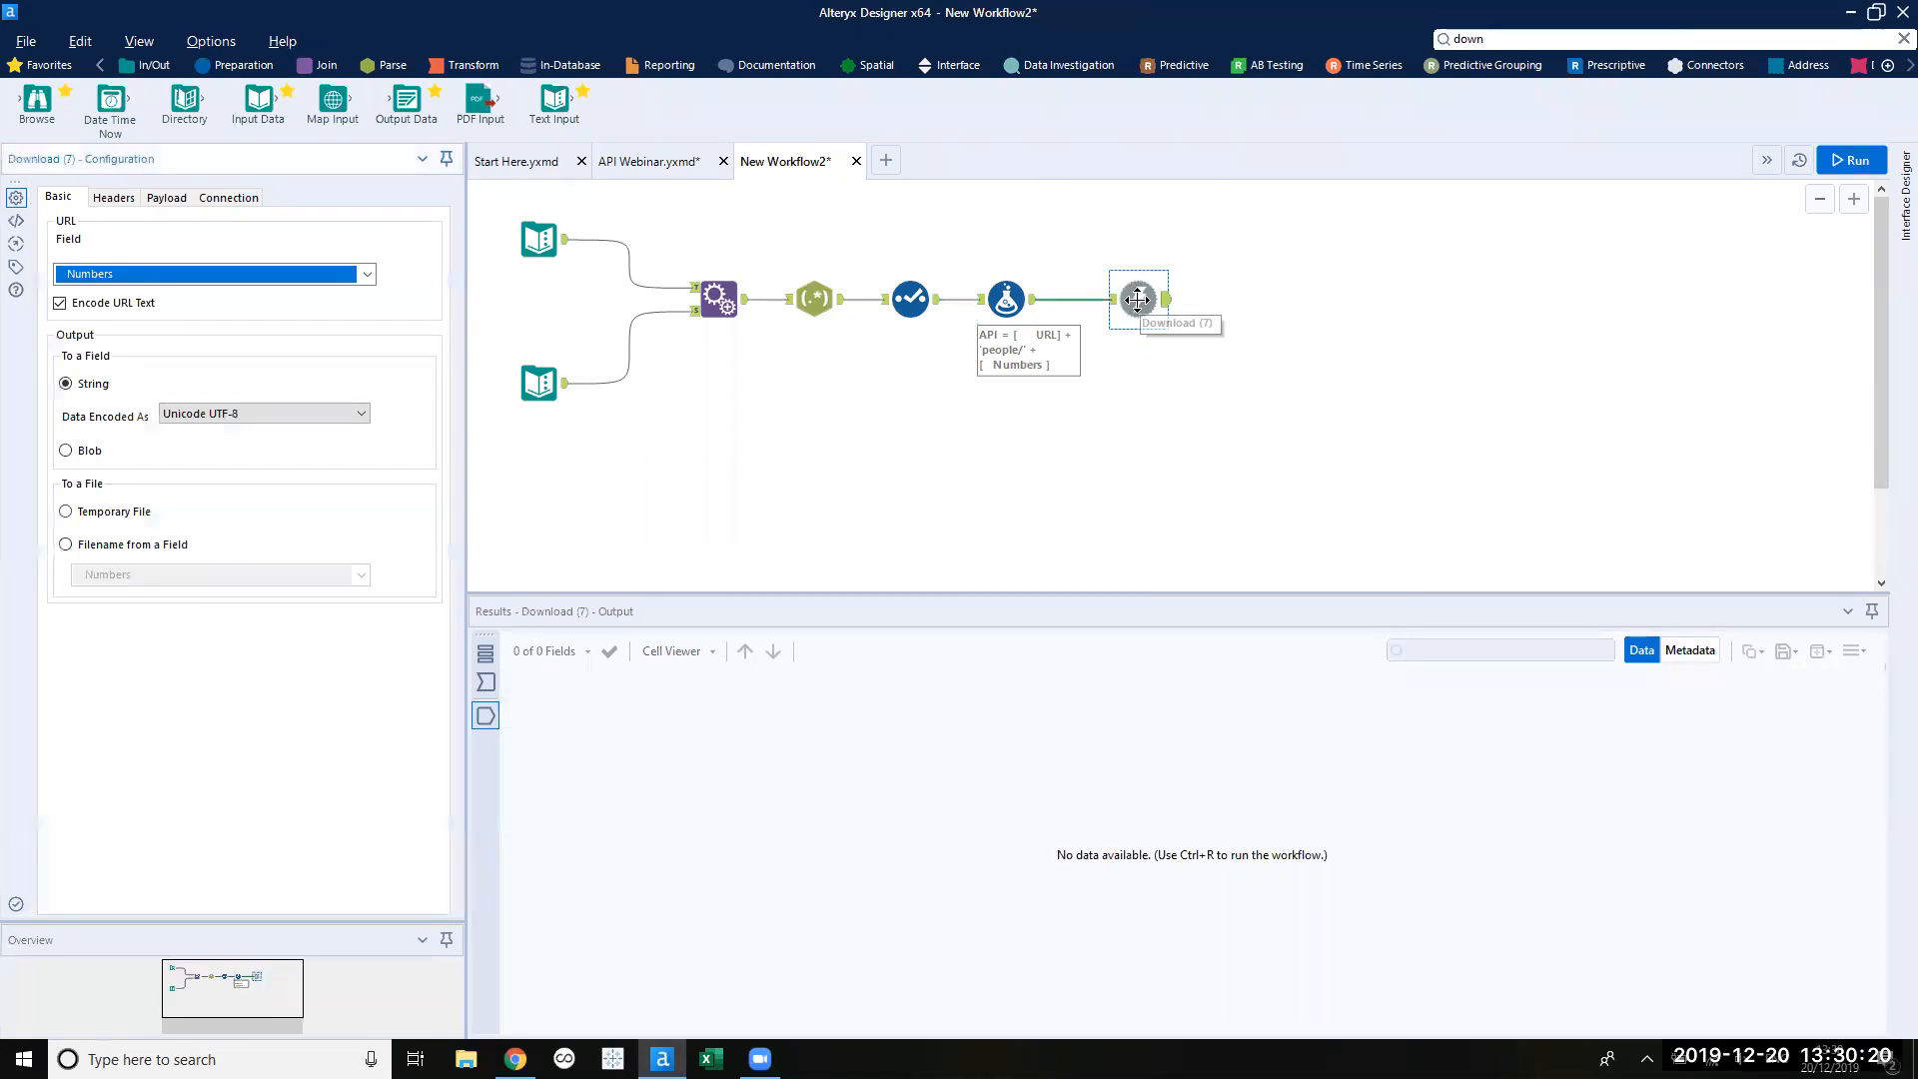
{"action": "left_click", "coordinate": [369, 274]}
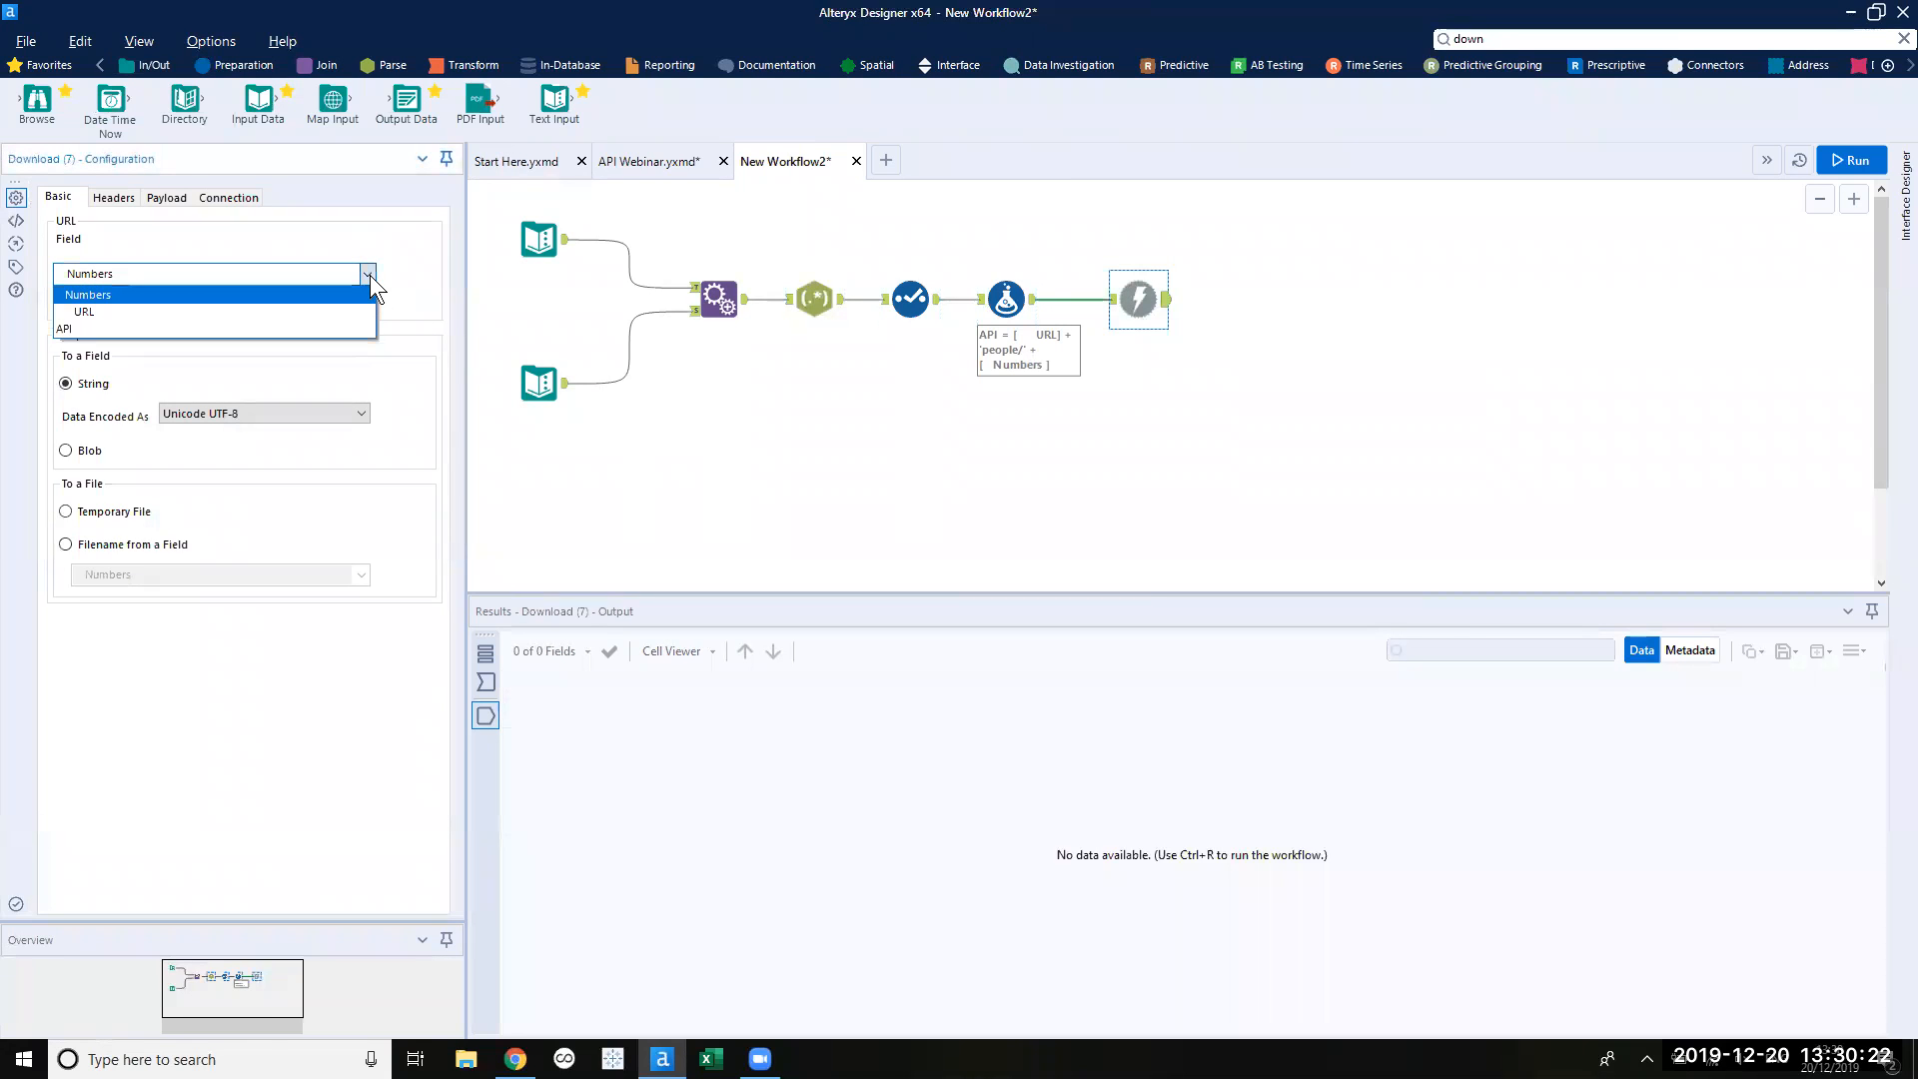
{"action": "left_click", "coordinate": [340, 323]}
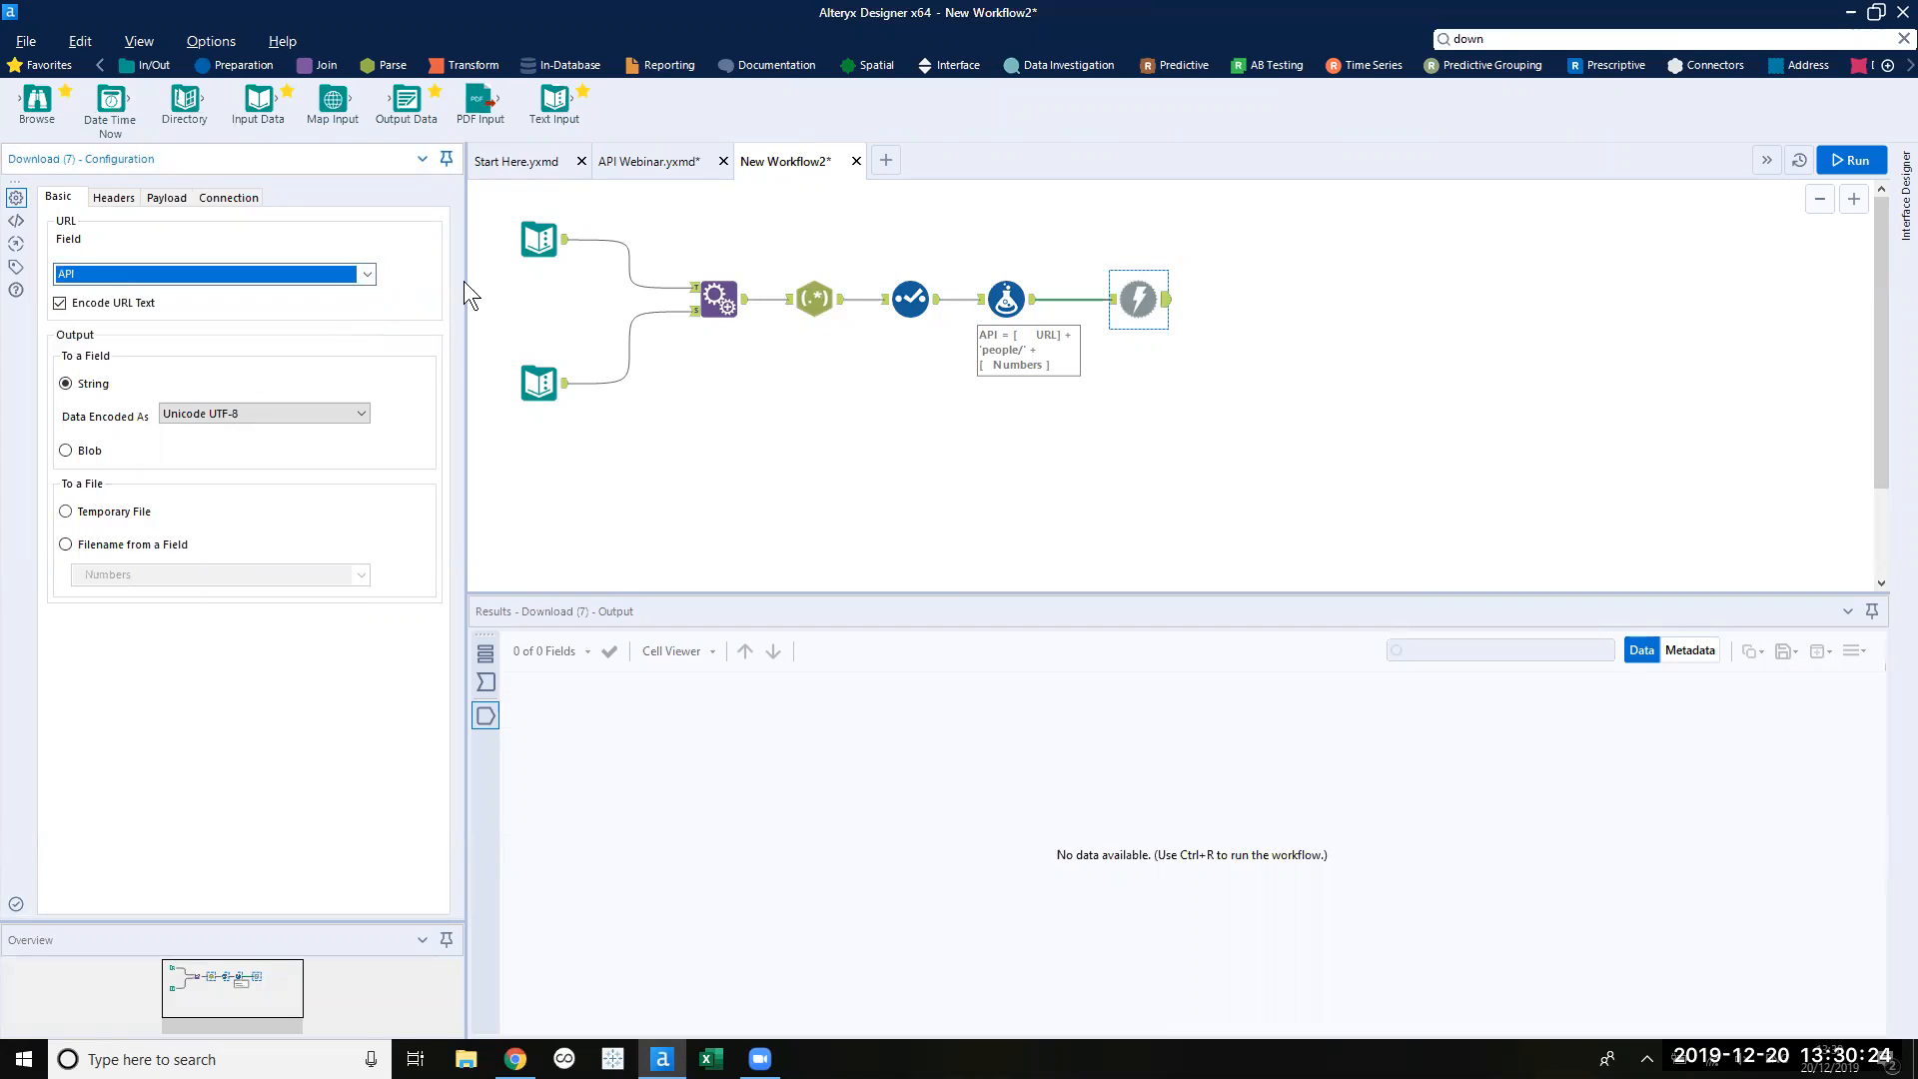
Find the Block Until Done tool and insert it between the Formula and Download tools.
{"action": "left_click", "coordinate": [1116, 304]}
{"action": "left_click", "coordinate": [1115, 302]}
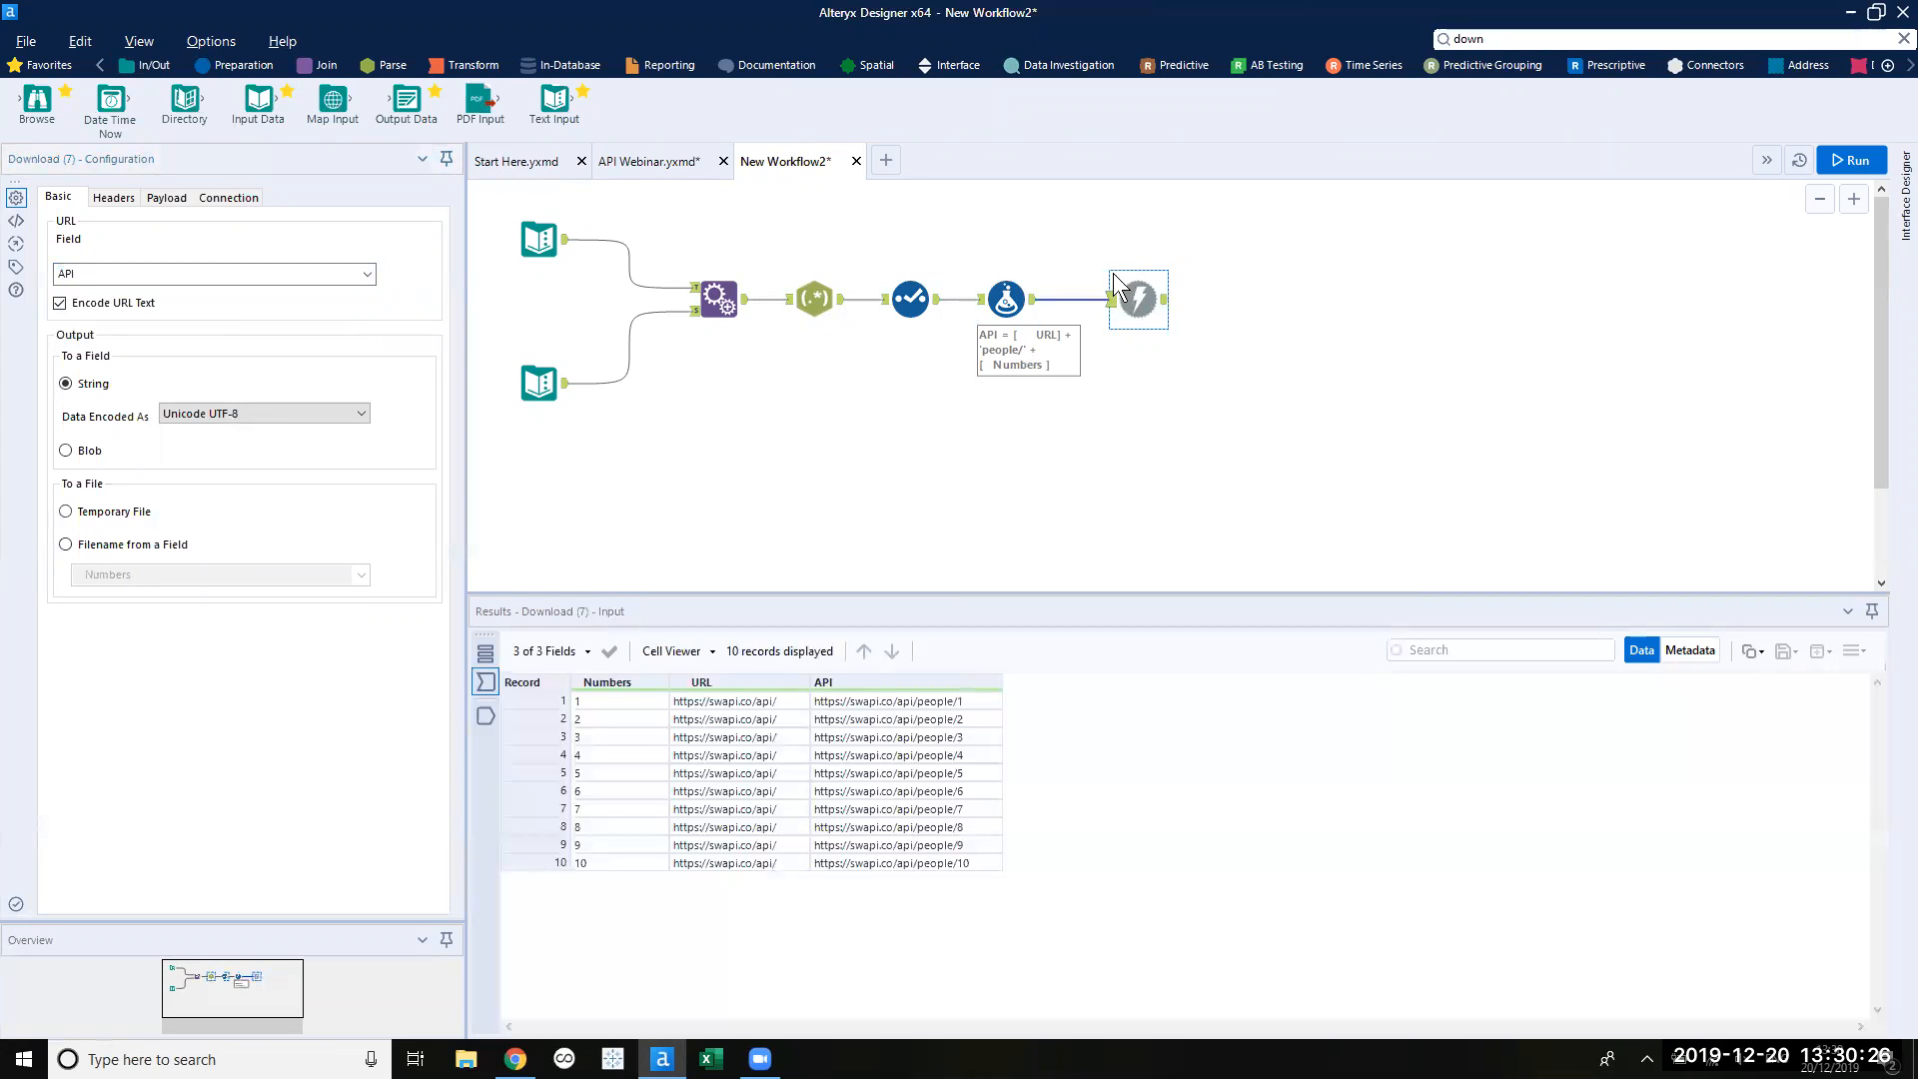
{"action": "left_click", "coordinate": [1513, 38]}
{"action": "key", "text": "BackSpace"}
{"action": "type", "text": "stop"}
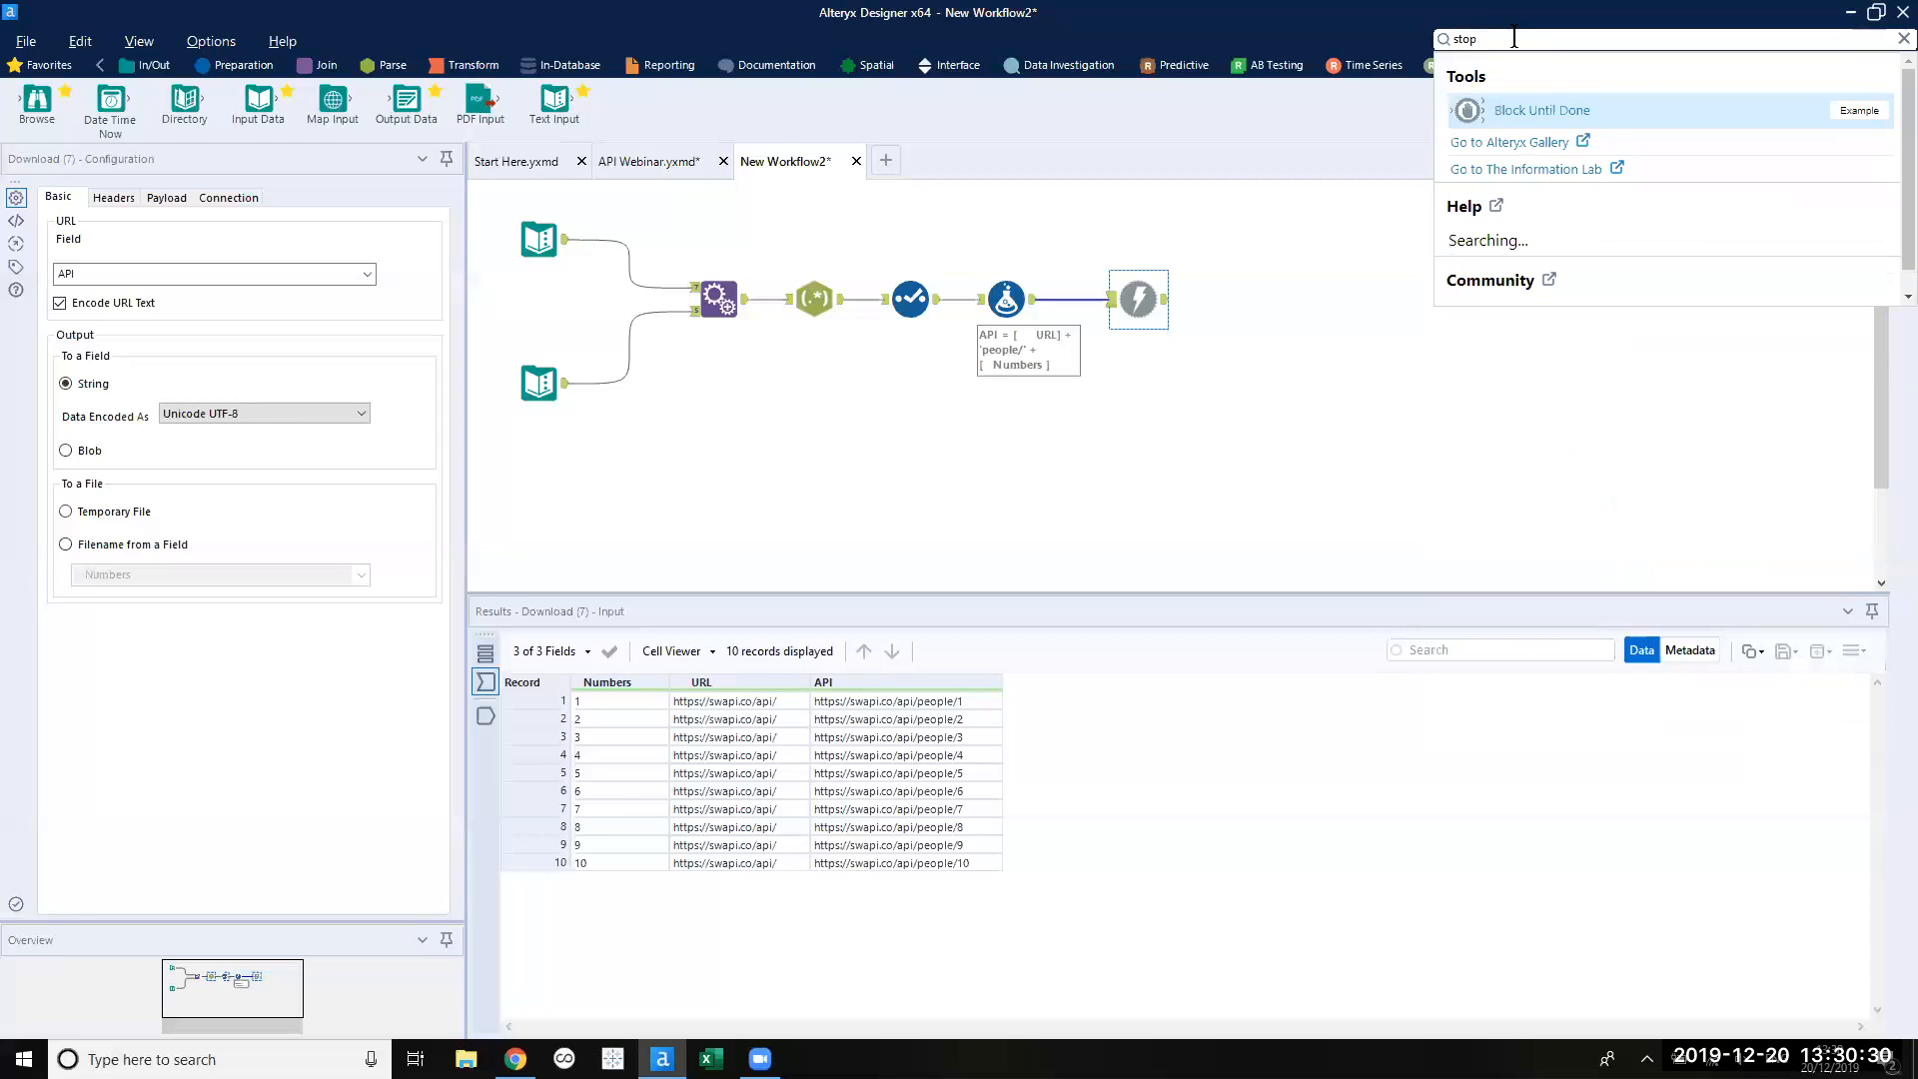
{"action": "left_click_drag", "start_coordinate": [1545, 110], "coordinate": [1079, 306]}
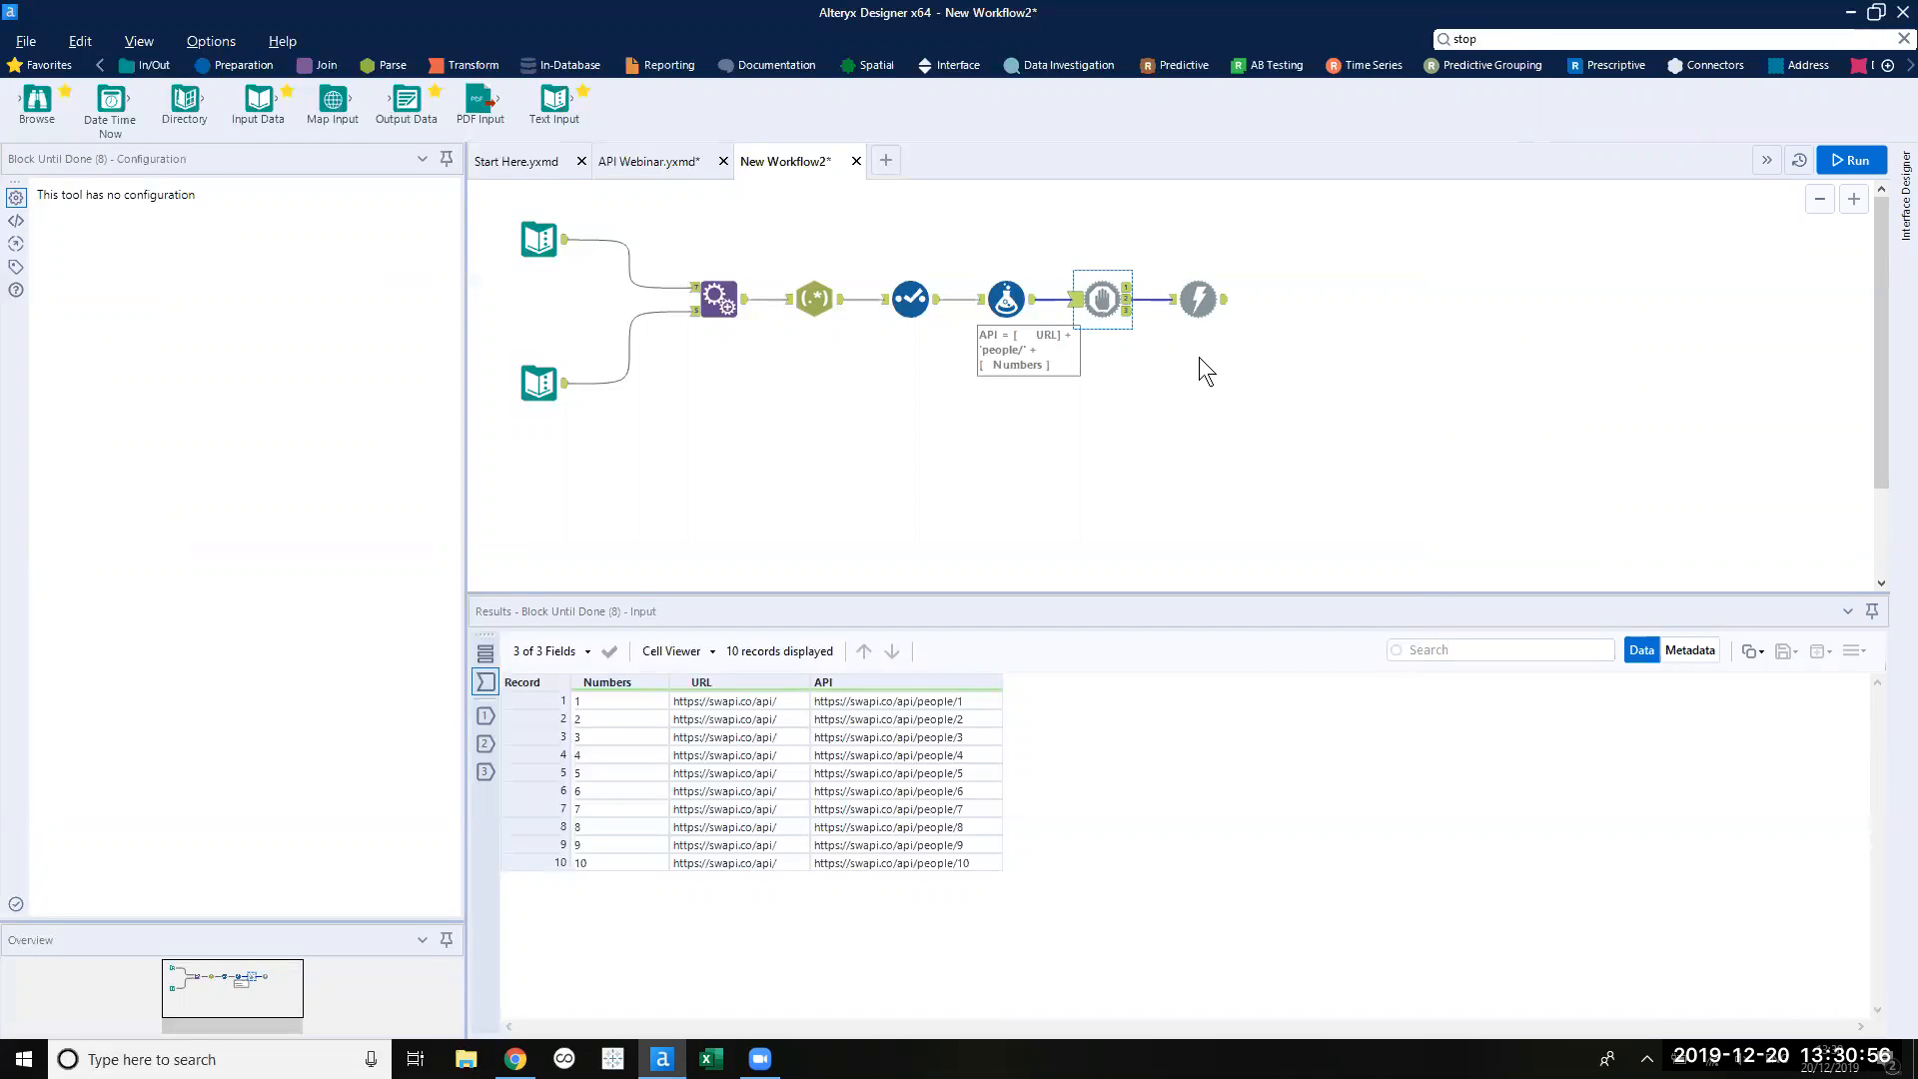
{"action": "left_click_drag", "start_coordinate": [1052, 206], "coordinate": [504, 411]}
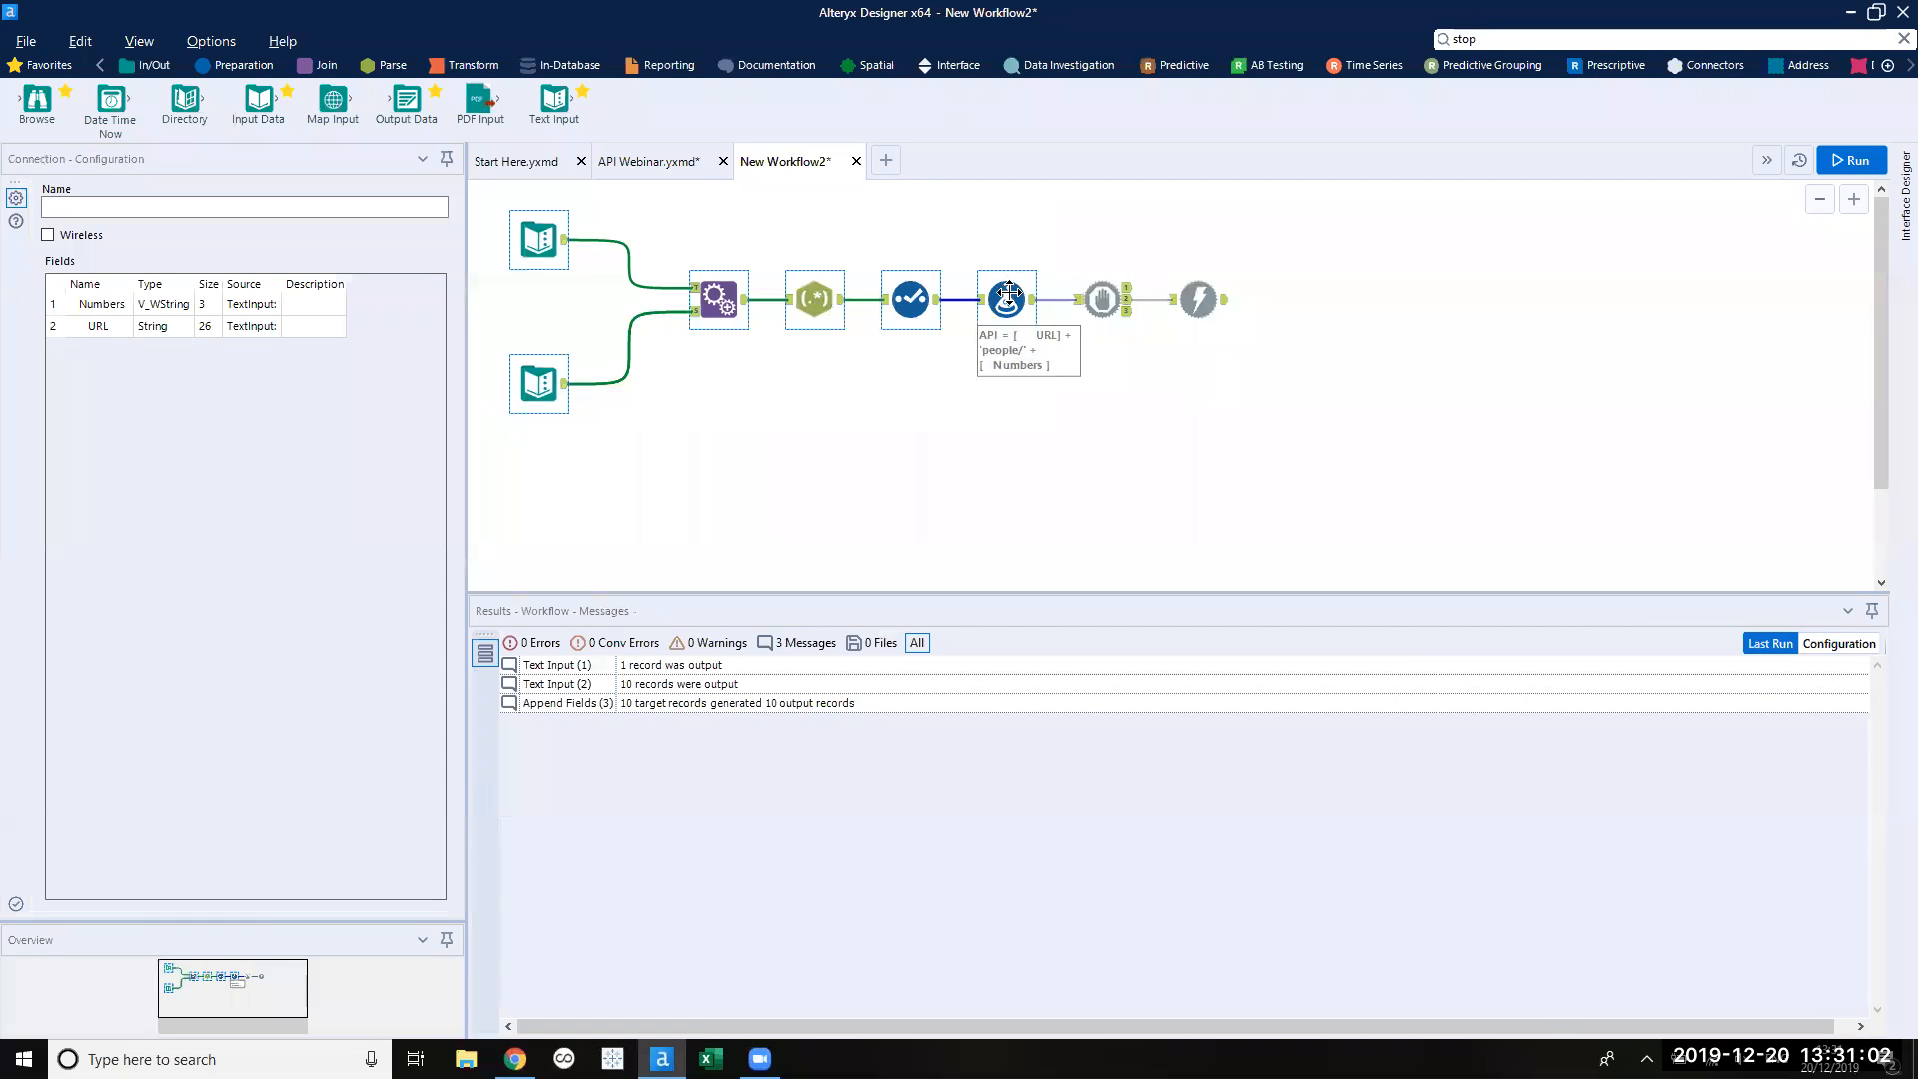
{"action": "left_click", "coordinate": [1033, 410]}
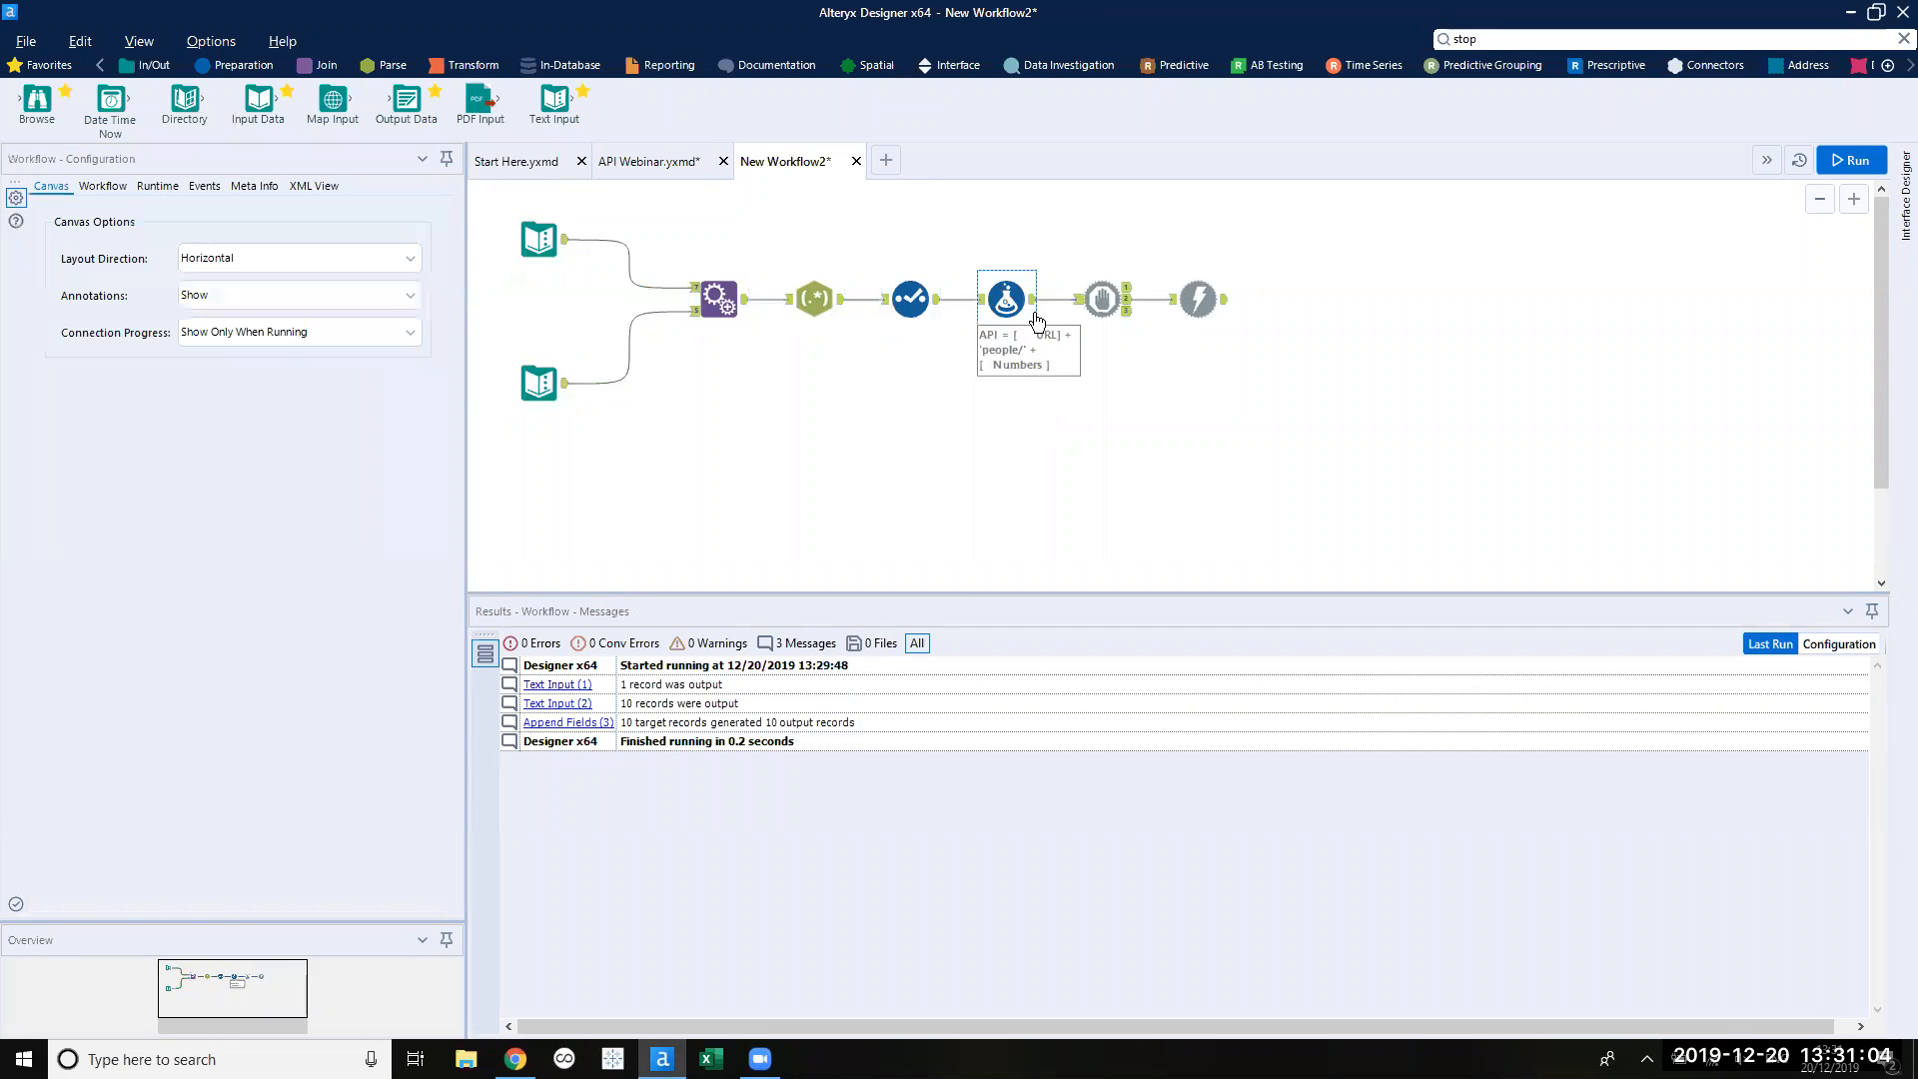
{"action": "left_click", "coordinate": [1100, 298]}
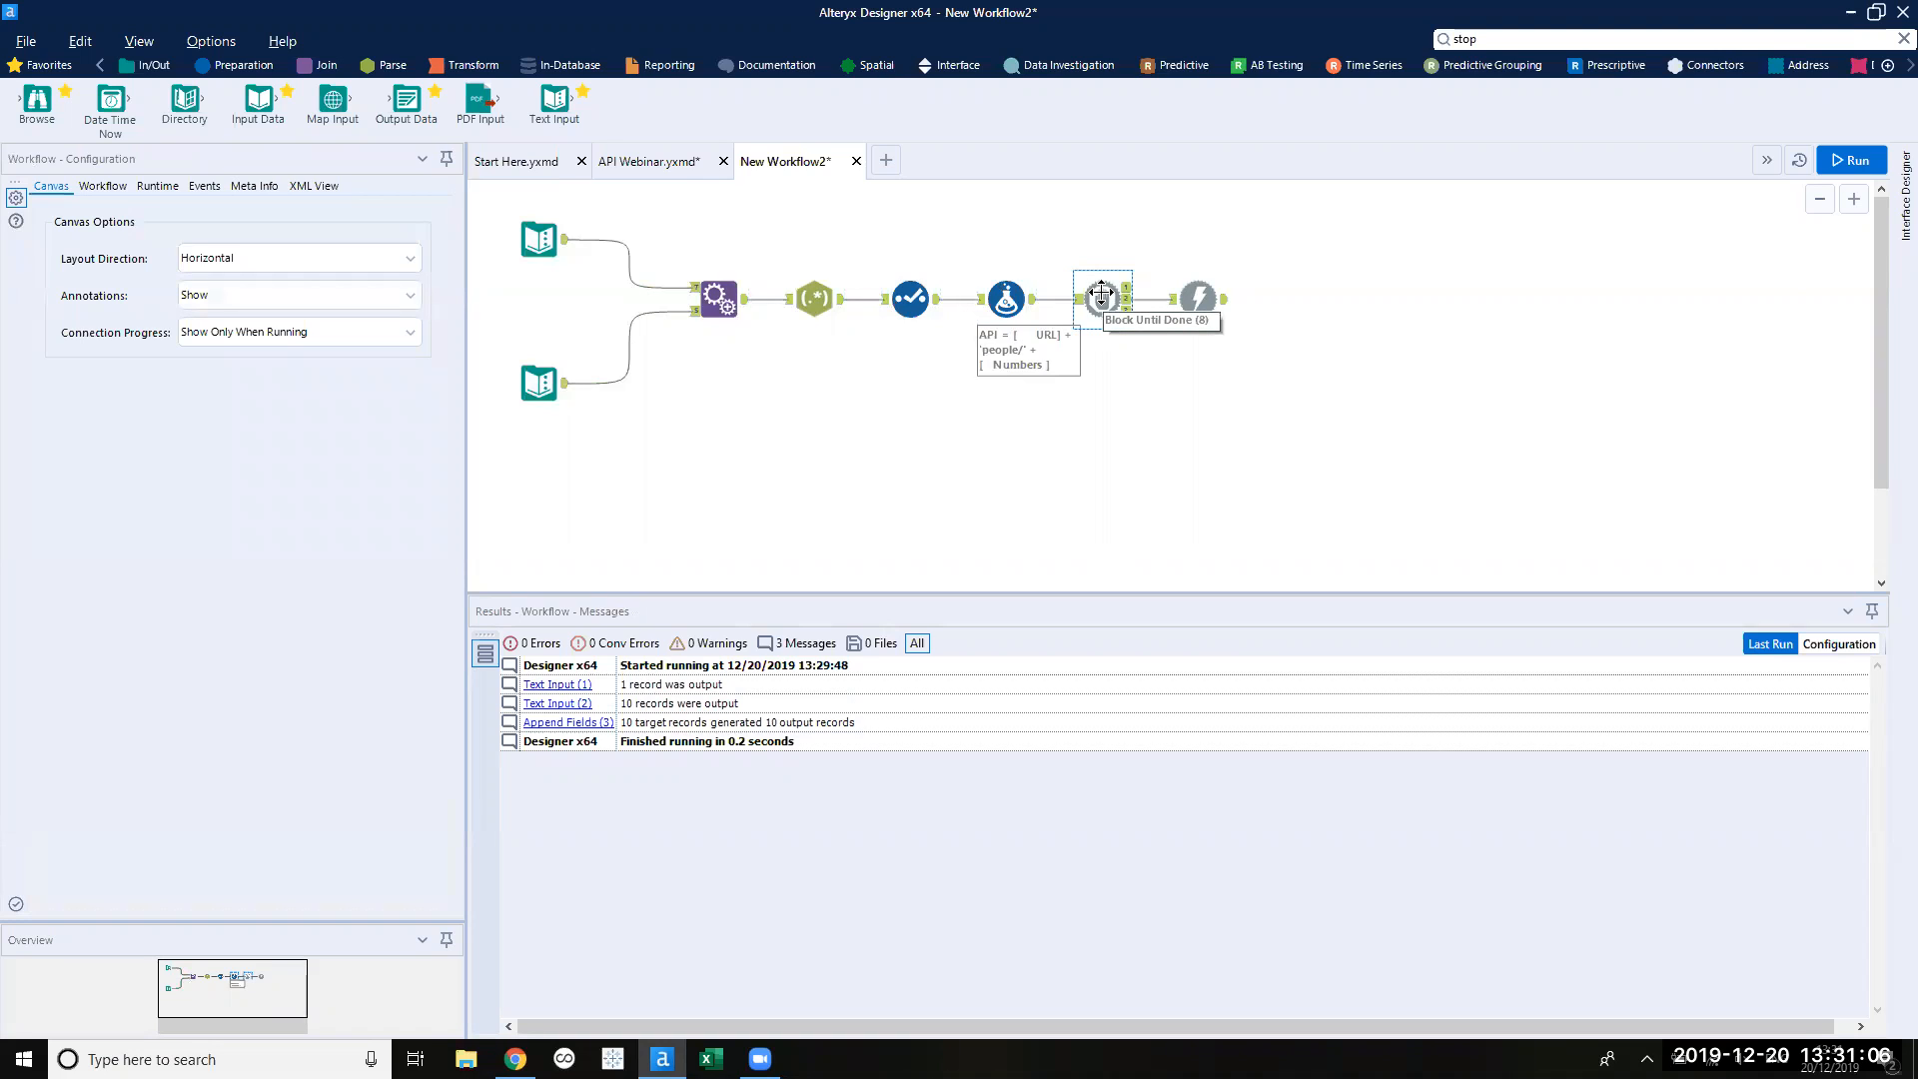
{"action": "left_click_drag", "start_coordinate": [1052, 208], "coordinate": [1270, 346]}
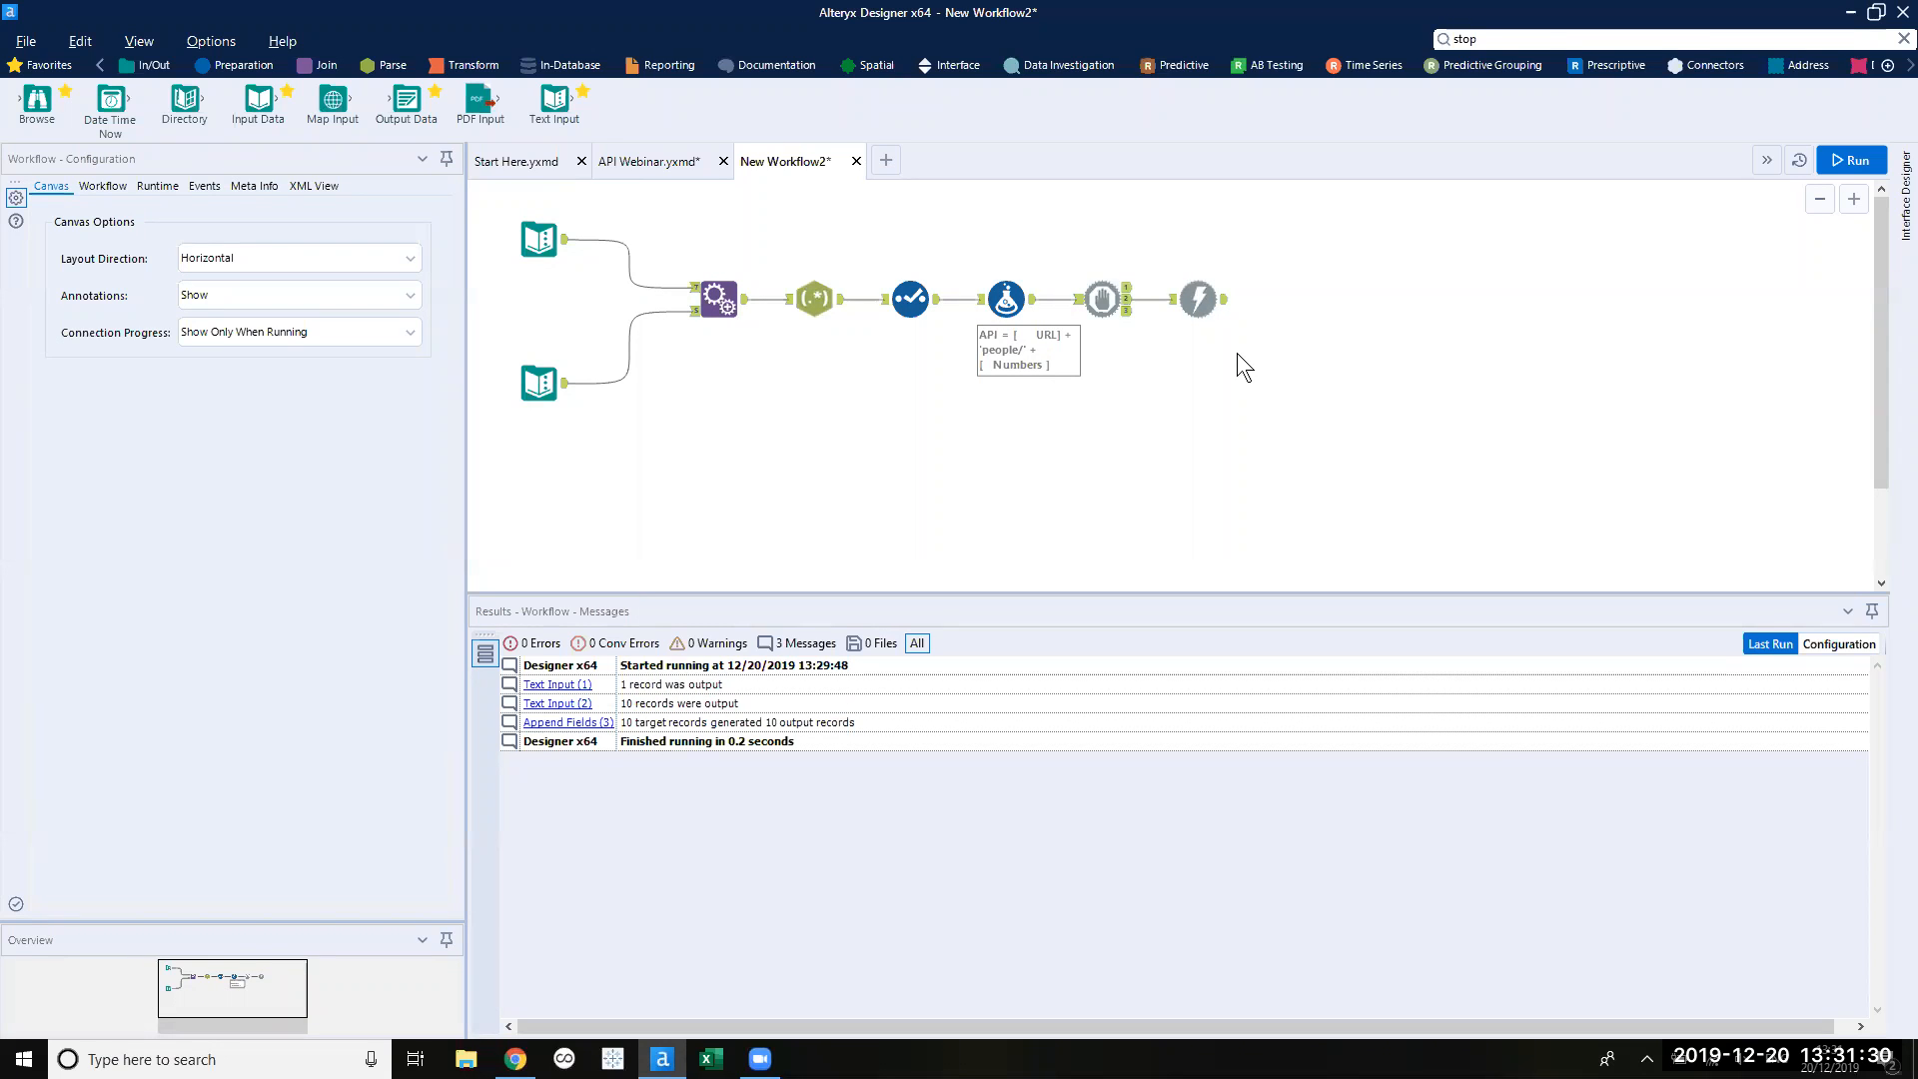
Run the workflow, check the Download tool's output and attach a Browse tool after it.
{"action": "left_click", "coordinate": [1848, 161]}
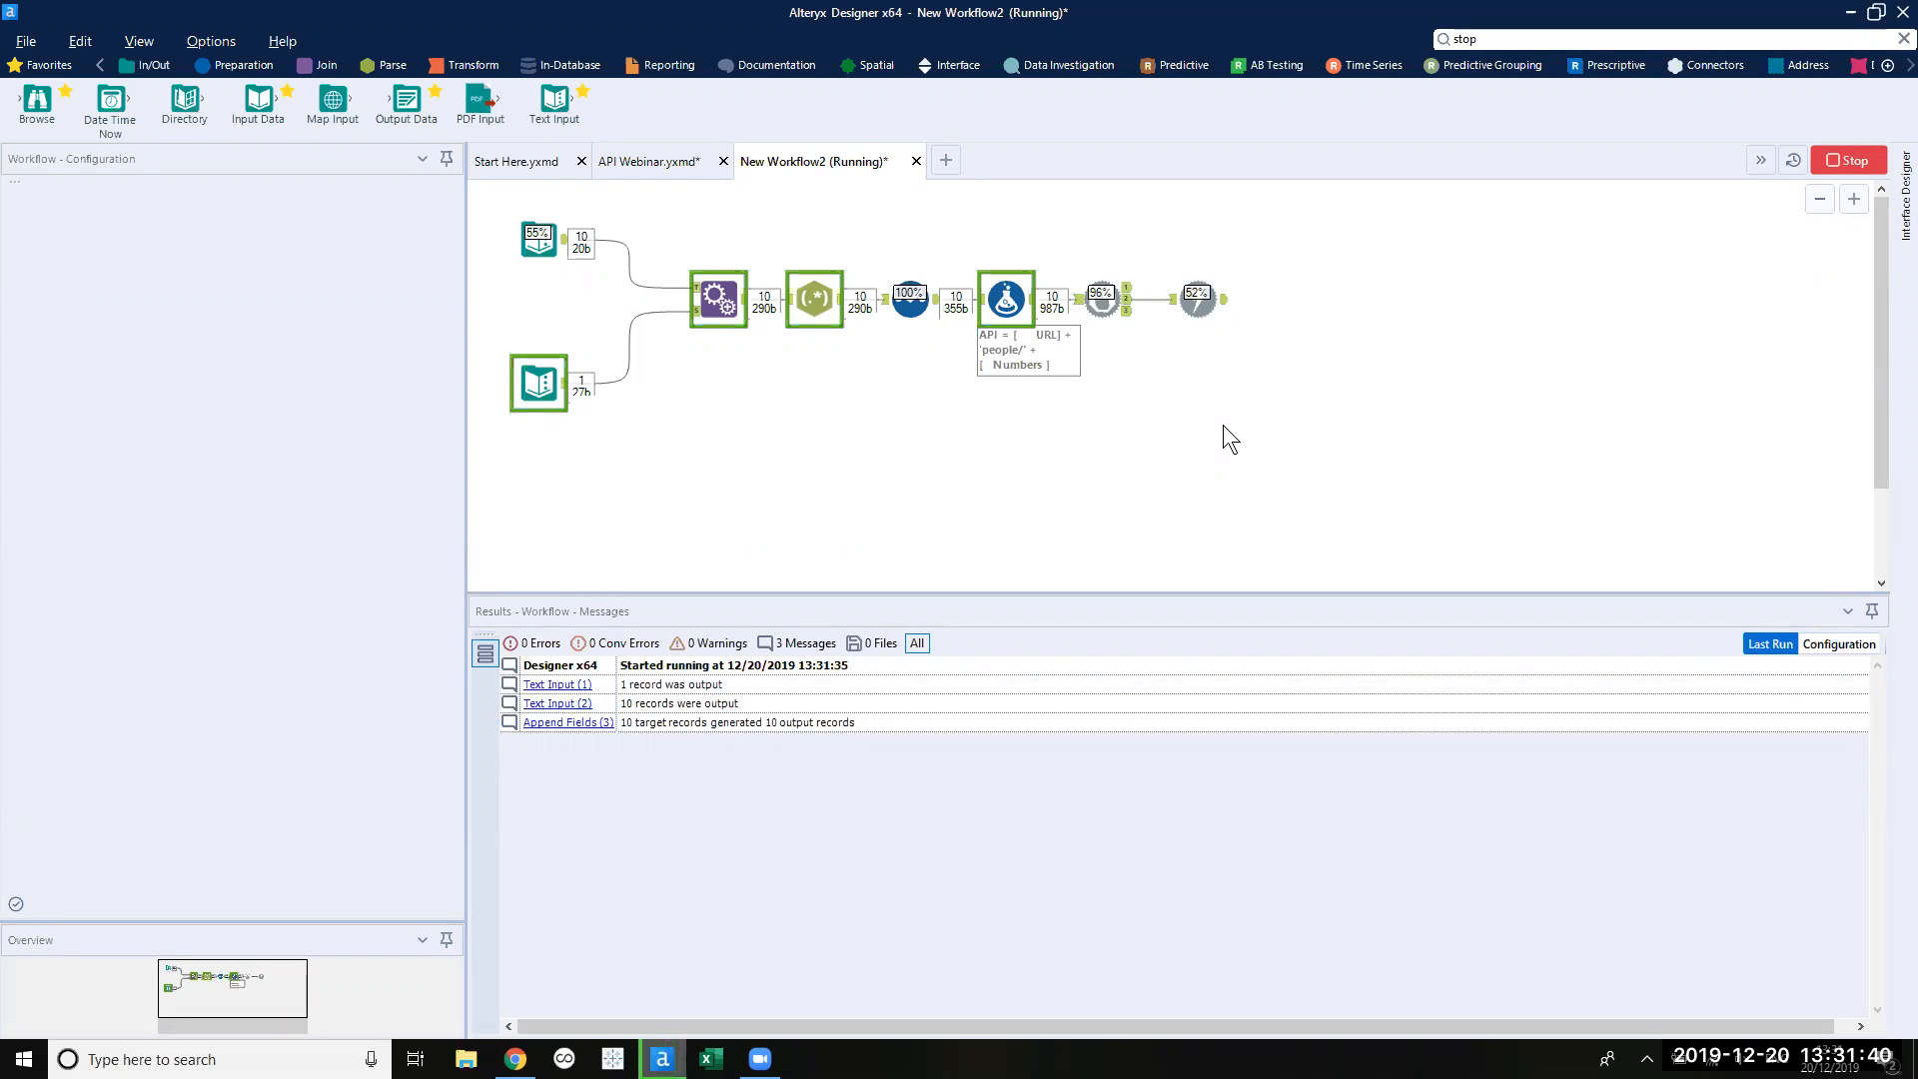
{"action": "left_click", "coordinate": [1227, 310]}
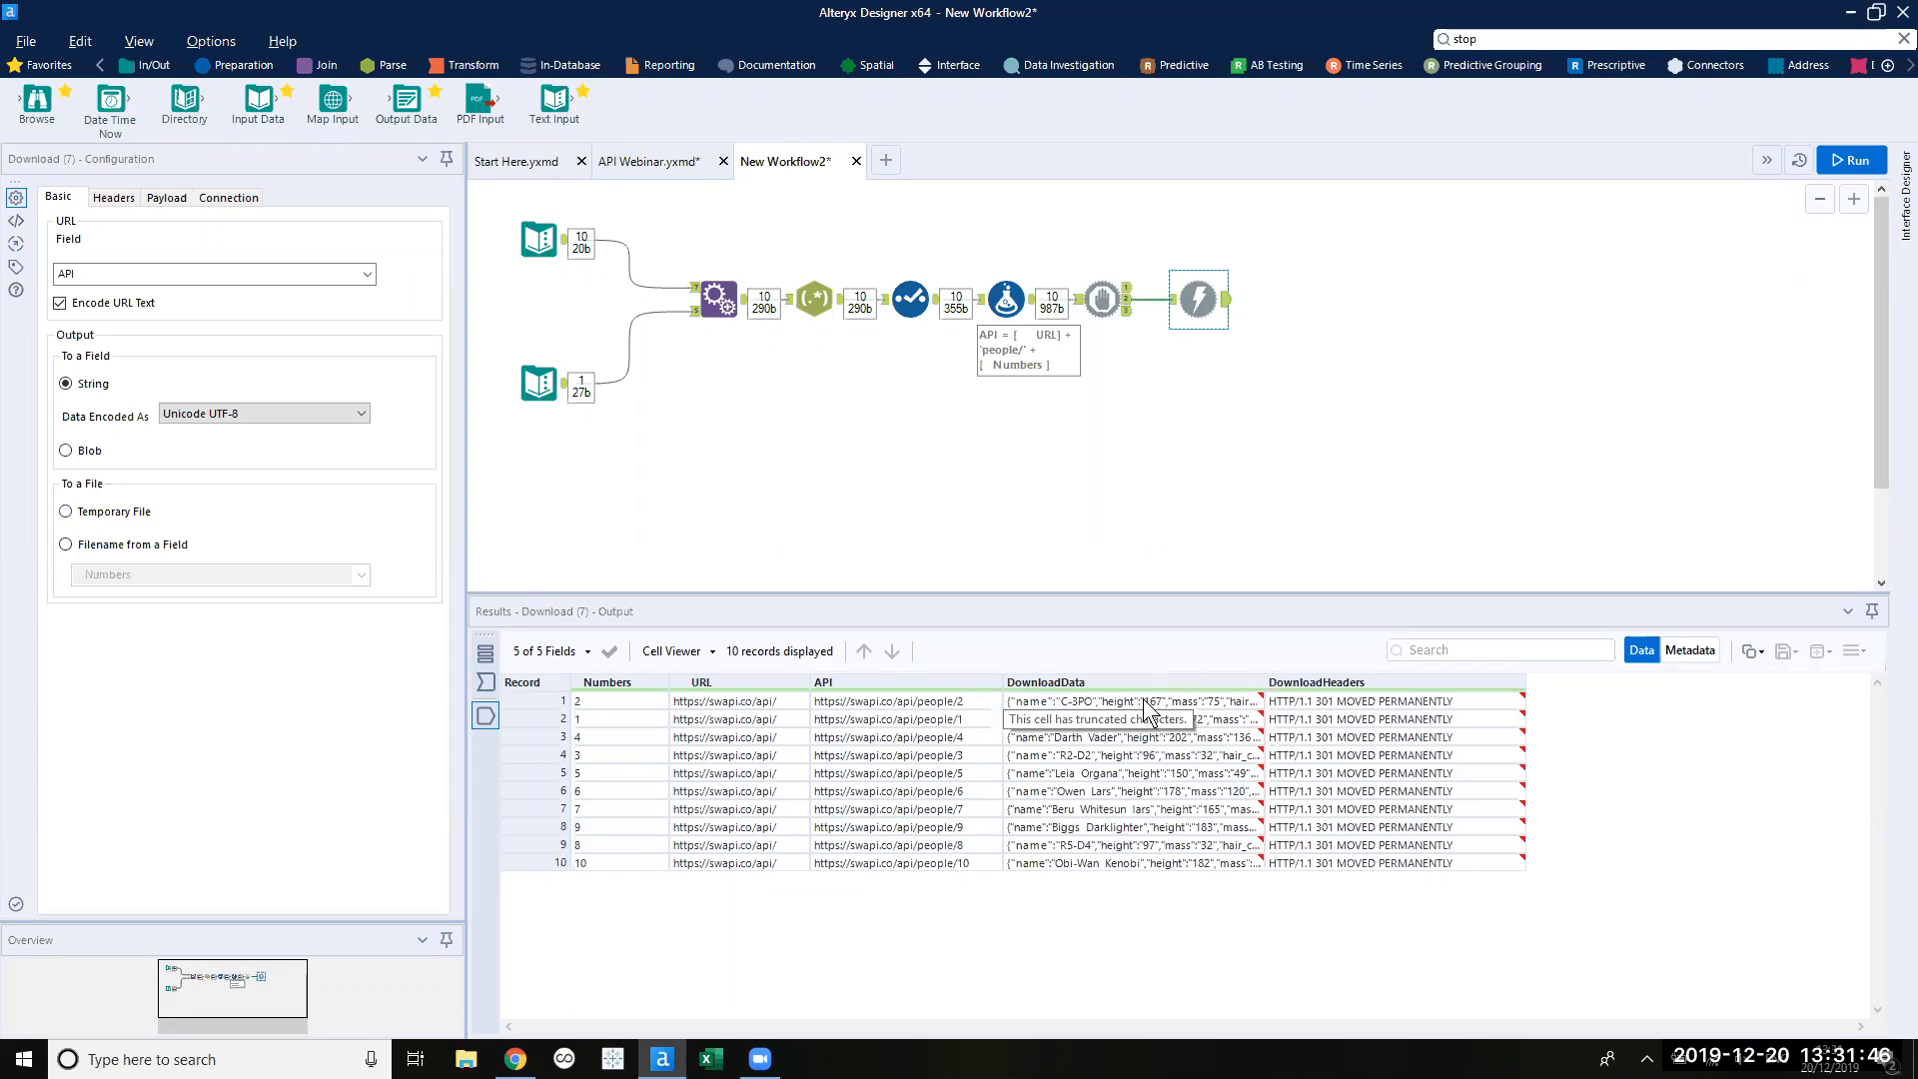
{"action": "left_click_drag", "start_coordinate": [37, 100], "coordinate": [1316, 304]}
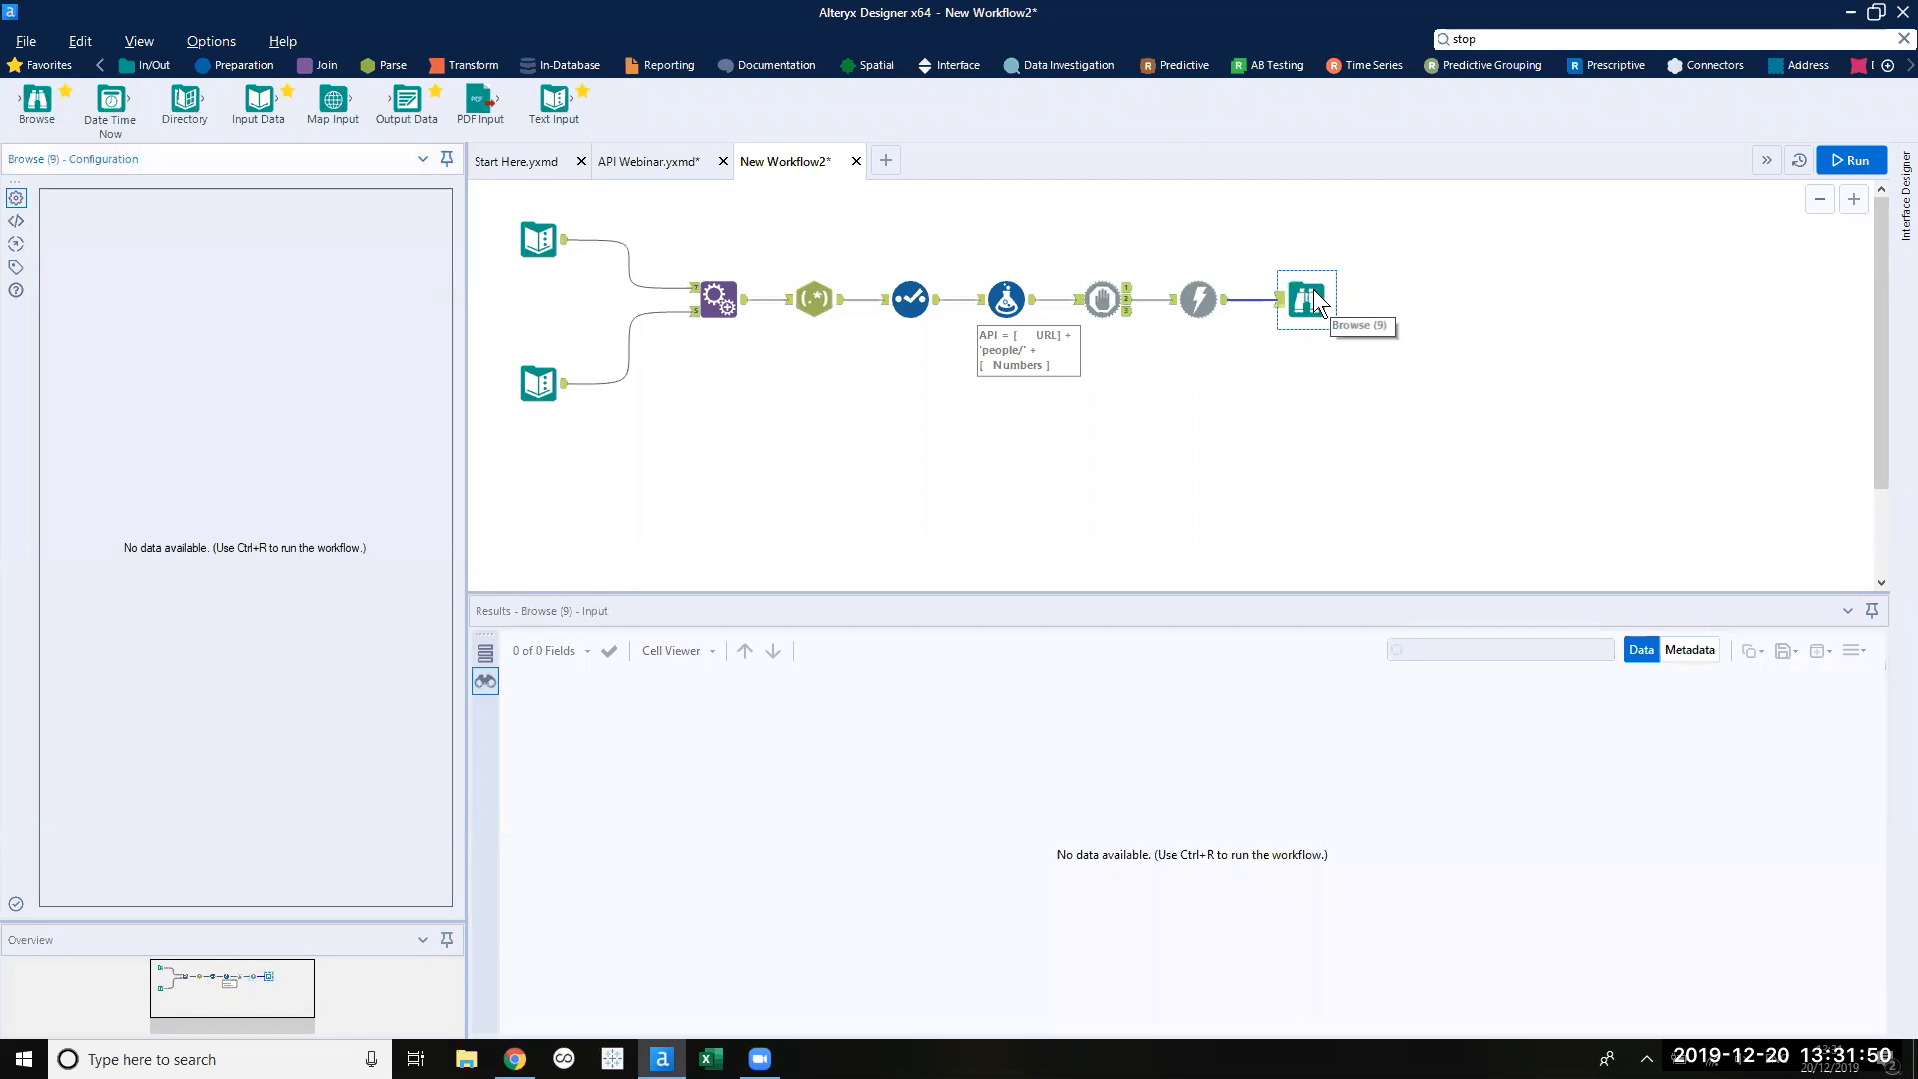
Cache and run the workflow at the Formula tool.
{"action": "left_click", "coordinate": [1099, 298]}
{"action": "right_click", "coordinate": [1098, 299]}
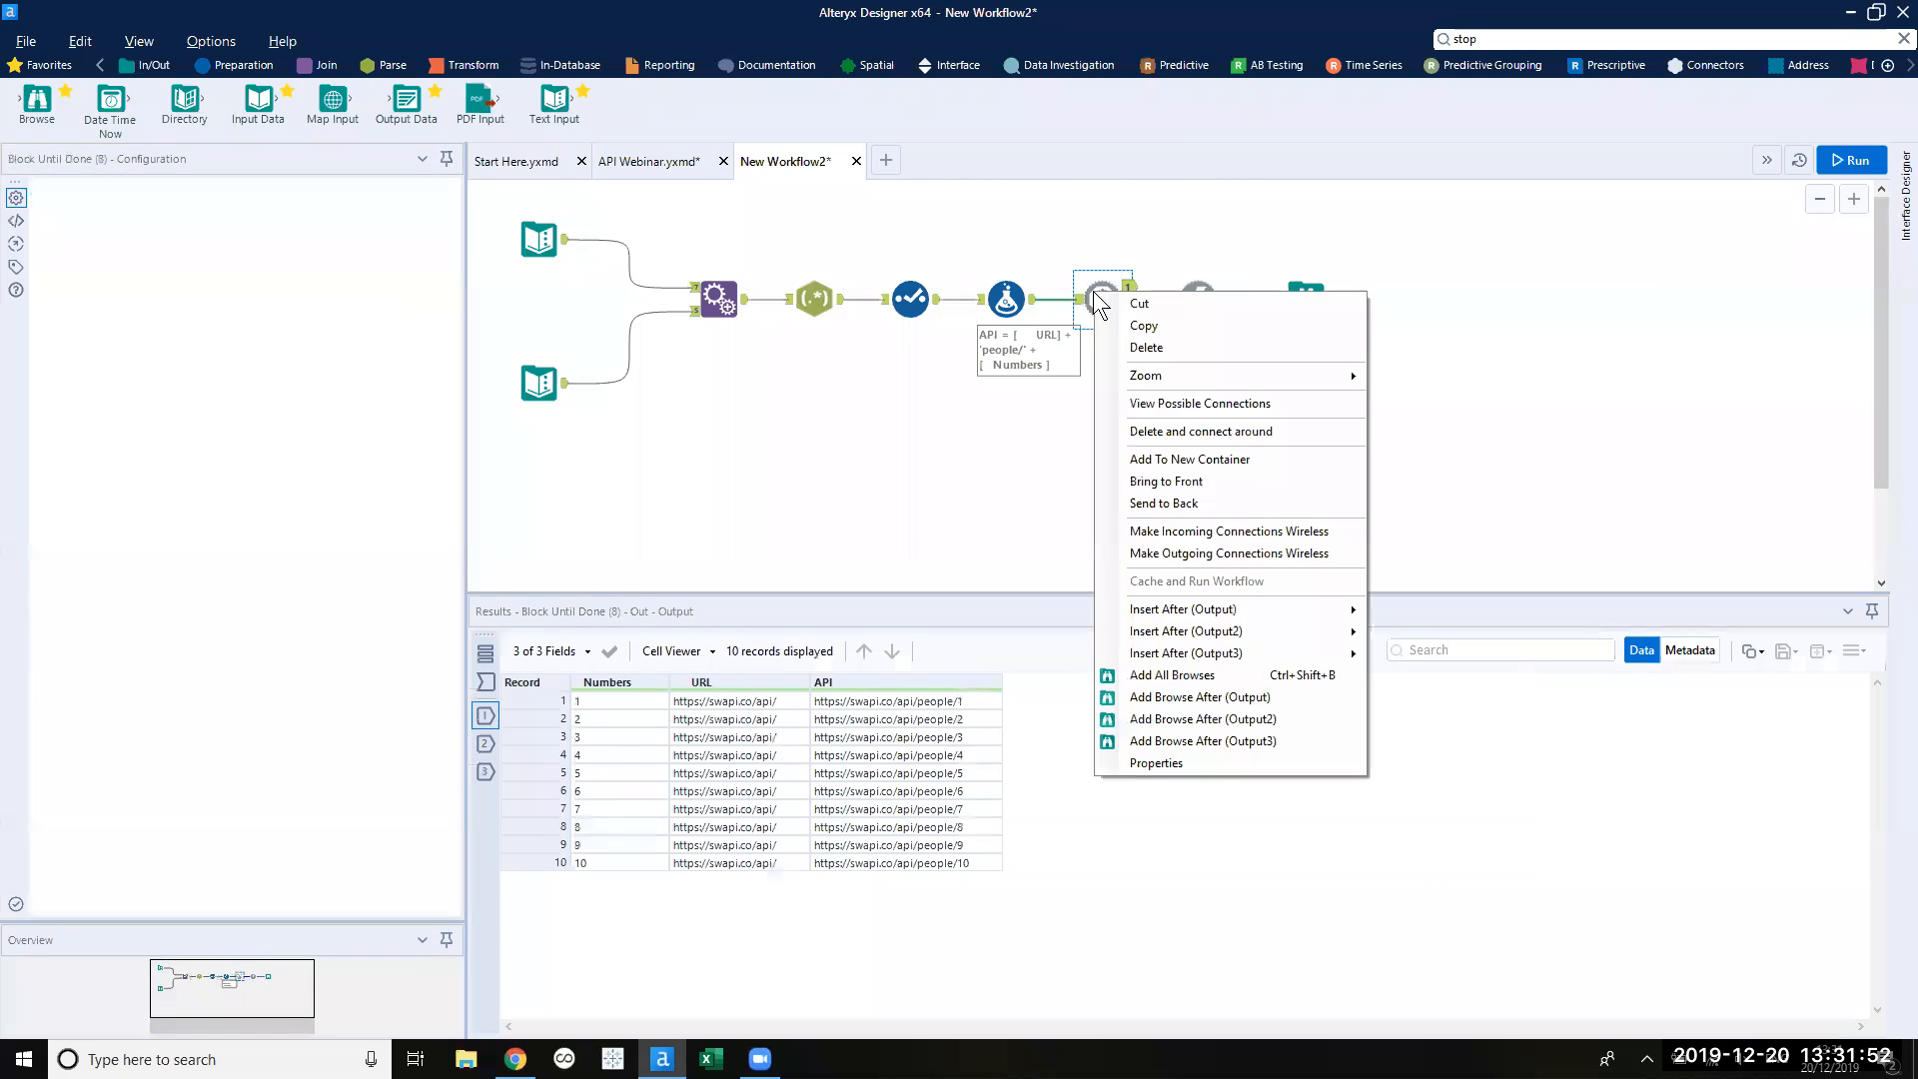
{"action": "left_click", "coordinate": [1118, 220]}
{"action": "right_click", "coordinate": [1003, 311]}
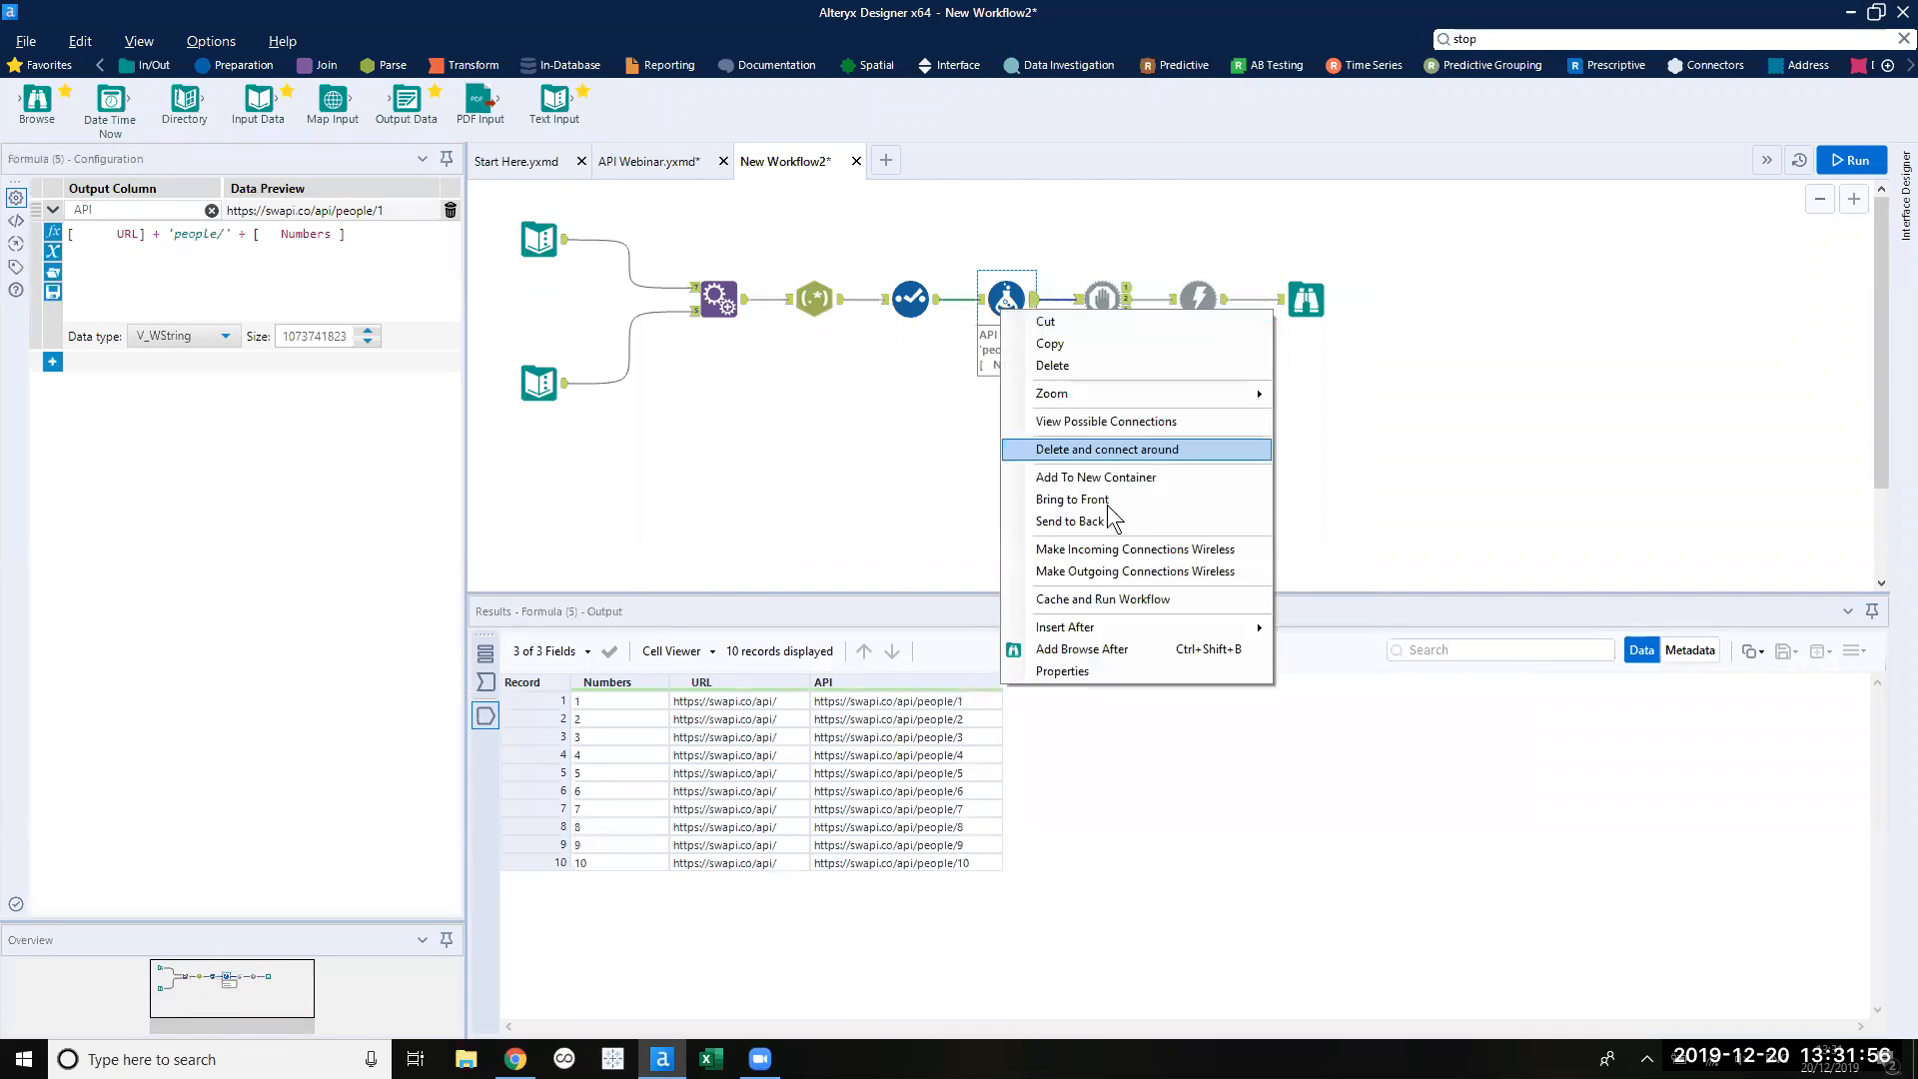
{"action": "left_click", "coordinate": [1109, 598]}
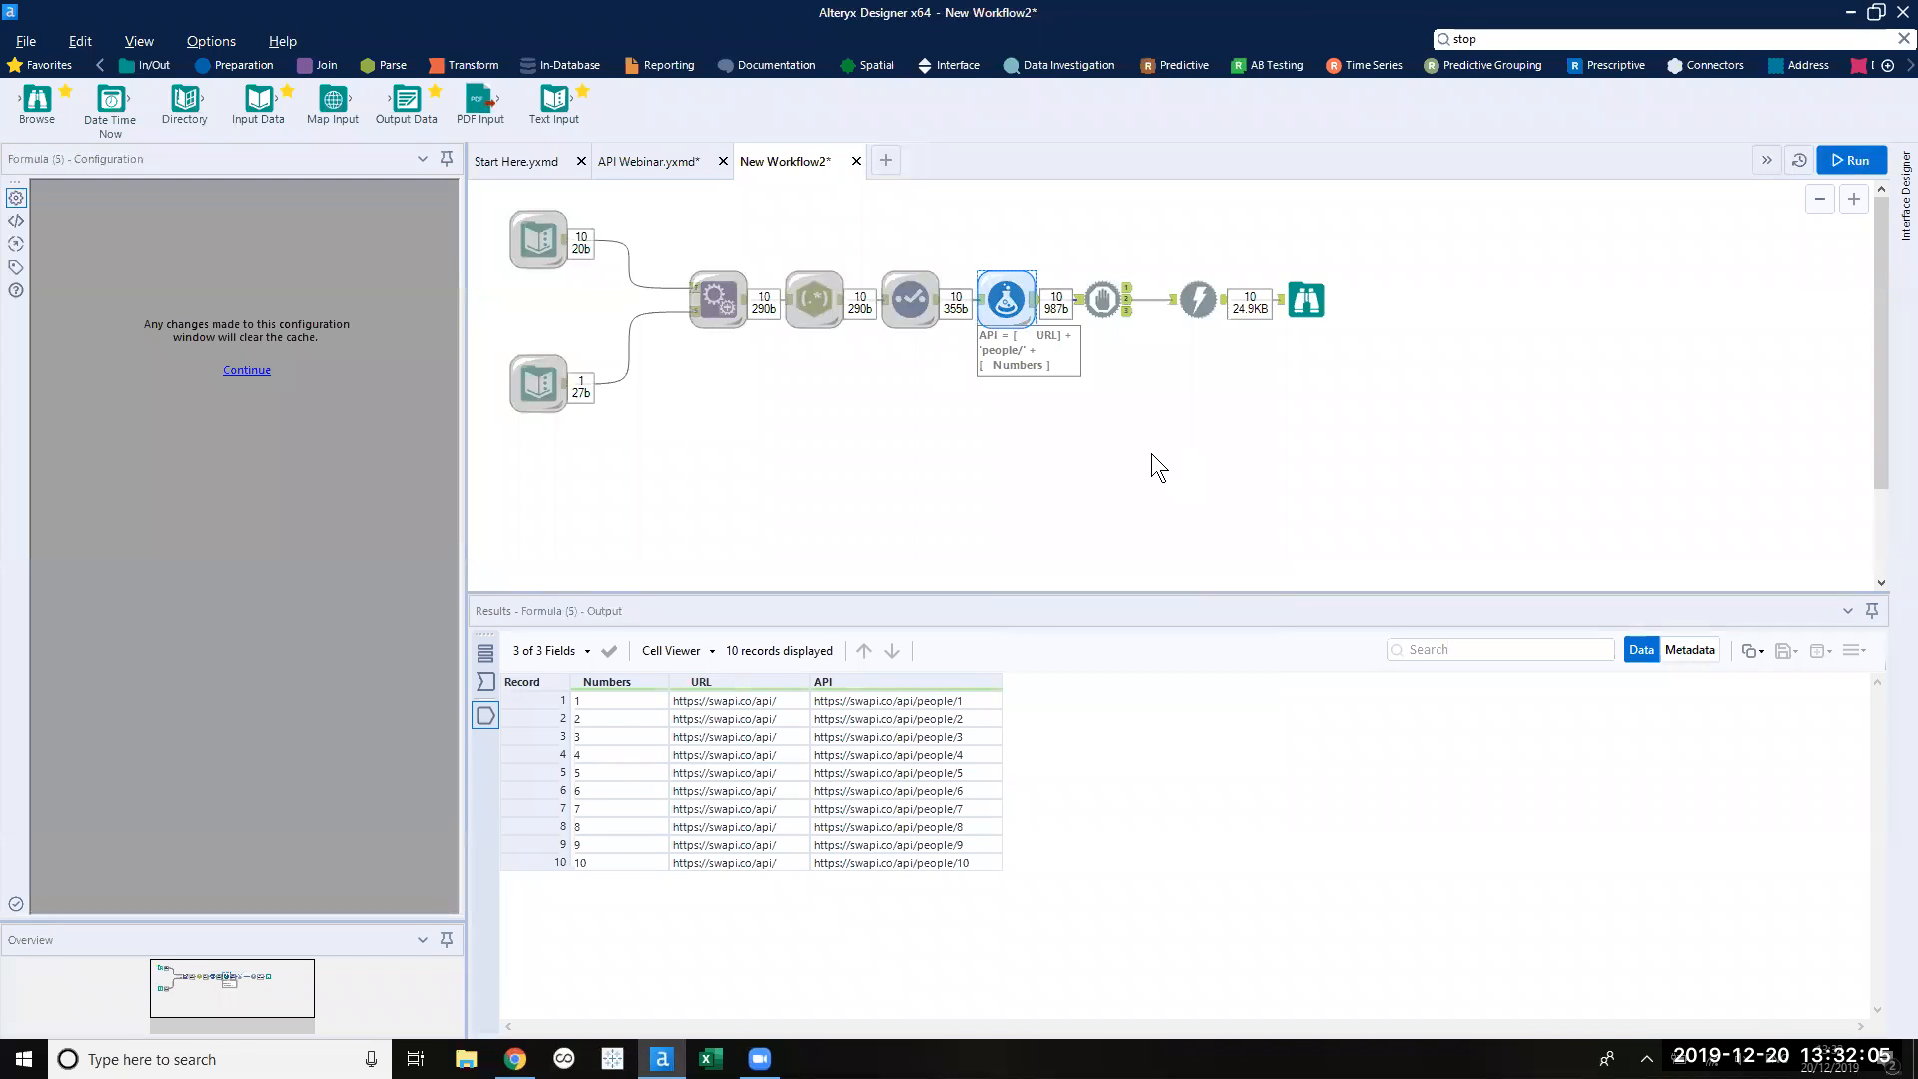
Examine the Browse tool's results, reading the full DownloadData text of records 1 and 3.
{"action": "left_click", "coordinate": [1310, 294]}
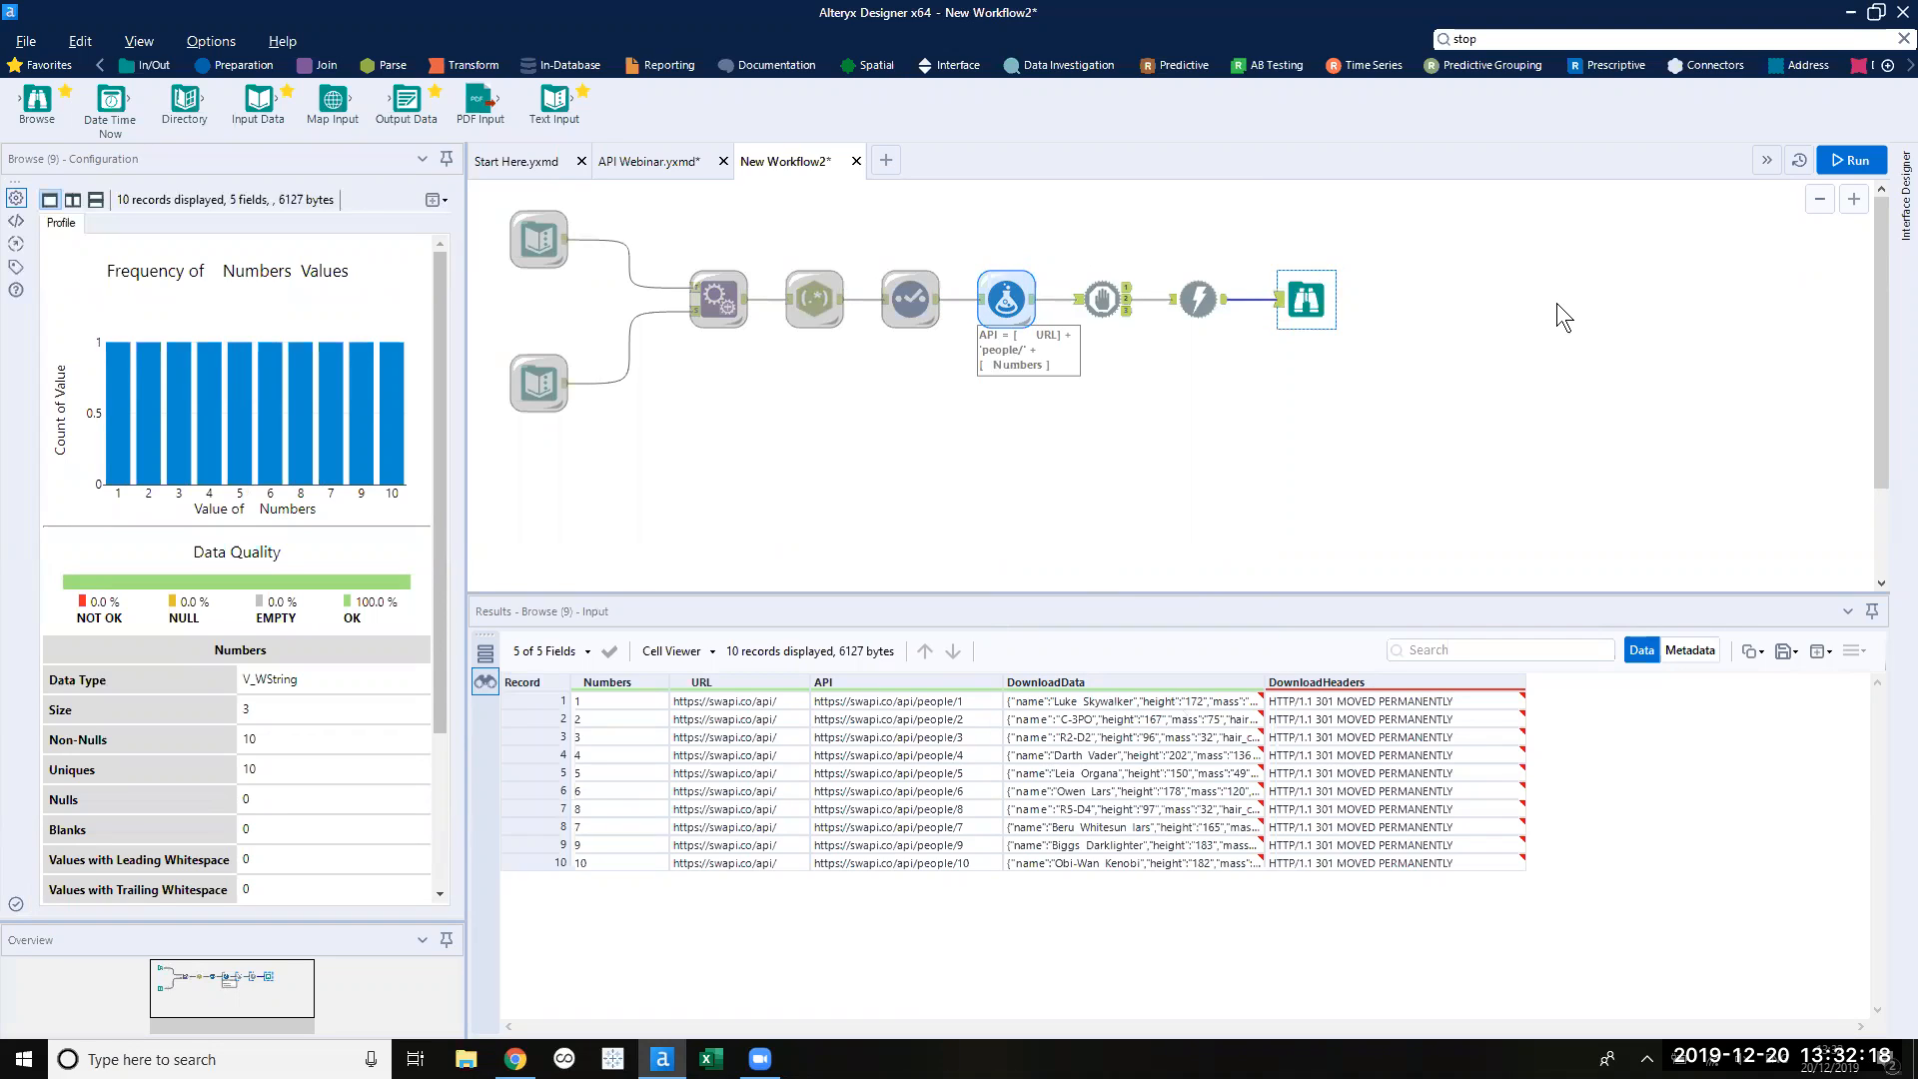
{"action": "left_click", "coordinate": [1195, 290], "text": "ctrl"}
{"action": "left_click", "coordinate": [1272, 299]}
{"action": "left_click", "coordinate": [1178, 701]}
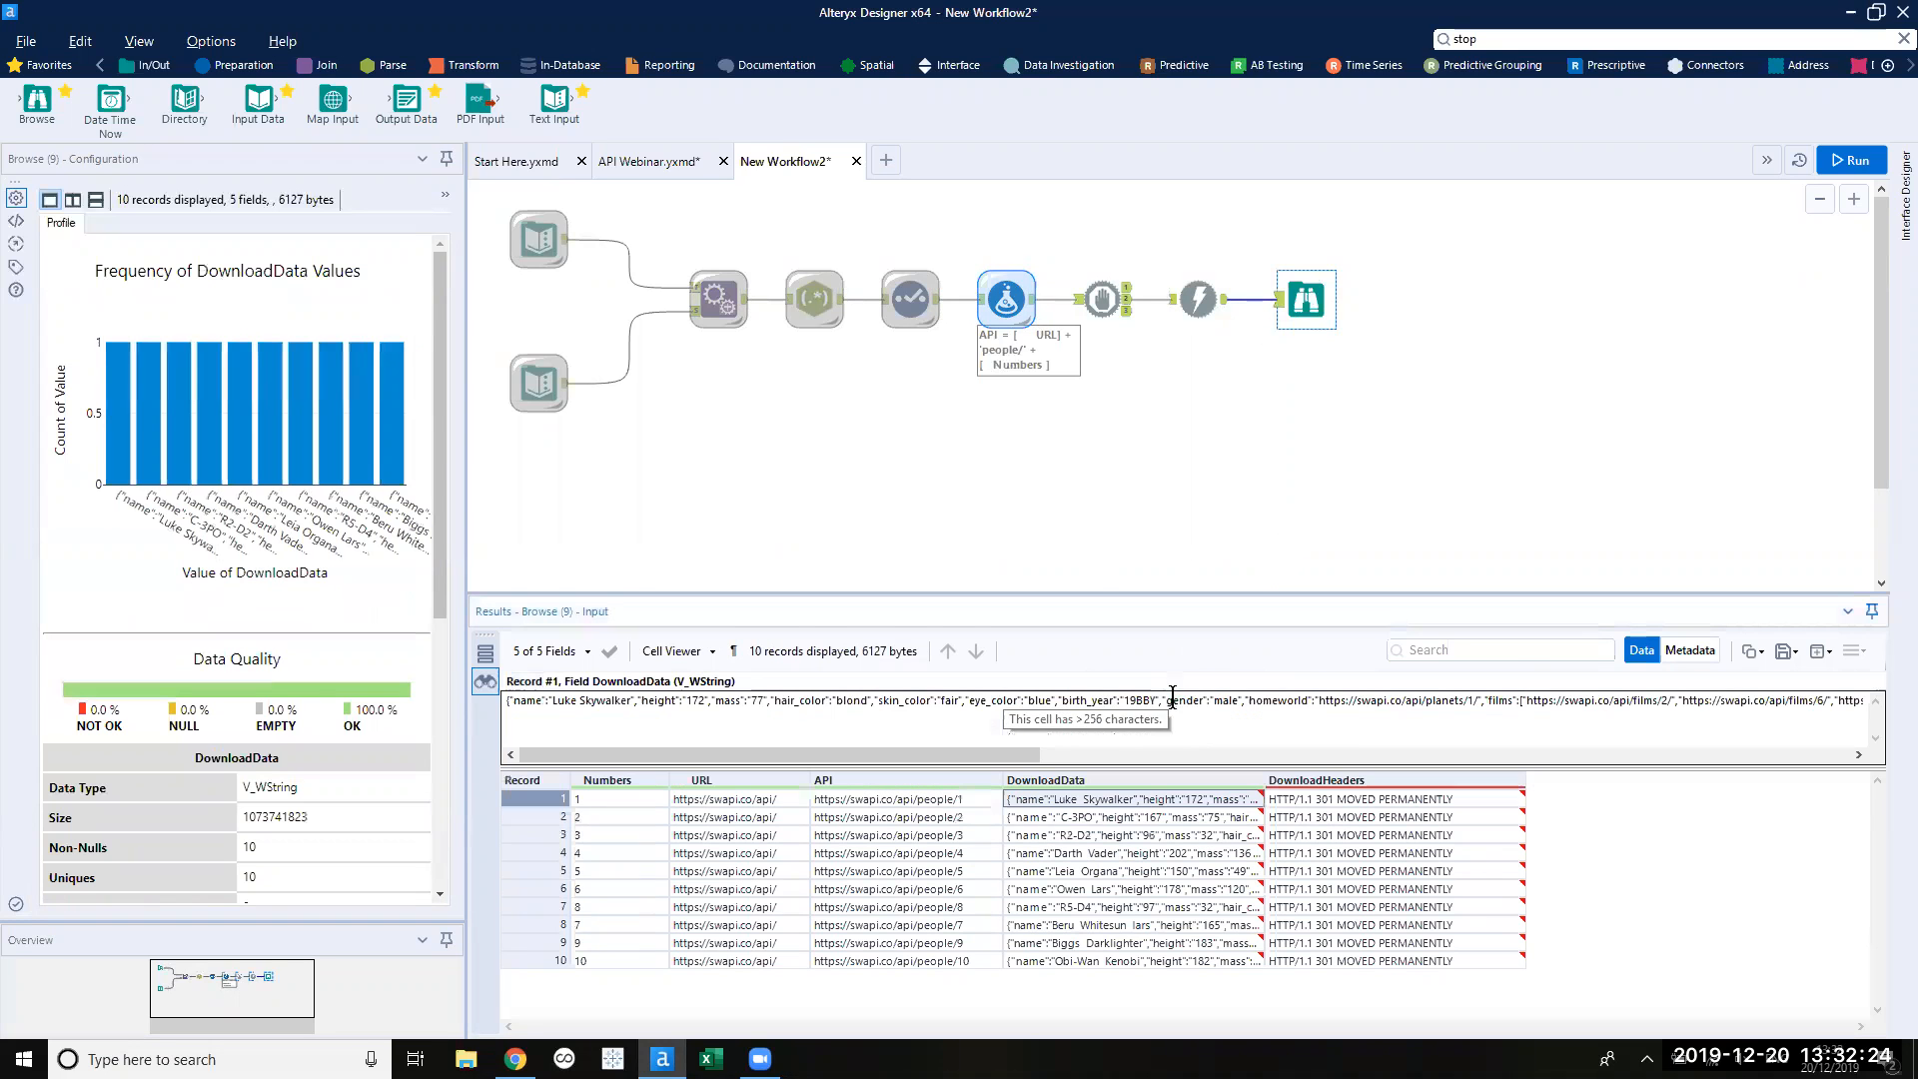
{"action": "left_click_drag", "start_coordinate": [945, 754], "coordinate": [837, 744]}
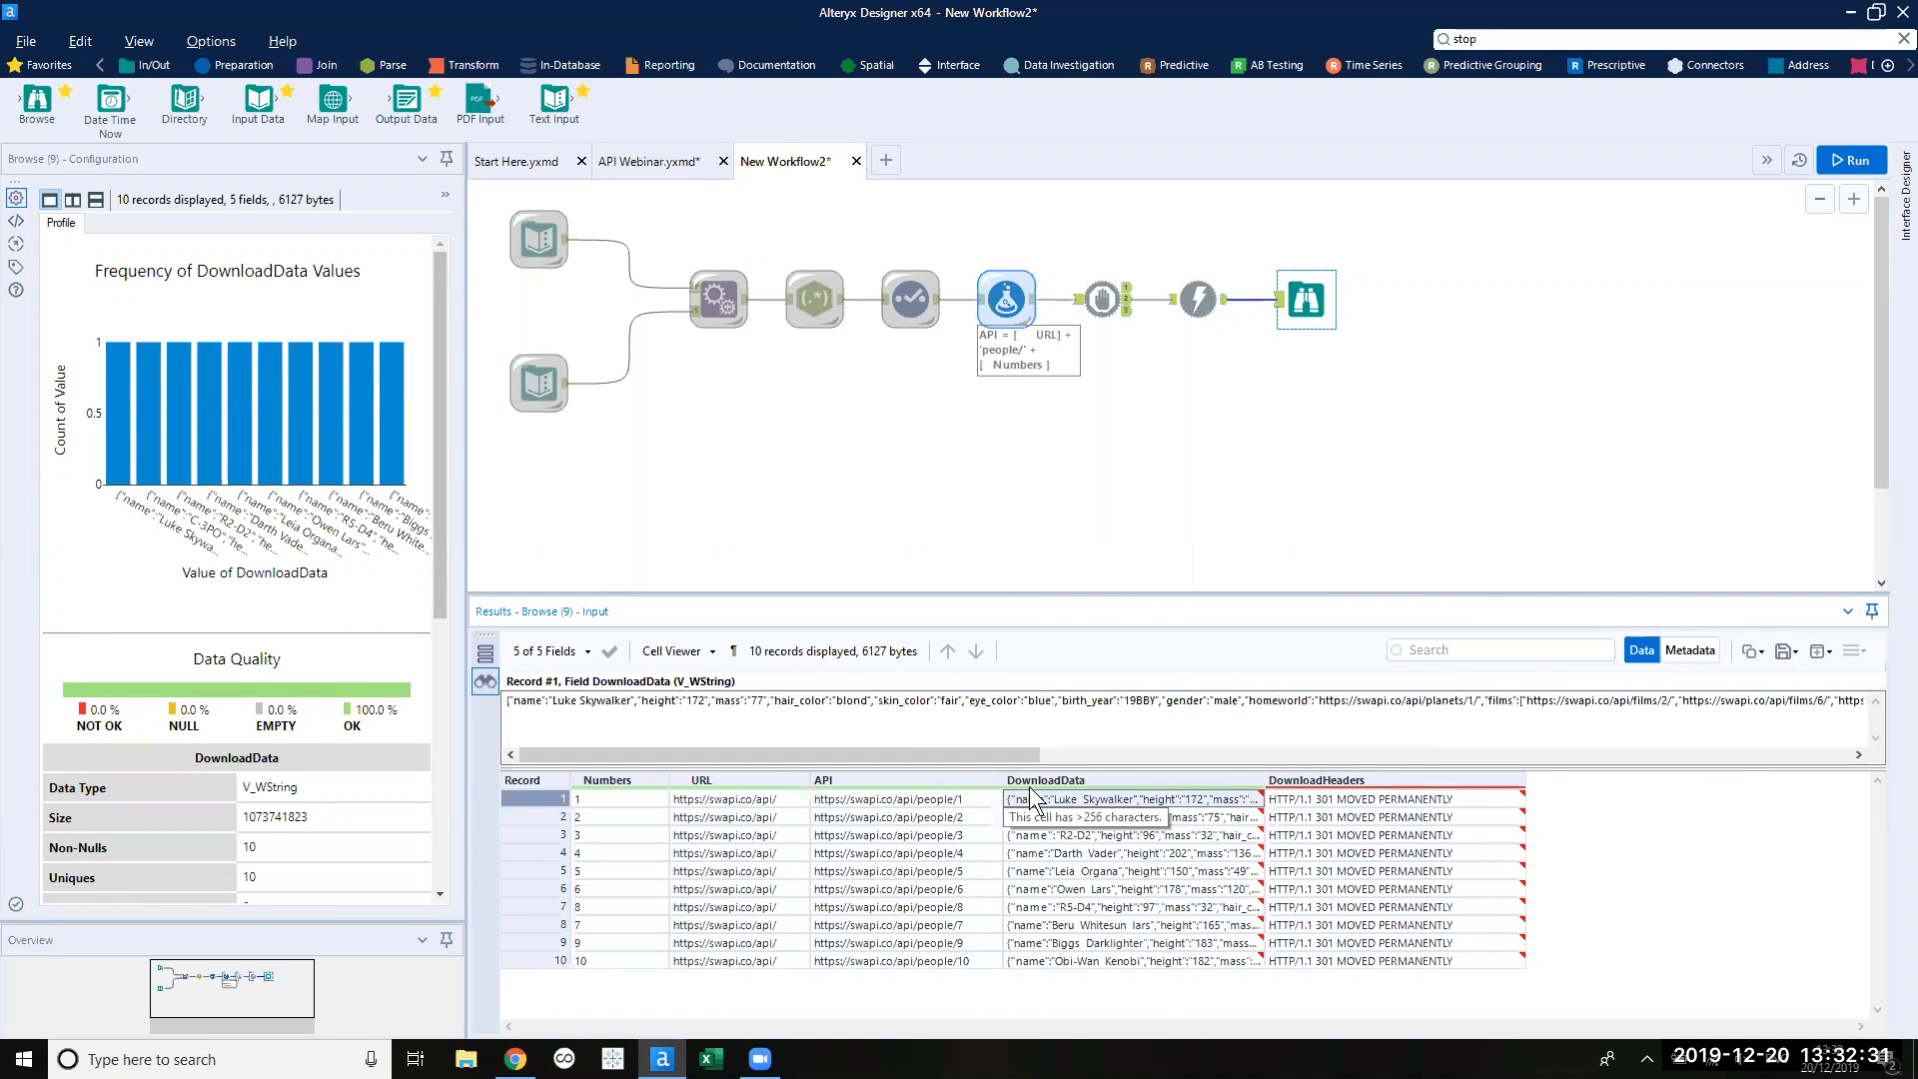
{"action": "left_click", "coordinate": [1149, 836]}
{"action": "mouse_move", "coordinate": [1020, 747]}
{"action": "left_mouse_down"}
{"action": "mouse_move", "coordinate": [1055, 752]}
{"action": "mouse_move", "coordinate": [1020, 753]}
{"action": "left_mouse_up"}
Group all the workflow's tools in a new container and shift it slightly down on the canvas.
{"action": "left_click", "coordinate": [1054, 529]}
{"action": "left_click_drag", "start_coordinate": [1388, 198], "coordinate": [497, 434]}
{"action": "right_click", "coordinate": [534, 392]}
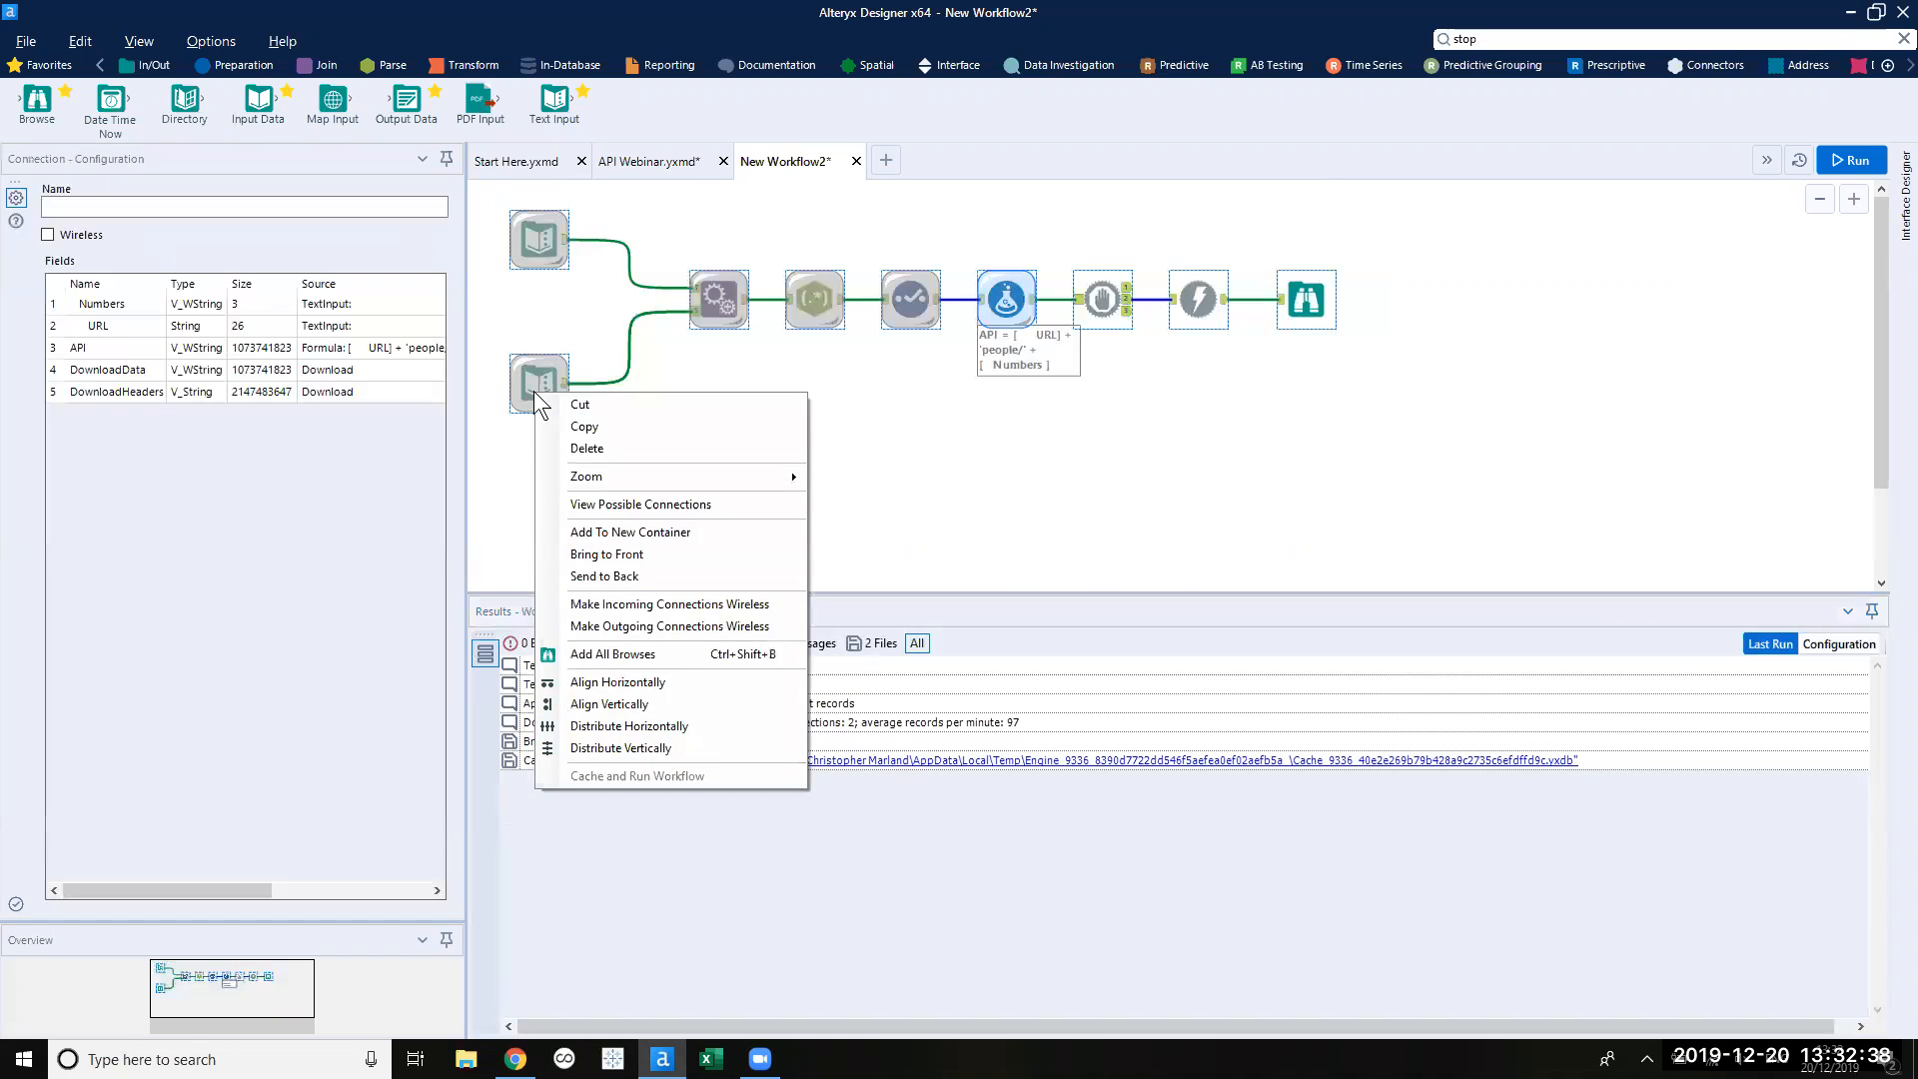
{"action": "left_click", "coordinate": [659, 525]}
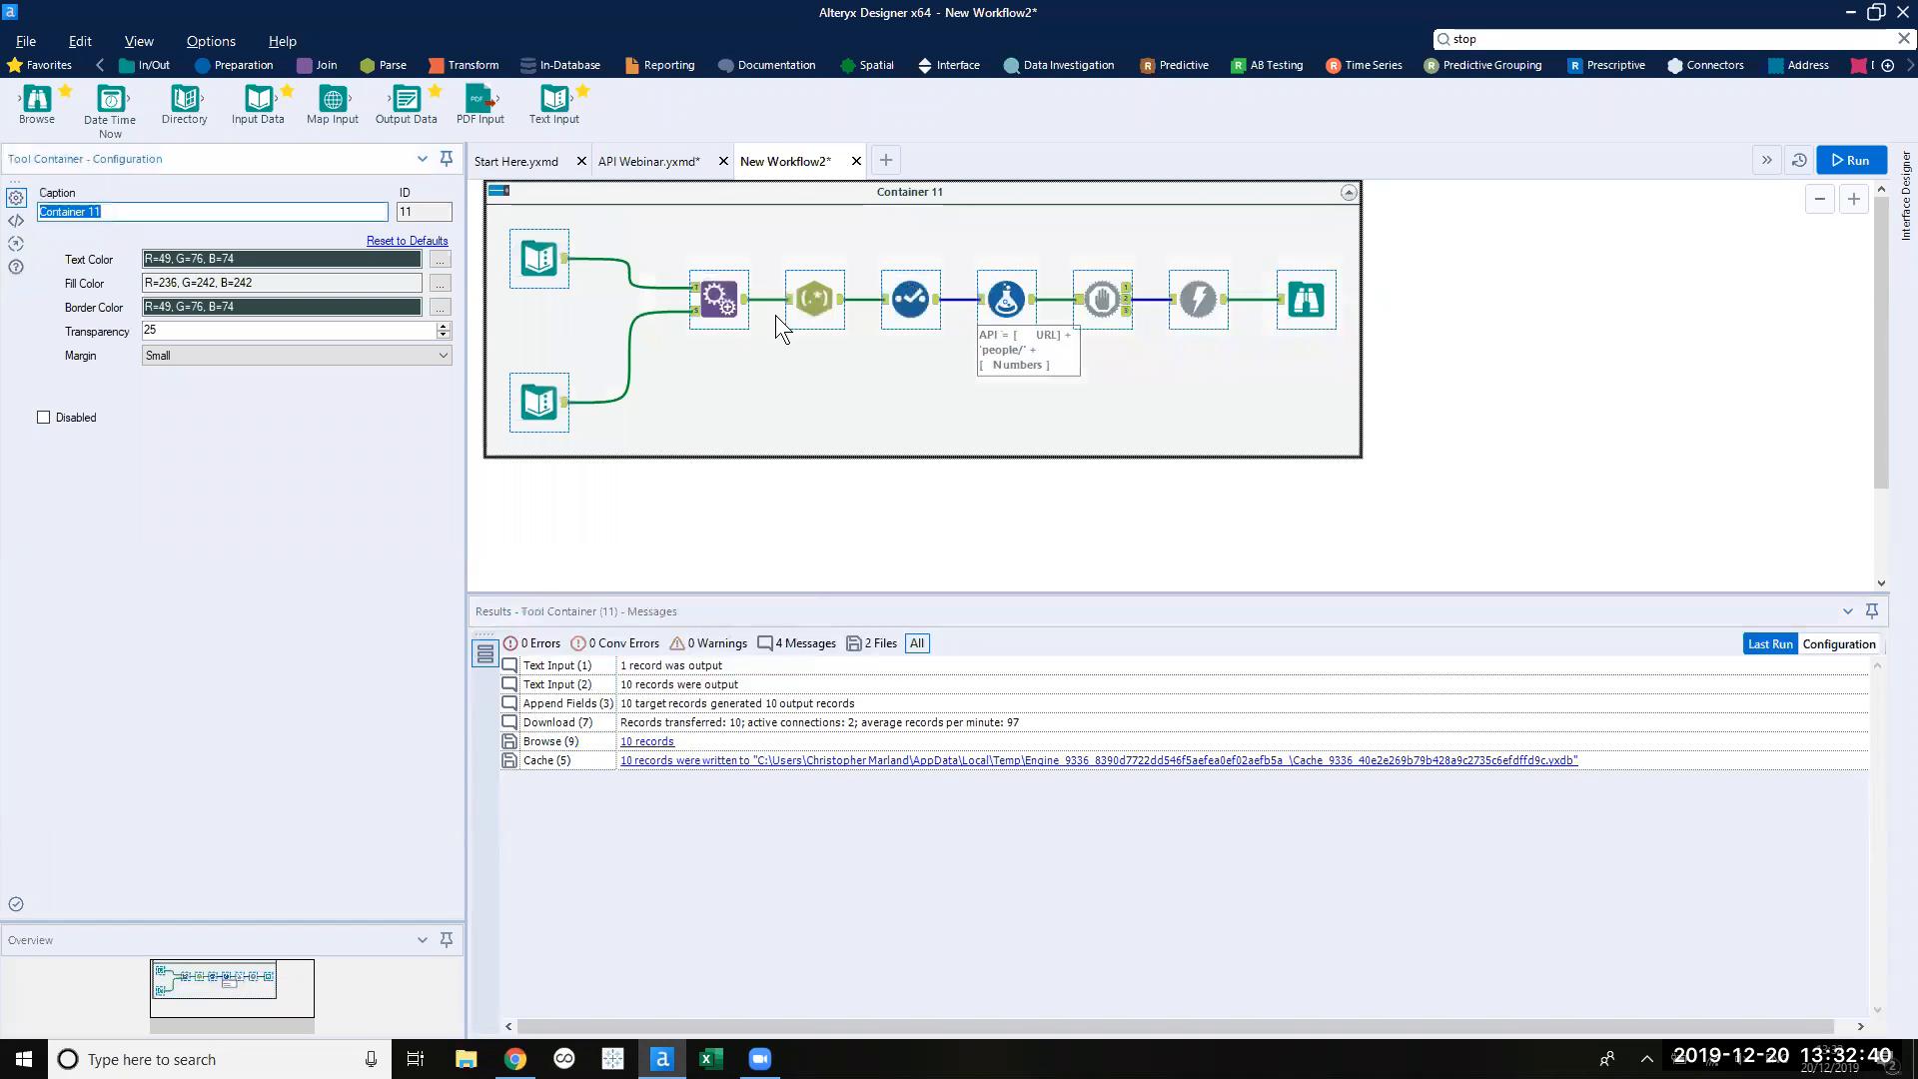
{"action": "left_click_drag", "start_coordinate": [834, 192], "coordinate": [846, 228]}
Change the tool container's caption to People.
{"action": "left_click", "coordinate": [294, 230]}
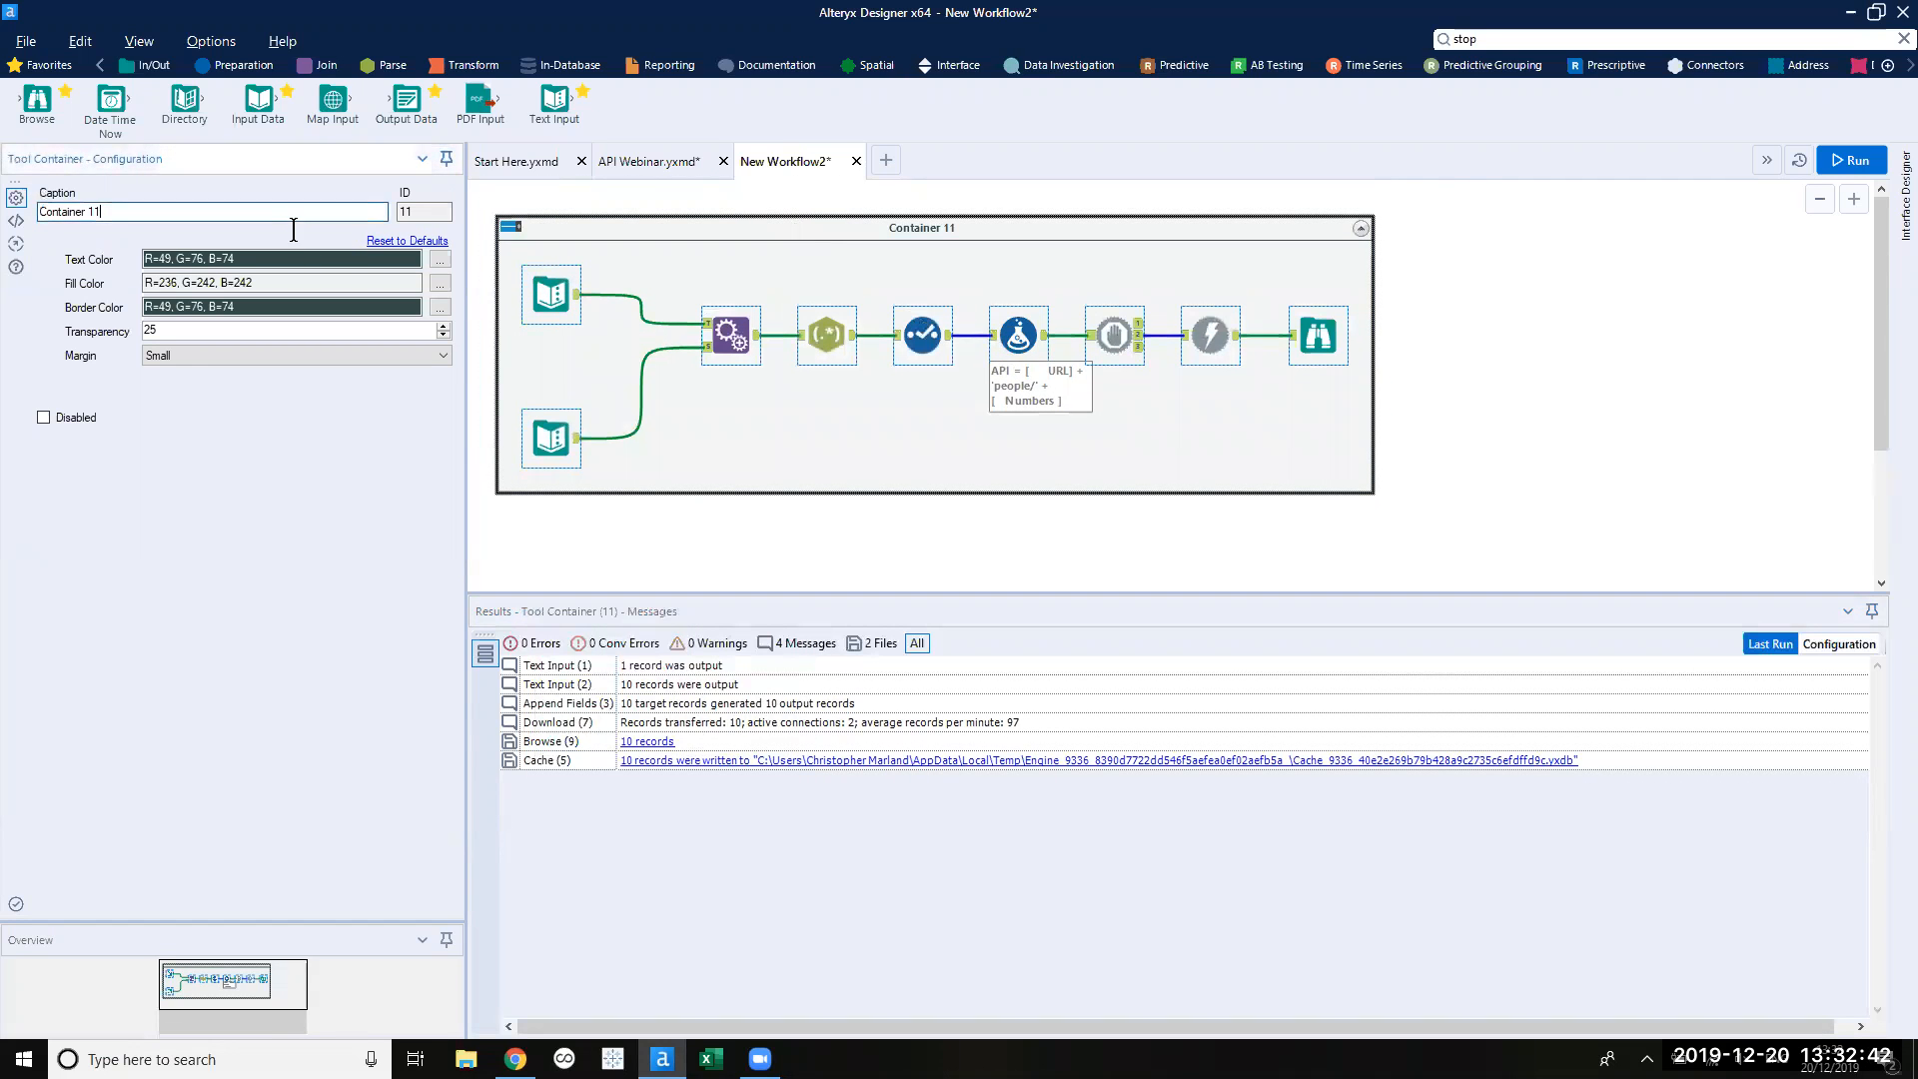
{"action": "key", "text": "BackSpace"}
{"action": "key", "text": "BackSpace"}
{"action": "key", "text": "BackSpace"}
{"action": "key", "text": "BackSpace"}
{"action": "key", "text": "BackSpace"}
{"action": "key", "text": "BackSpace"}
{"action": "key", "text": "BackSpace"}
{"action": "key", "text": "BackSpace"}
{"action": "key", "text": "BackSpace"}
{"action": "key", "text": "BackSpace"}
{"action": "key", "text": "BackSpace"}
{"action": "key", "text": "BackSpace"}
{"action": "type", "text": "People"}
{"action": "left_click", "coordinate": [1530, 354]}
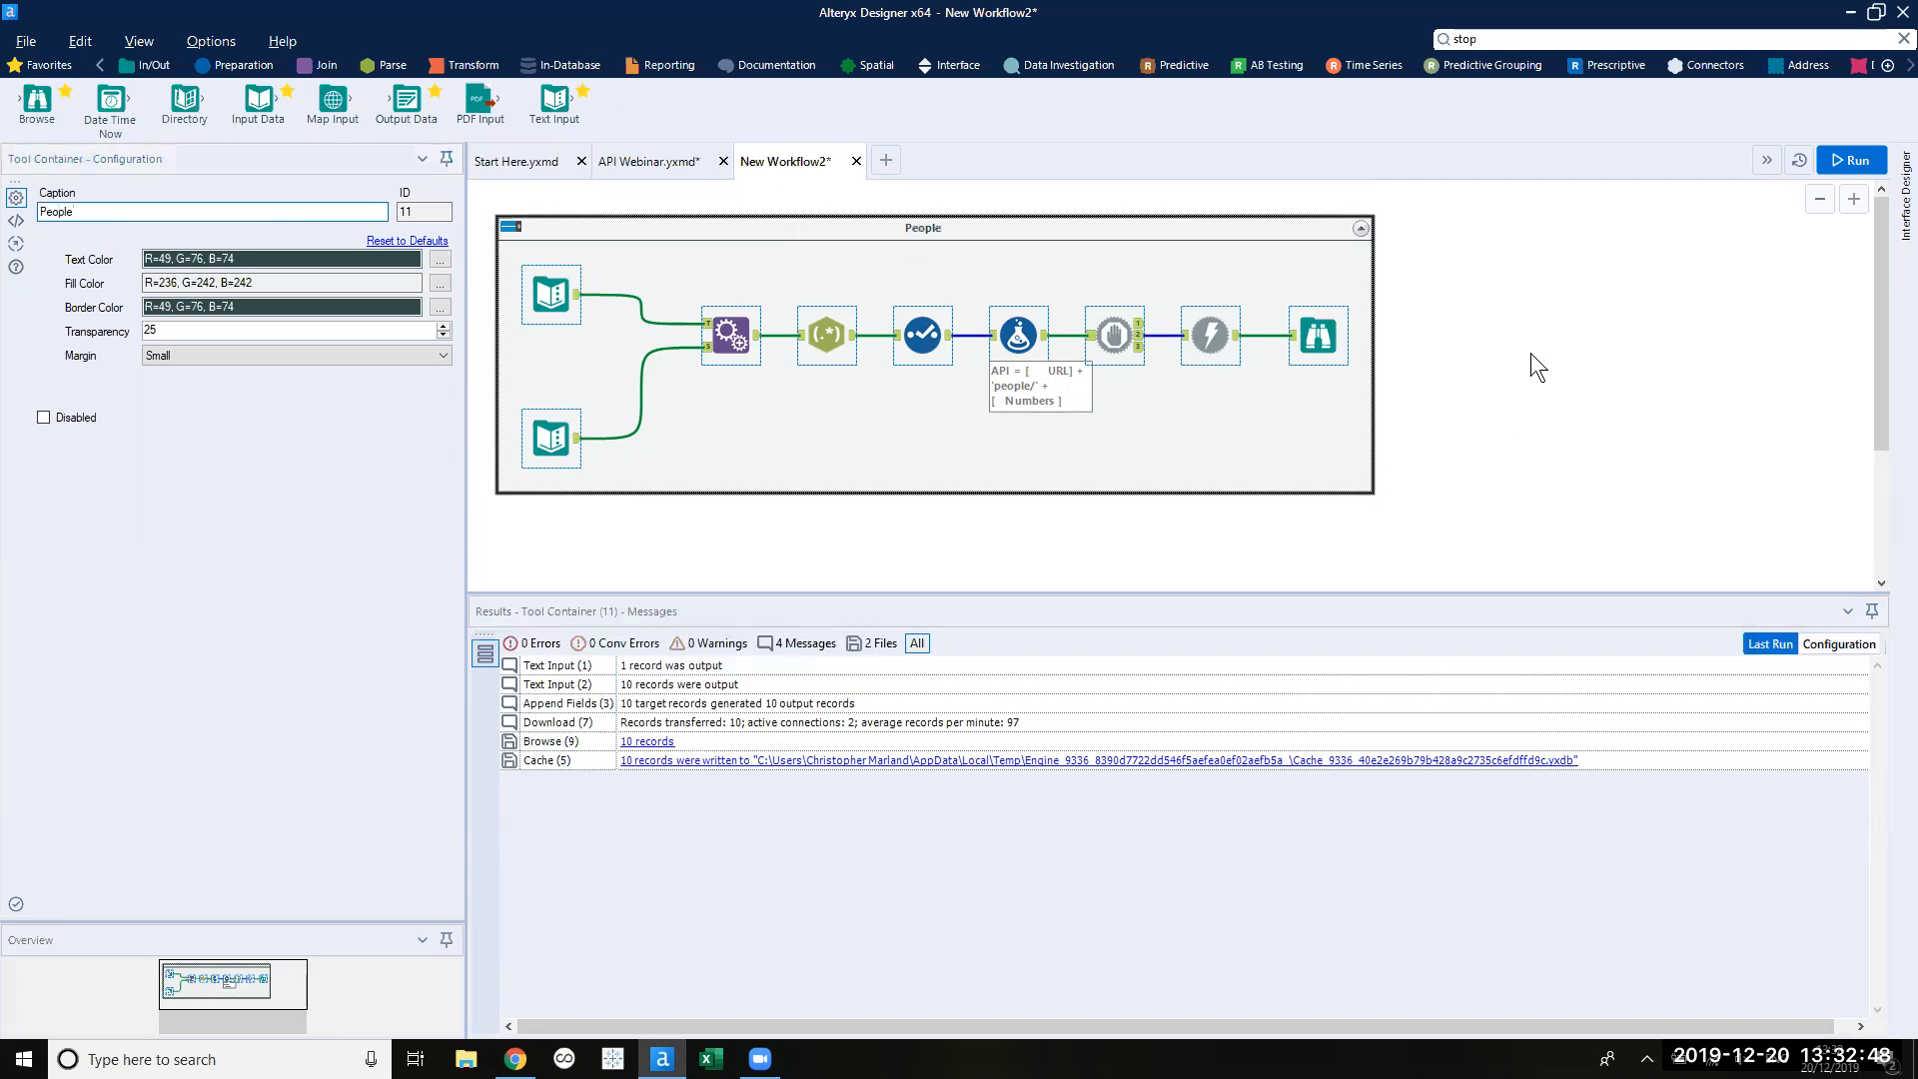
Copy the People container's Numbers Text Input tool and paste the duplicate onto the empty canvas below the container.
{"action": "scroll", "coordinate": [1520, 342], "scroll_direction": "down", "scroll_amount": 5}
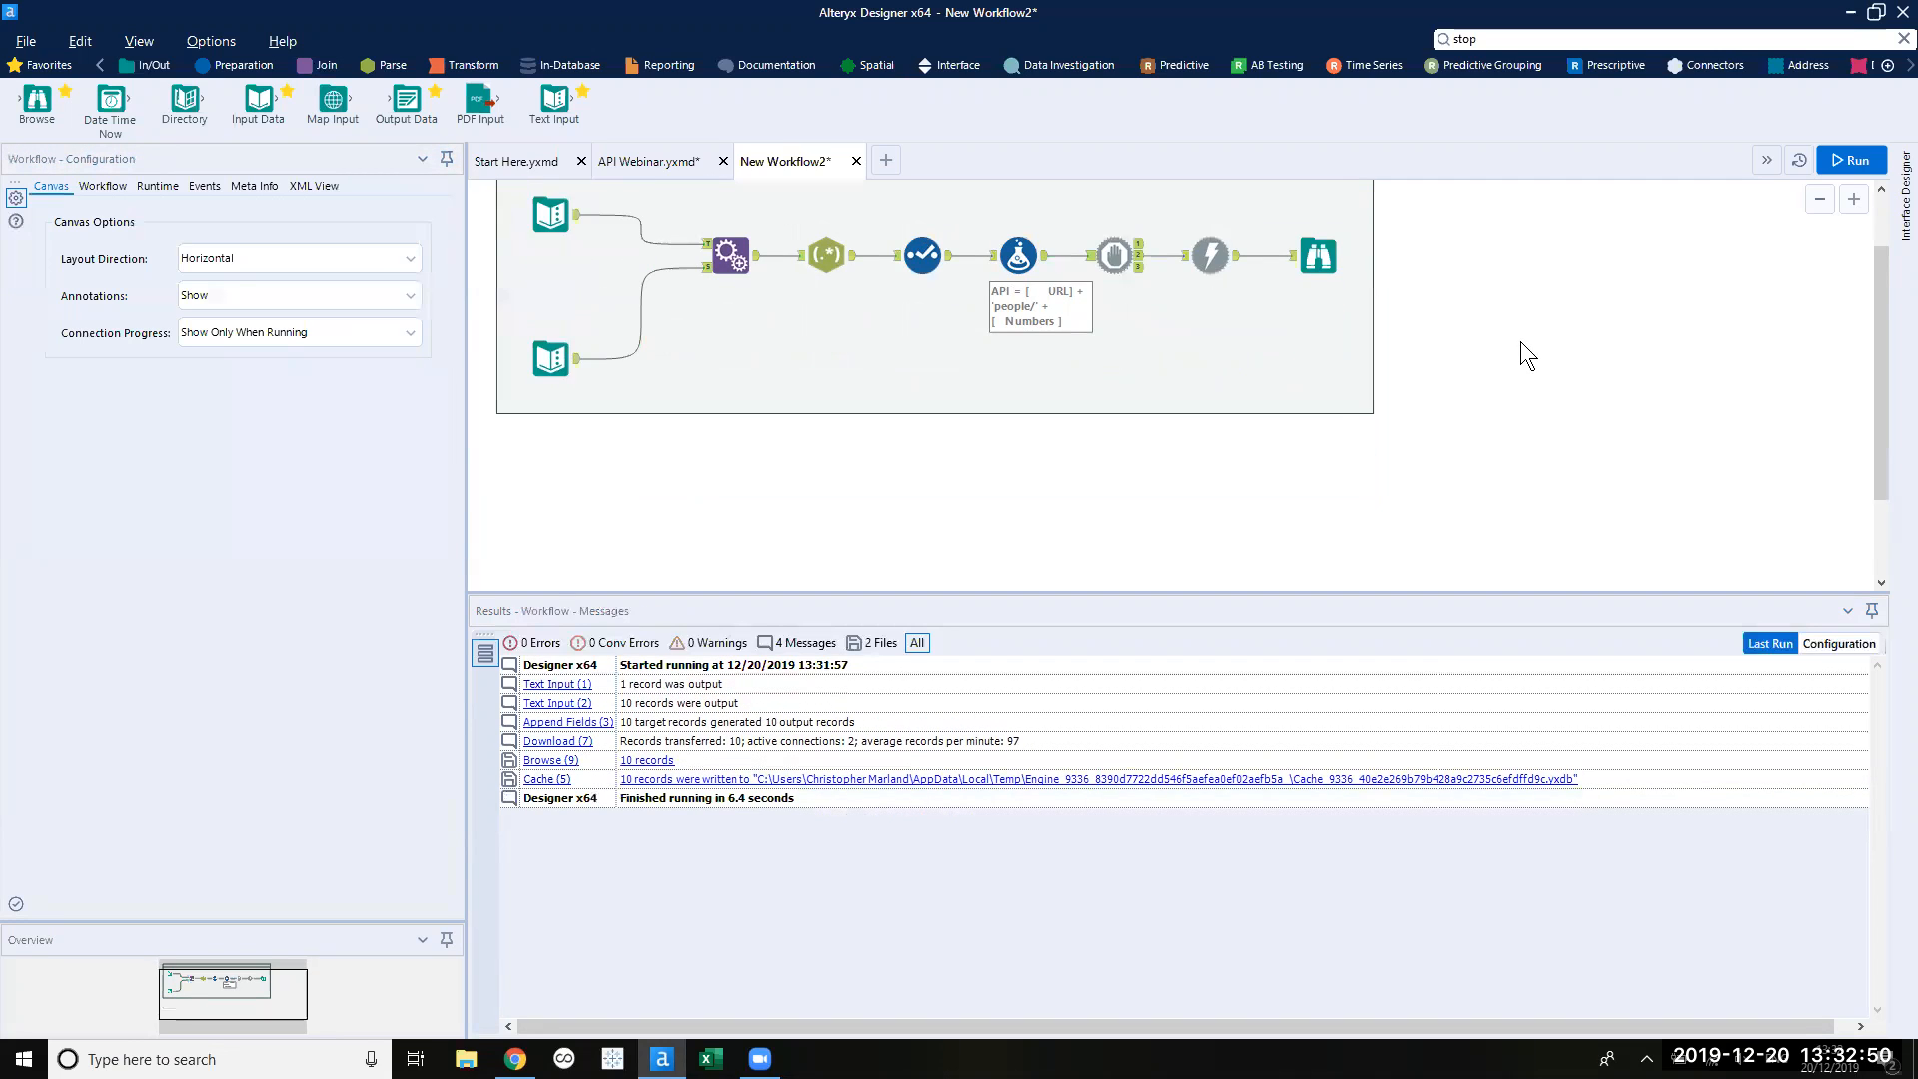
{"action": "mouse_move", "coordinate": [554, 100]}
{"action": "left_mouse_down"}
{"action": "mouse_move", "coordinate": [581, 214]}
{"action": "mouse_move", "coordinate": [571, 347]}
{"action": "mouse_move", "coordinate": [555, 110]}
{"action": "left_mouse_up"}
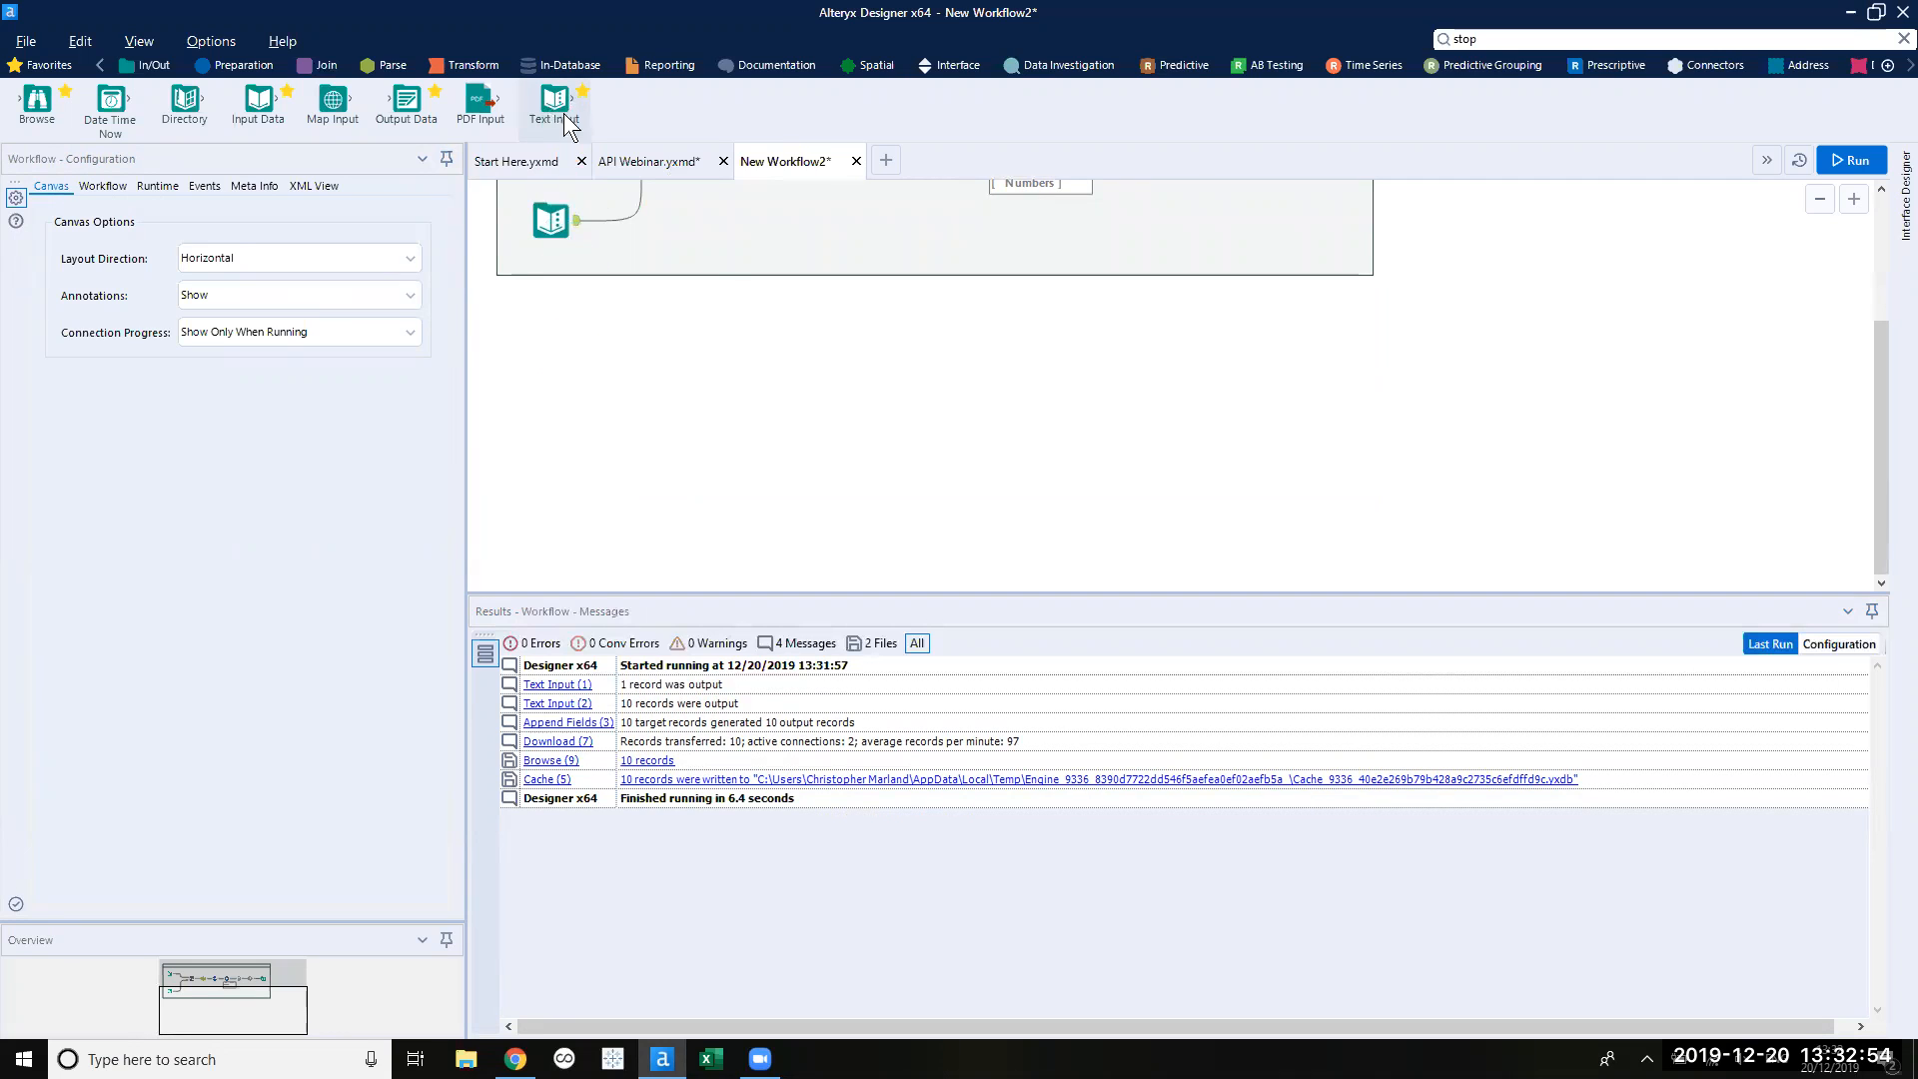
{"action": "scroll", "coordinate": [737, 392], "scroll_direction": "up", "scroll_amount": 5}
{"action": "left_click", "coordinate": [549, 266]}
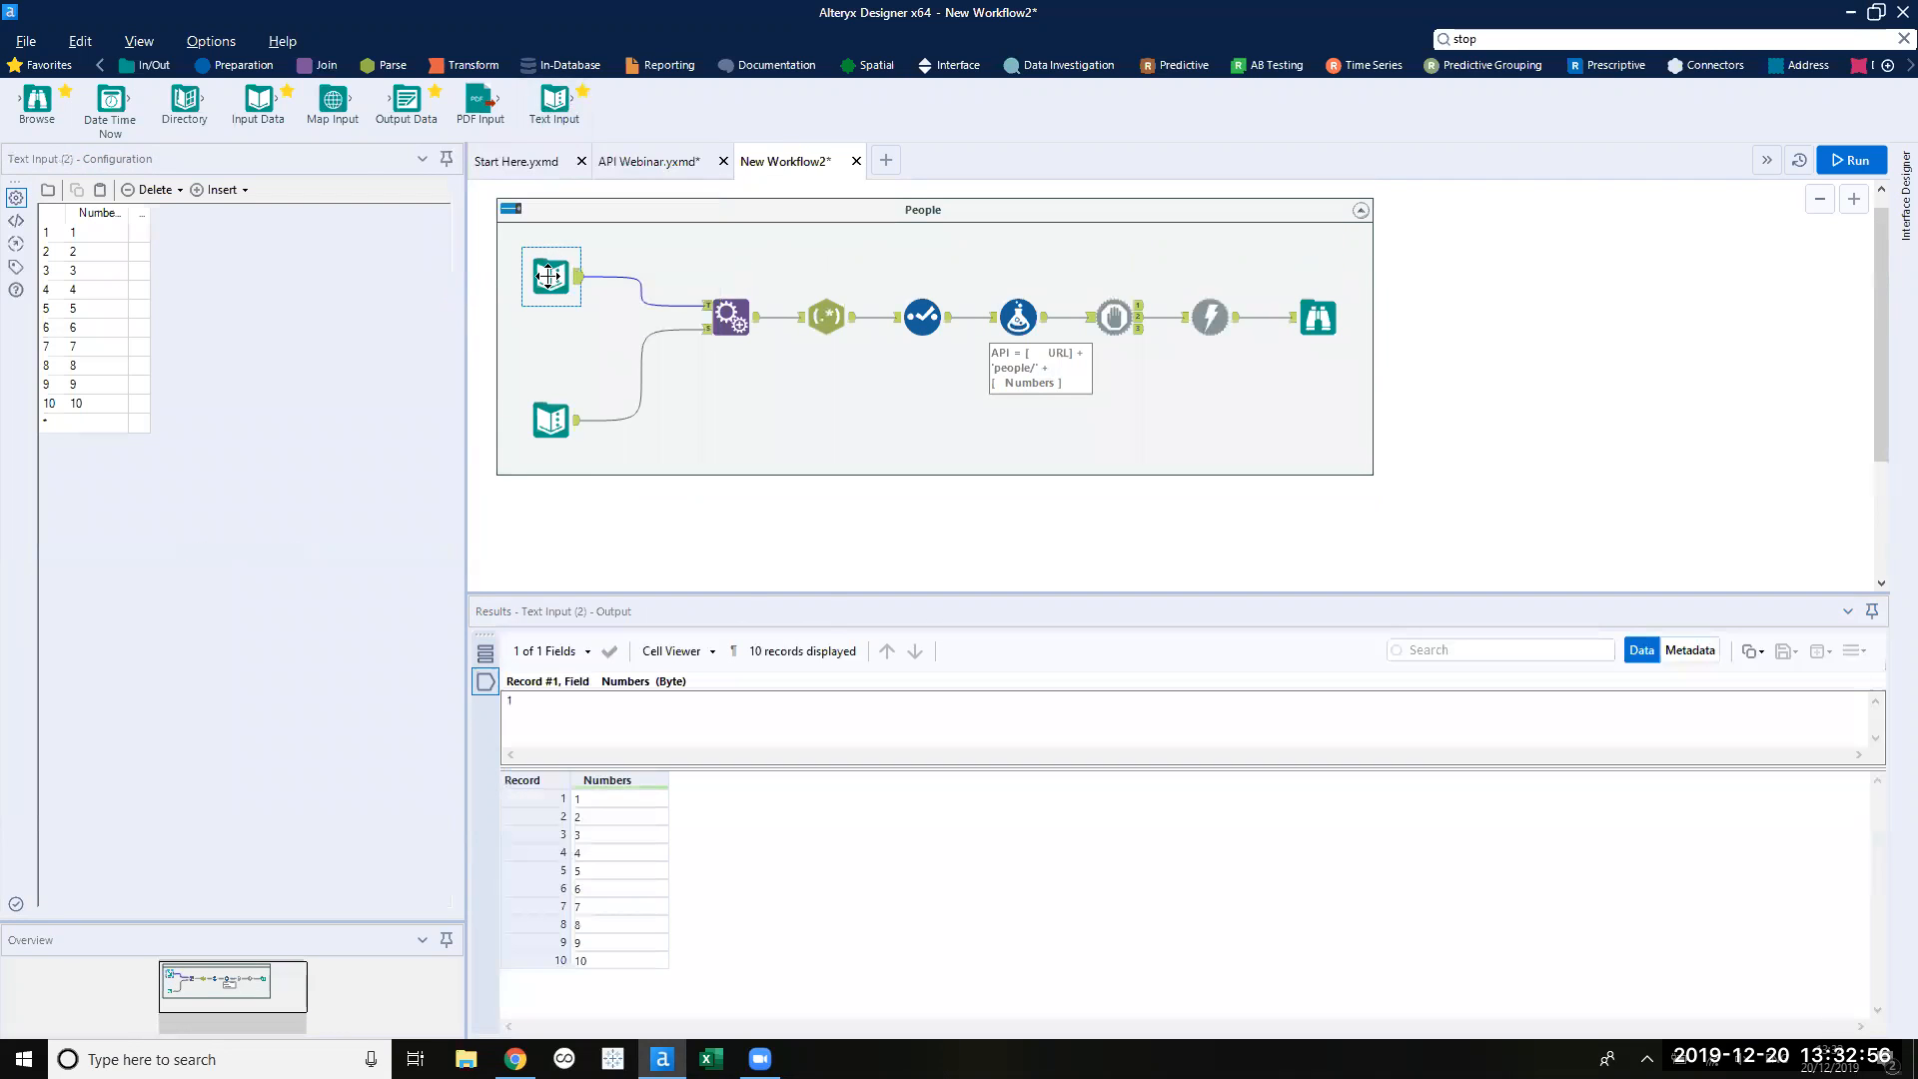
{"action": "right_click", "coordinate": [550, 266]}
{"action": "left_click", "coordinate": [598, 311]}
{"action": "scroll", "coordinate": [598, 310], "scroll_direction": "down", "scroll_amount": 2}
{"action": "scroll", "coordinate": [598, 311], "scroll_direction": "down", "scroll_amount": 2}
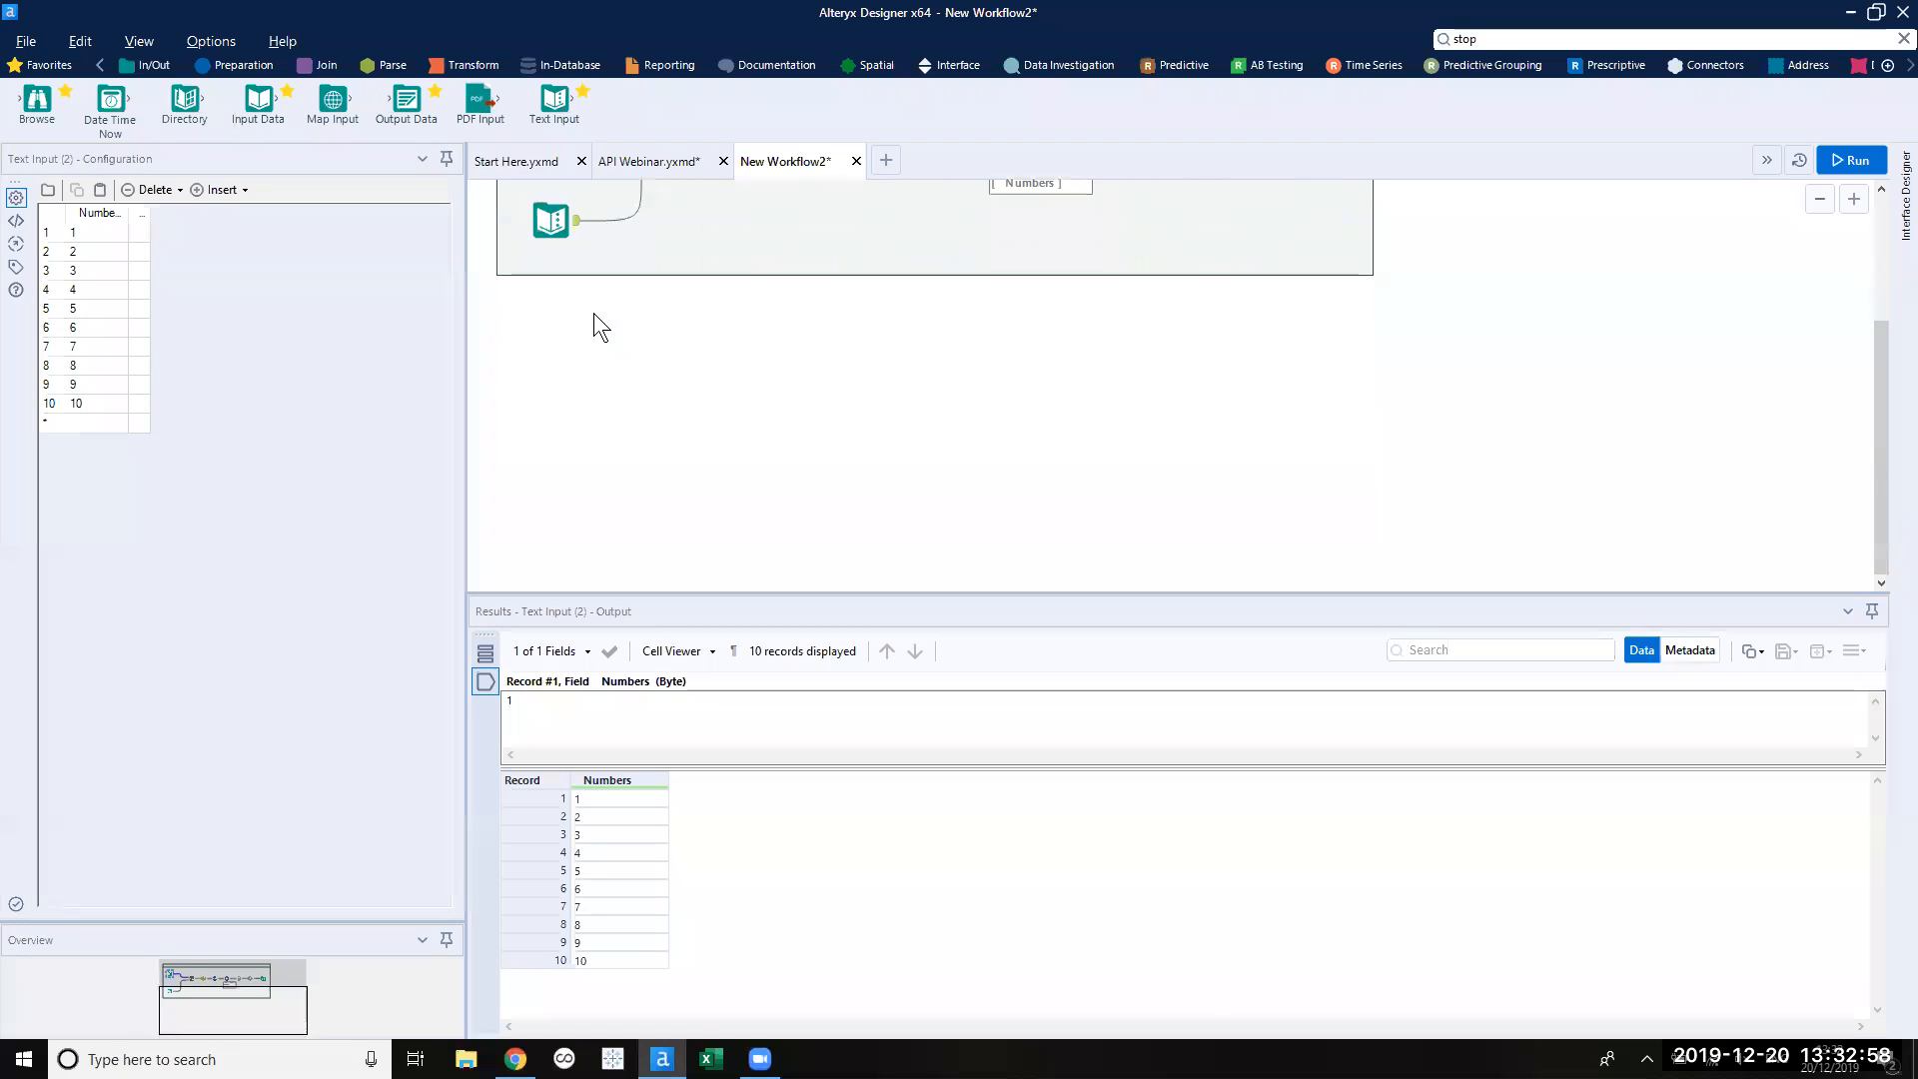
{"action": "right_click", "coordinate": [529, 358]}
{"action": "left_click", "coordinate": [552, 373]}
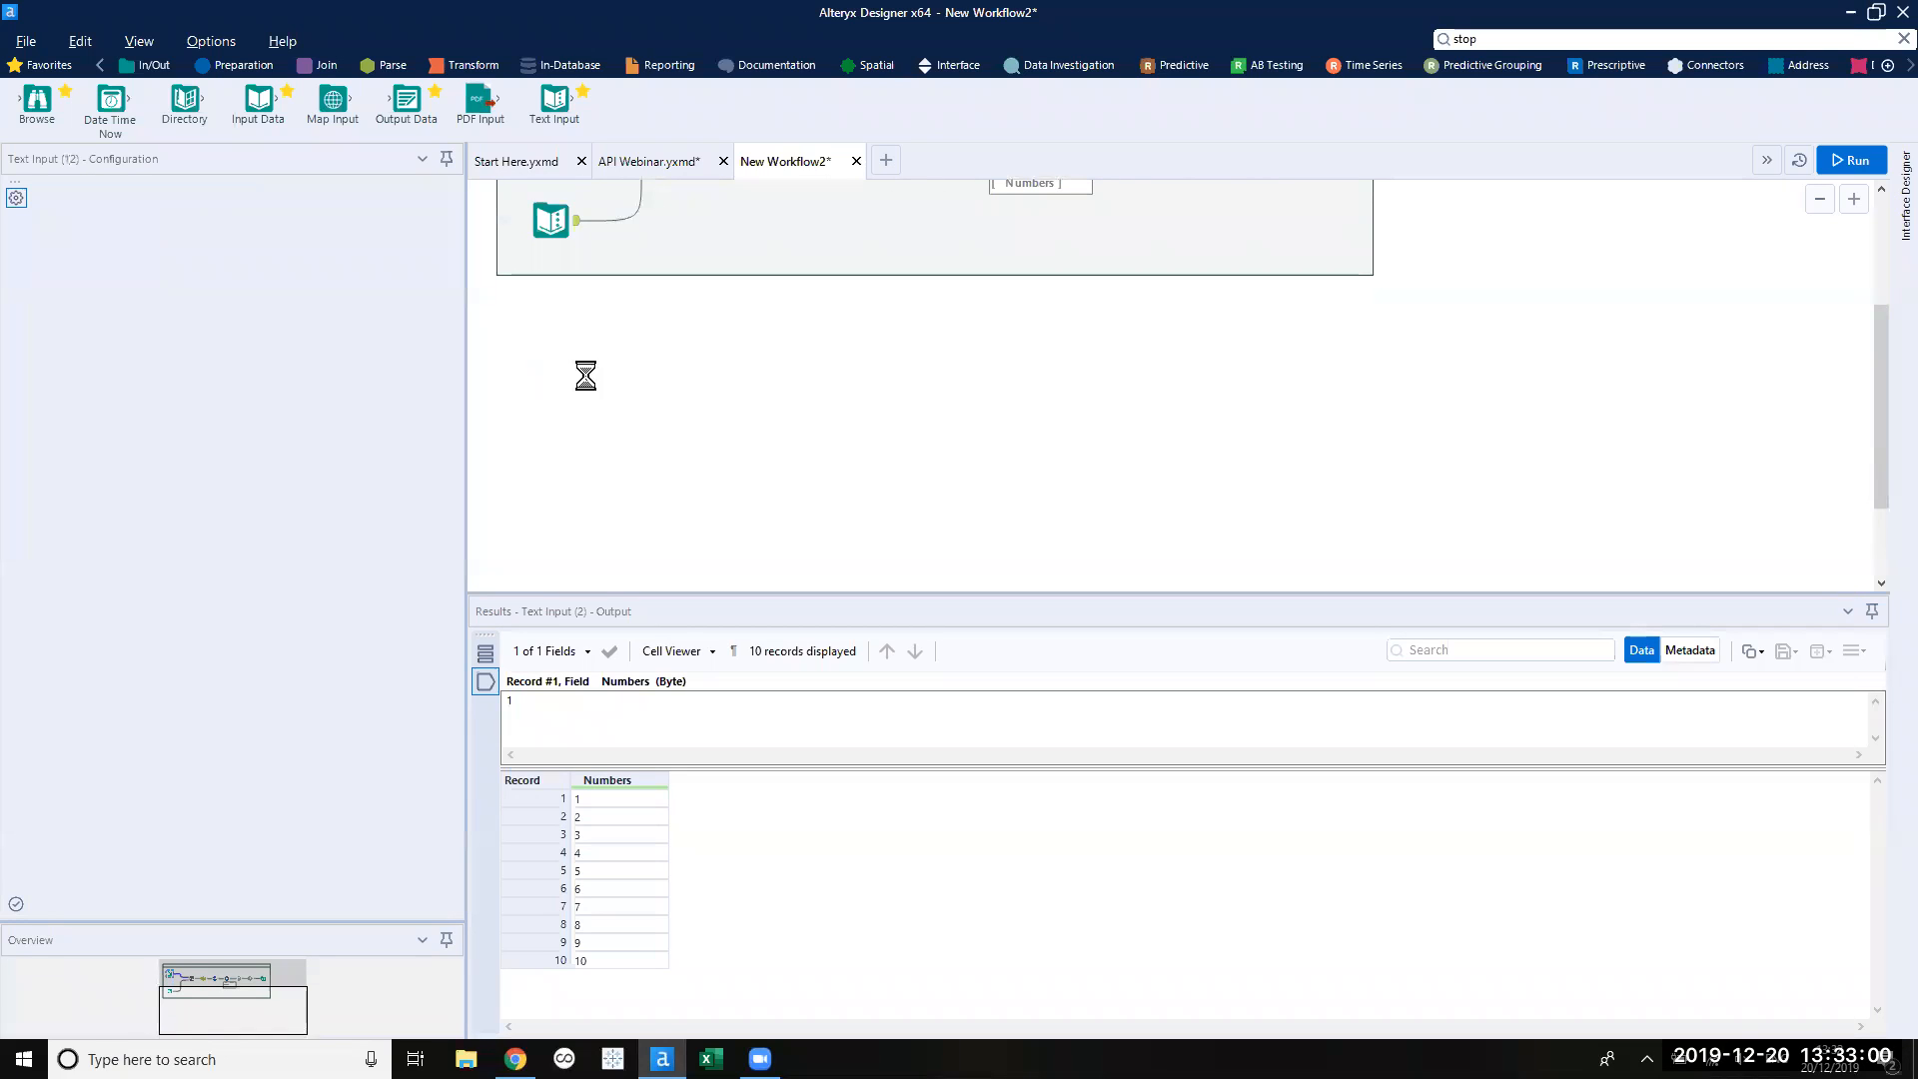
{"action": "left_click_drag", "start_coordinate": [563, 382], "coordinate": [552, 372]}
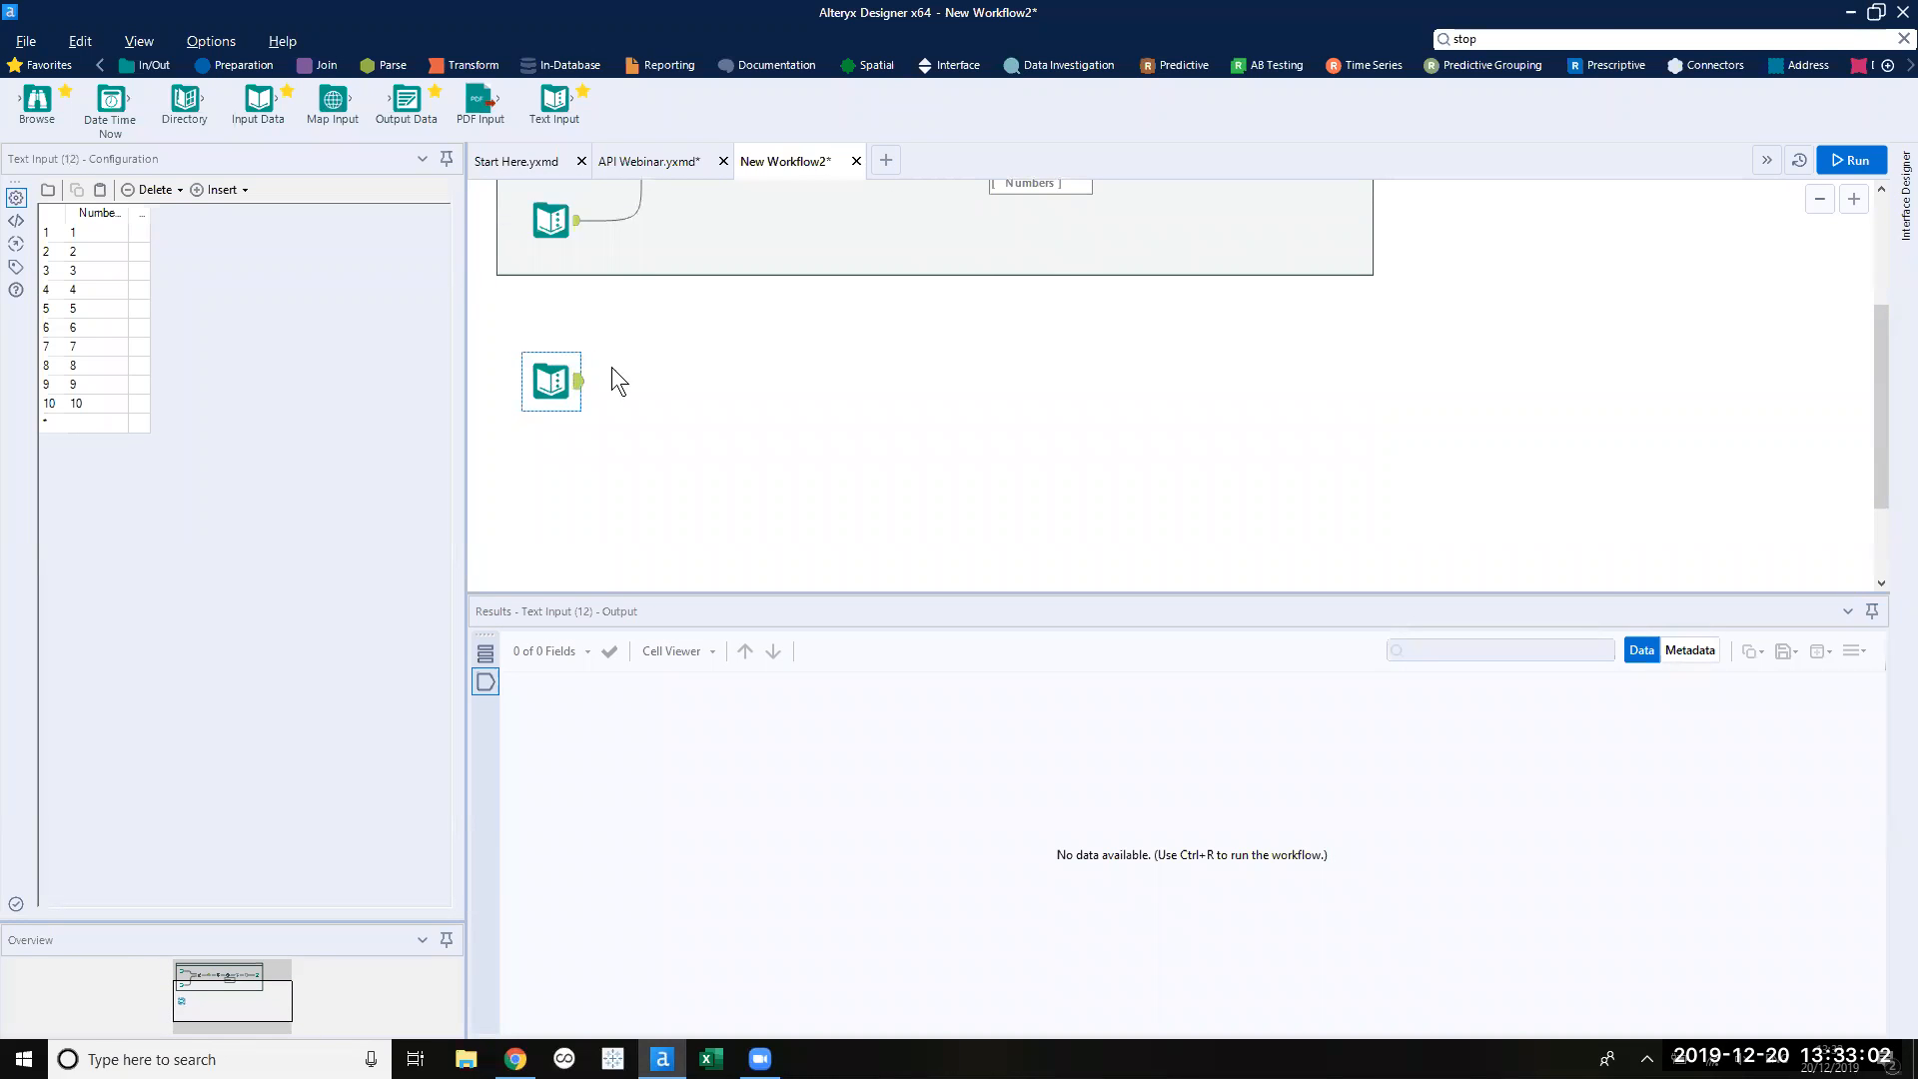
Copy the URL Text Input tool from the People container and place the duplicate below the copied Numbers input.
{"action": "left_click", "coordinate": [549, 220]}
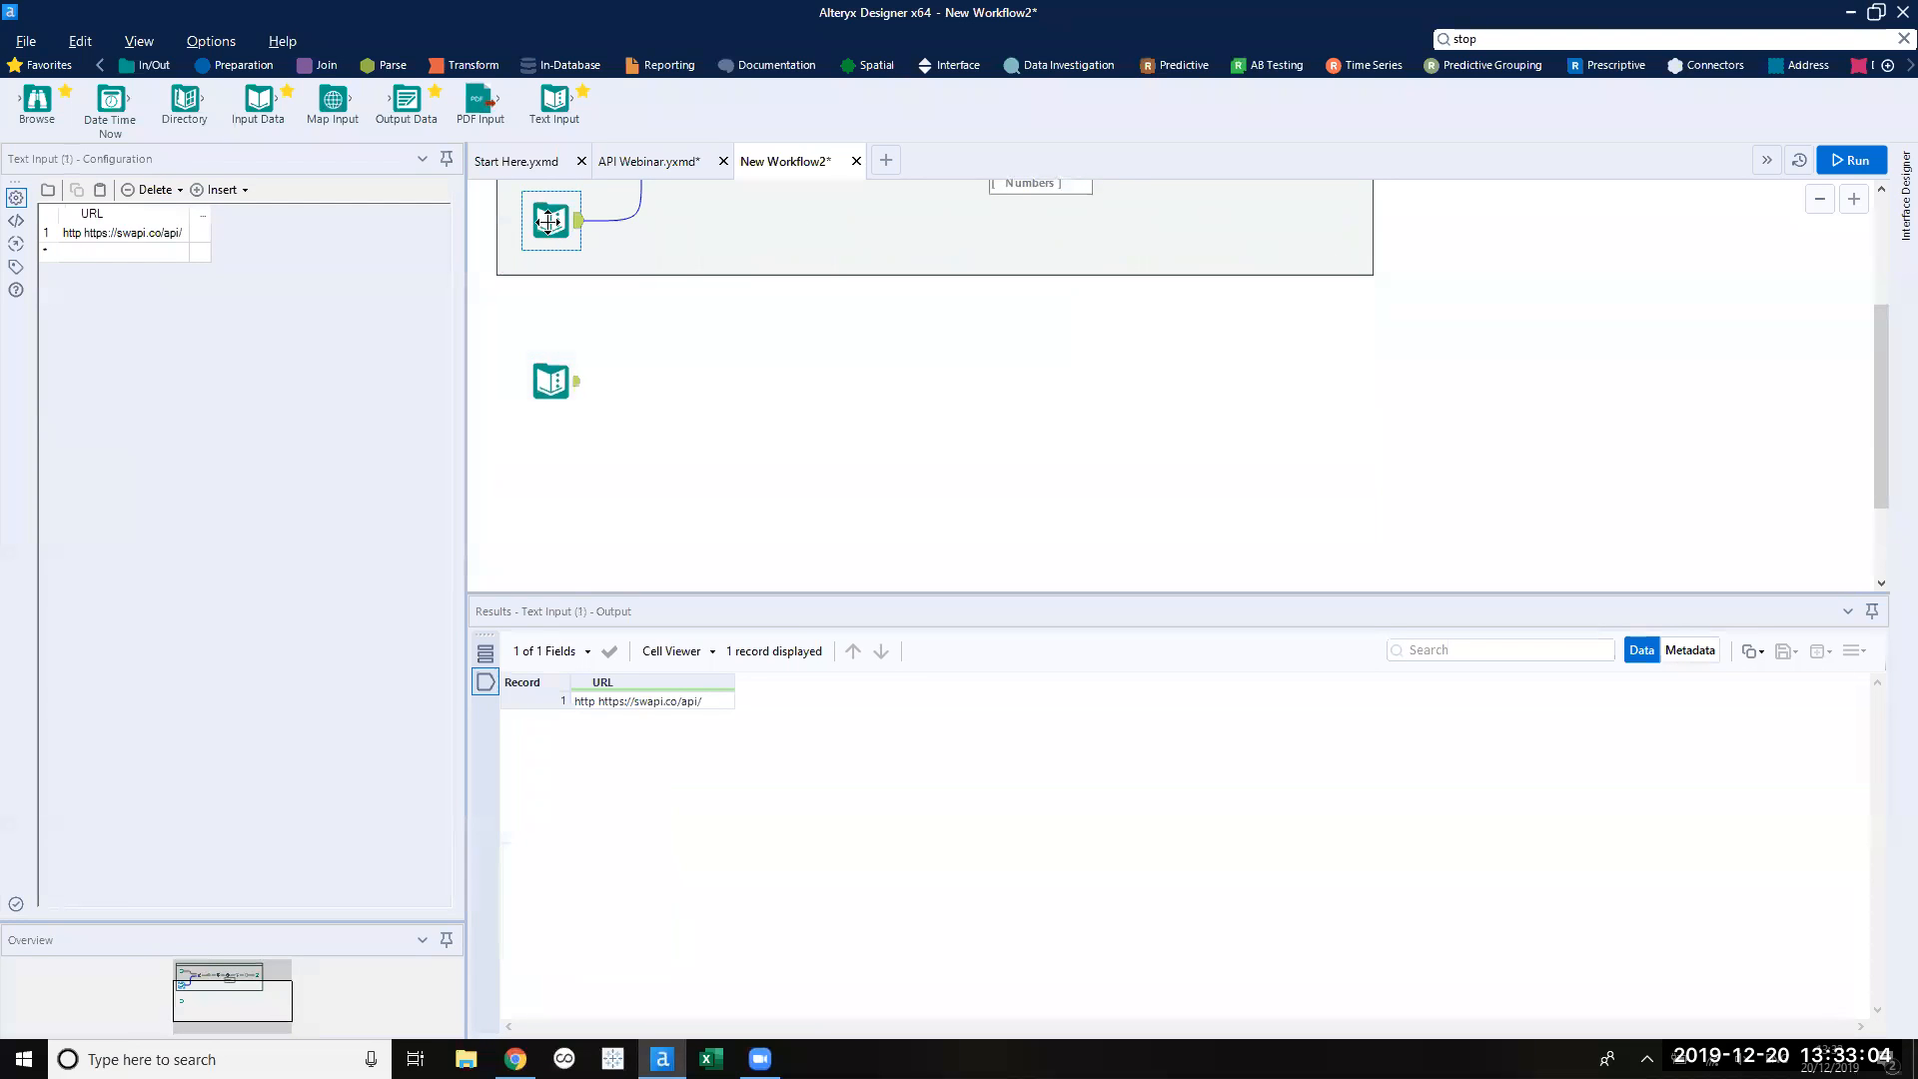
{"action": "right_click", "coordinate": [547, 222]}
{"action": "left_click", "coordinate": [605, 257]}
{"action": "right_click", "coordinate": [551, 496]}
{"action": "left_click", "coordinate": [570, 505]}
{"action": "left_click_drag", "start_coordinate": [574, 516], "coordinate": [553, 516]}
{"action": "left_click", "coordinate": [635, 480]}
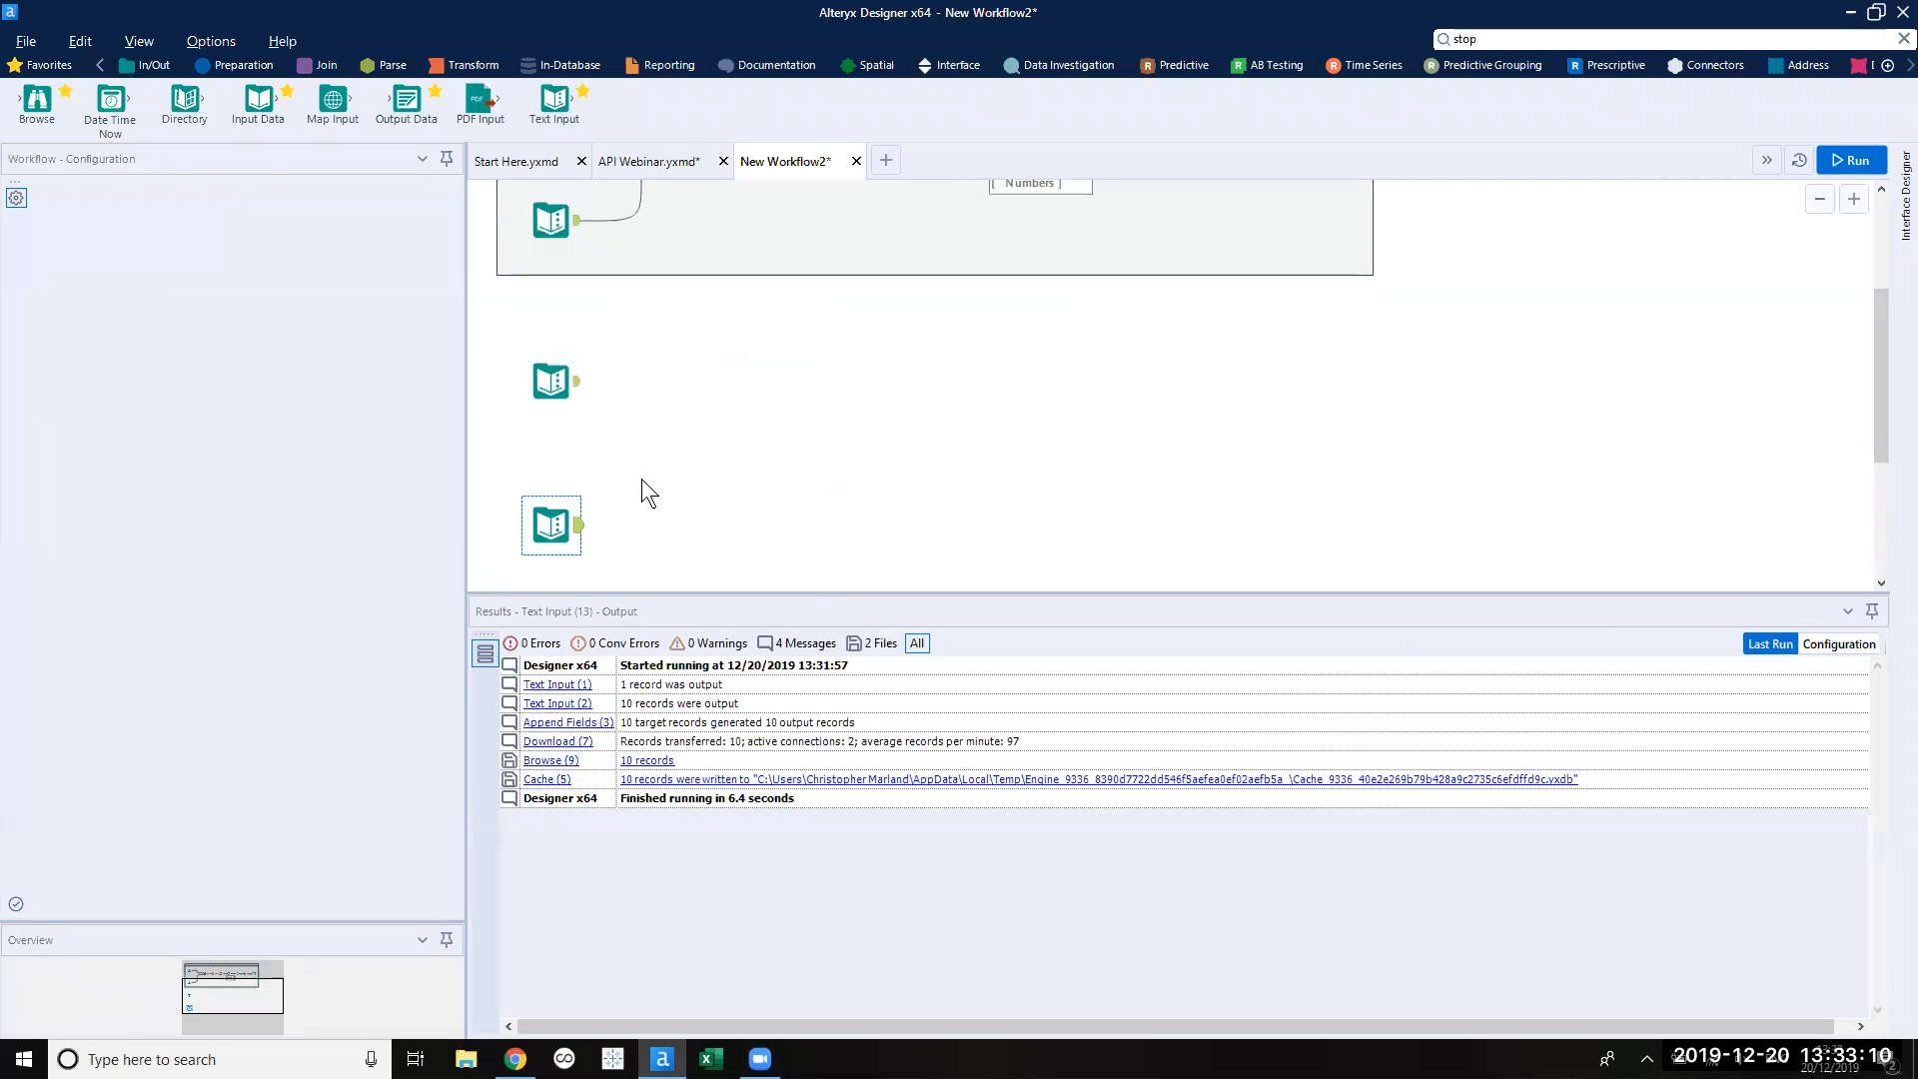
Add an Append Fields tool with the copied Numbers input as target and the copied URL input as source.
{"action": "left_click", "coordinate": [320, 66]}
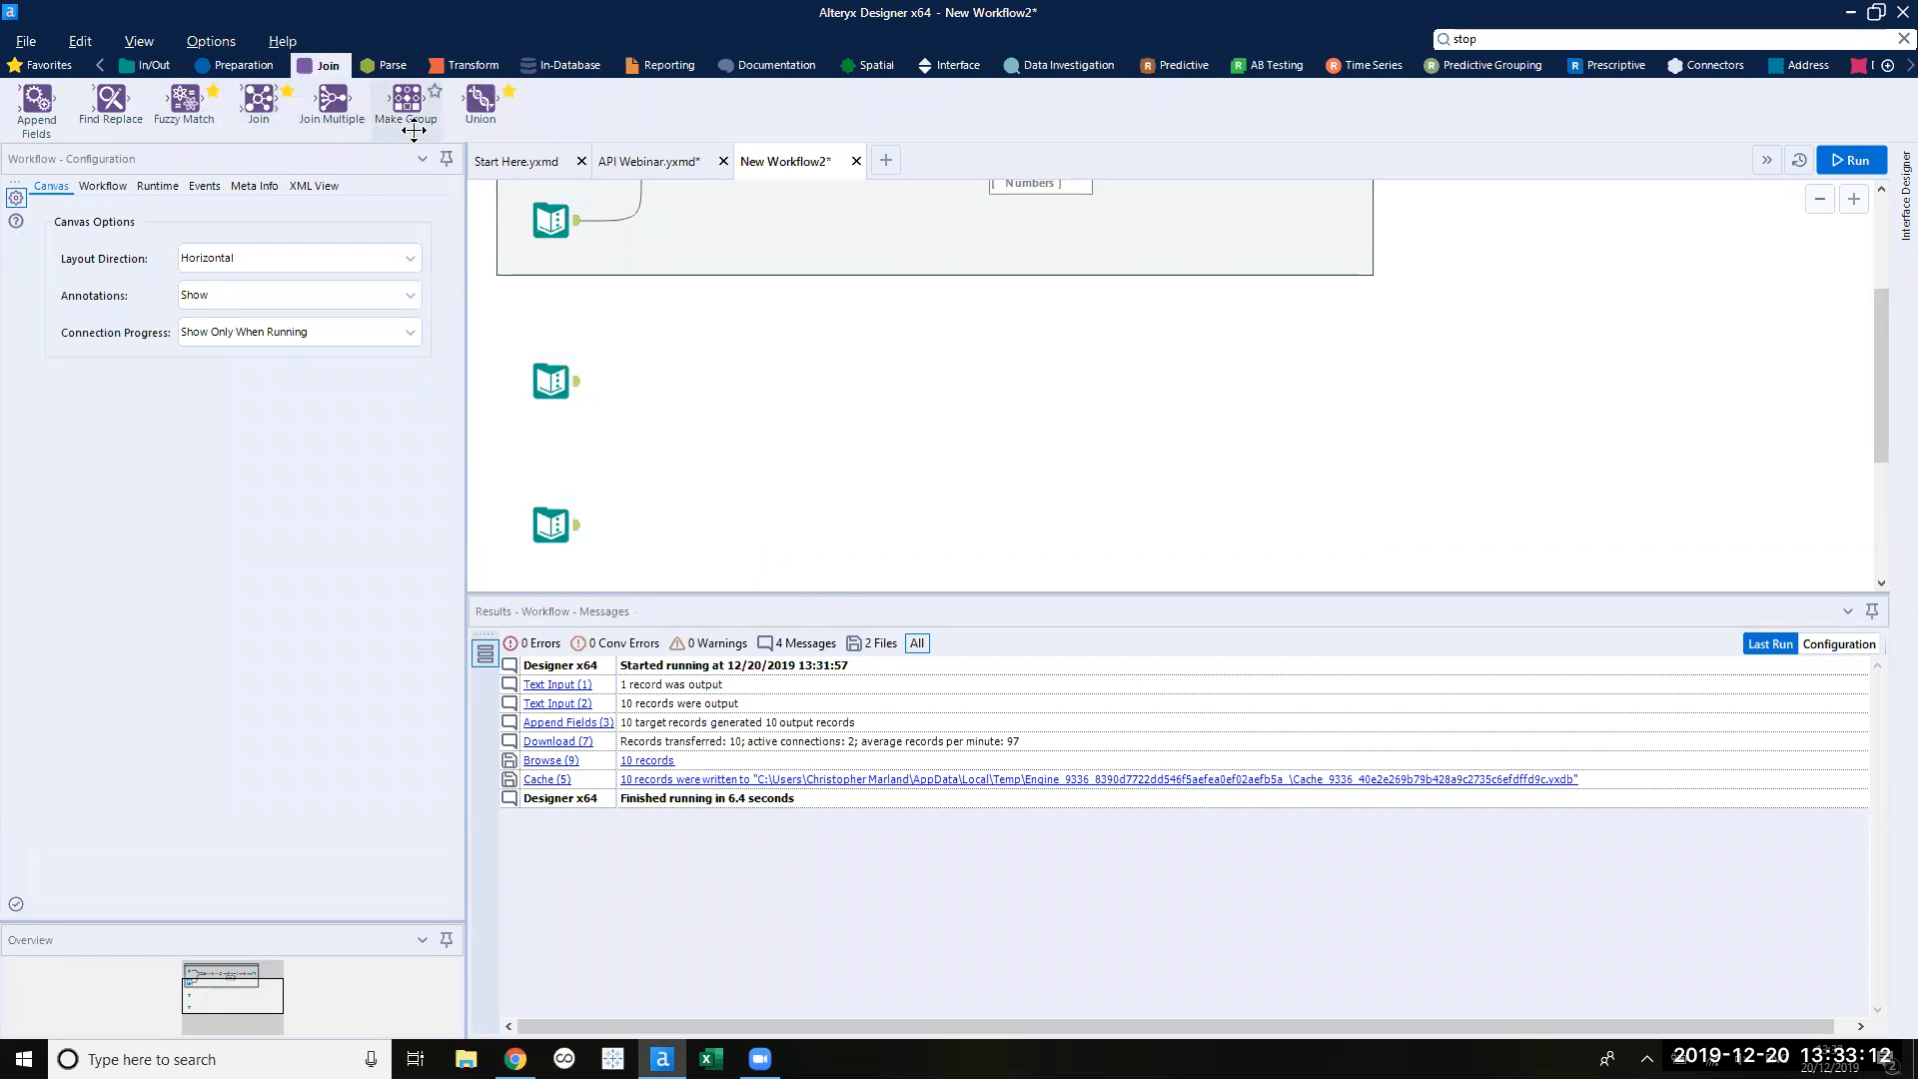
{"action": "left_click_drag", "start_coordinate": [37, 100], "coordinate": [702, 451]}
{"action": "left_click_drag", "start_coordinate": [578, 524], "coordinate": [683, 466]}
{"action": "left_click", "coordinate": [683, 478]}
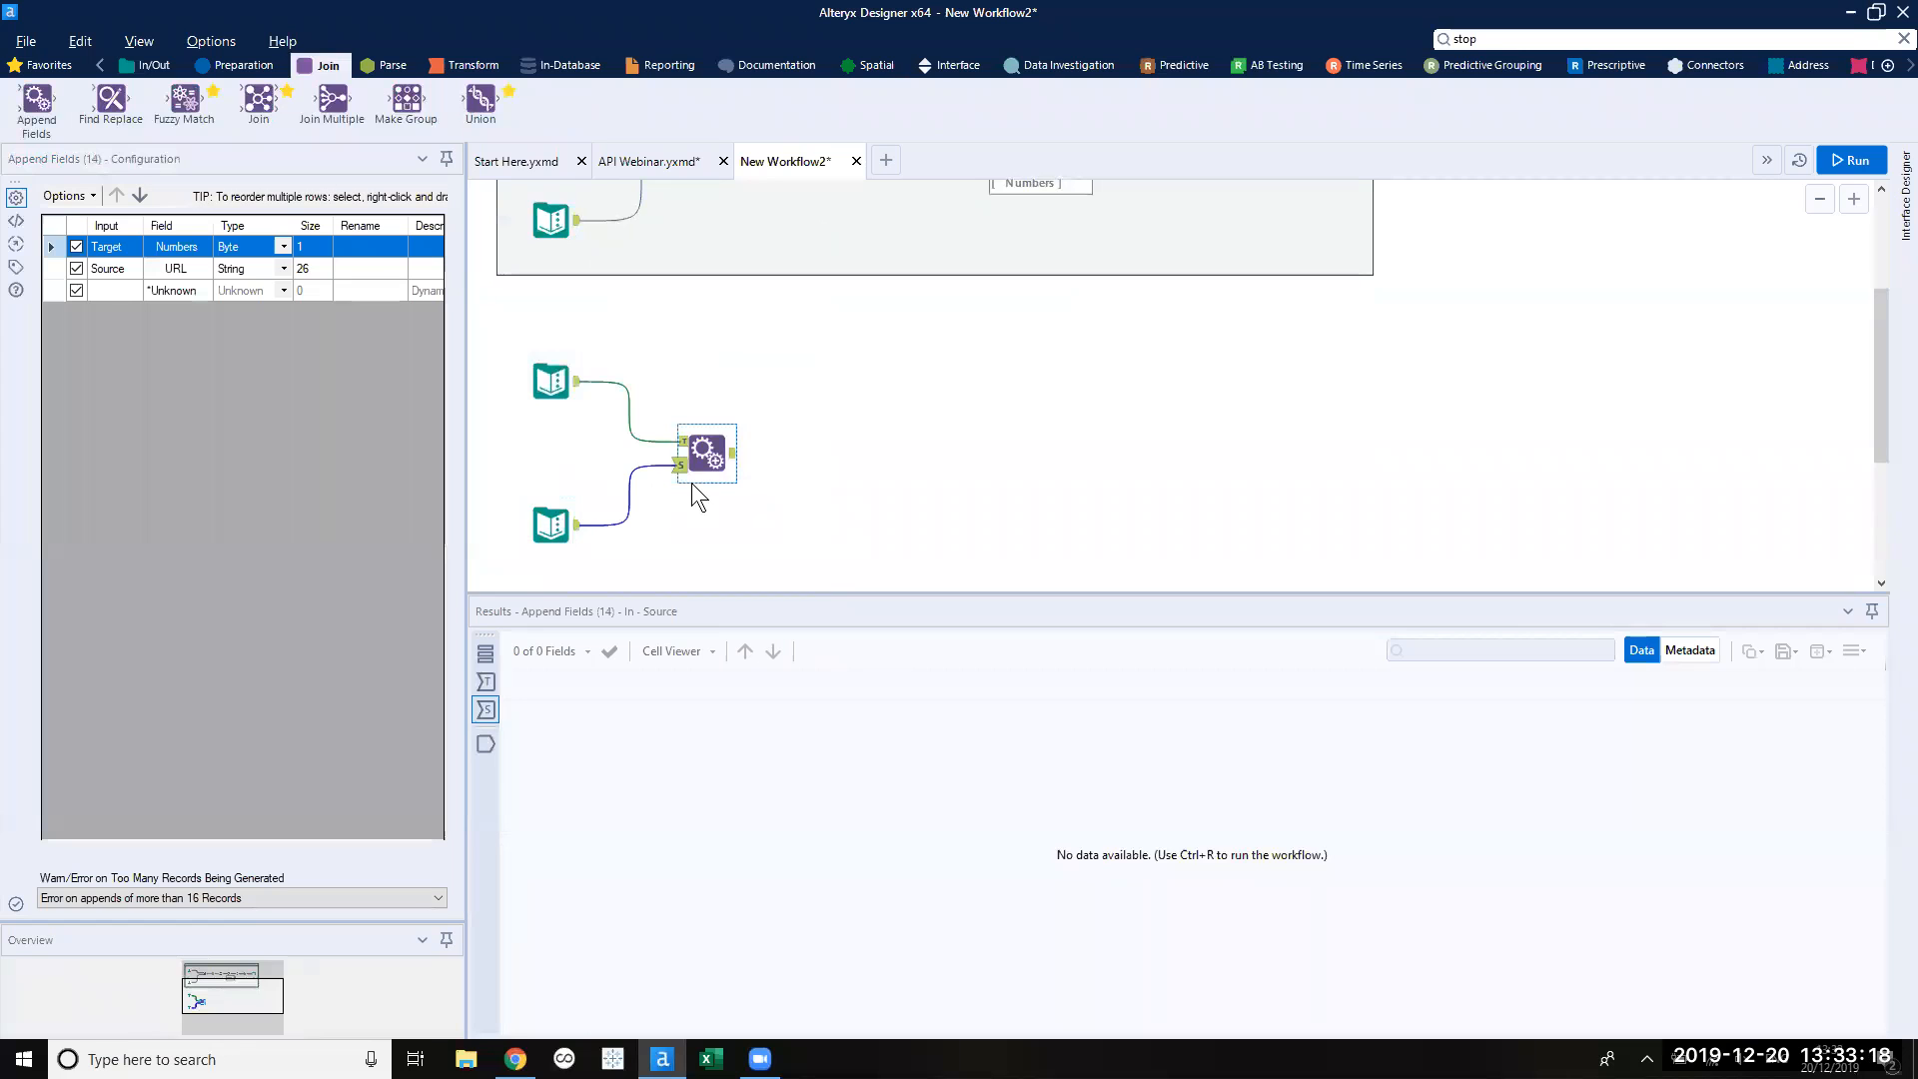
Run the workflow and disable the People container.
{"action": "left_click", "coordinate": [1864, 162]}
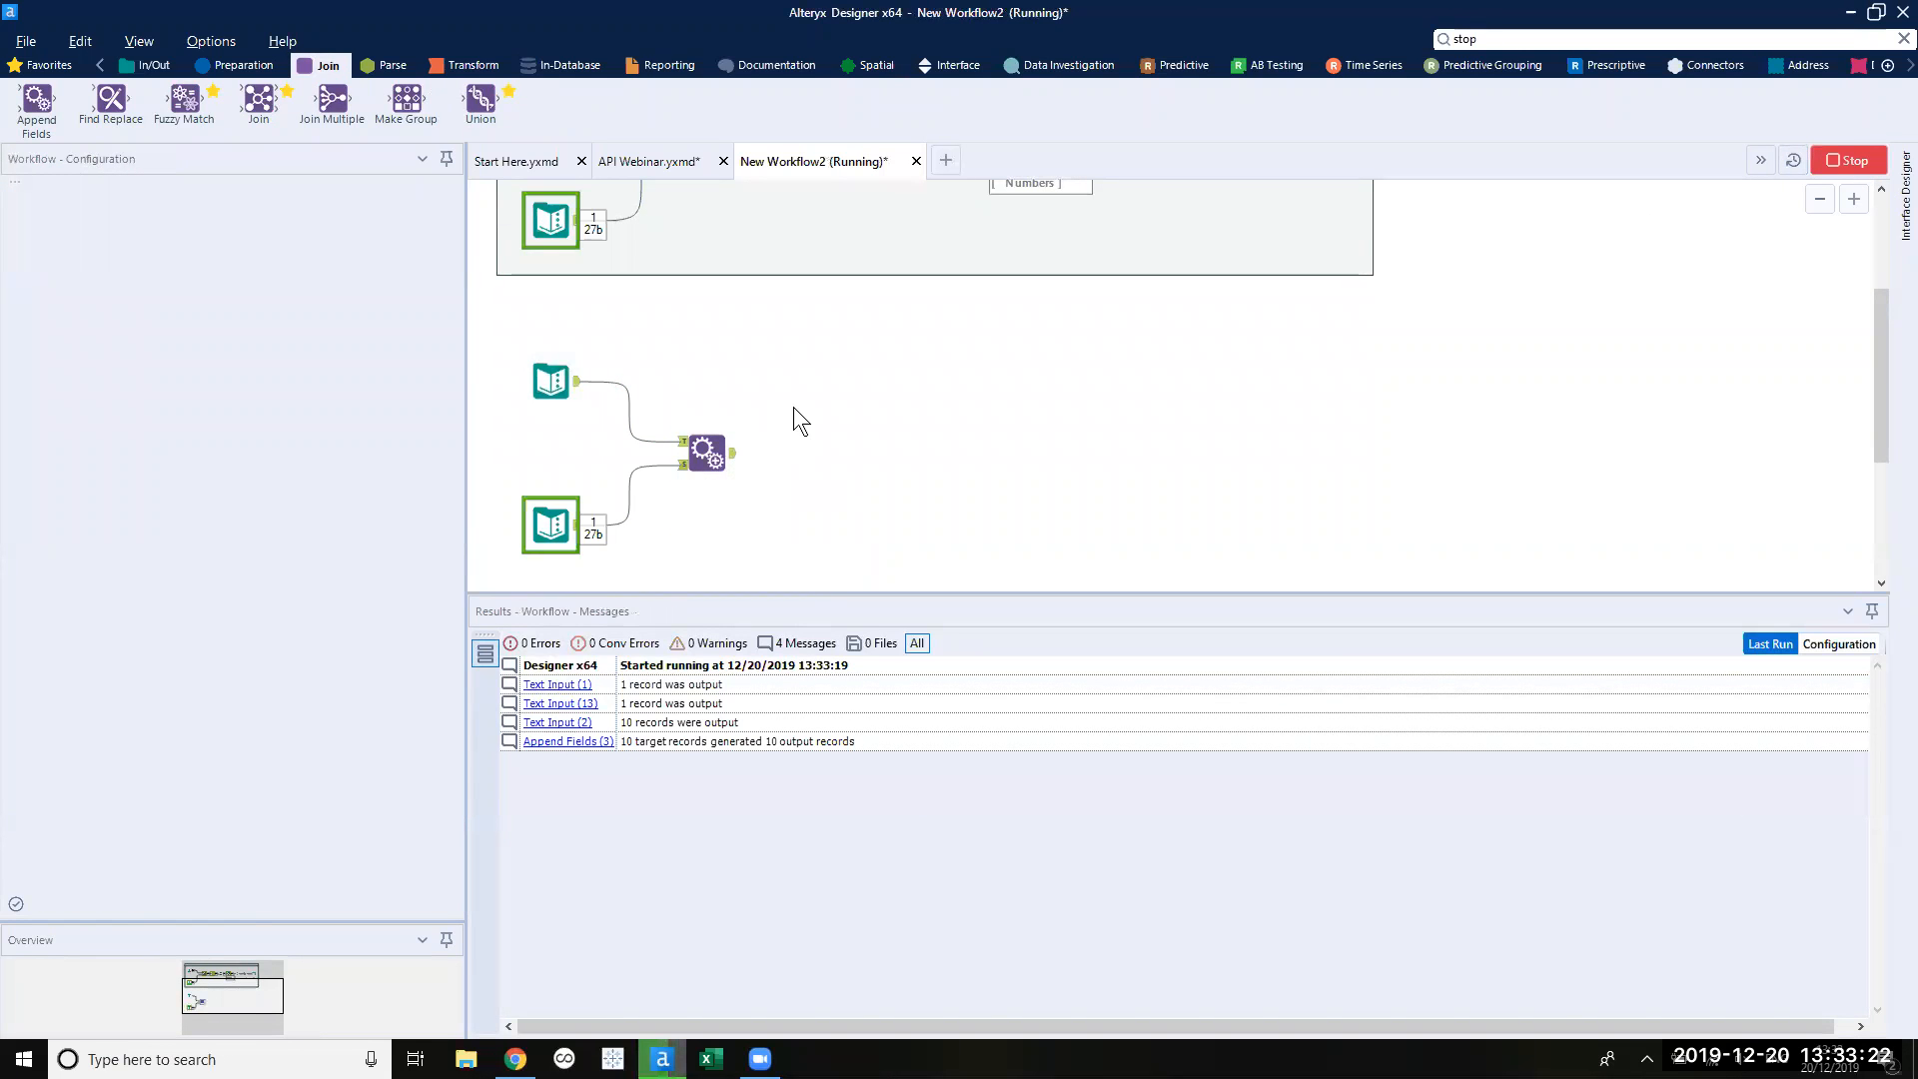
{"action": "scroll", "coordinate": [793, 406], "scroll_direction": "up", "scroll_amount": 2}
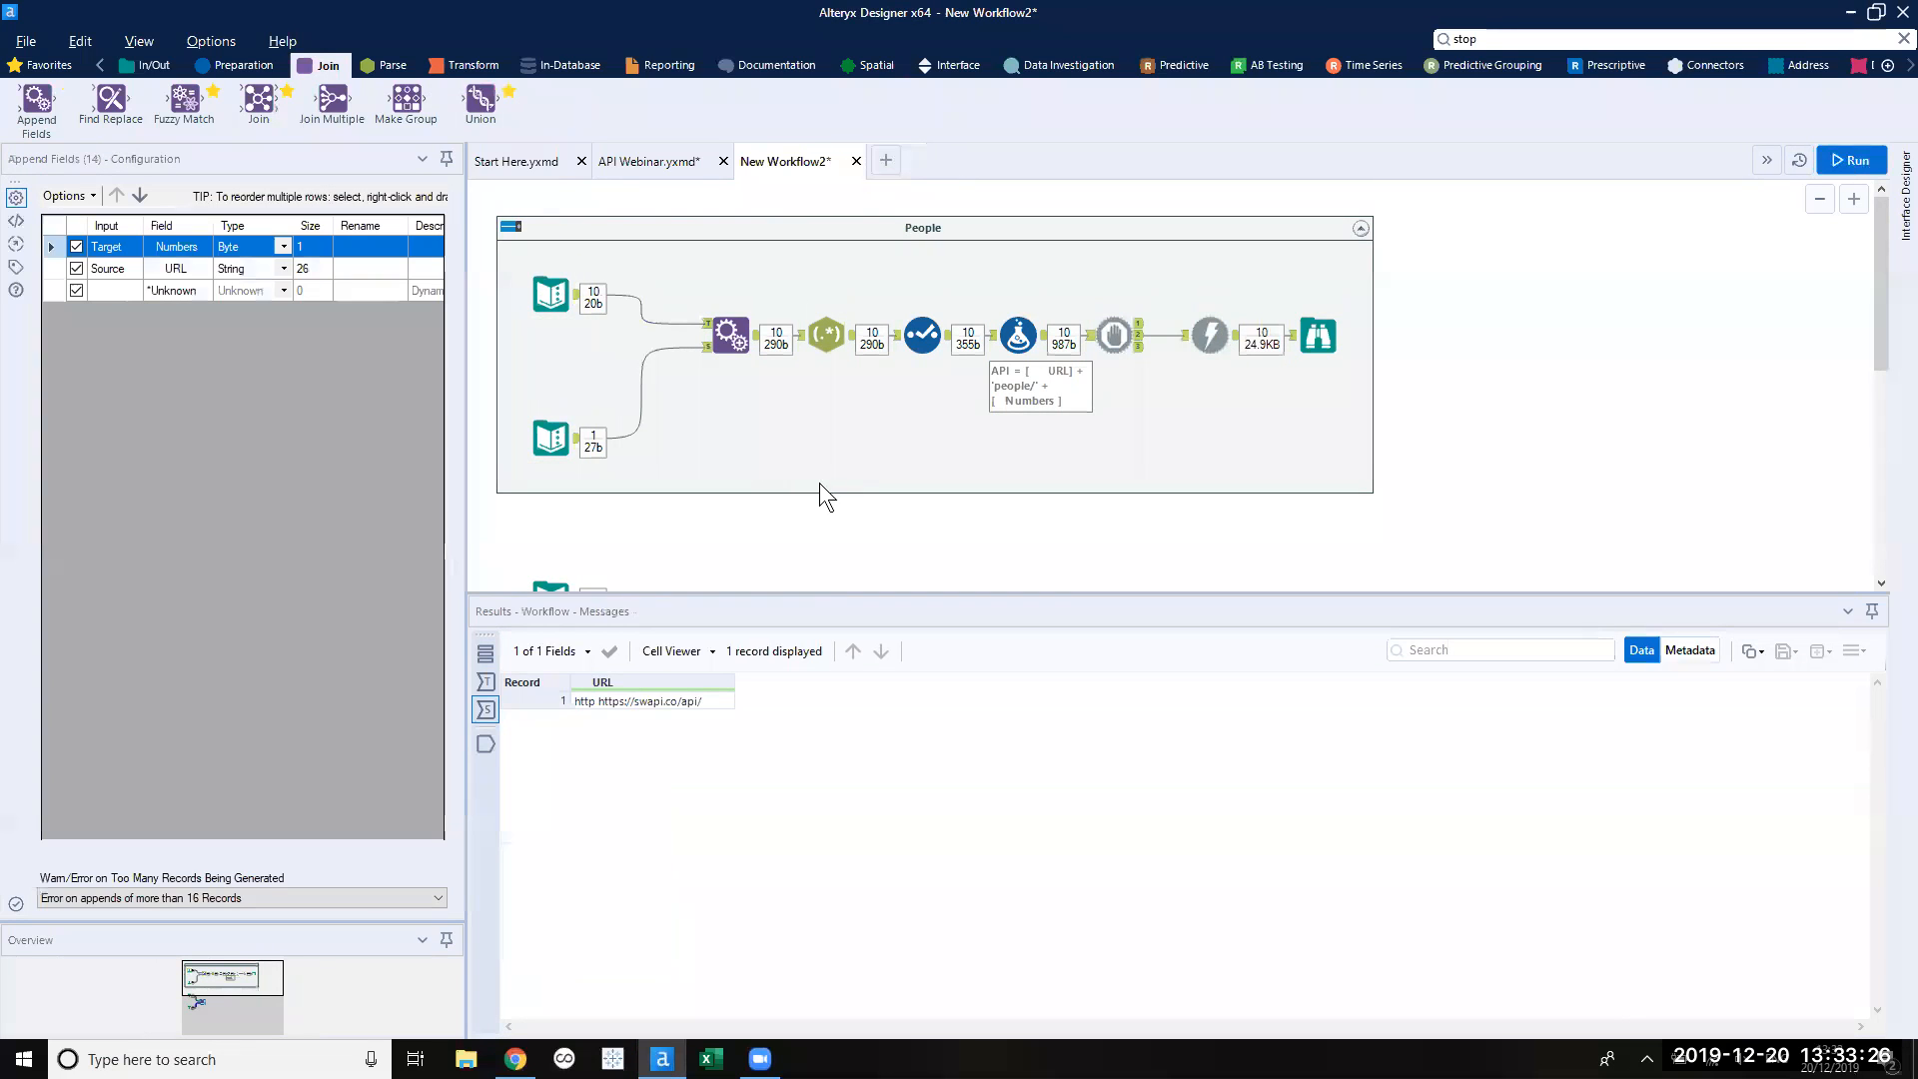
{"action": "left_click", "coordinate": [514, 228]}
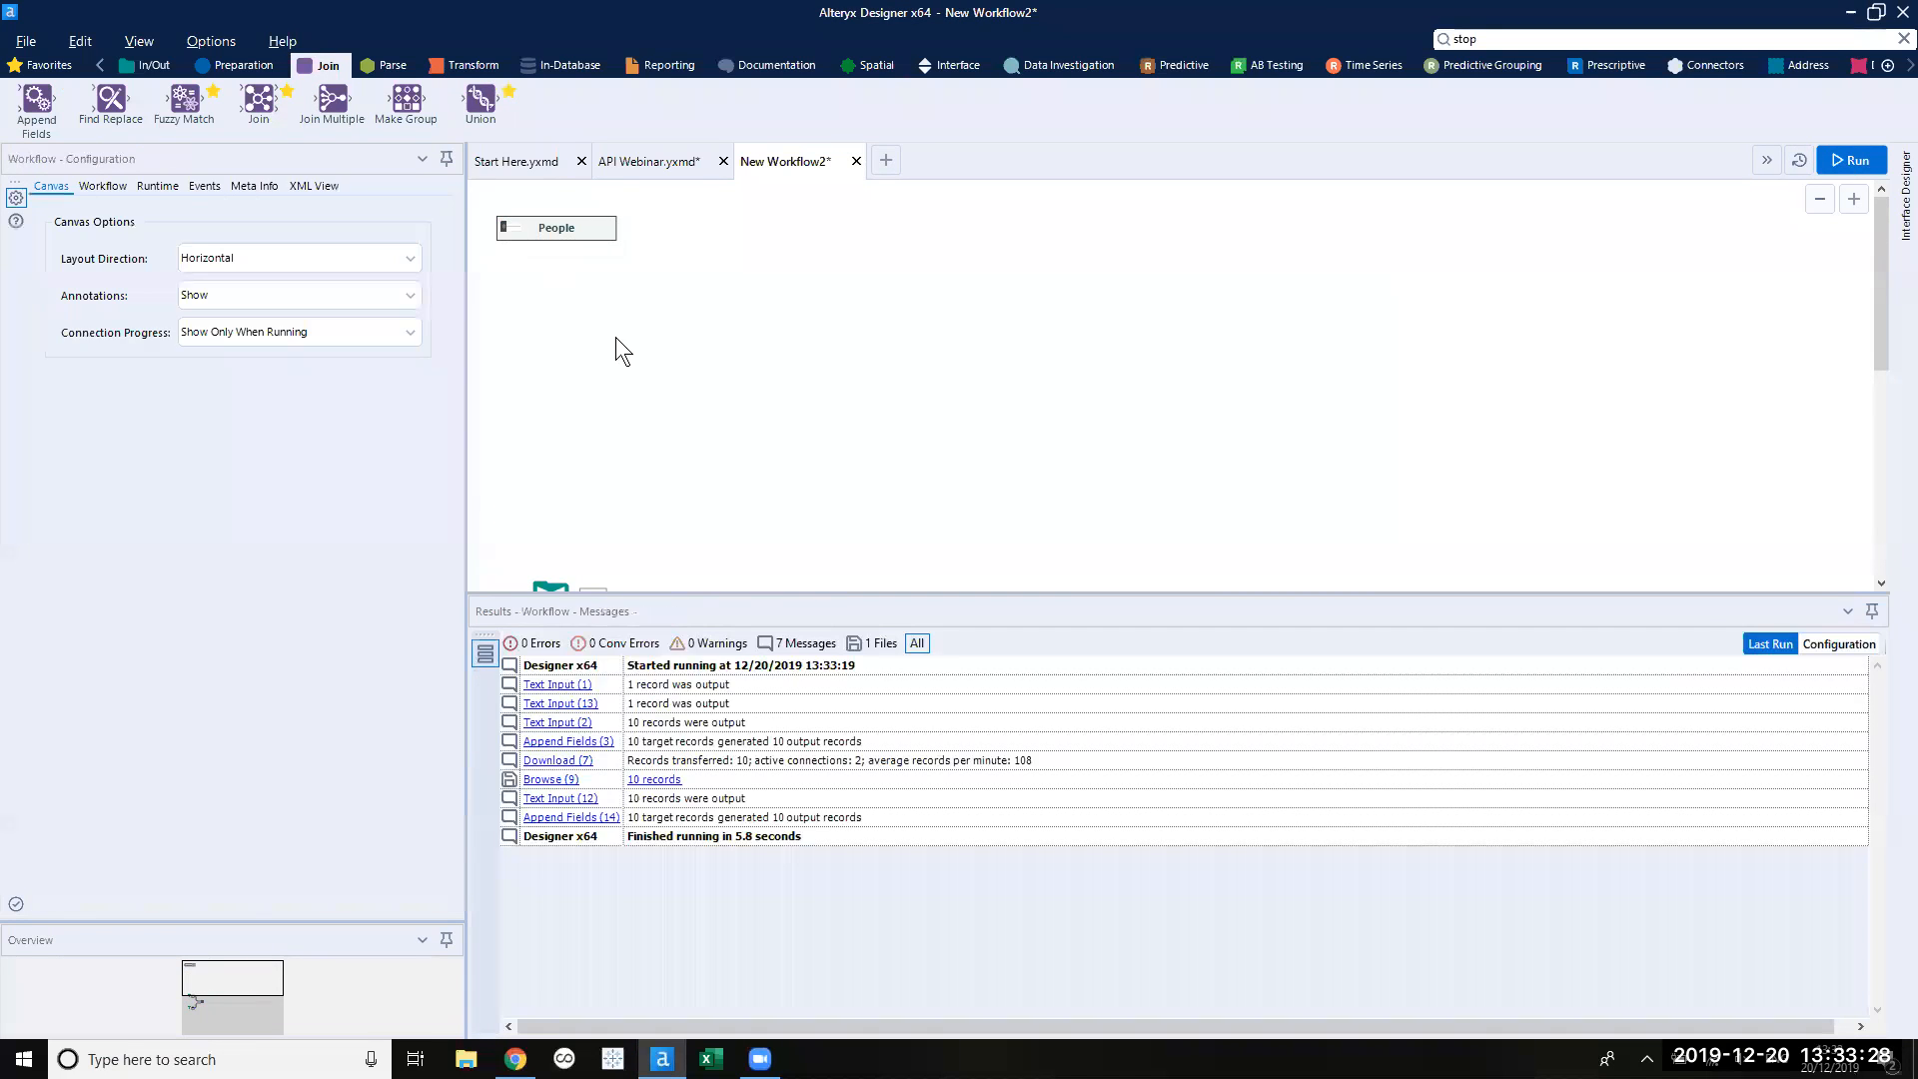
Examine the output records of the new Append Fields tool.
{"action": "scroll", "coordinate": [641, 339], "scroll_direction": "down", "scroll_amount": 2}
{"action": "scroll", "coordinate": [643, 336], "scroll_direction": "down", "scroll_amount": 1}
{"action": "left_click", "coordinate": [735, 437]}
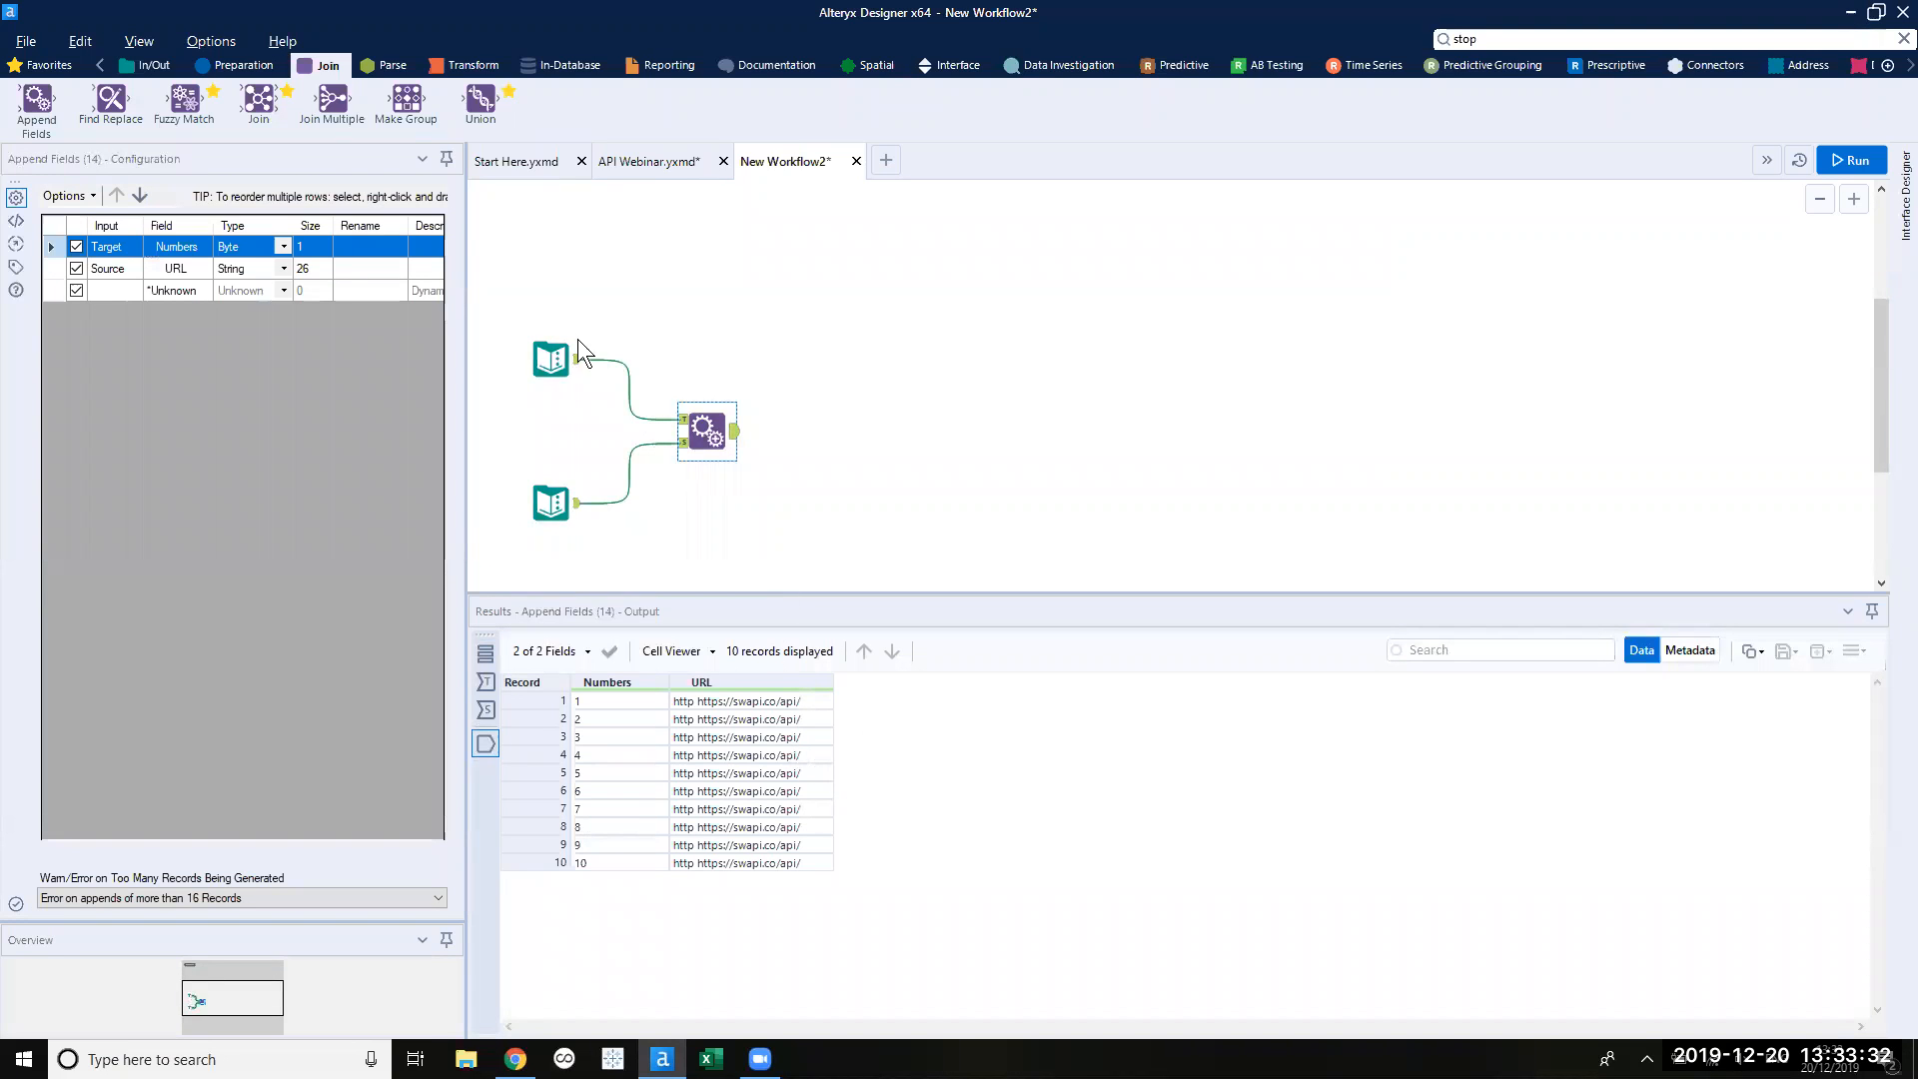
Re-enable the People container so that its tools are expanded on the canvas.
{"action": "left_click", "coordinate": [240, 67]}
{"action": "scroll", "coordinate": [733, 273], "scroll_direction": "up", "scroll_amount": 3}
{"action": "scroll", "coordinate": [733, 279], "scroll_direction": "down", "scroll_amount": 3}
{"action": "scroll", "coordinate": [733, 280], "scroll_direction": "up", "scroll_amount": 2}
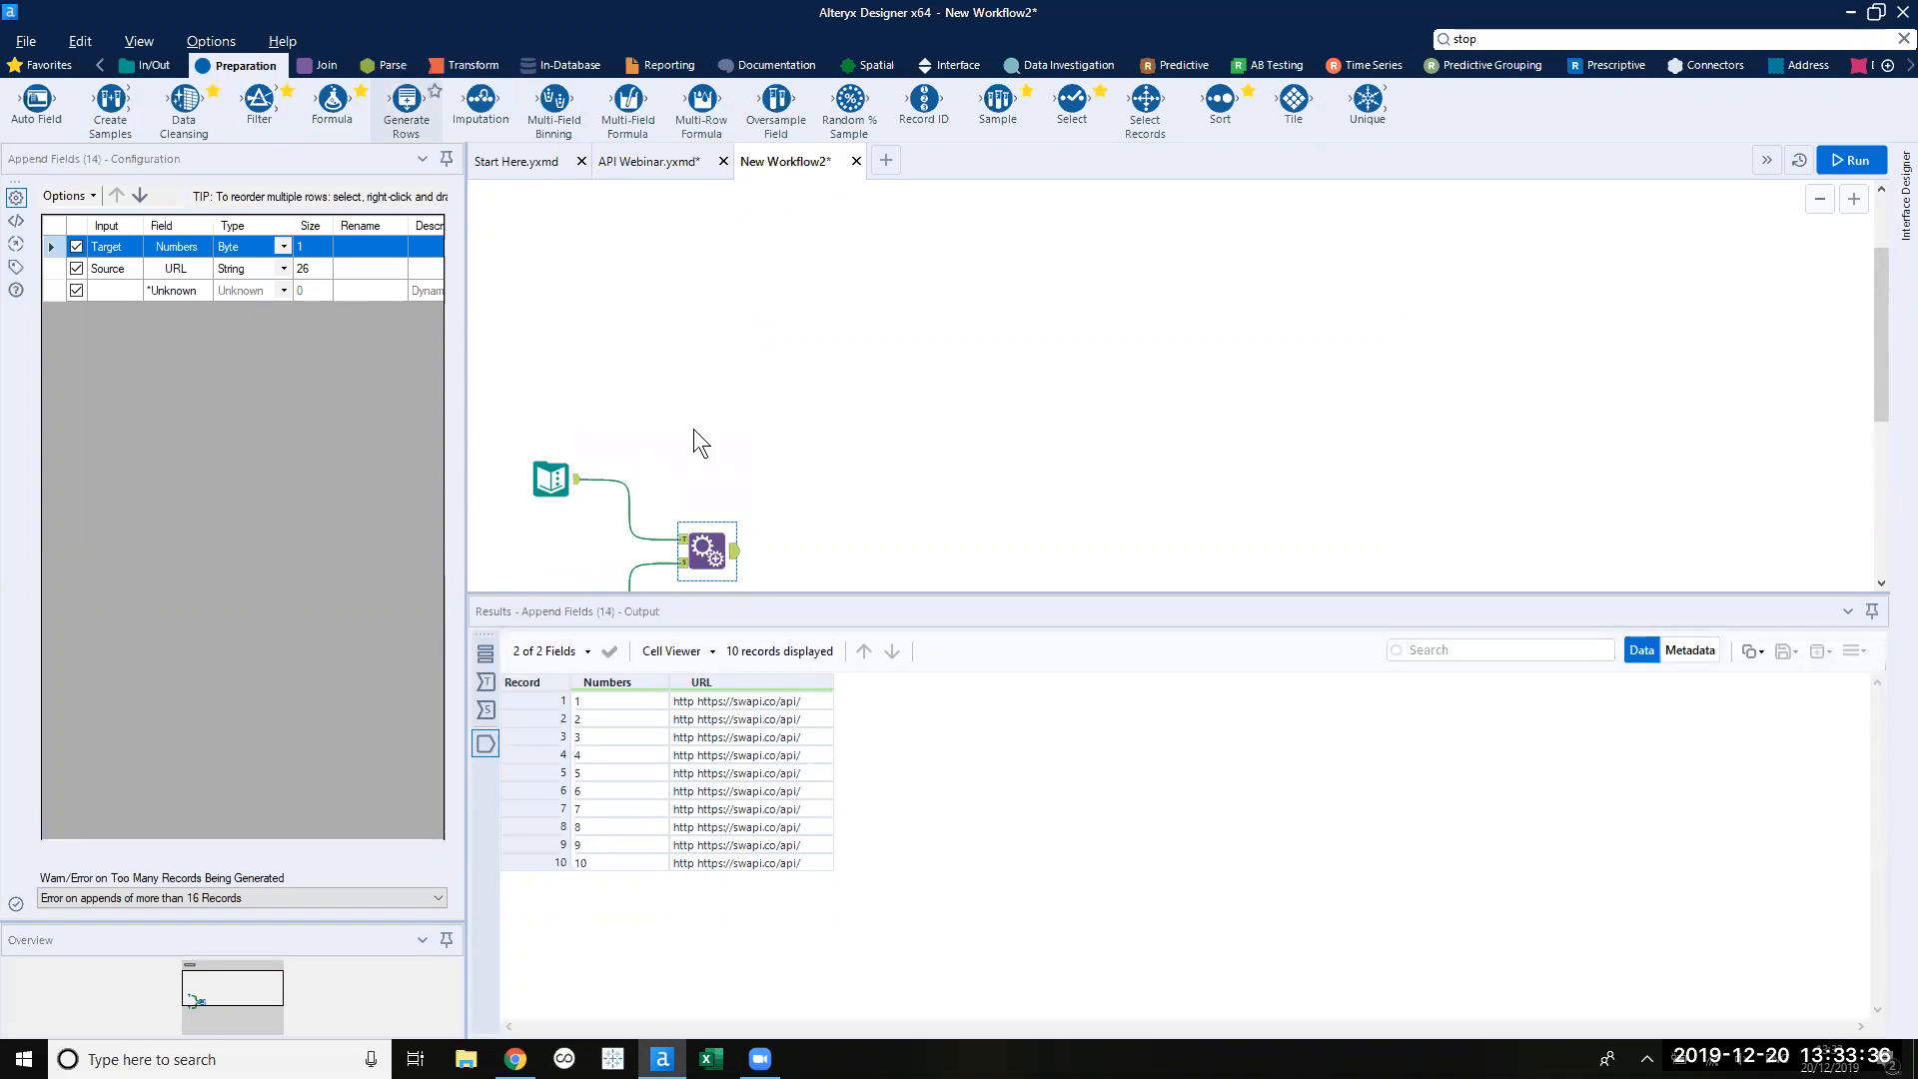
{"action": "scroll", "coordinate": [693, 428], "scroll_direction": "up", "scroll_amount": 2}
{"action": "left_click", "coordinate": [587, 258]}
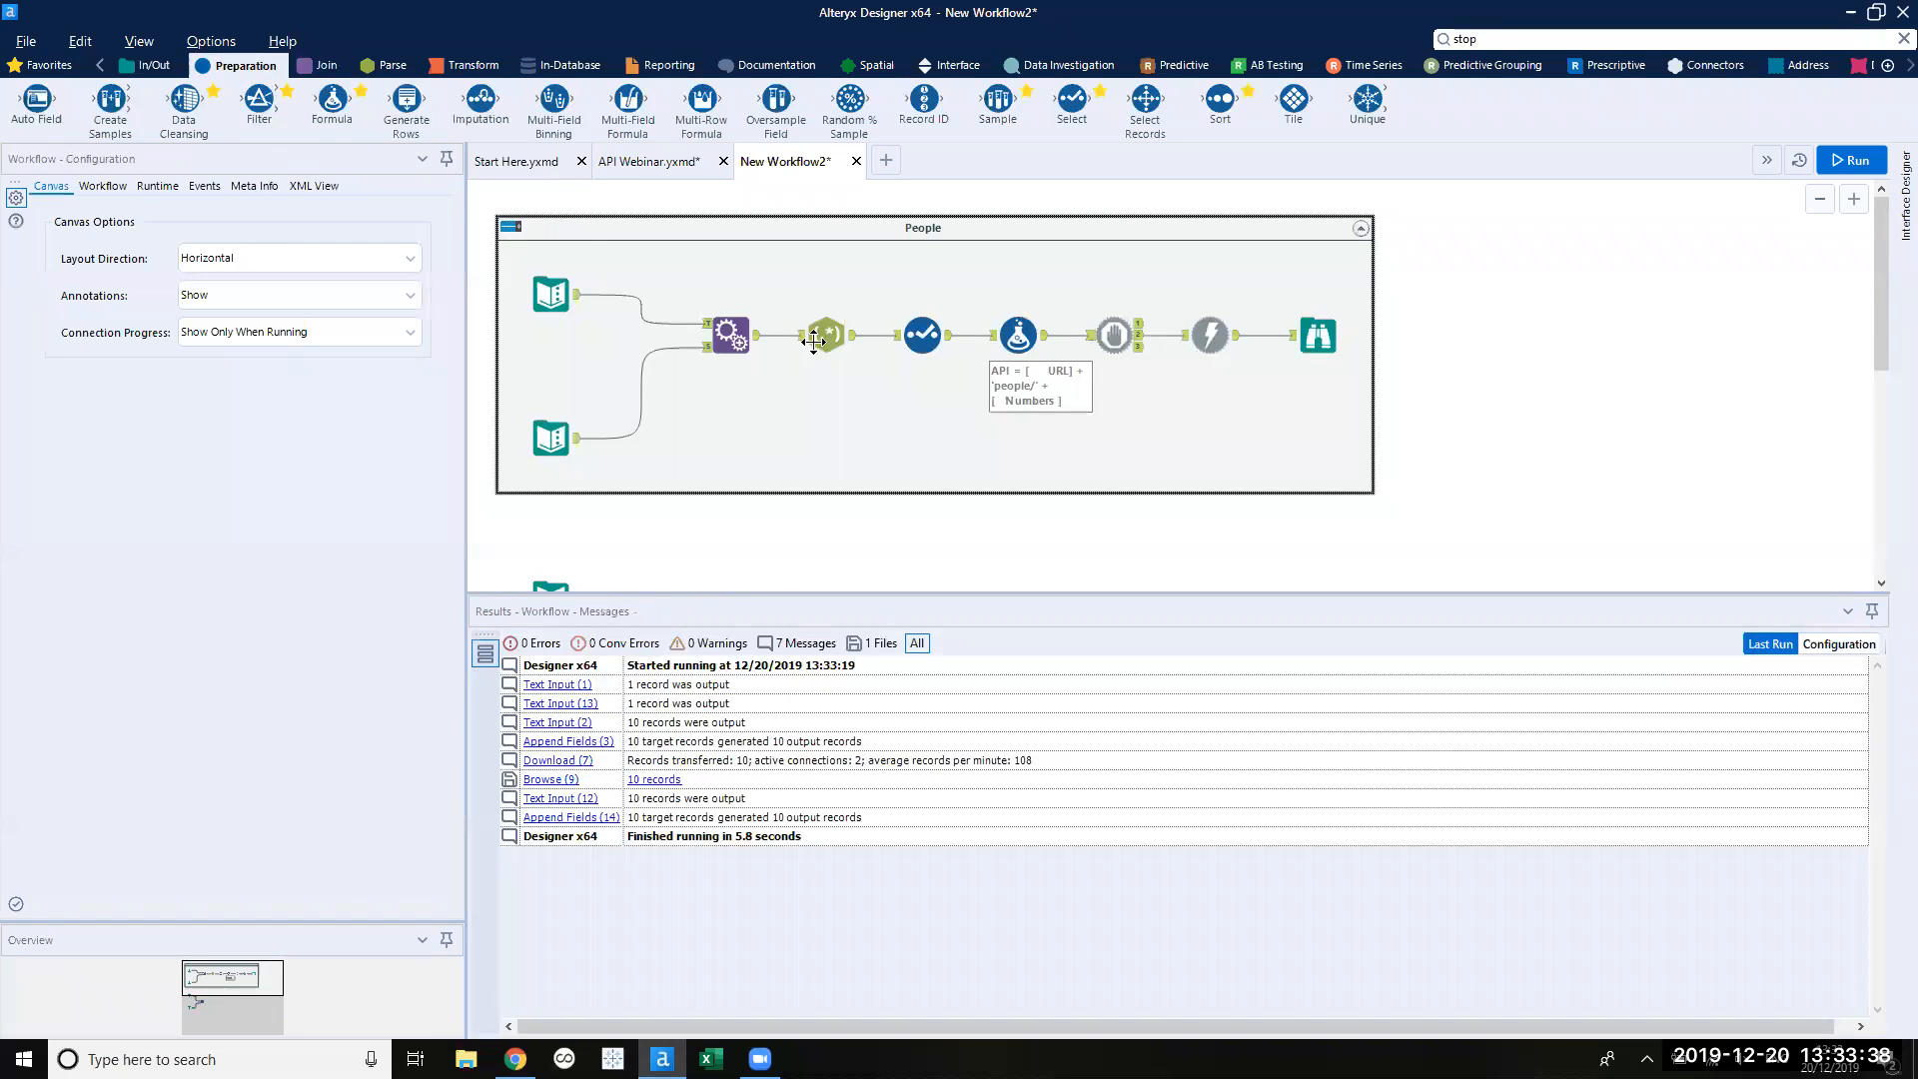
Copy the RegEx and Select tools from the People container and connect the duplicates after the new Append Fields tool.
{"action": "left_click_drag", "start_coordinate": [799, 293], "coordinate": [949, 372]}
{"action": "right_click", "coordinate": [929, 333]}
{"action": "left_click", "coordinate": [974, 366]}
{"action": "scroll", "coordinate": [769, 460], "scroll_direction": "down", "scroll_amount": 3}
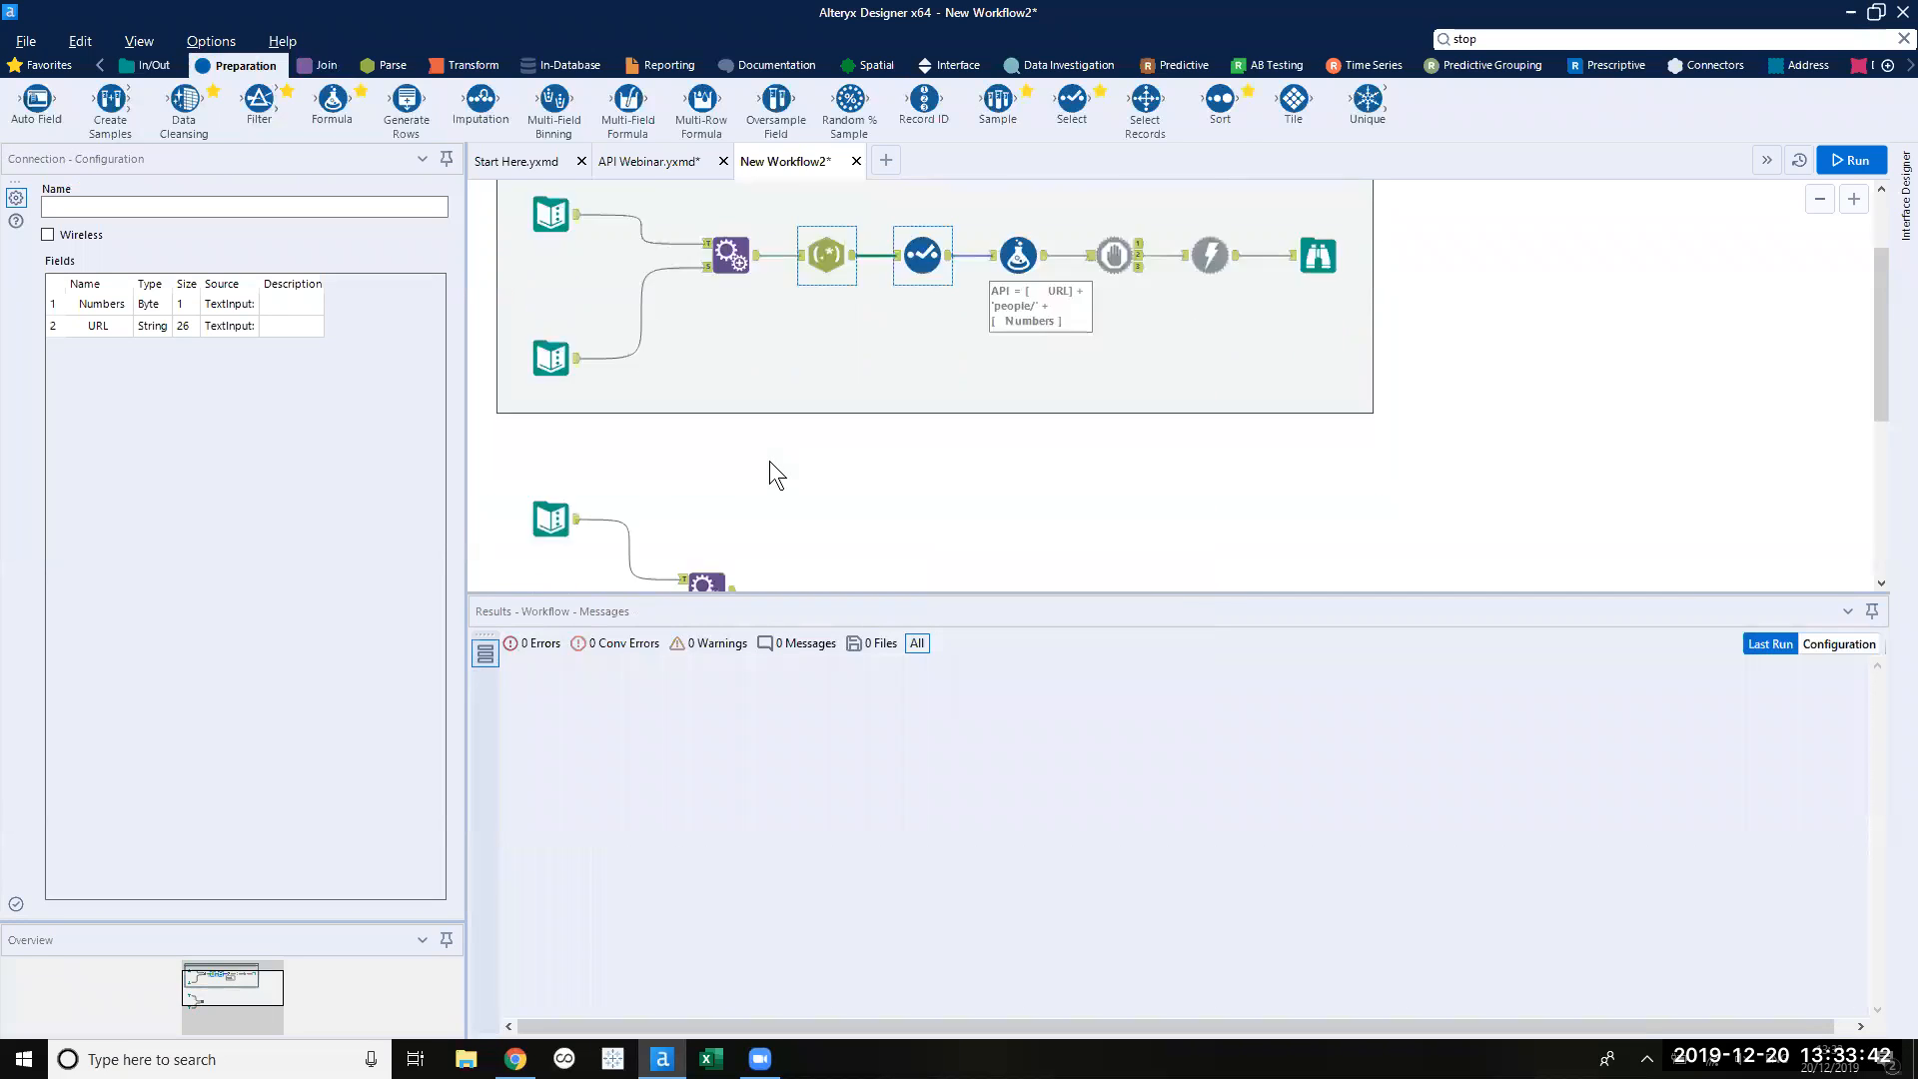
{"action": "right_click", "coordinate": [805, 460]}
{"action": "left_click", "coordinate": [834, 464]}
{"action": "left_click_drag", "start_coordinate": [845, 454], "coordinate": [790, 471]}
Disable the People container again and run the workflow to check the copied Select tool's output.
{"action": "scroll", "coordinate": [584, 279], "scroll_direction": "up", "scroll_amount": 3}
{"action": "left_click", "coordinate": [511, 226]}
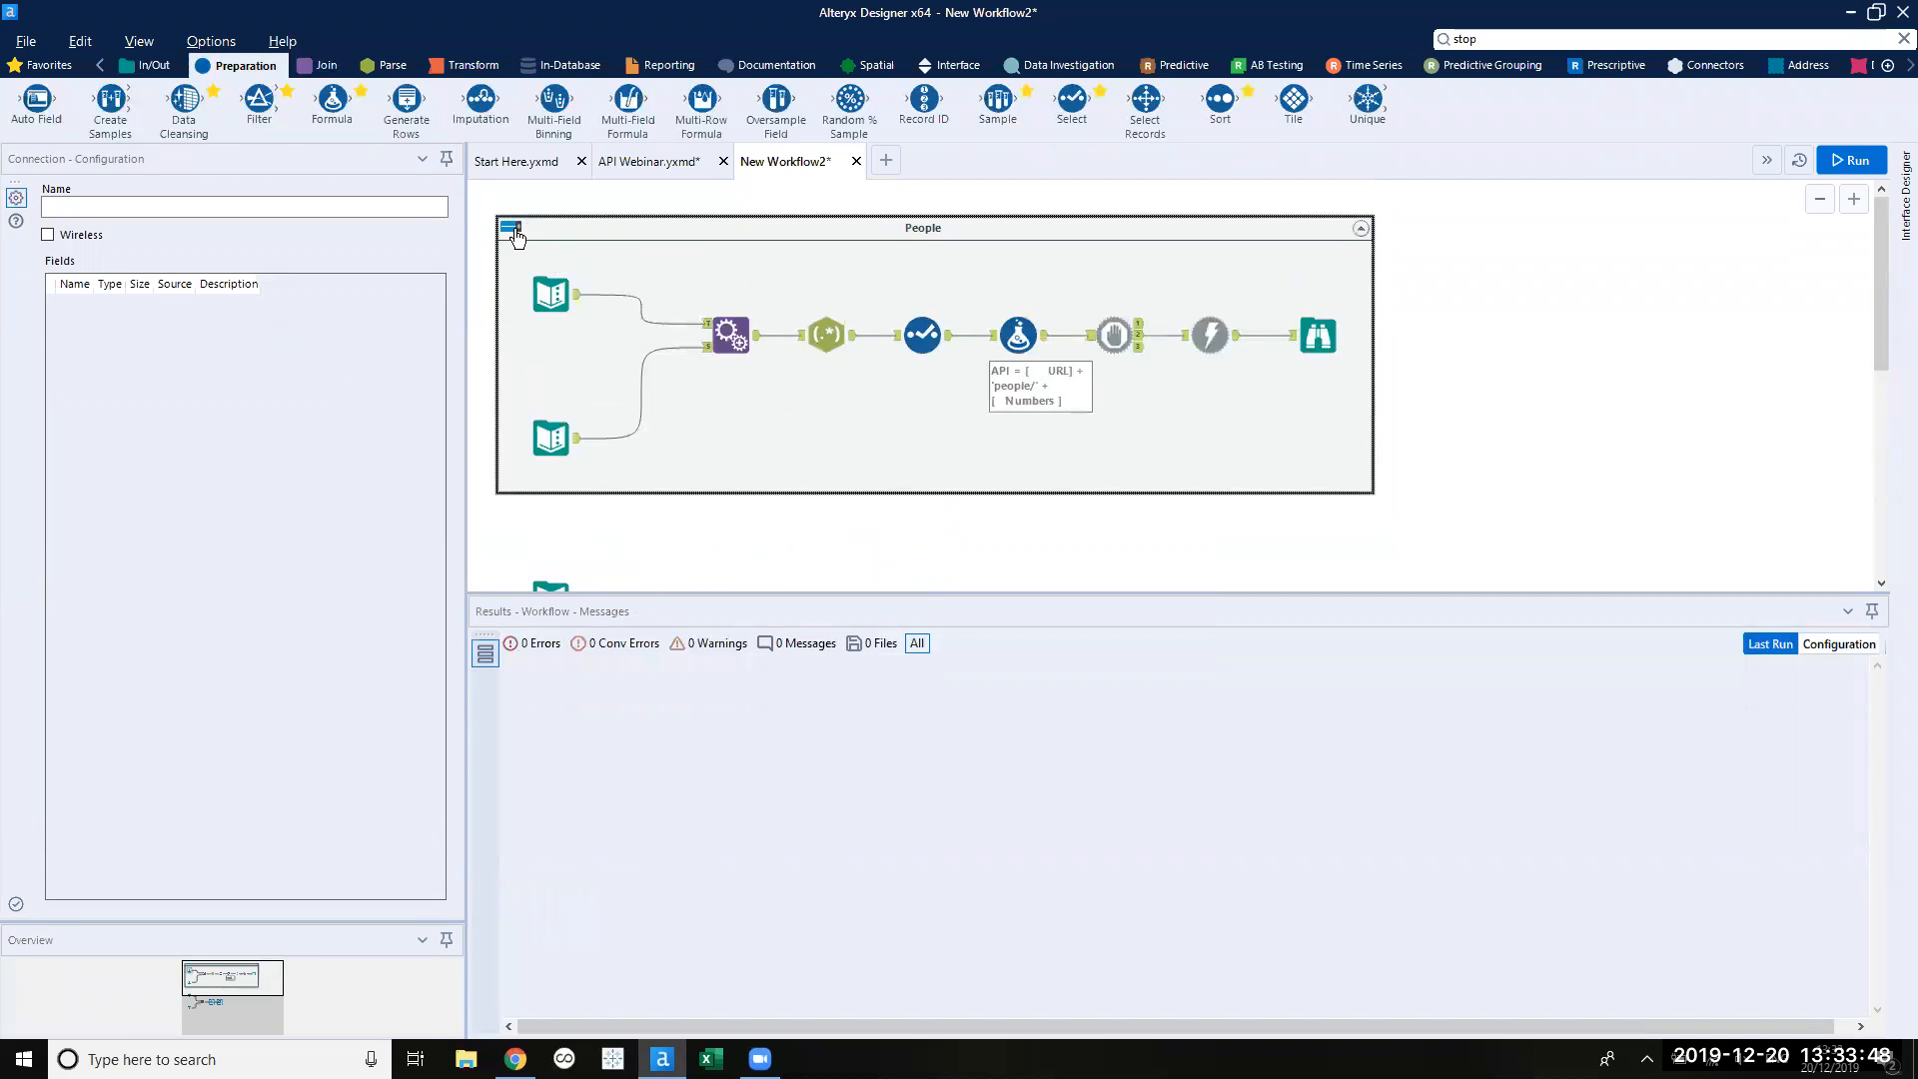
{"action": "scroll", "coordinate": [779, 389], "scroll_direction": "down", "scroll_amount": 3}
{"action": "left_click", "coordinate": [1850, 160]}
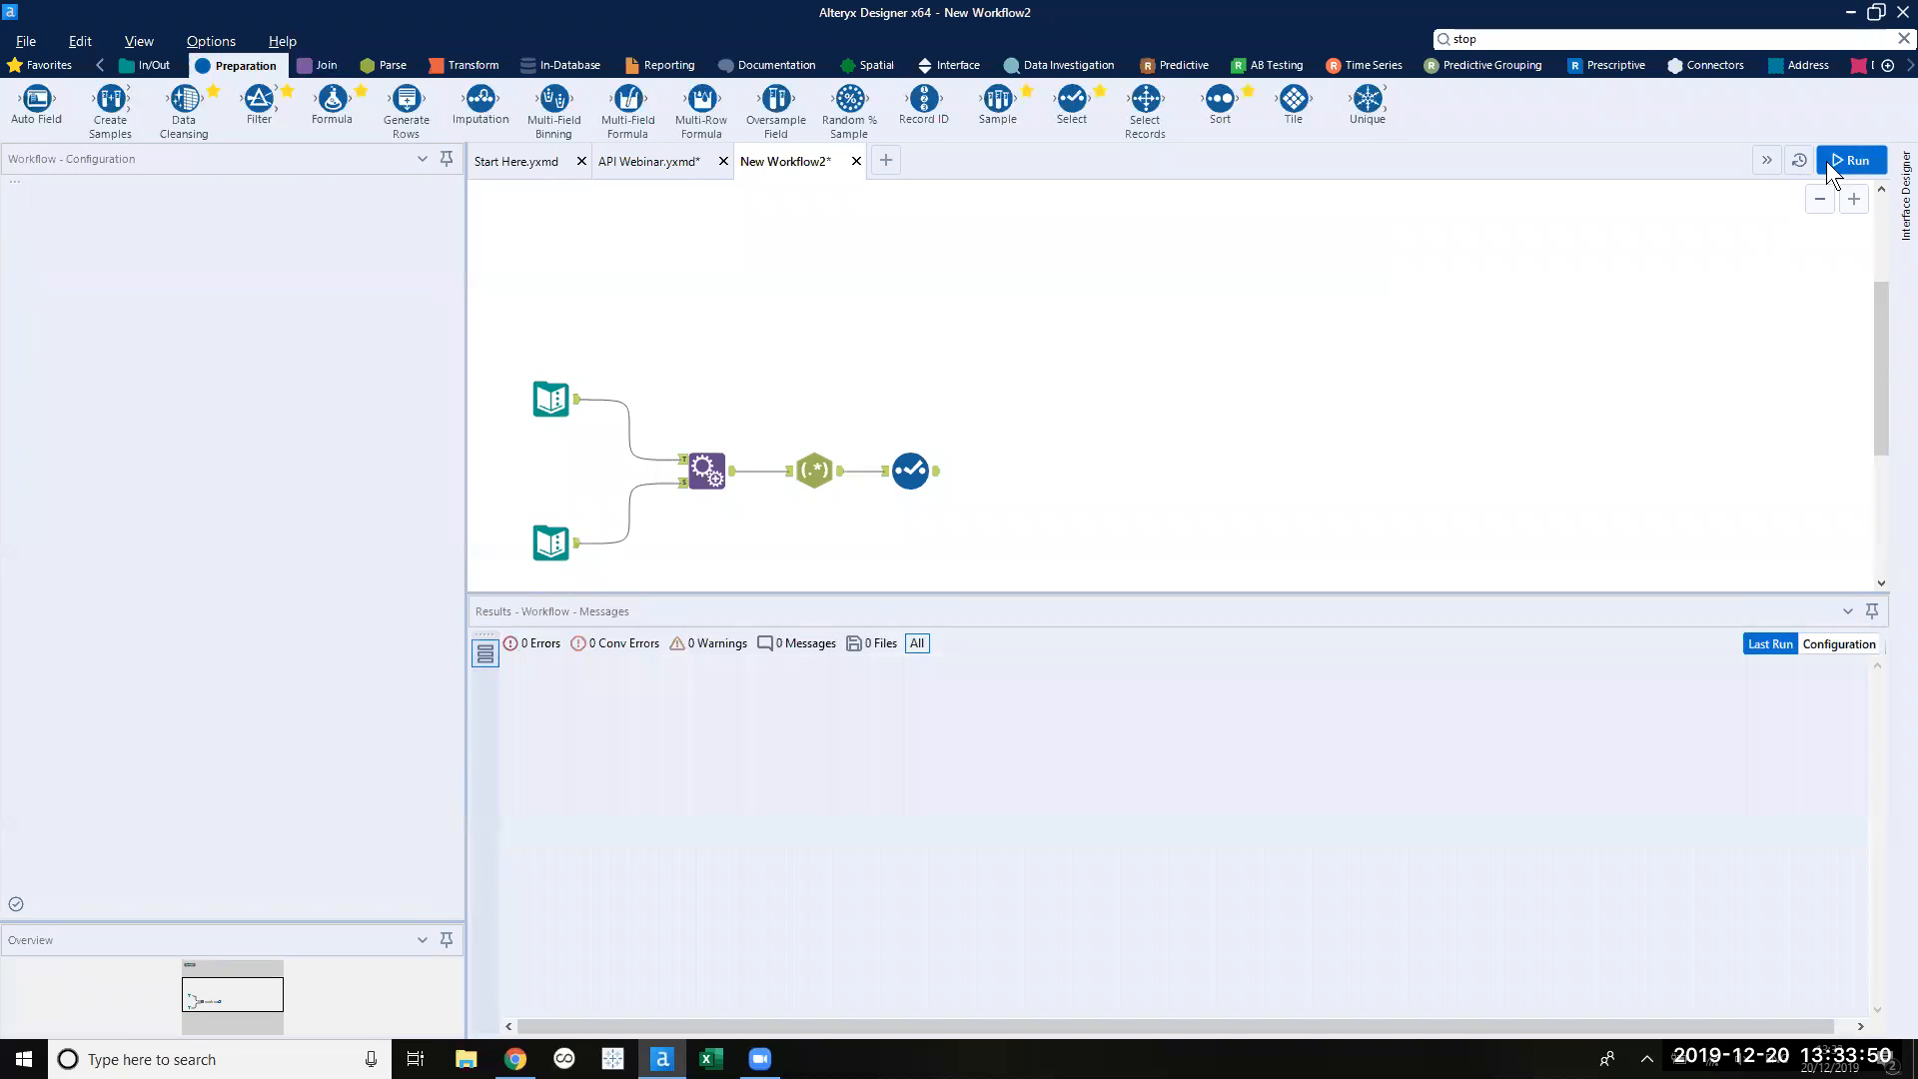
{"action": "scroll", "coordinate": [951, 417], "scroll_direction": "down", "scroll_amount": 2}
{"action": "left_click", "coordinate": [938, 395]}
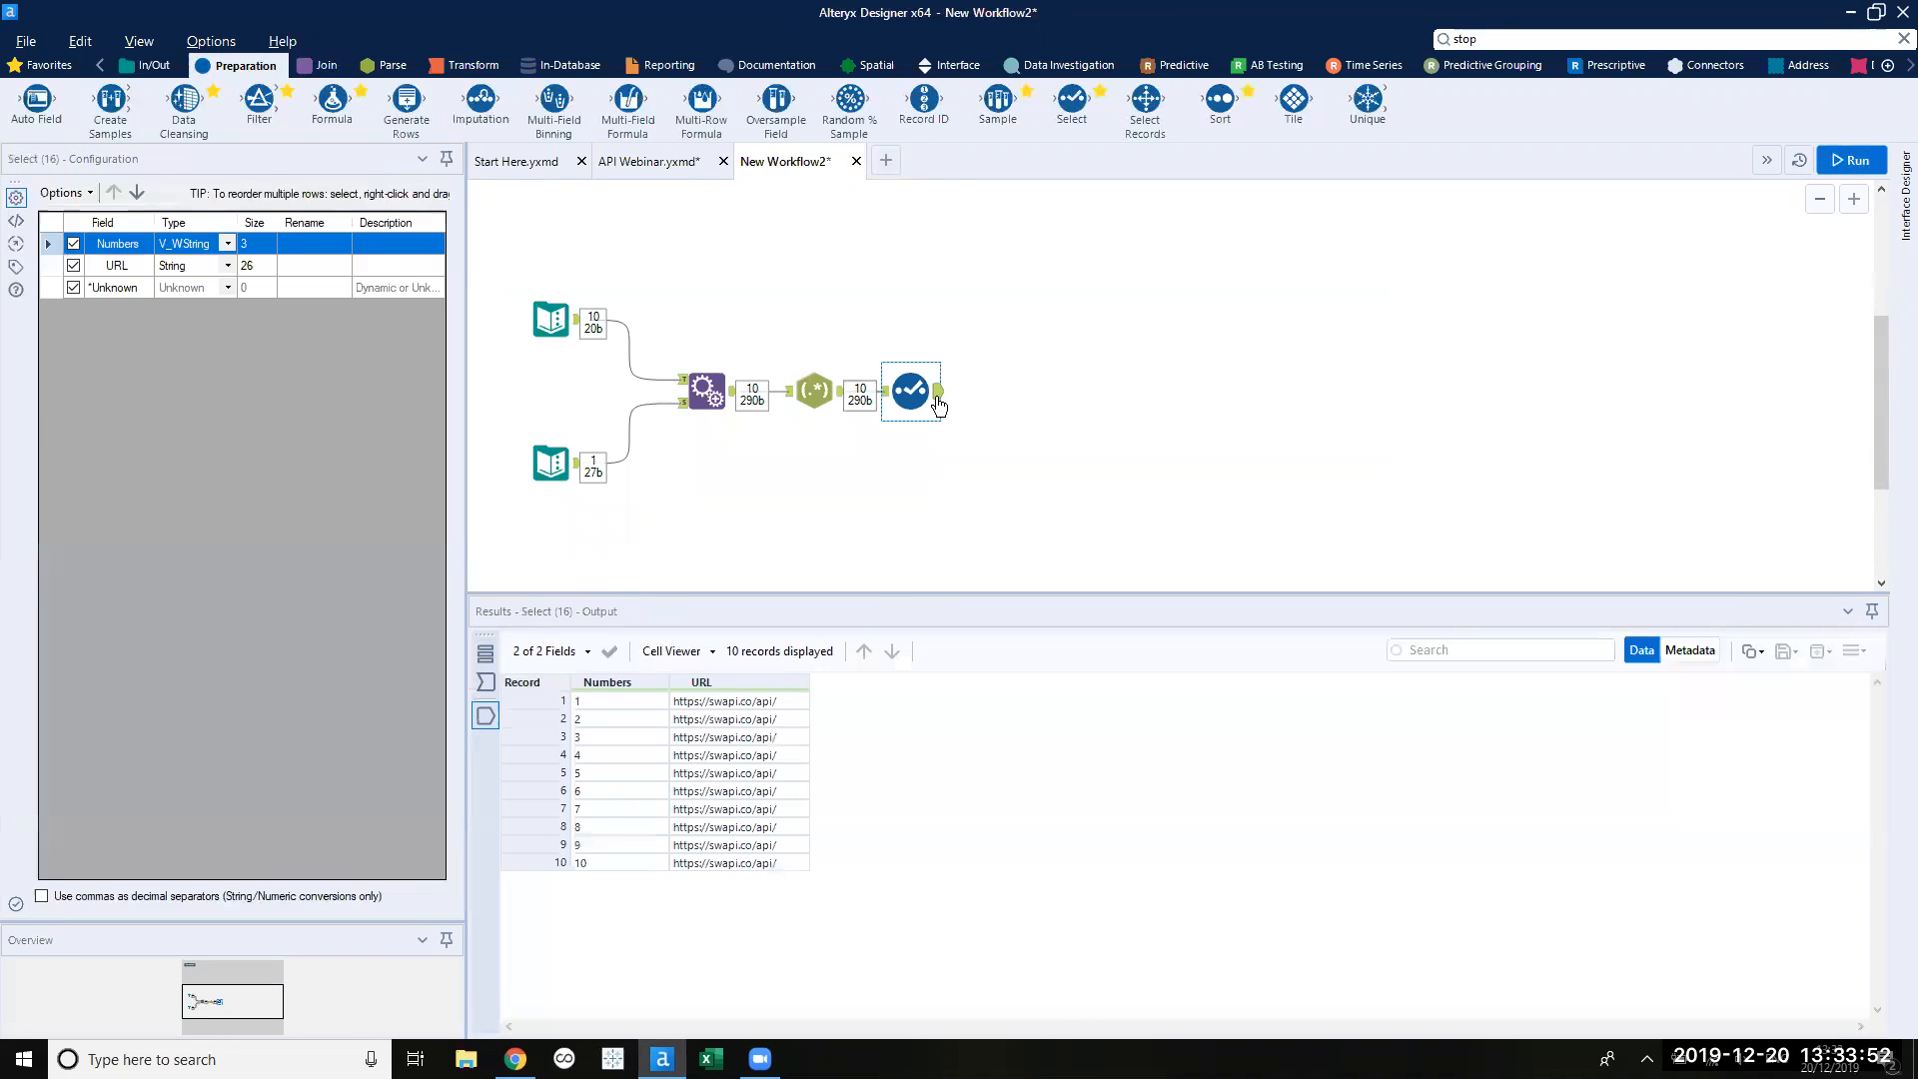
{"action": "left_click_drag", "start_coordinate": [331, 100], "coordinate": [1007, 390]}
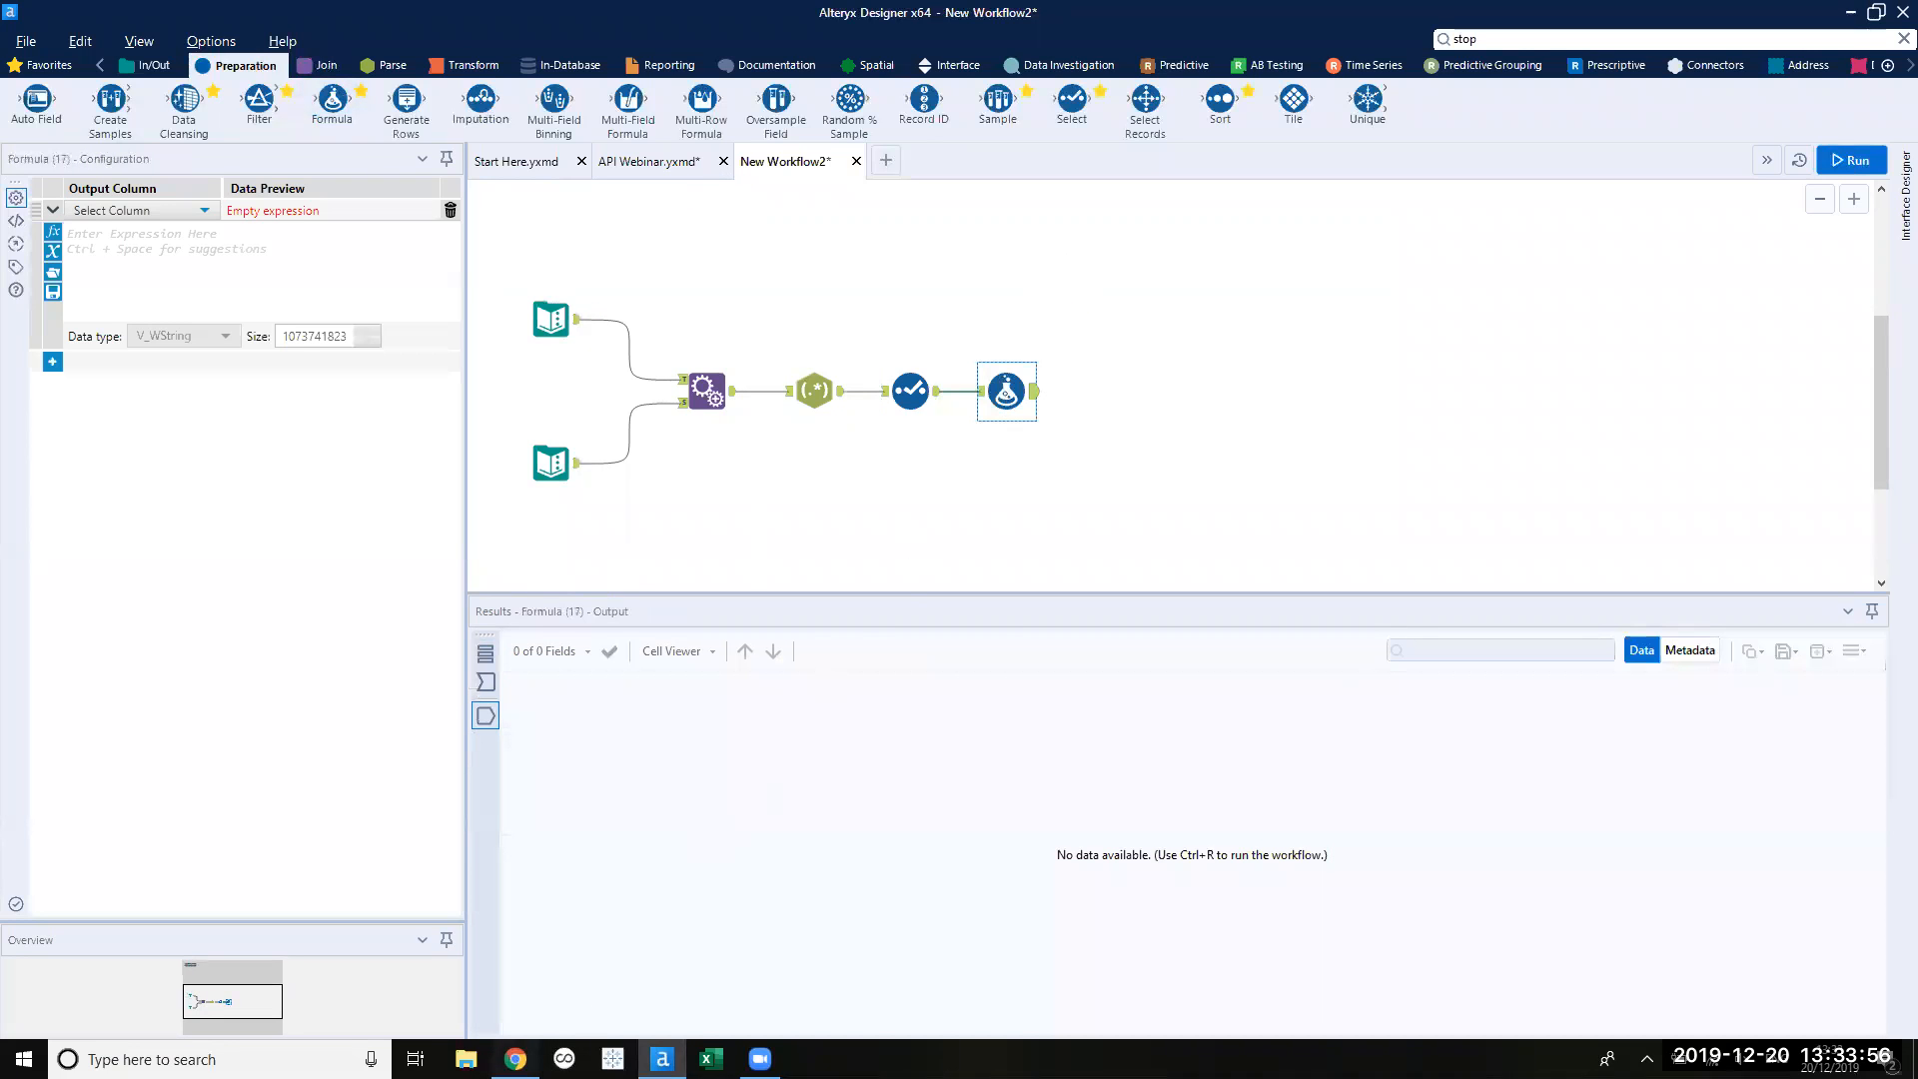
{"action": "left_click", "coordinate": [516, 1058]}
{"action": "scroll", "coordinate": [789, 427], "scroll_direction": "down", "scroll_amount": 12}
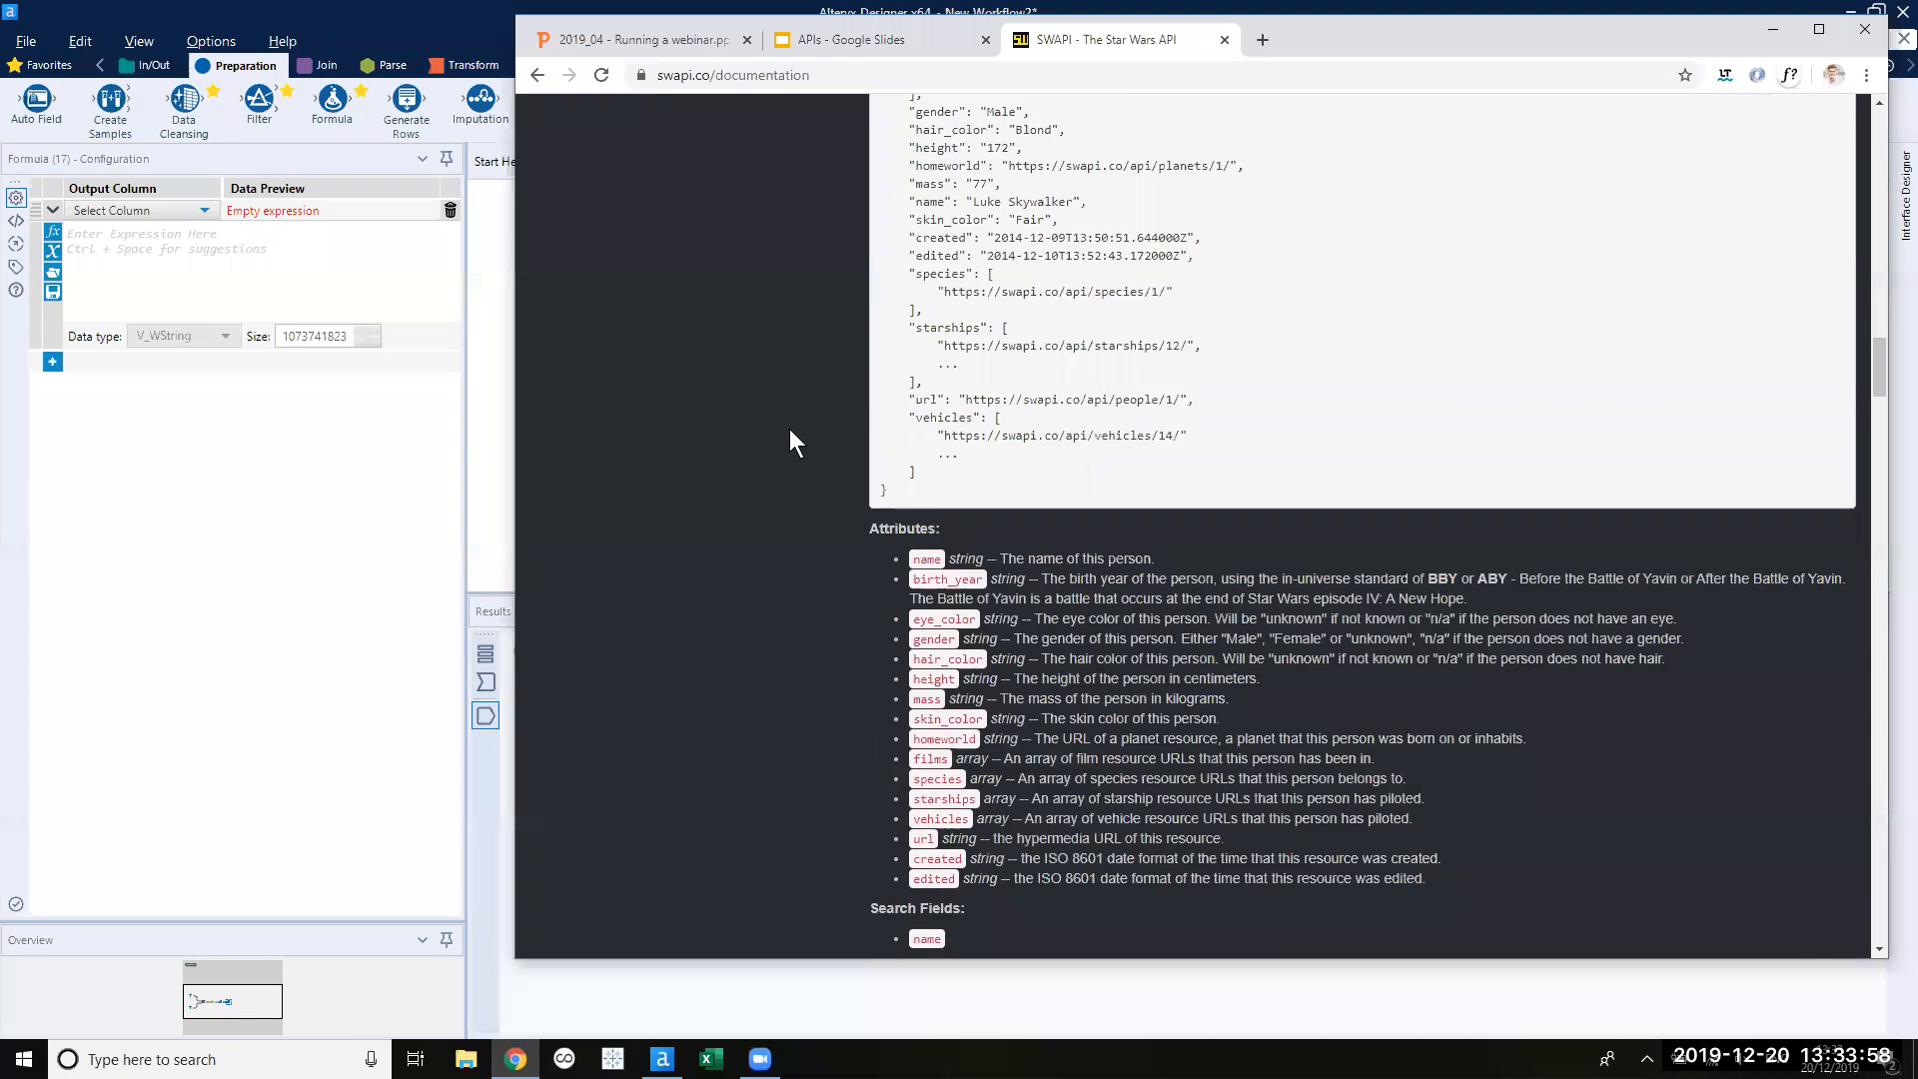
{"action": "scroll", "coordinate": [788, 432], "scroll_direction": "down", "scroll_amount": 2}
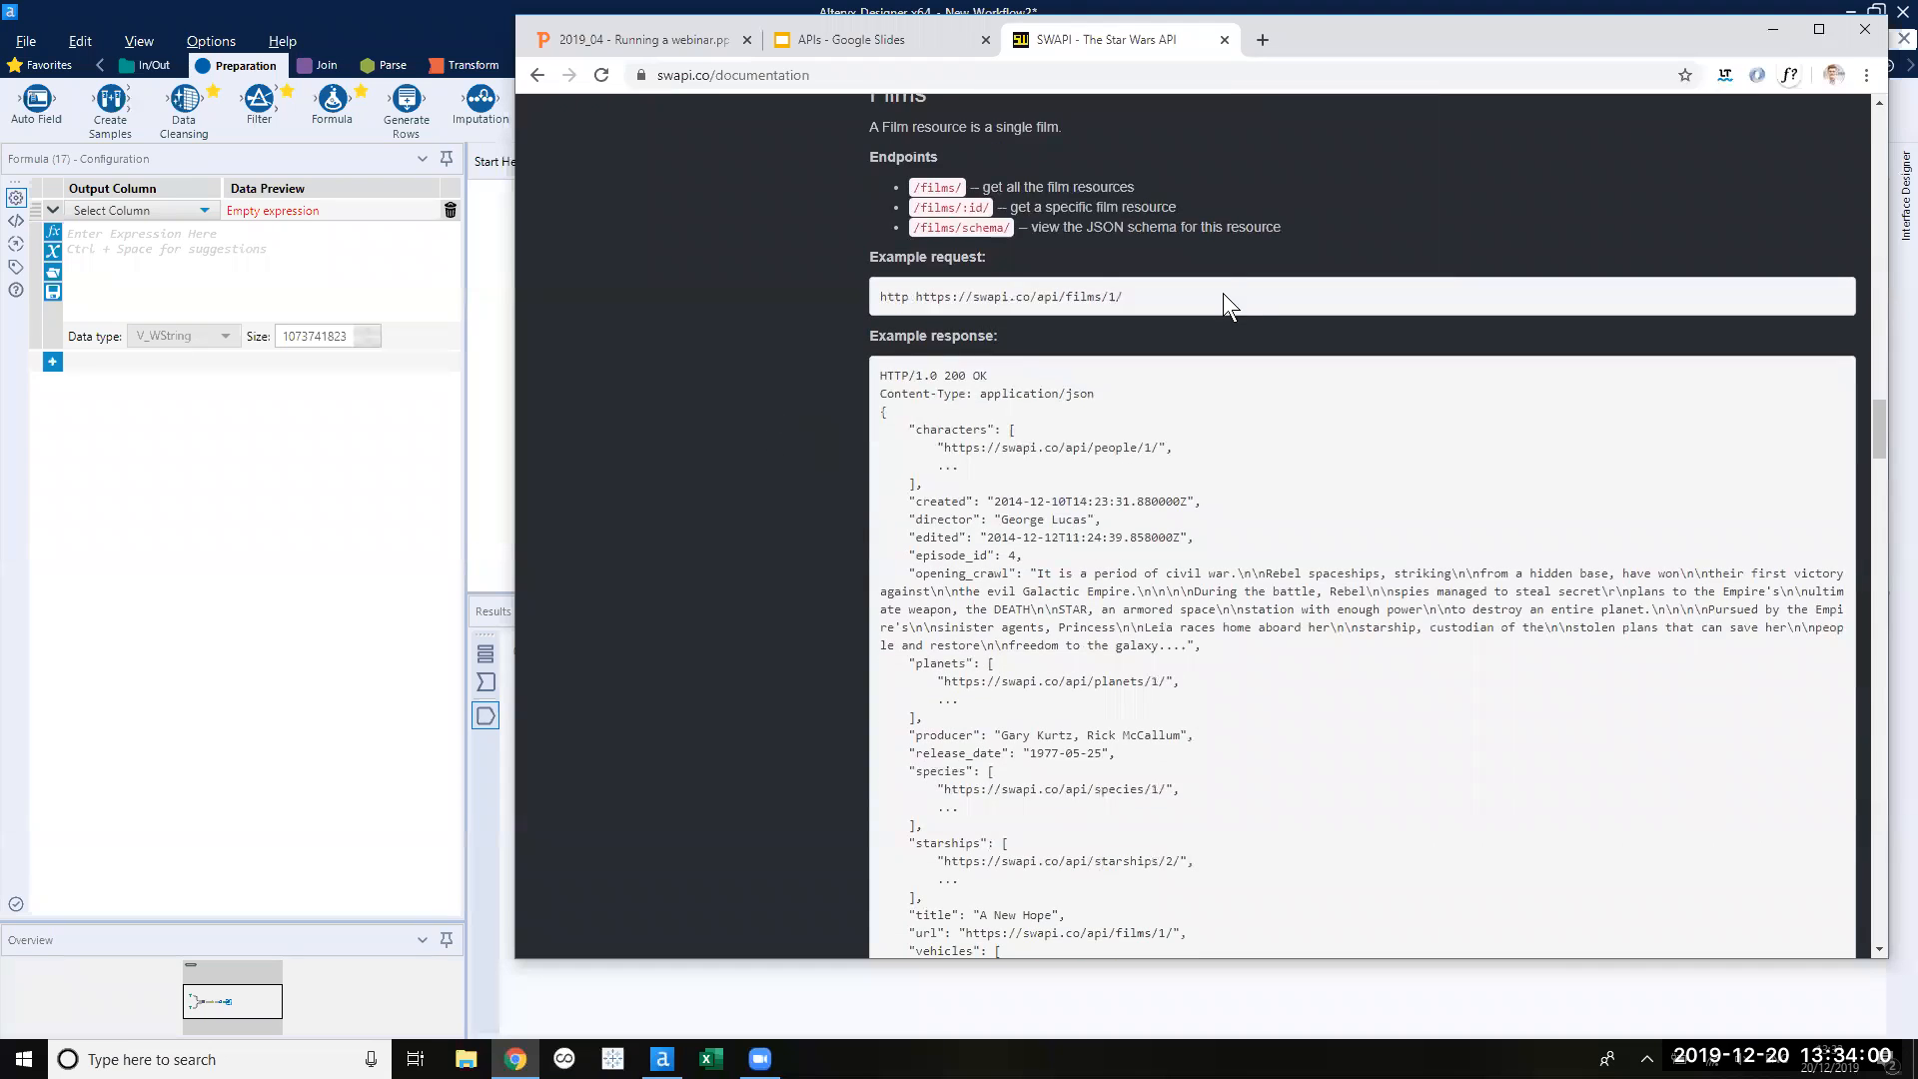
{"action": "left_click_drag", "start_coordinate": [1192, 292], "coordinate": [878, 292]}
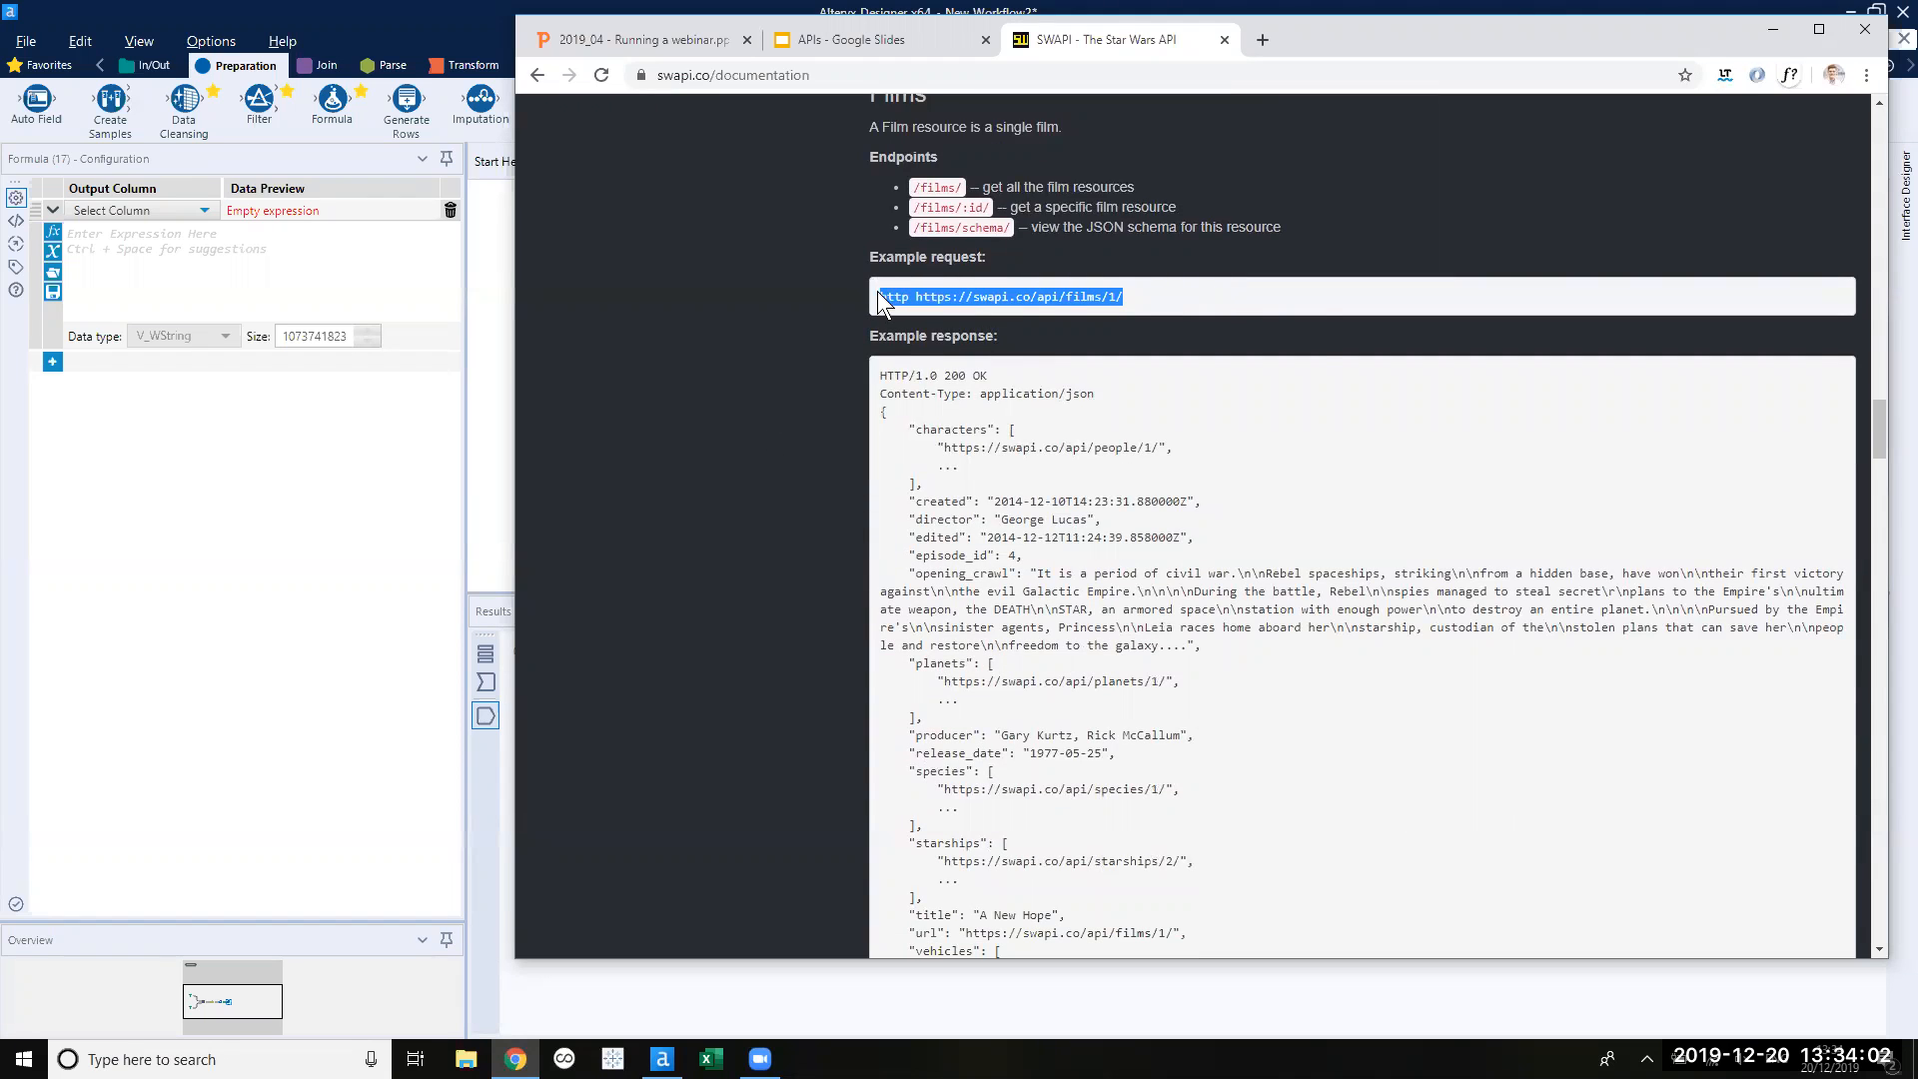
{"action": "right_click", "coordinate": [910, 296]}
{"action": "left_click", "coordinate": [956, 317]}
{"action": "left_click_drag", "start_coordinate": [915, 298], "coordinate": [1141, 304]}
{"action": "right_click", "coordinate": [1081, 297]}
{"action": "left_click", "coordinate": [1095, 308]}
Back in Alteryx, paste the films URL into the Formula expression as a reference, with two blank lines above it.
{"action": "left_click", "coordinate": [262, 279]}
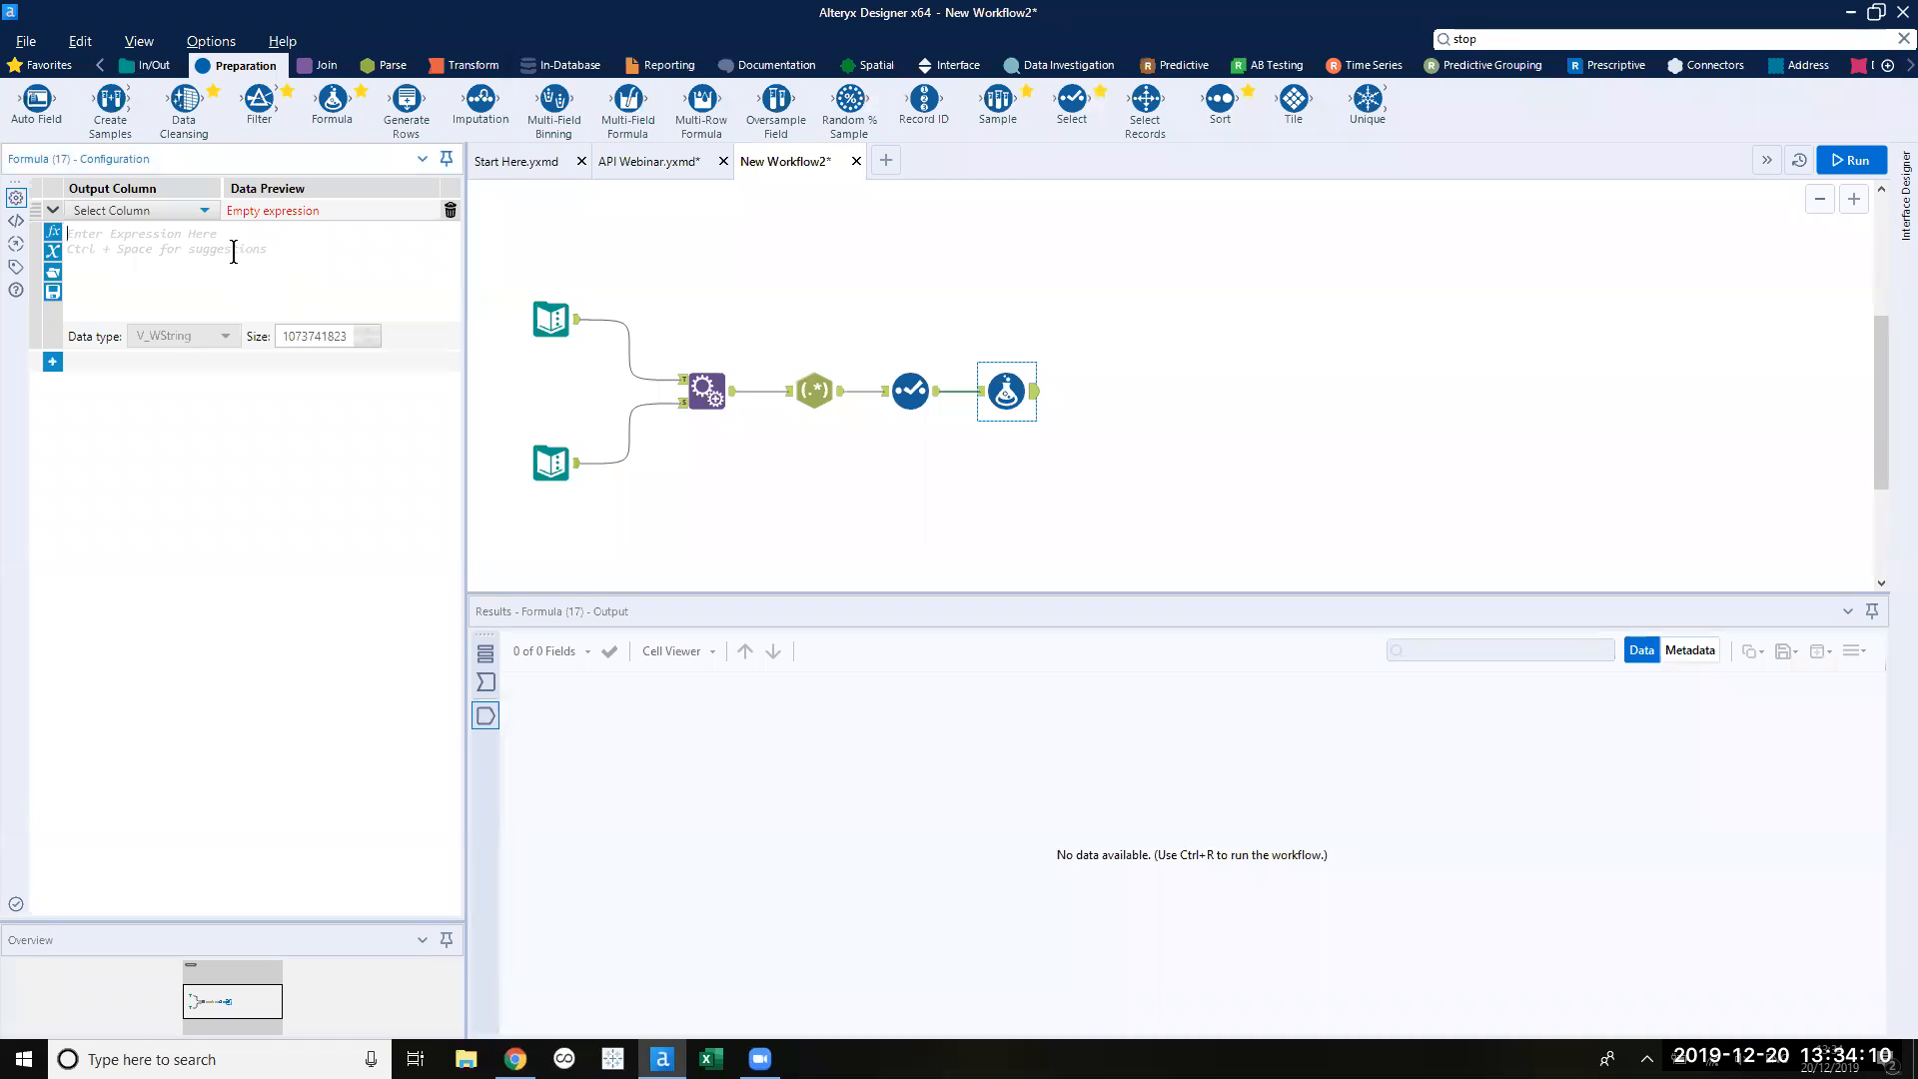
{"action": "key", "text": "ctrl+v"}
{"action": "key", "text": "Left"}
{"action": "key", "text": "Left"}
{"action": "key", "text": "Left"}
{"action": "key", "text": "Left"}
{"action": "key", "text": "Left"}
{"action": "key", "text": "Left"}
{"action": "key", "text": "Left"}
{"action": "key", "text": "Left"}
{"action": "key", "text": "Left"}
{"action": "key", "text": "Left"}
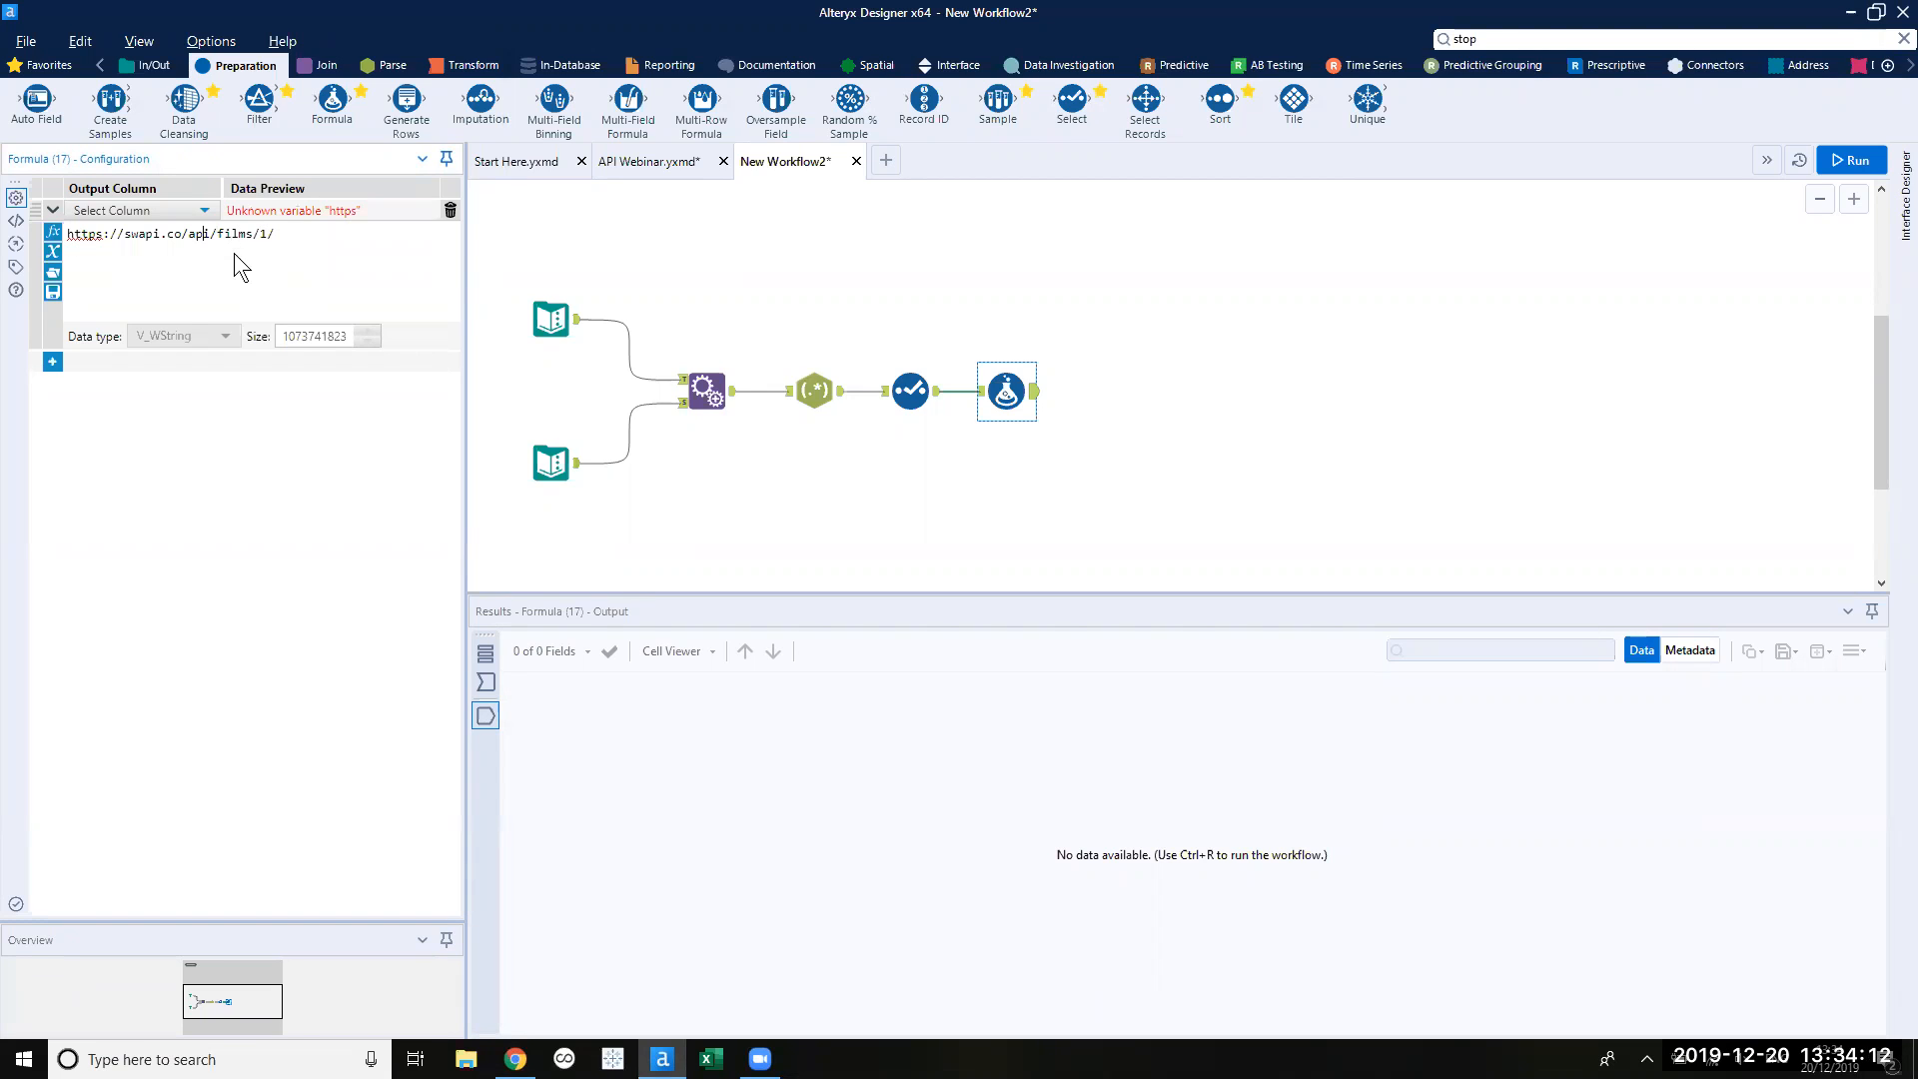
{"action": "key", "text": "Home"}
{"action": "key", "text": "Return"}
{"action": "key", "text": "Return"}
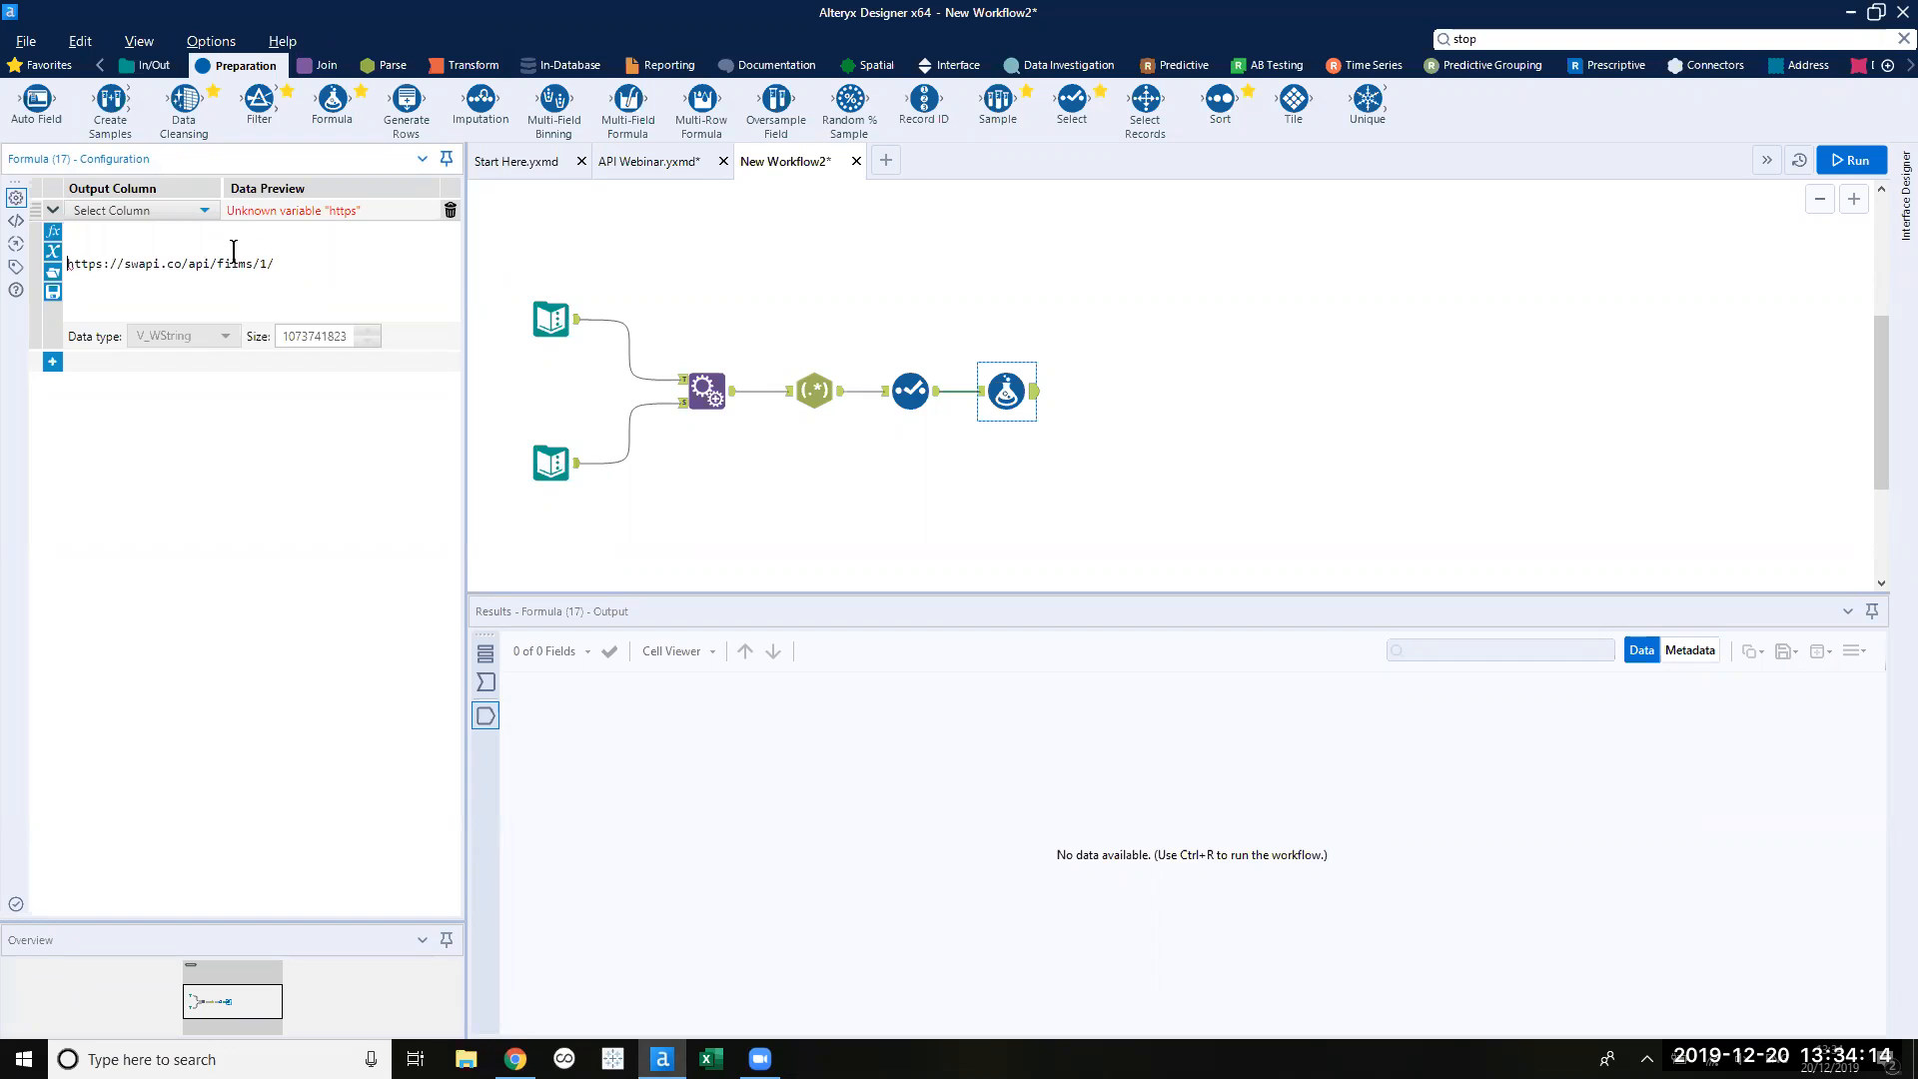
Add a new output column named API in the Formula tool.
{"action": "left_click", "coordinate": [182, 207]}
{"action": "left_click", "coordinate": [178, 226]}
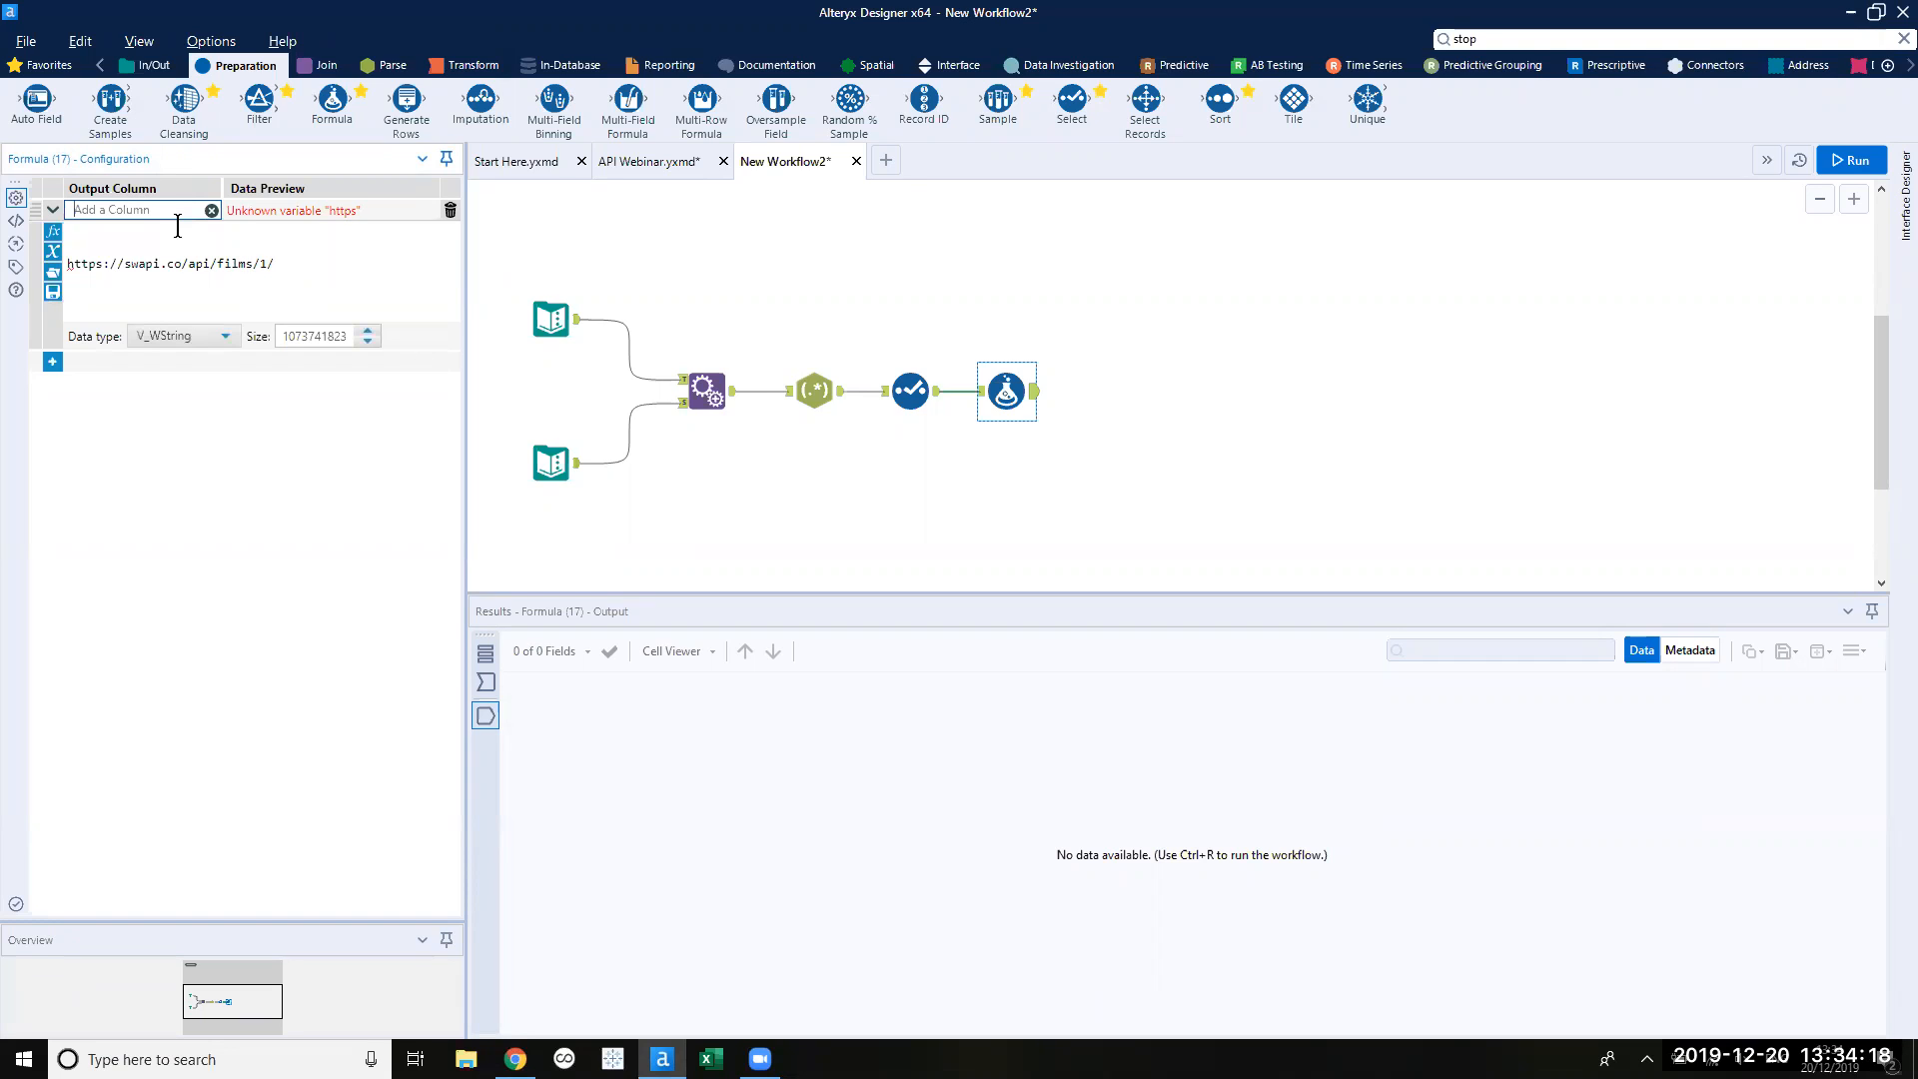
{"action": "type", "text": "API"}
Write the API column's expression as [URL] + 'films/' + [Numbers] above the reference URL.
{"action": "left_click", "coordinate": [188, 236]}
{"action": "type", "text": "[ste"}
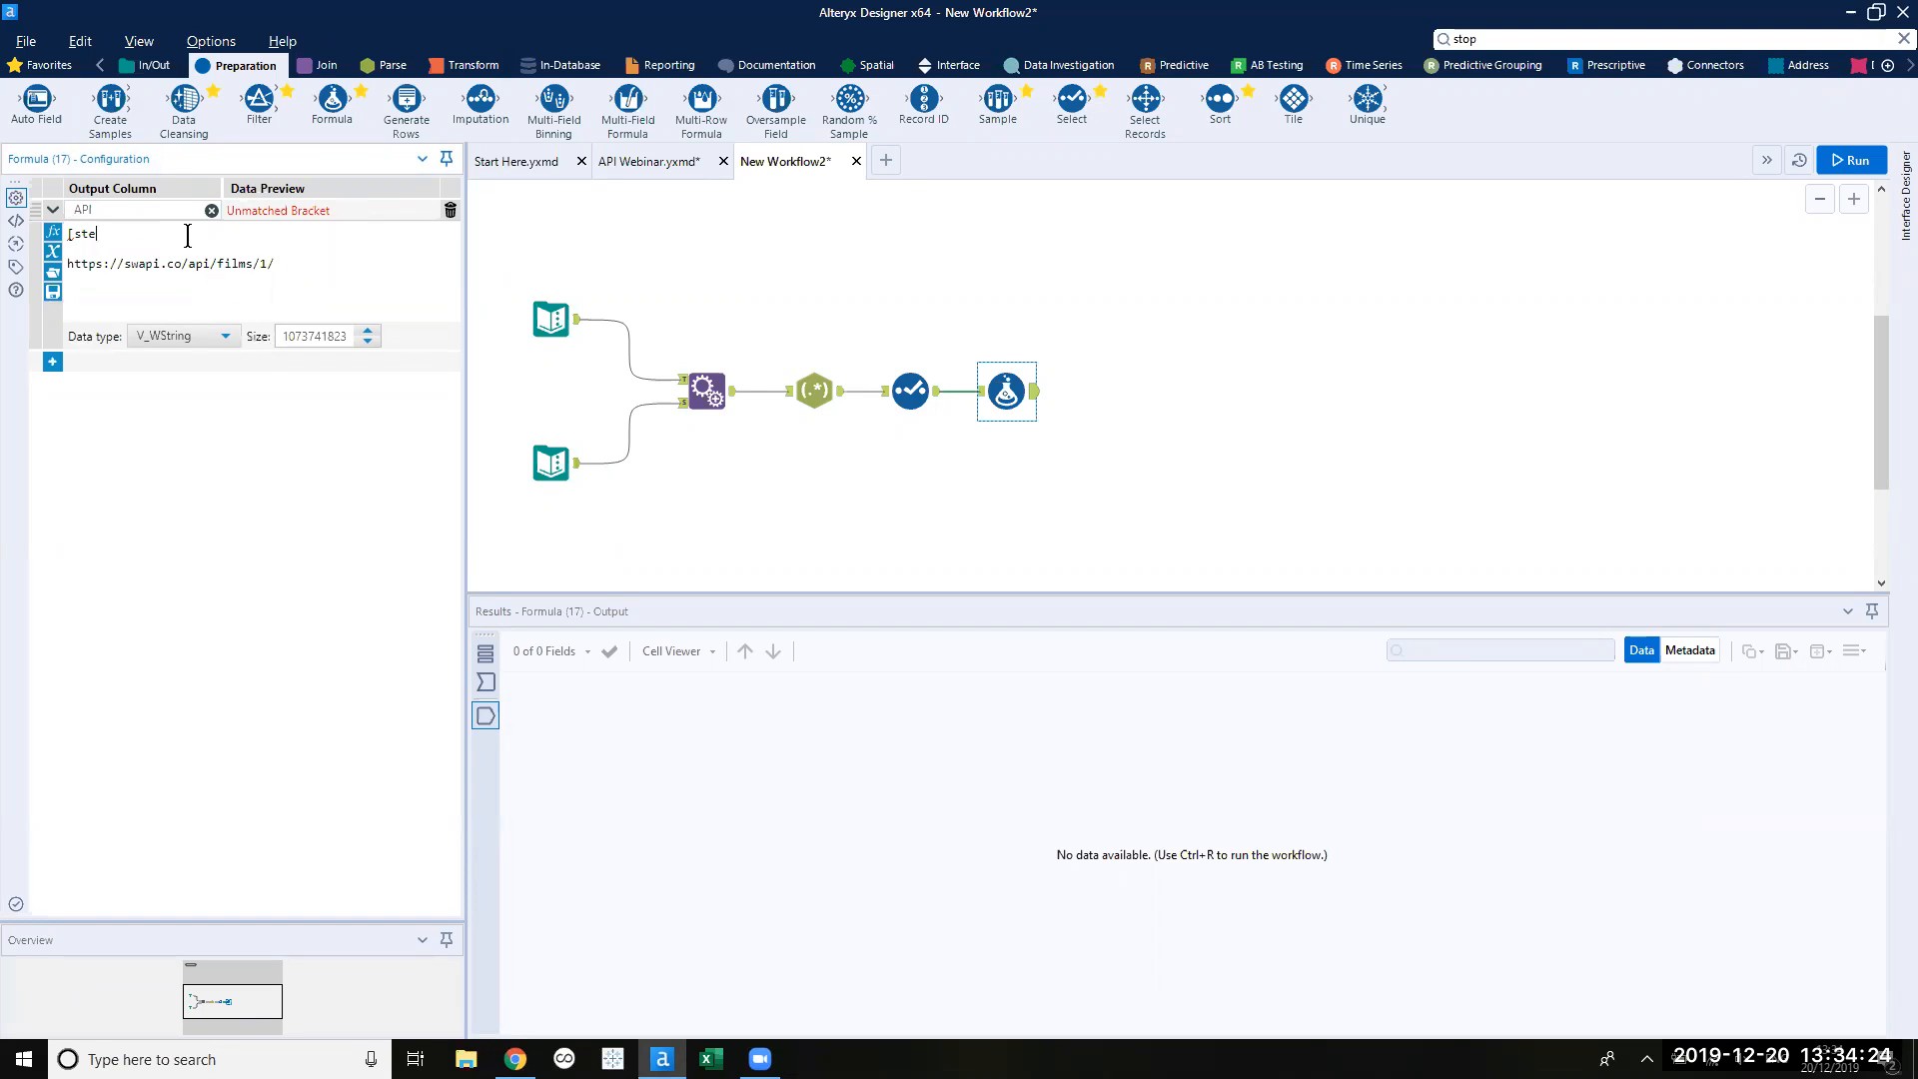
{"action": "key", "text": "BackSpace"}
{"action": "key", "text": "BackSpace"}
{"action": "key", "text": "BackSpace"}
{"action": "left_click", "coordinate": [178, 262]}
{"action": "type", "text": "+ 'filsm"}
{"action": "key", "text": "BackSpace"}
{"action": "key", "text": "BackSpace"}
{"action": "type", "text": "ms/"}
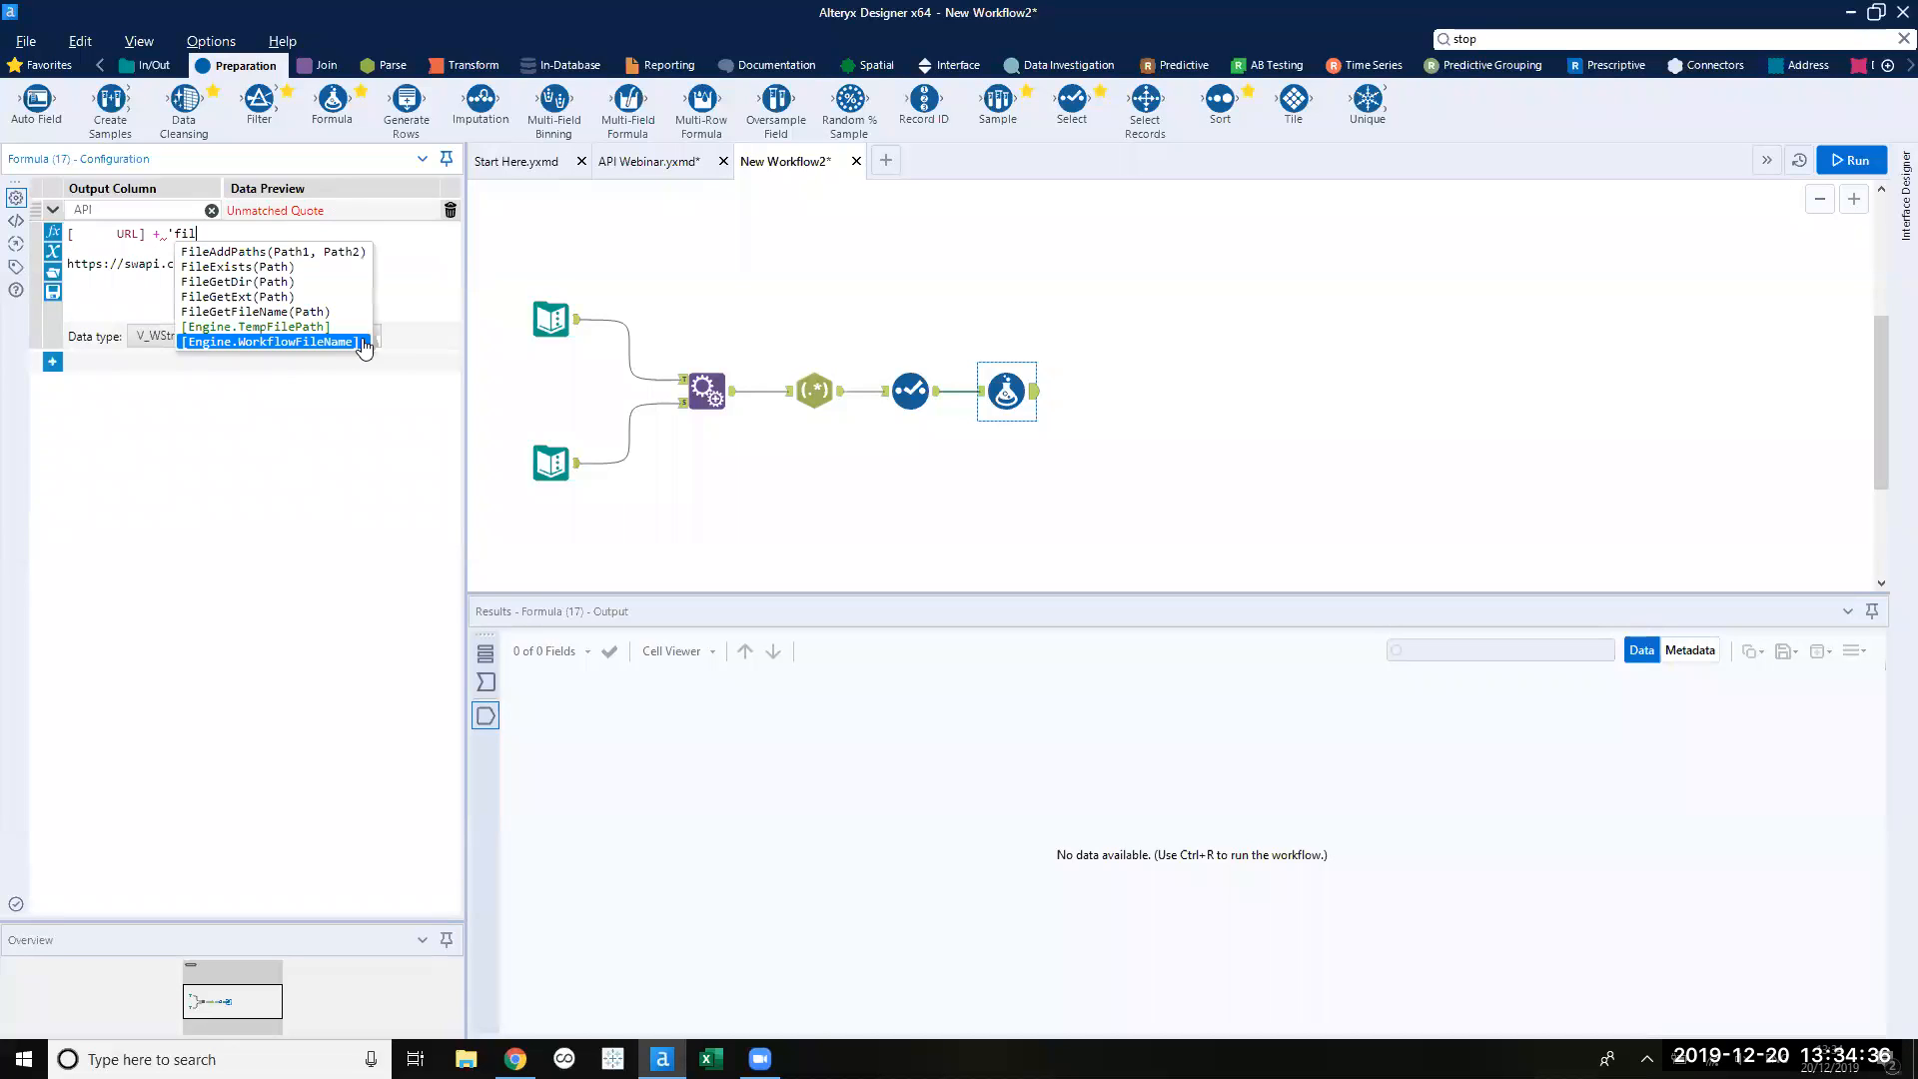
{"action": "type", "text": "'"}
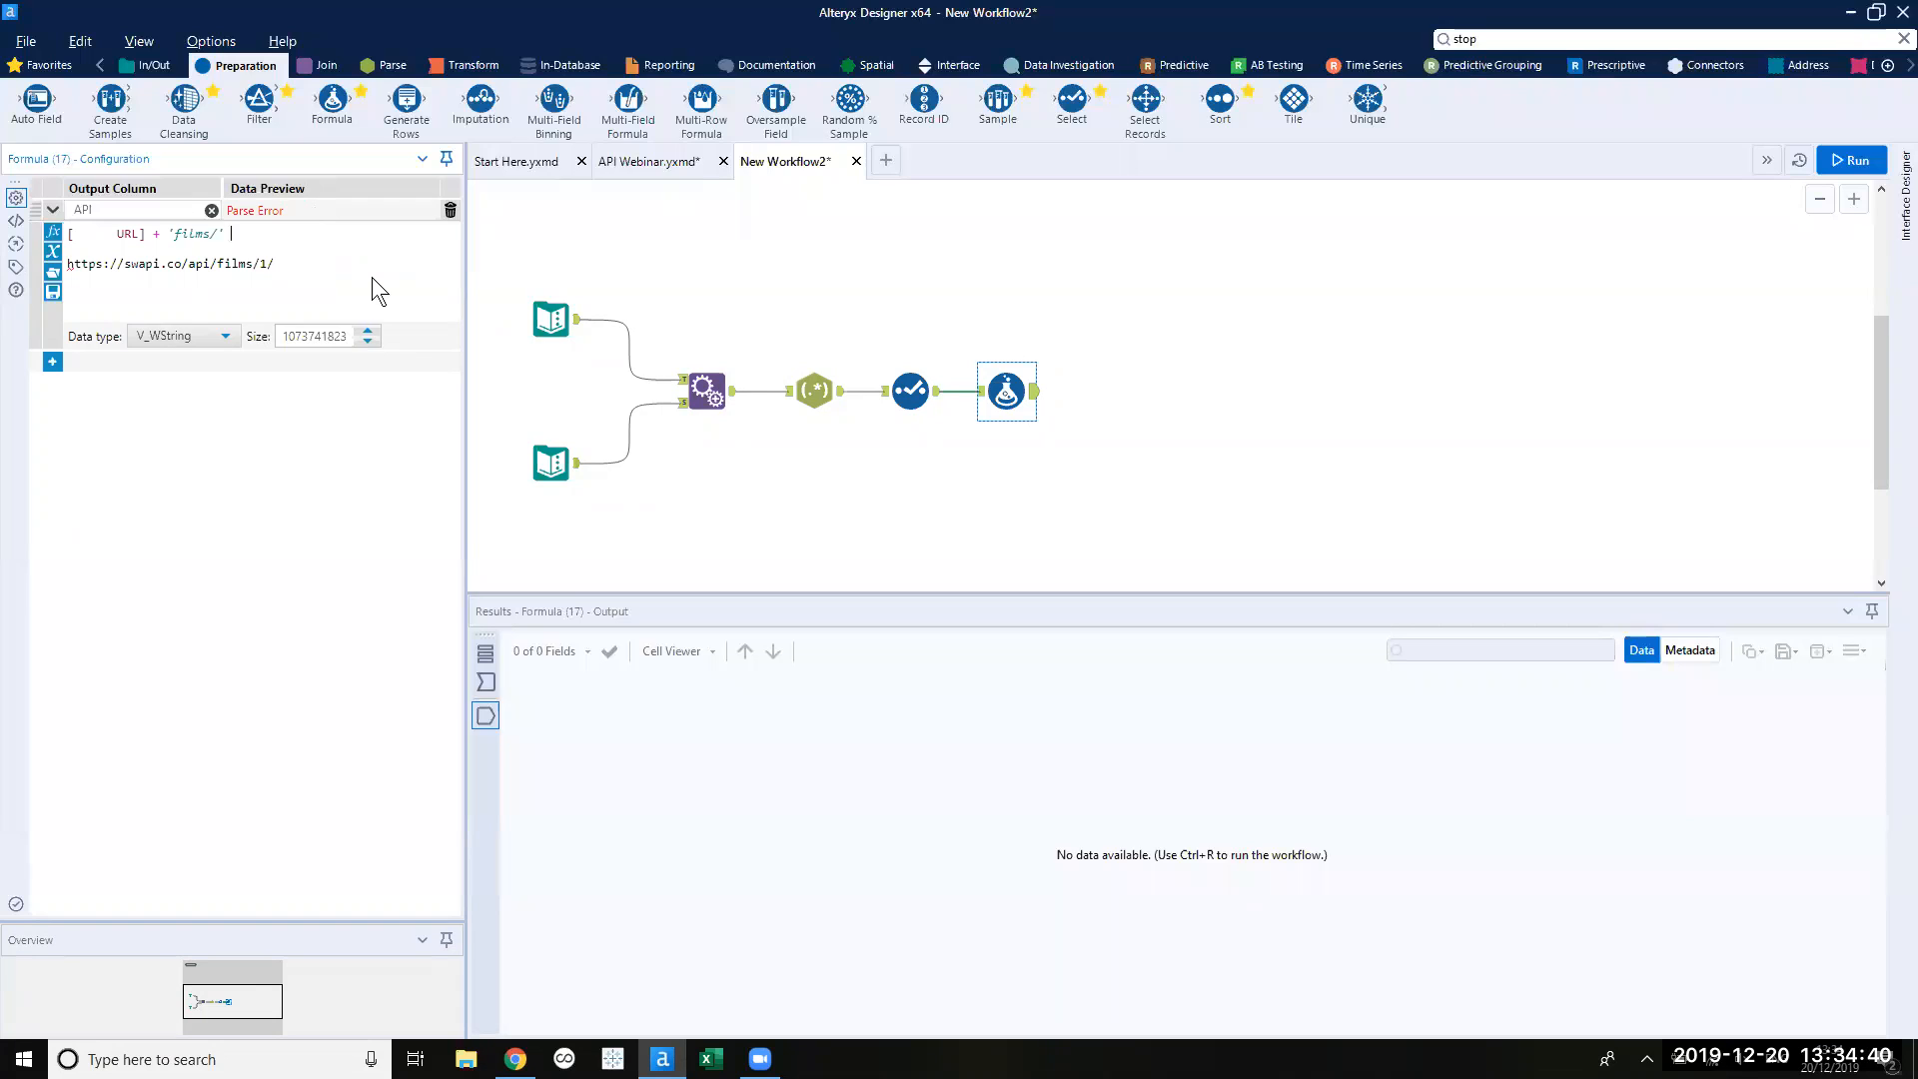
{"action": "type", "text": " + [num"}
{"action": "key", "text": "Return"}
Delete the pasted reference URL below the expression and run the workflow.
{"action": "left_click_drag", "start_coordinate": [362, 270], "coordinate": [70, 250]}
{"action": "key", "text": "BackSpace"}
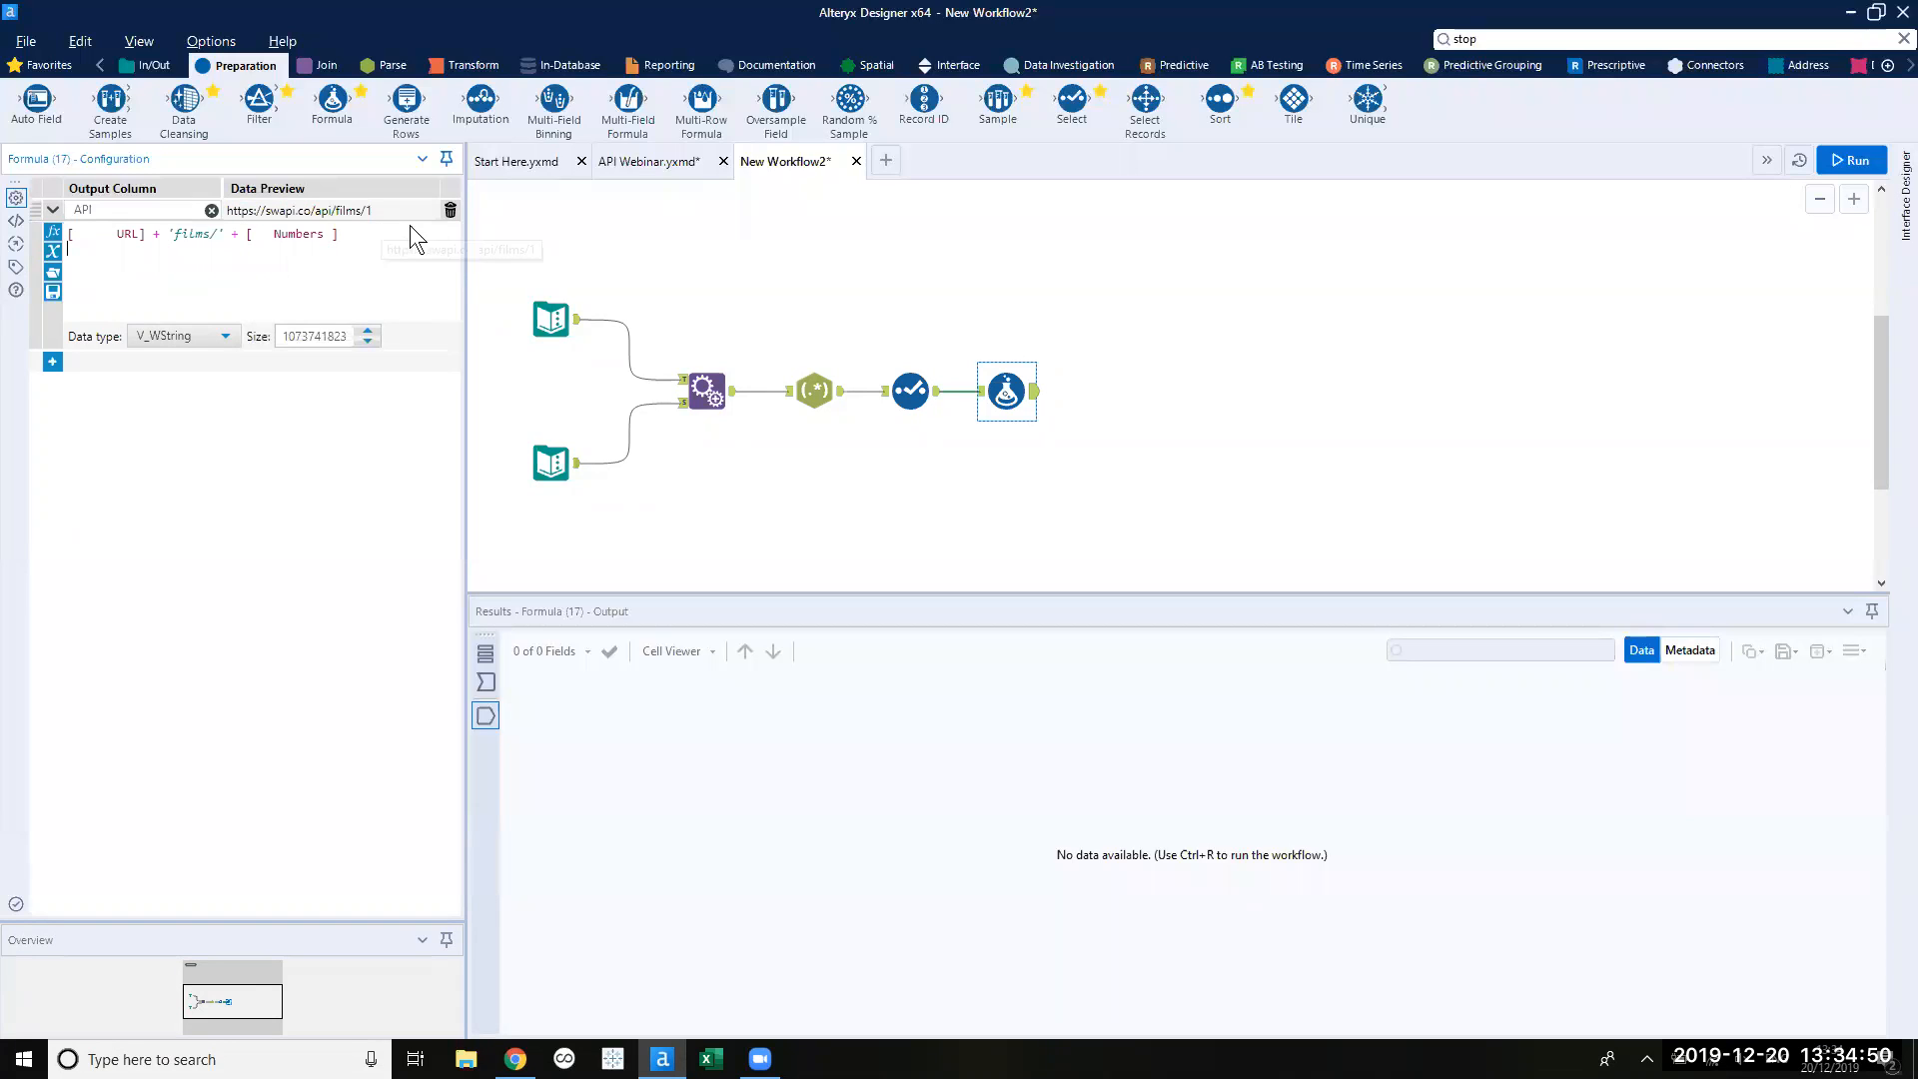
{"action": "left_click", "coordinate": [1850, 160]}
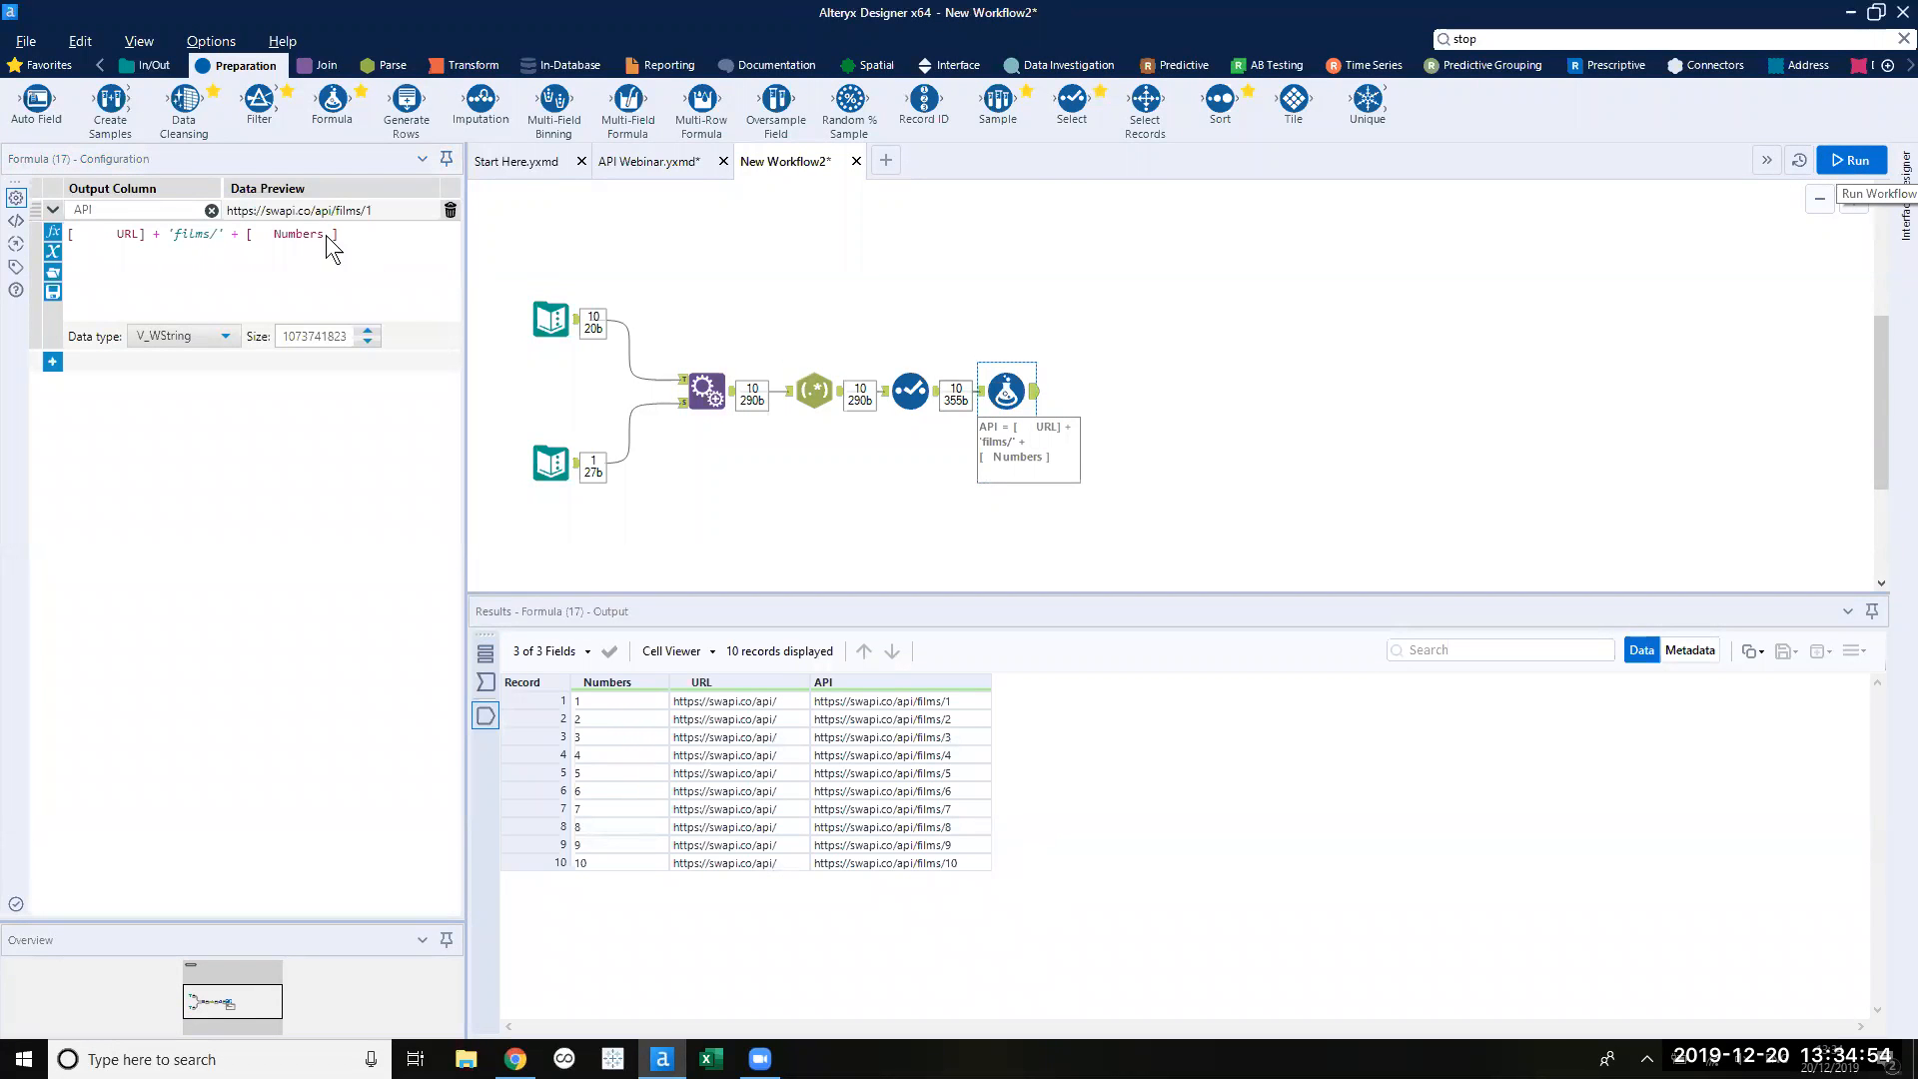
Add a Block Until Done tool after the Formula tool and connect a Download tool to its output 2.
{"action": "left_click", "coordinate": [1512, 38]}
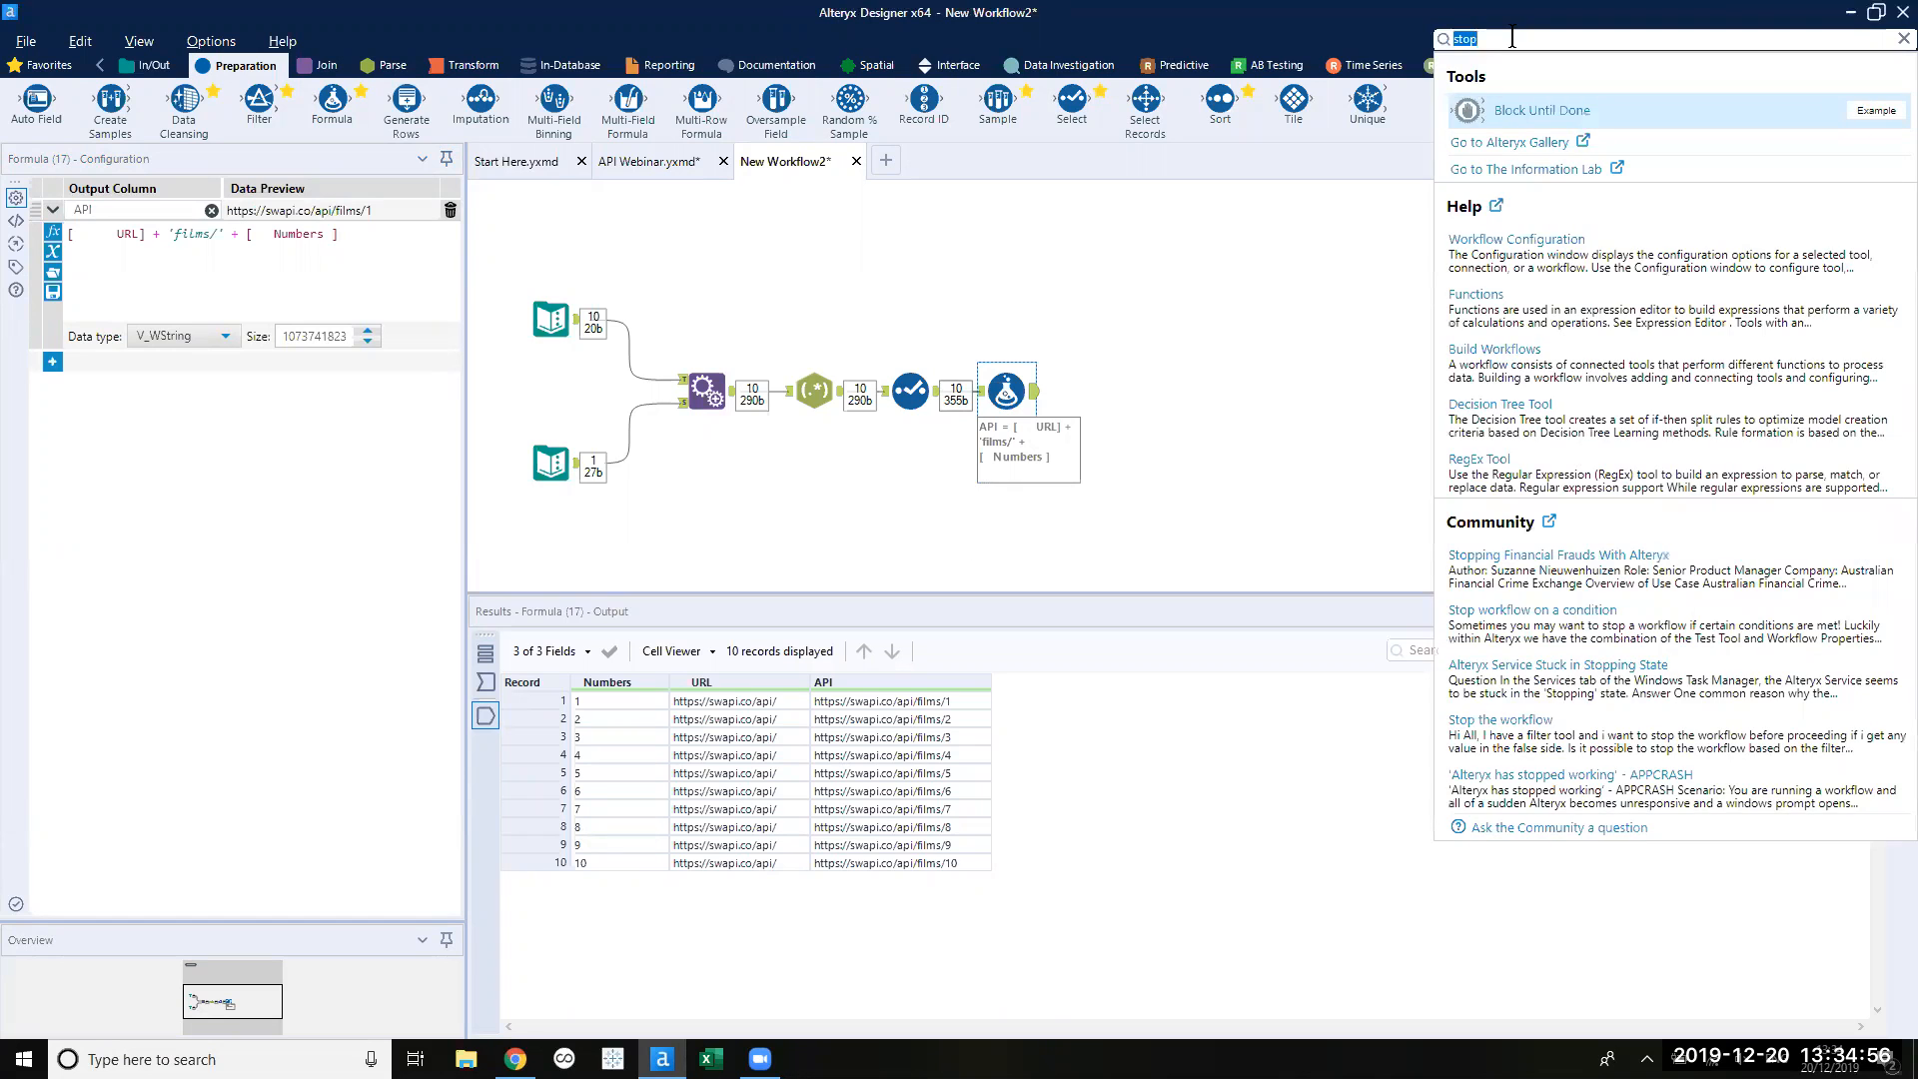
{"action": "left_click_drag", "start_coordinate": [1514, 112], "coordinate": [1096, 393]}
{"action": "left_click", "coordinate": [1478, 38]}
{"action": "type", "text": "down"}
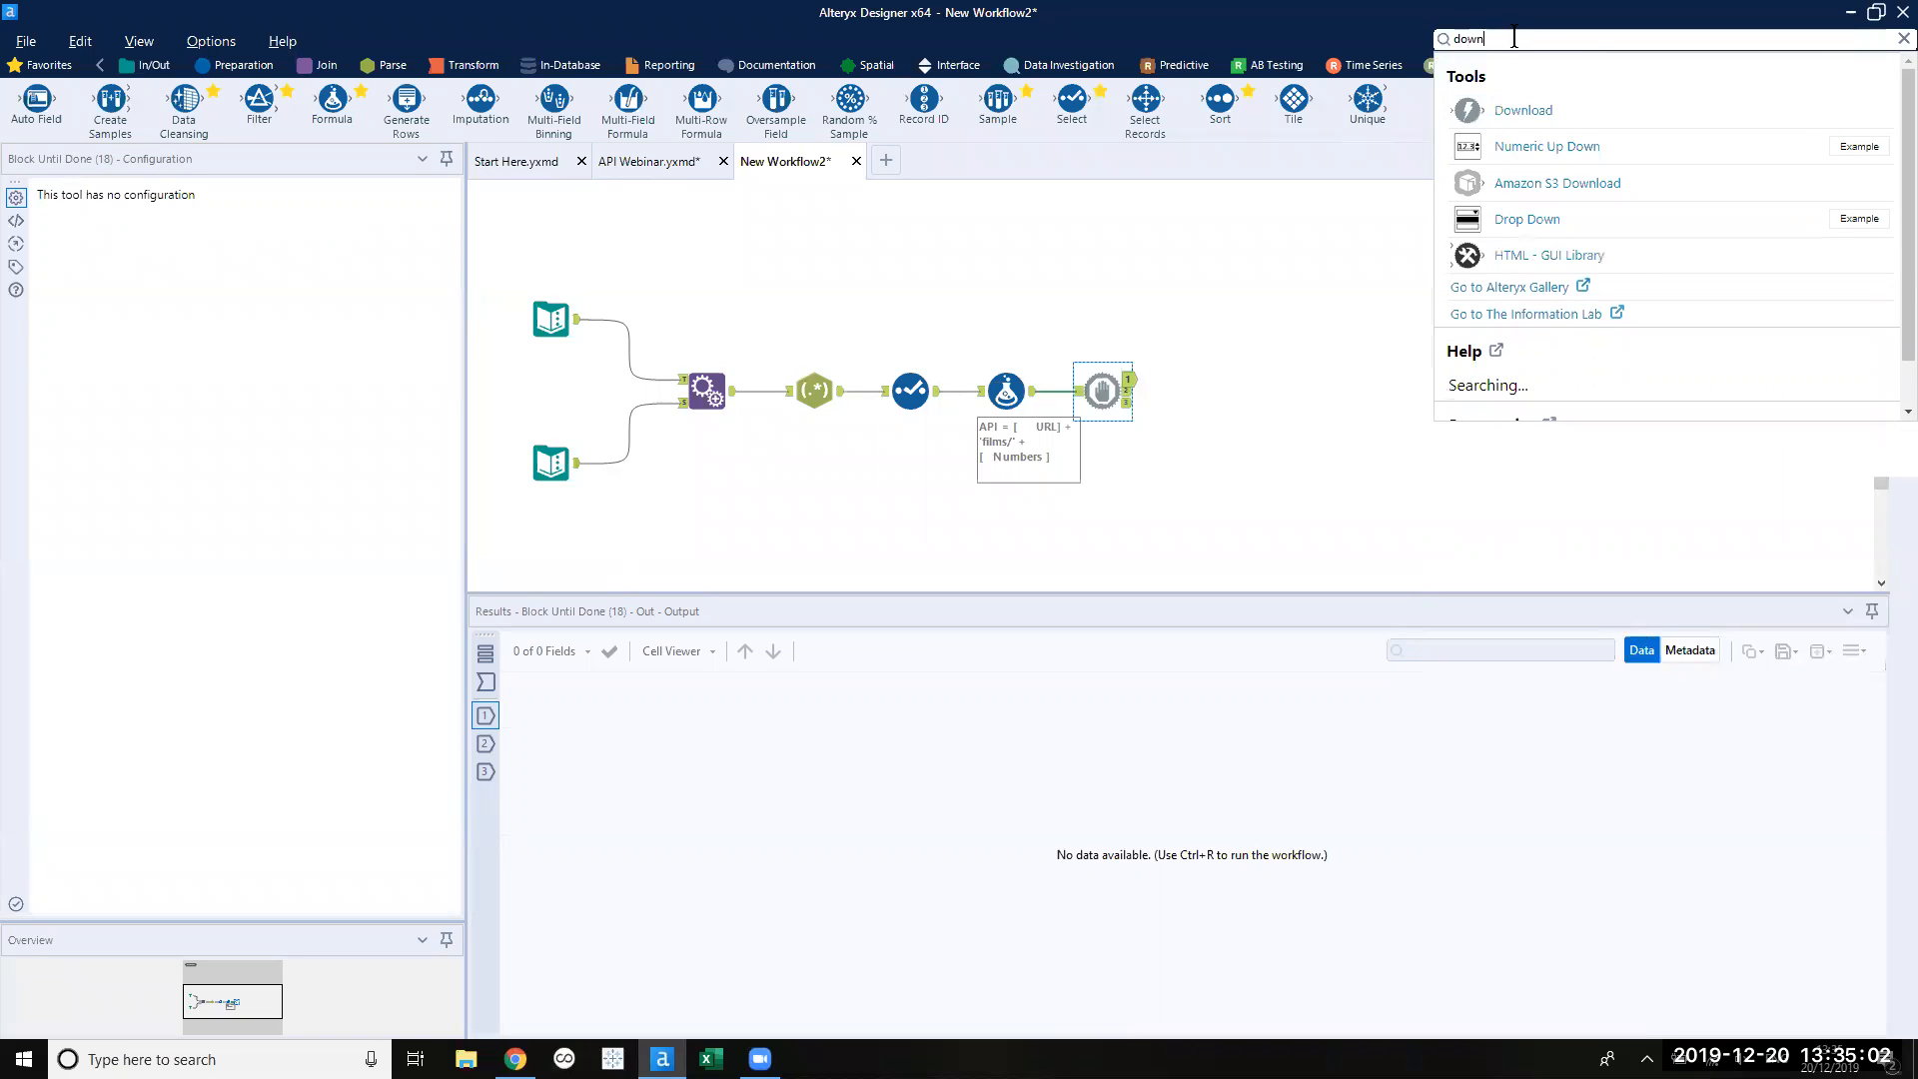
{"action": "left_click_drag", "start_coordinate": [1498, 110], "coordinate": [1220, 400]}
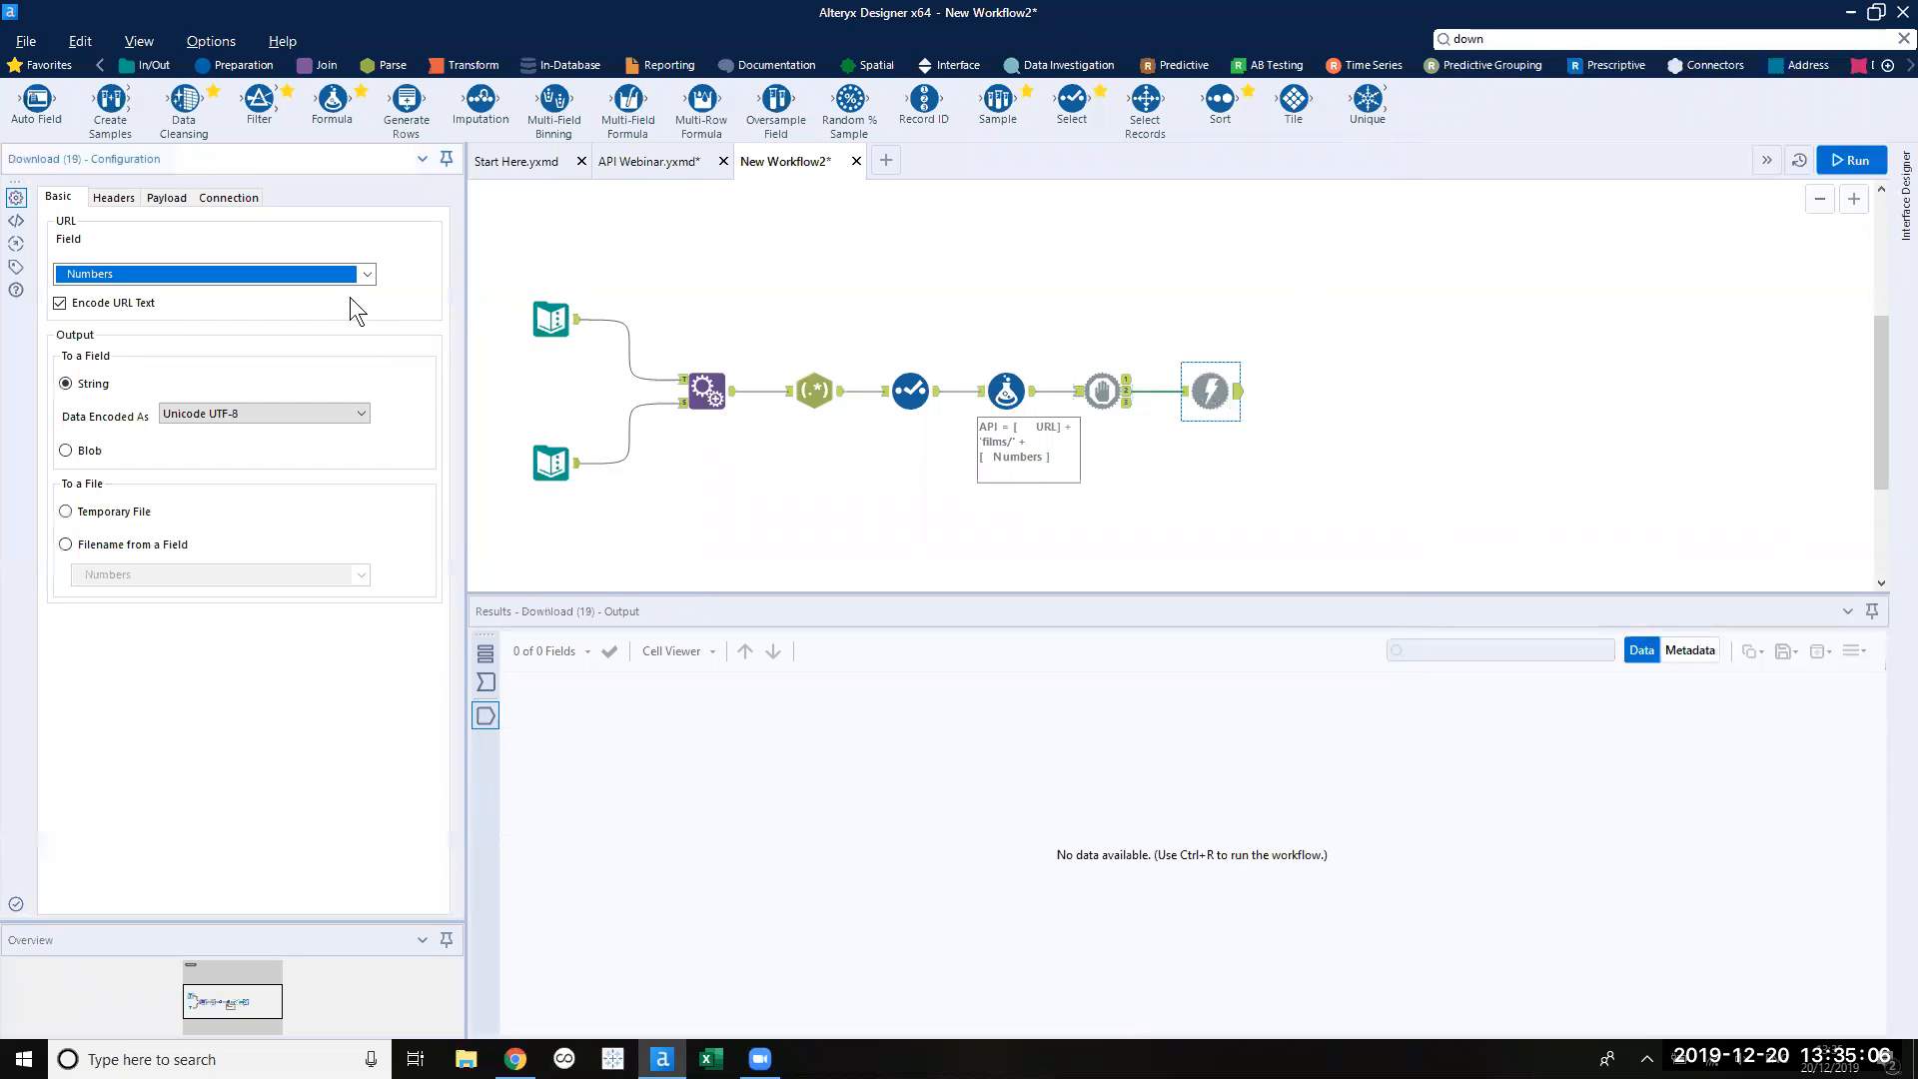
Set the Download tool's URL field to API and run the workflow.
{"action": "left_click", "coordinate": [344, 279]}
{"action": "left_click", "coordinate": [325, 327]}
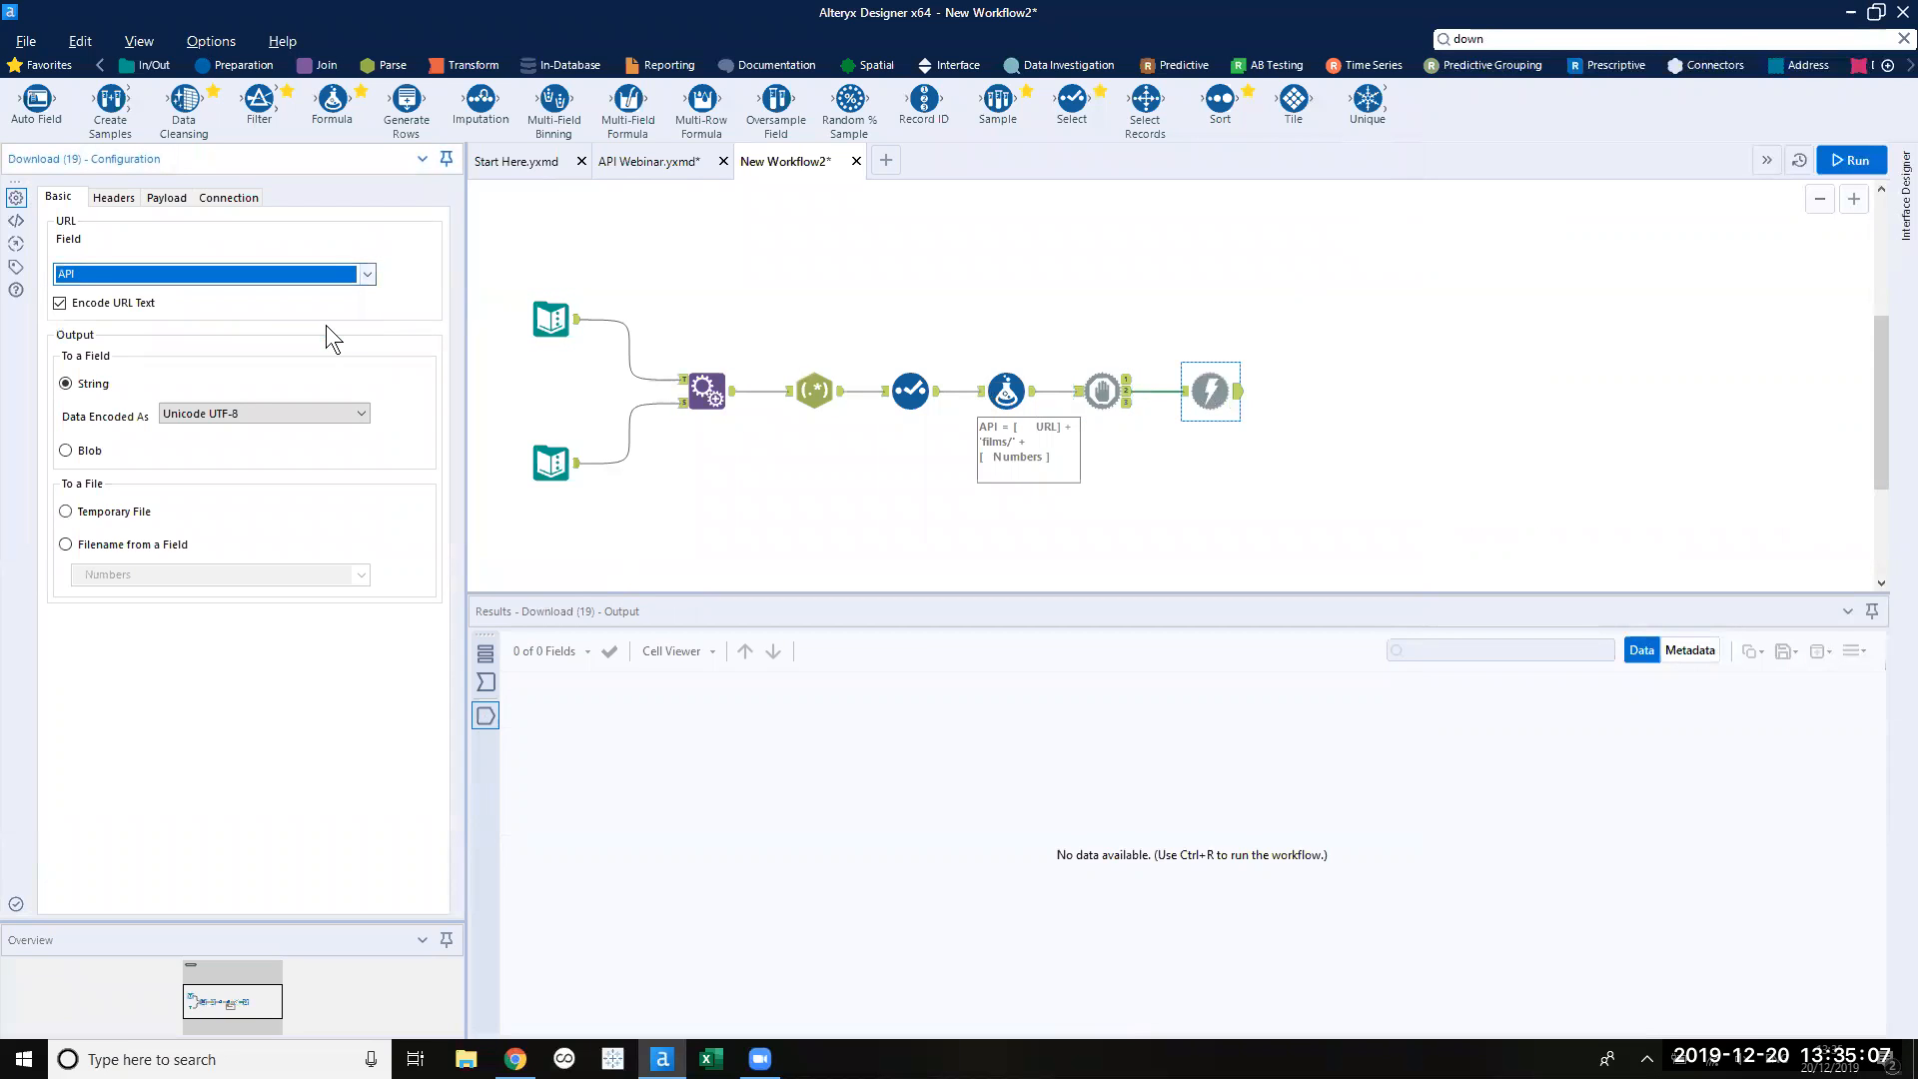
{"action": "left_click", "coordinate": [1882, 168]}
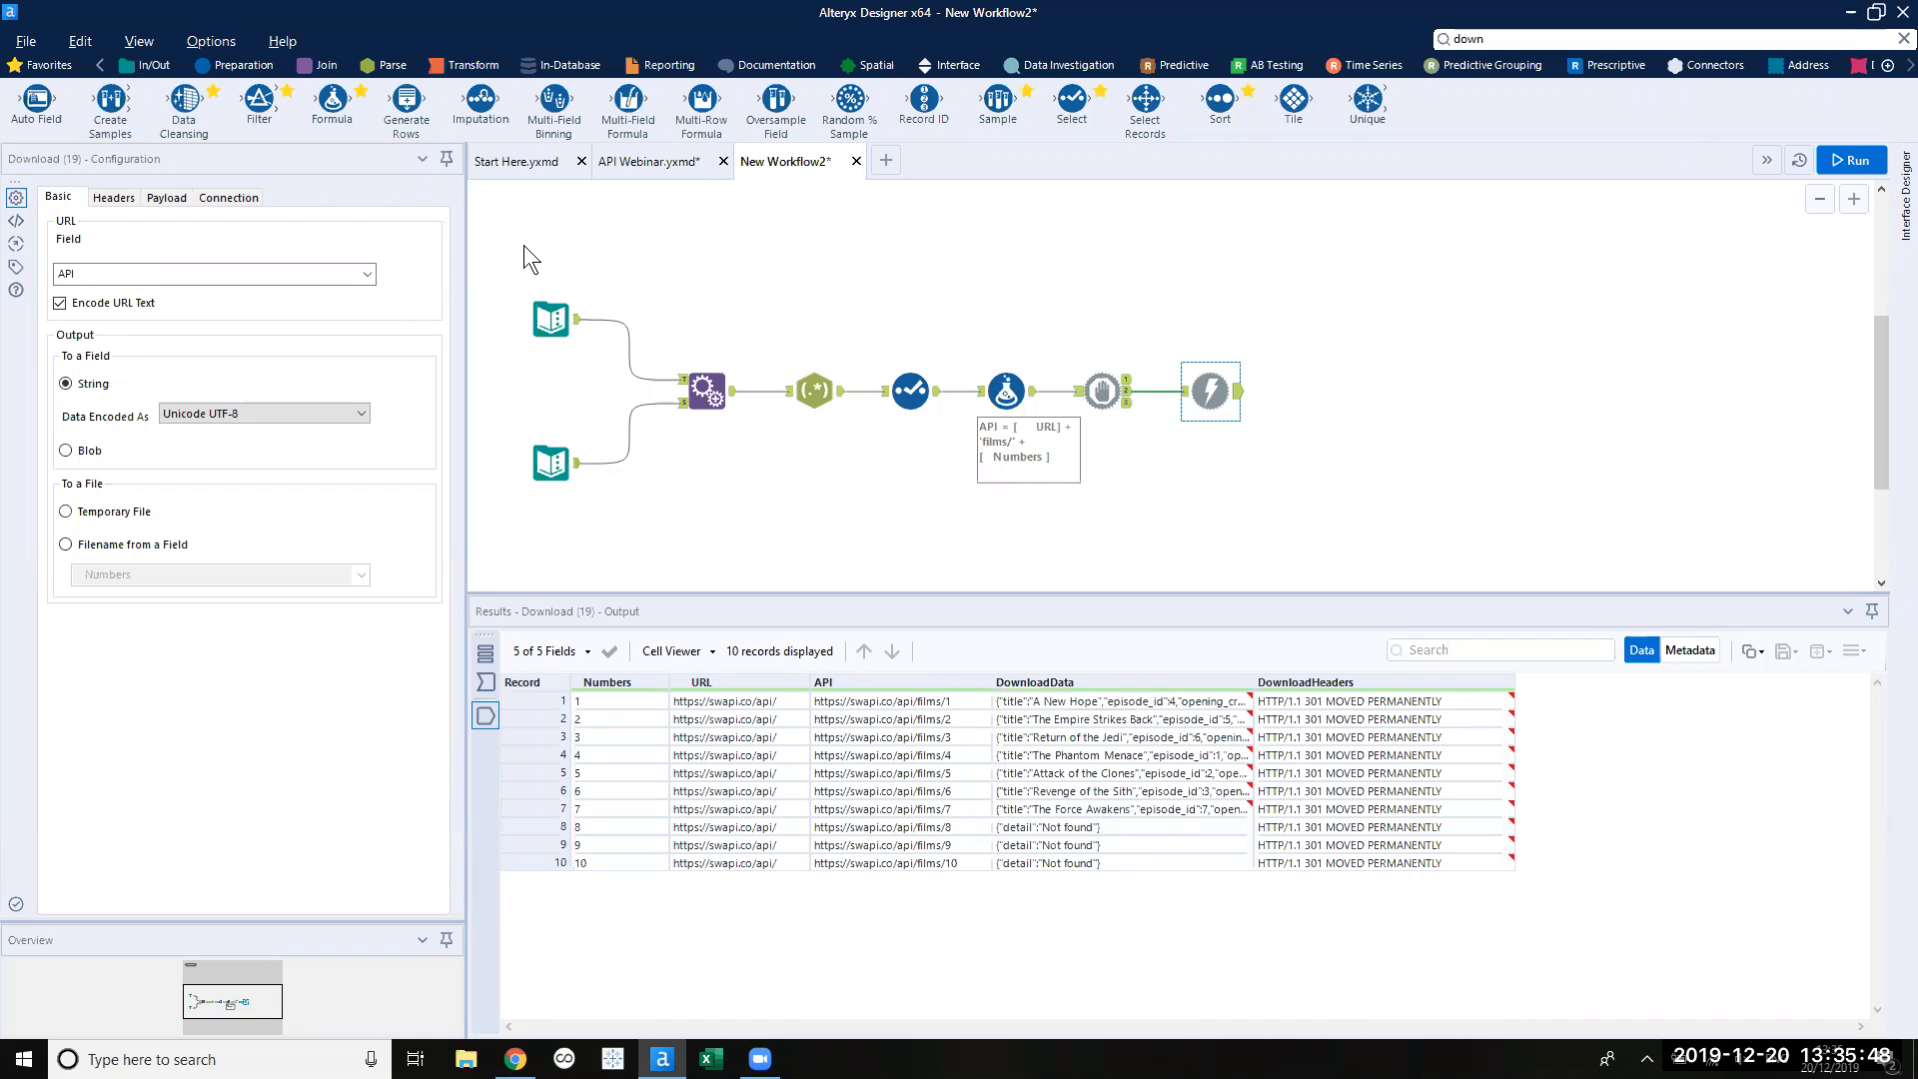
Add a JSON Parse tool after the Download tool, set its JSON field to DownloadData, and run the workflow to show its output.
{"action": "scroll", "coordinate": [532, 238], "scroll_direction": "up", "scroll_amount": 1}
{"action": "scroll", "coordinate": [538, 266], "scroll_direction": "down", "scroll_amount": 5}
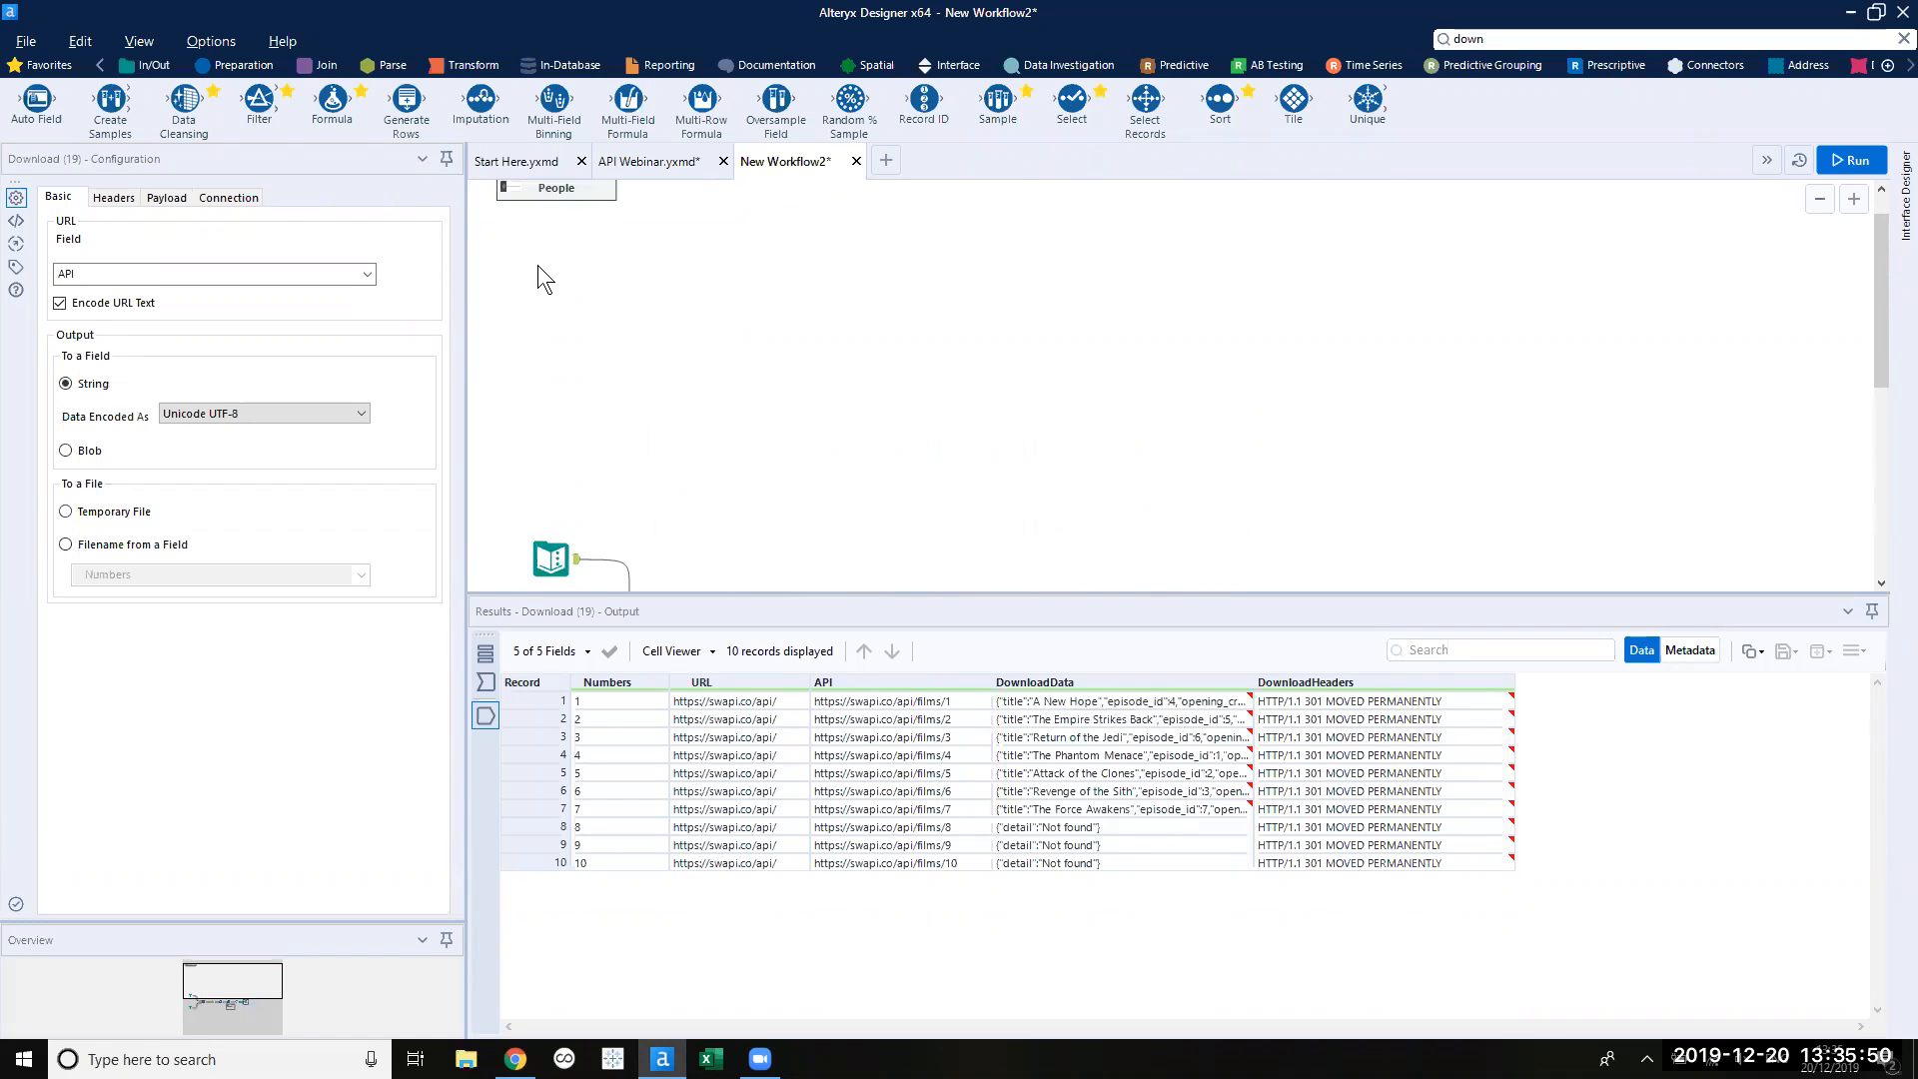
{"action": "scroll", "coordinate": [537, 265], "scroll_direction": "up", "scroll_amount": 4}
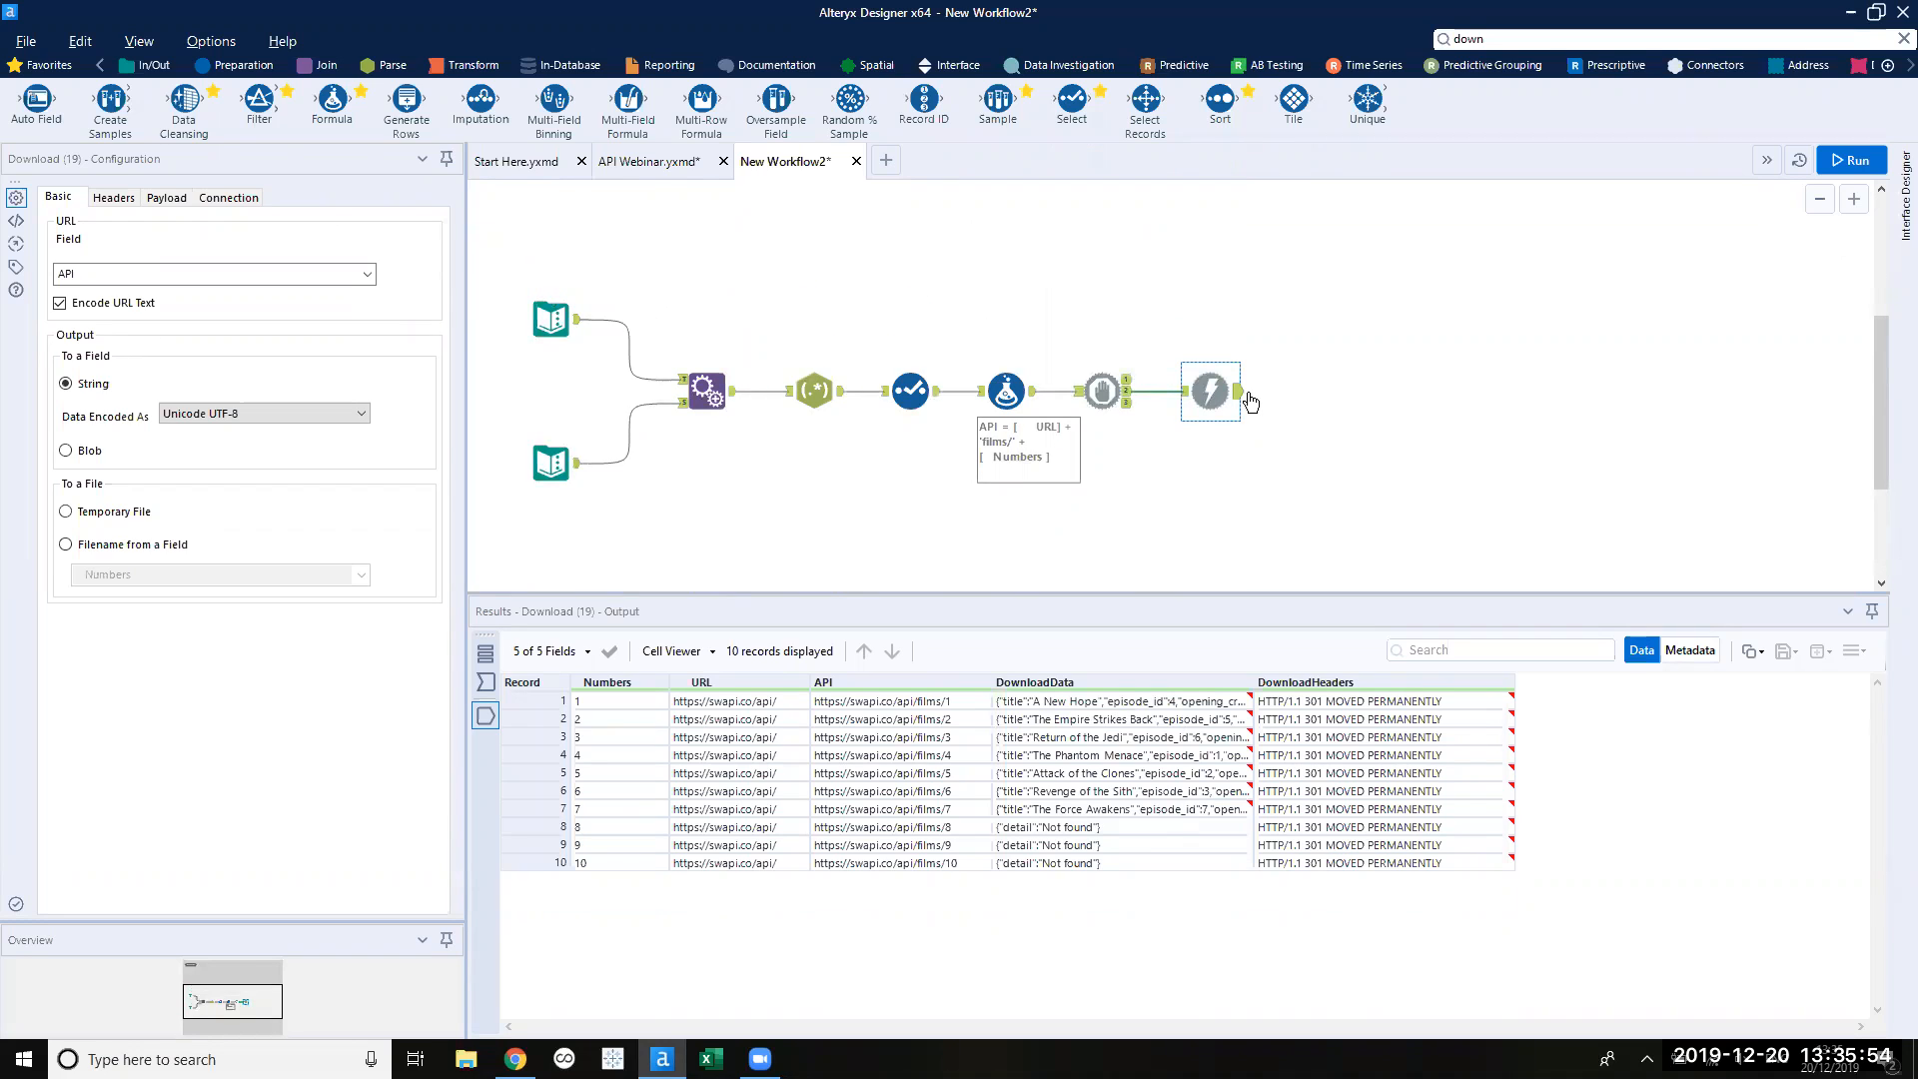
{"action": "left_click", "coordinate": [1499, 38]}
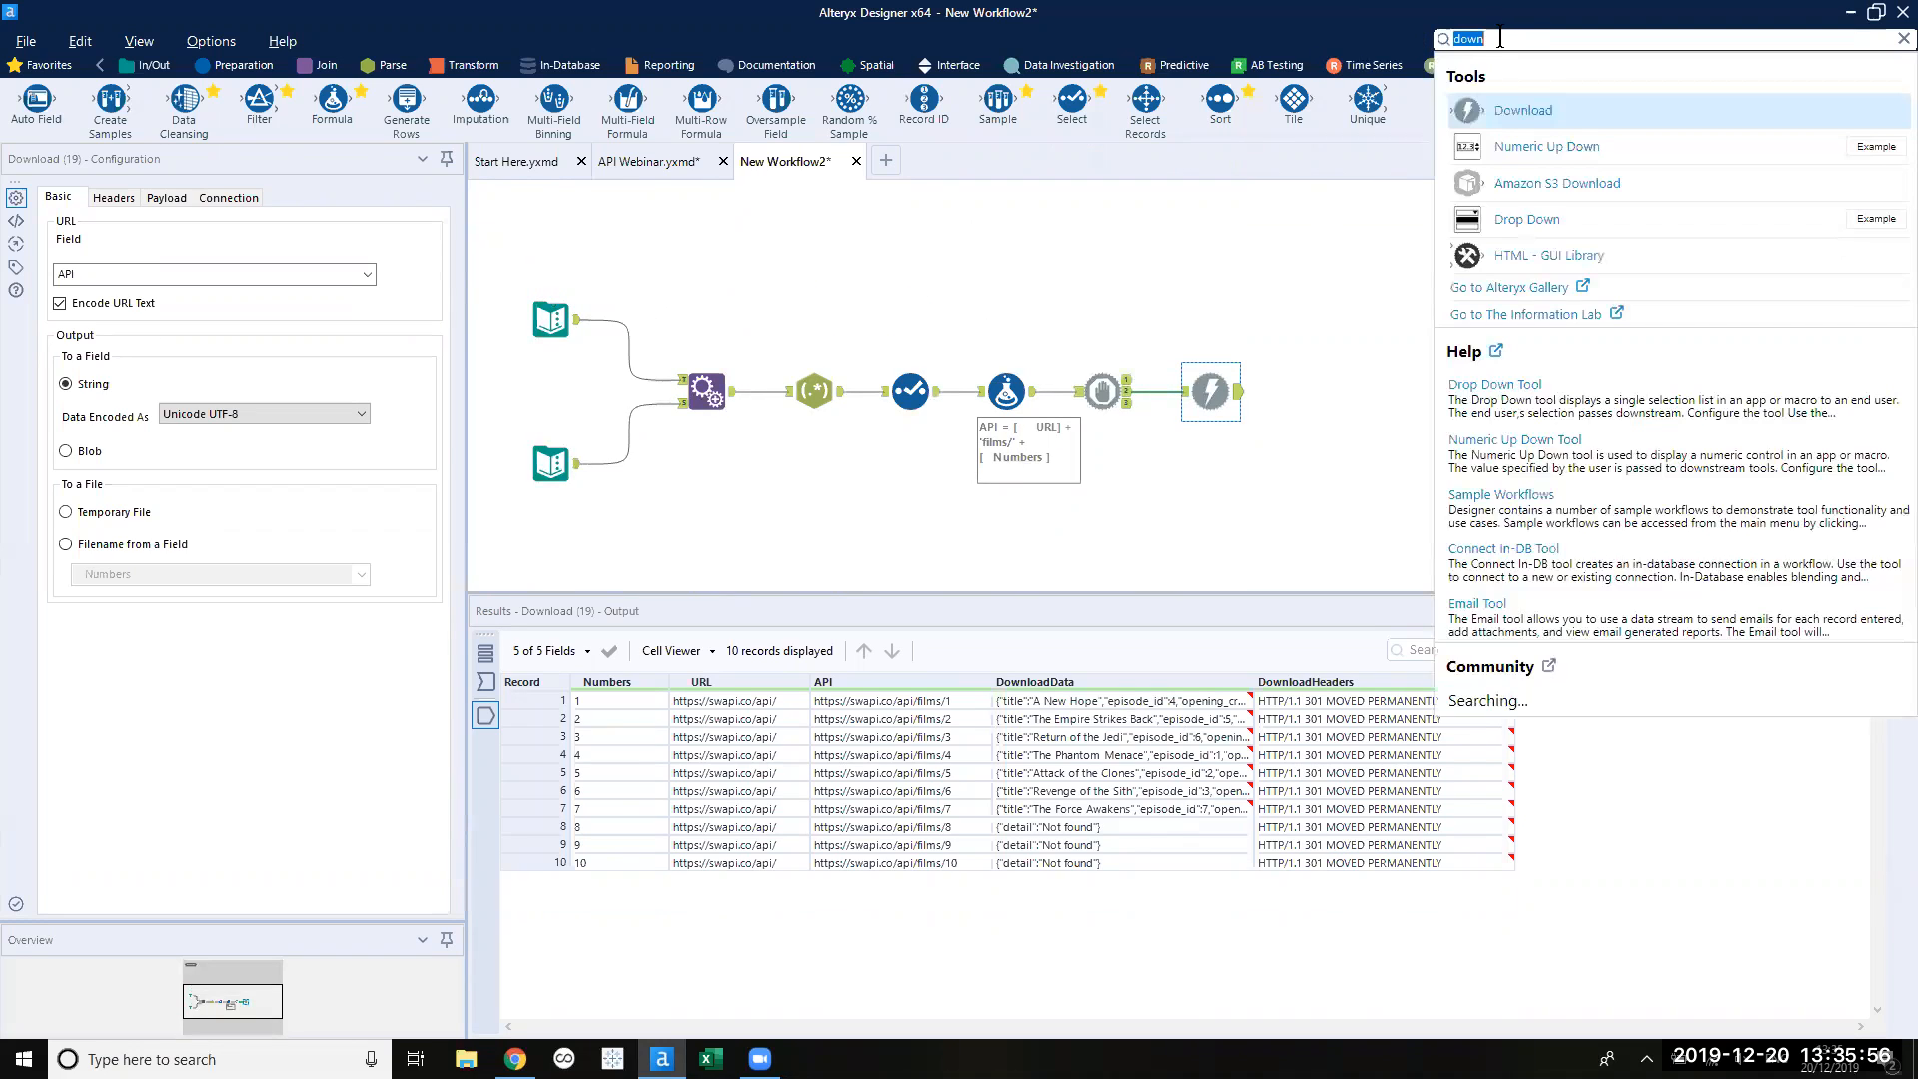
{"action": "type", "text": "json"}
{"action": "left_click_drag", "start_coordinate": [1538, 112], "coordinate": [1308, 400]}
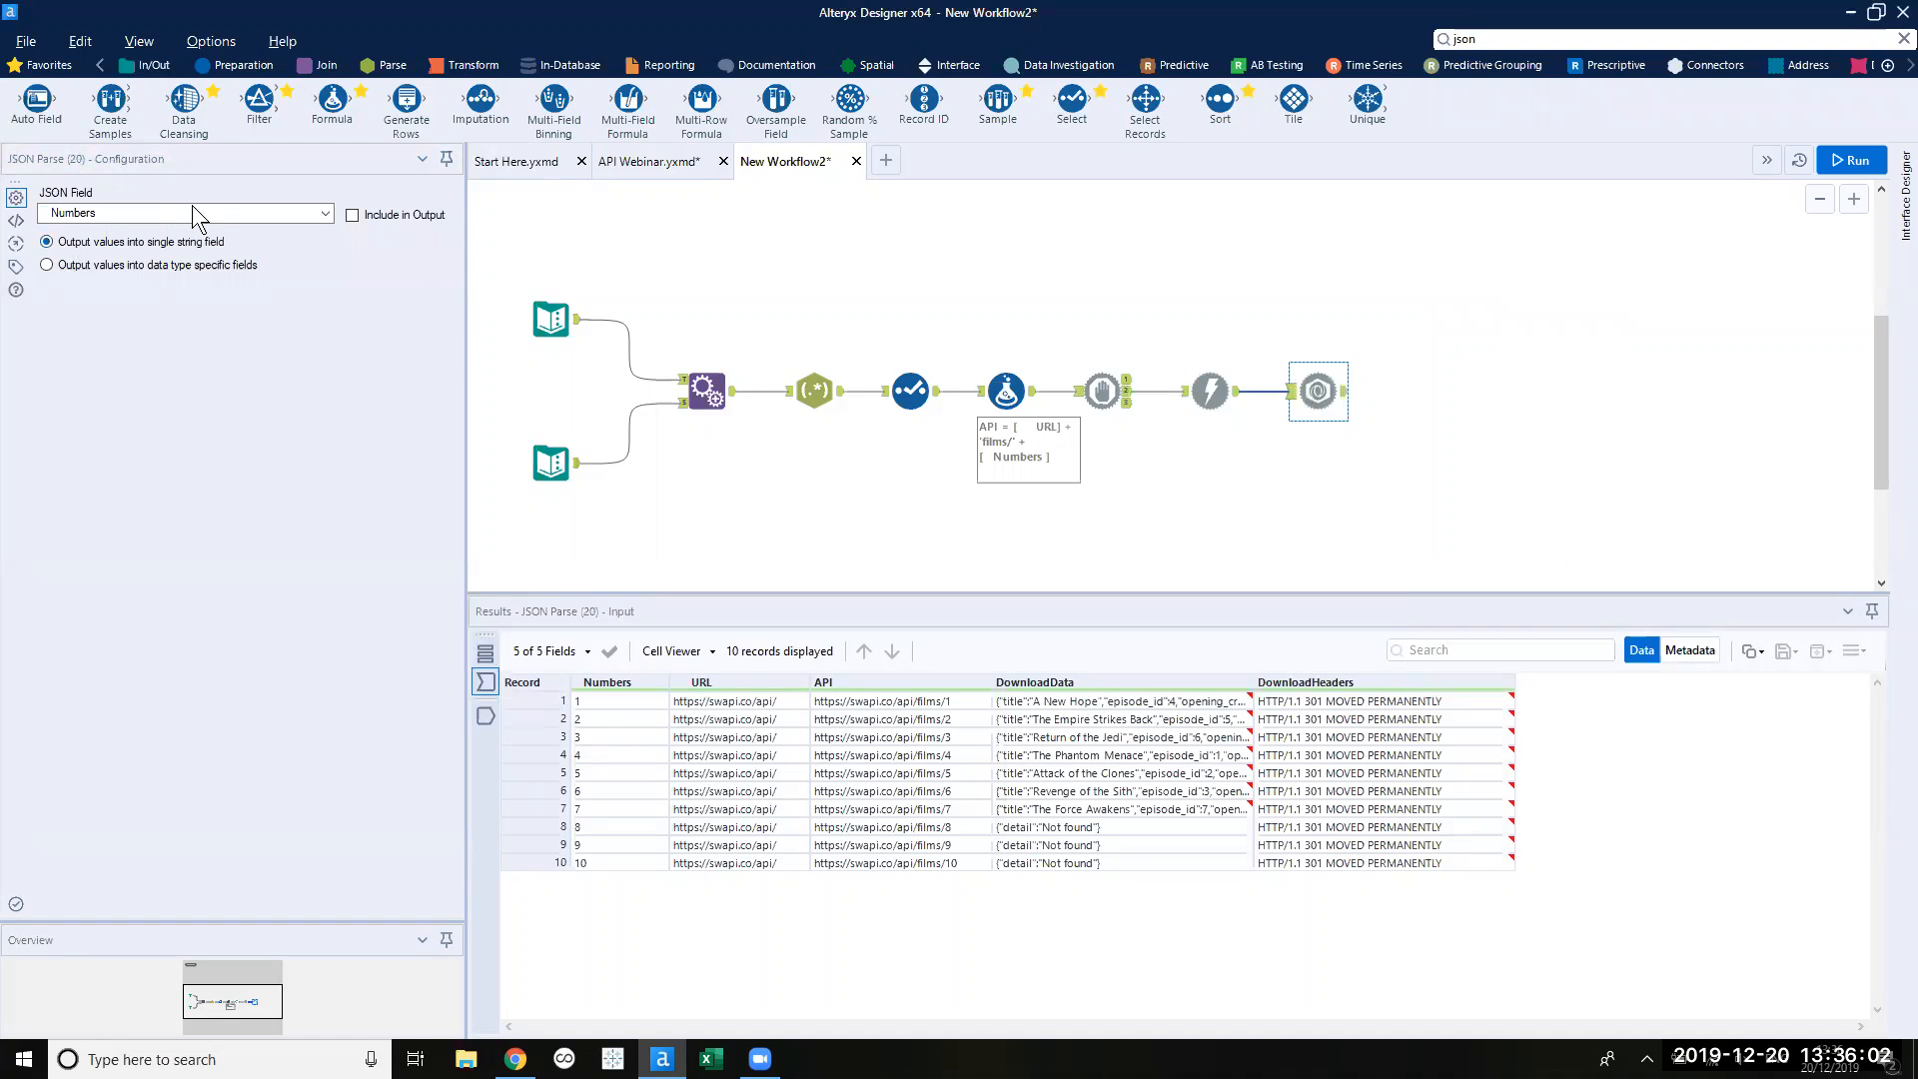
{"action": "left_click", "coordinate": [218, 208]}
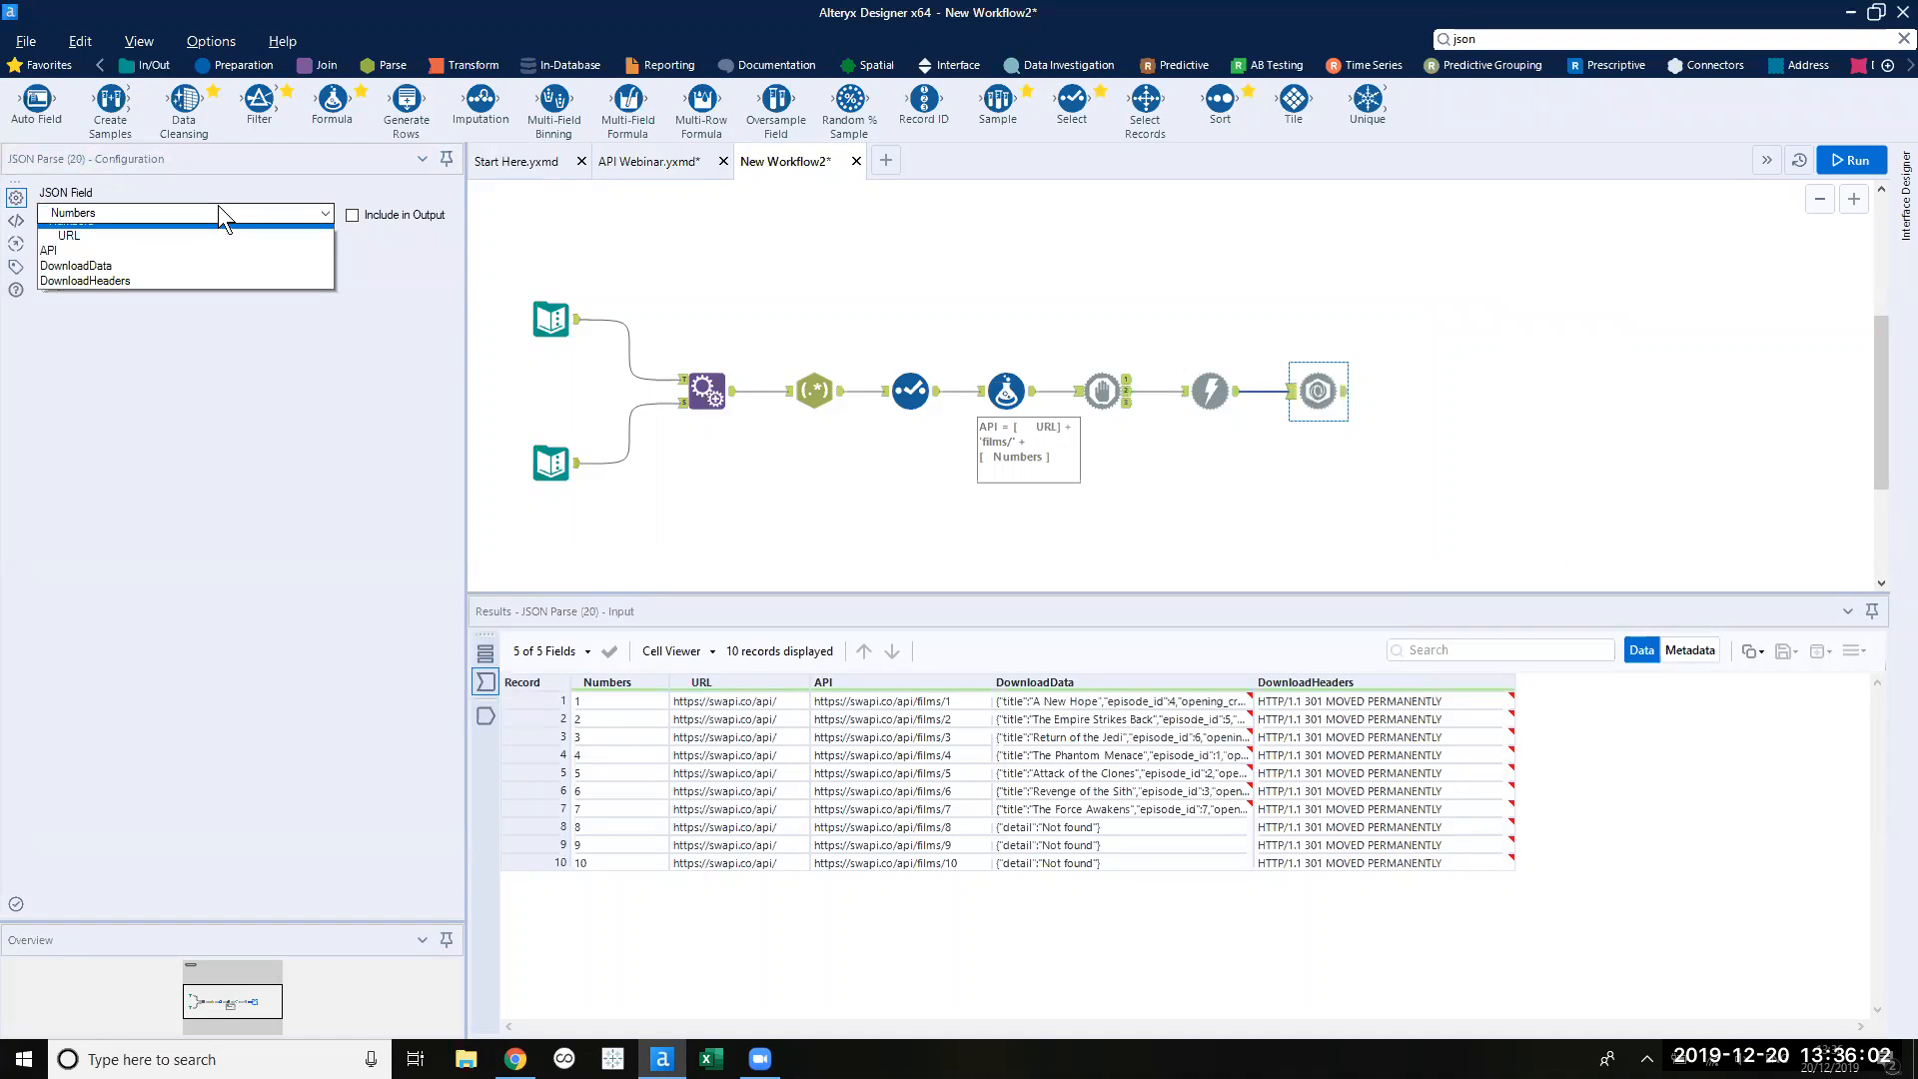
{"action": "left_click", "coordinate": [222, 272]}
{"action": "left_click", "coordinate": [1850, 160]}
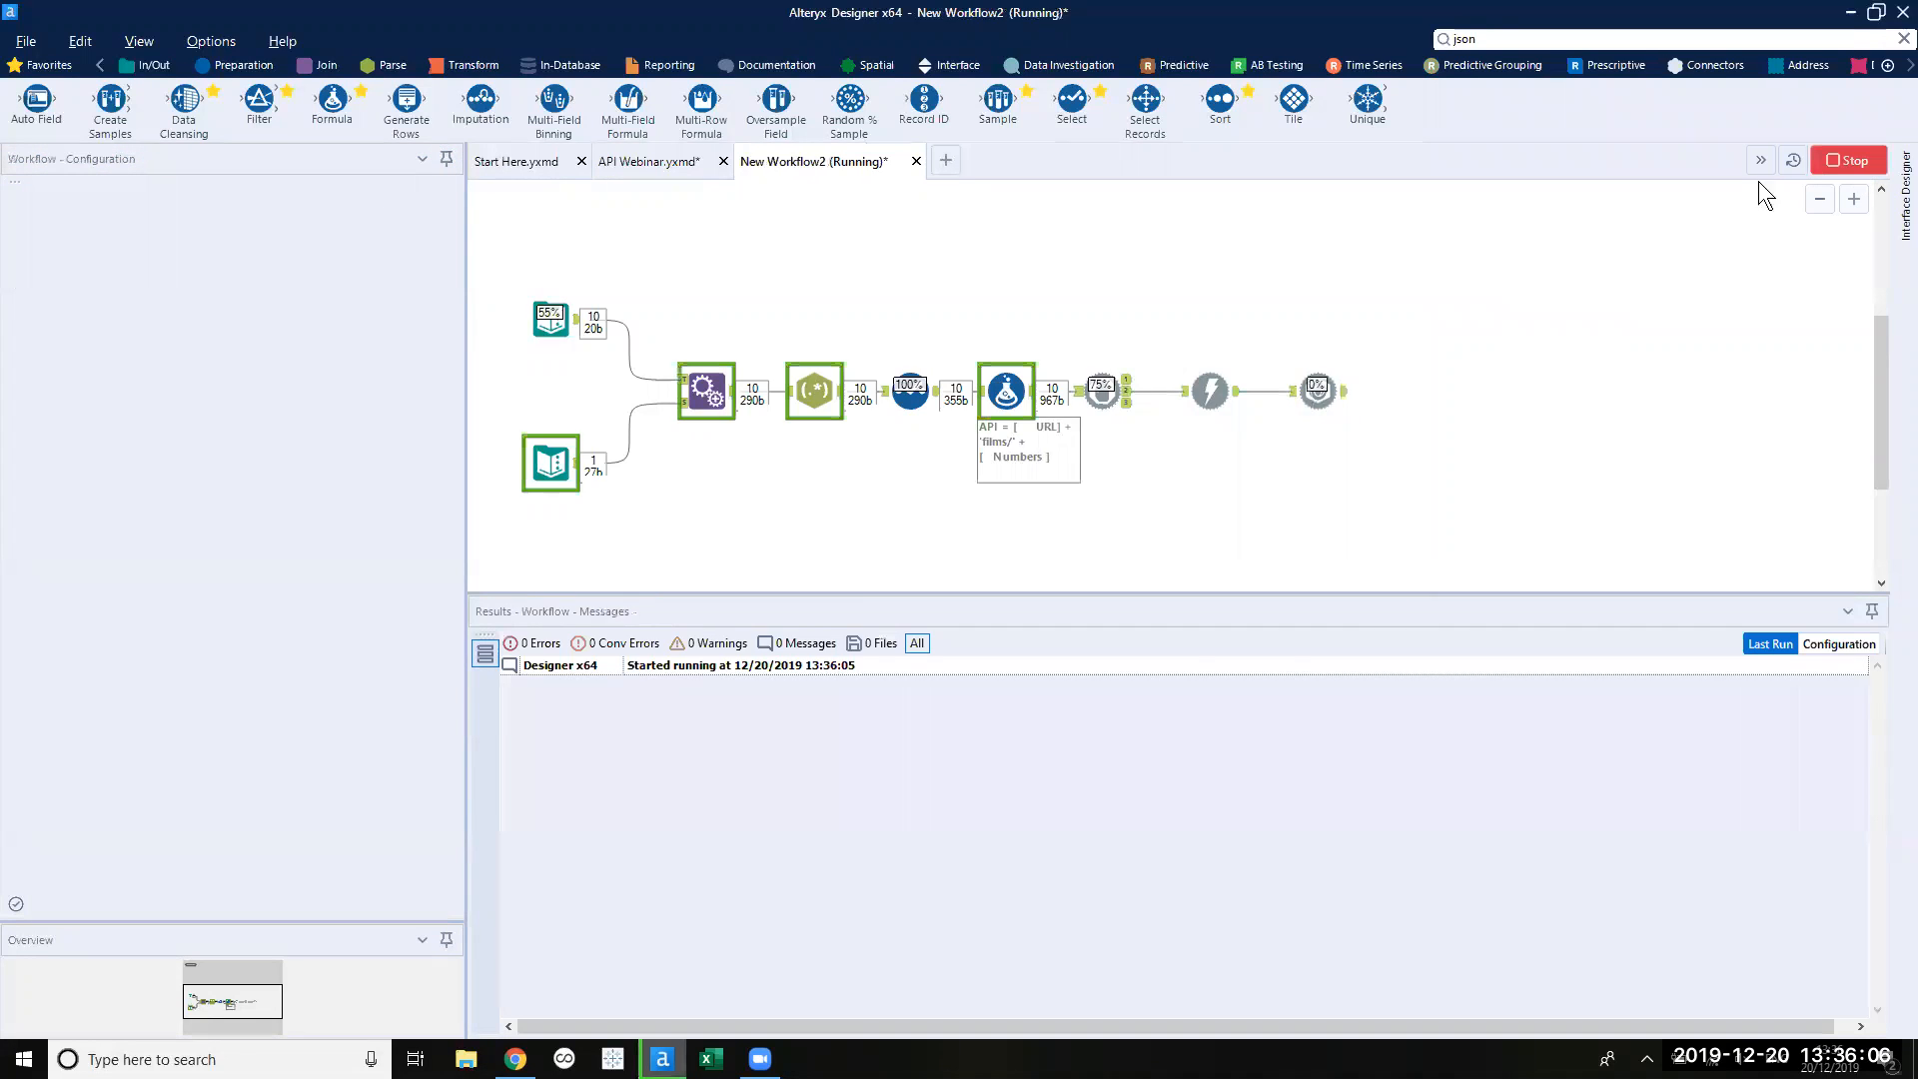
{"action": "left_click", "coordinate": [1342, 391]}
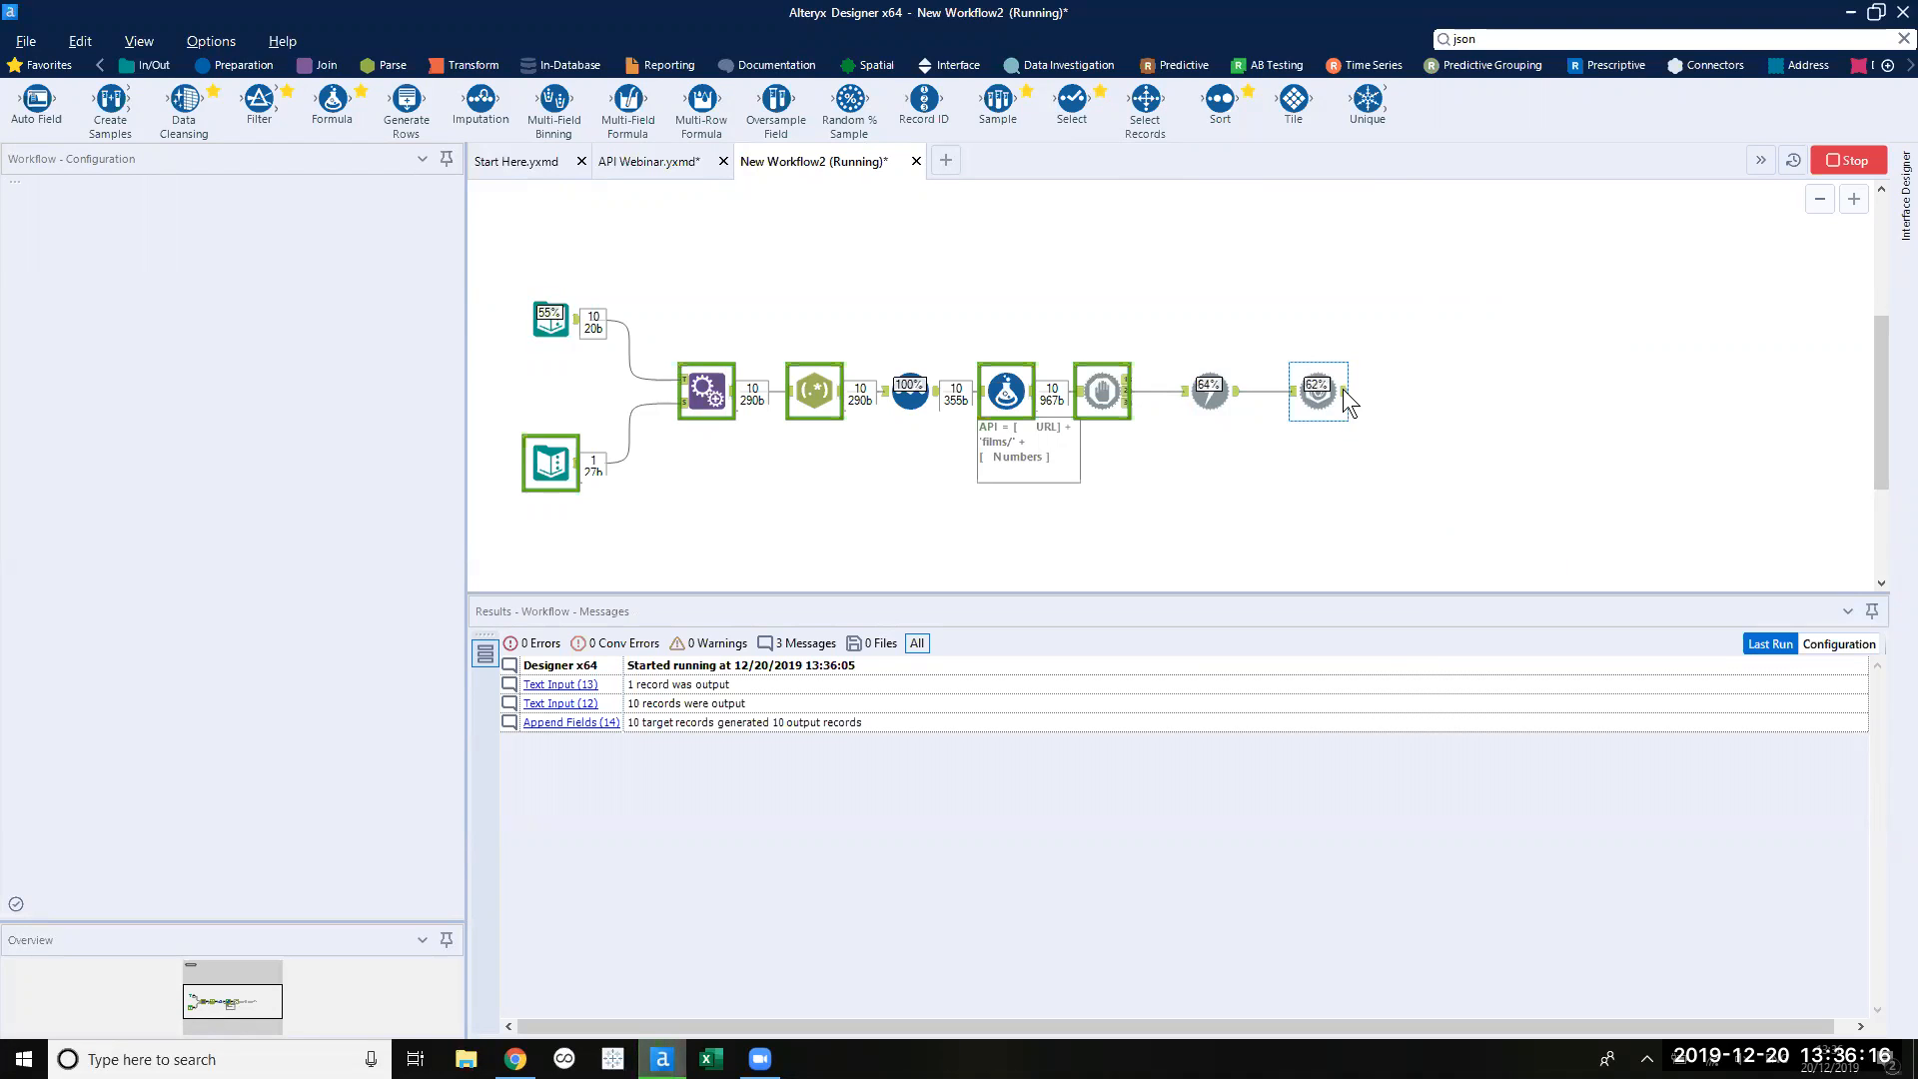
{"action": "left_click", "coordinate": [1345, 395]}
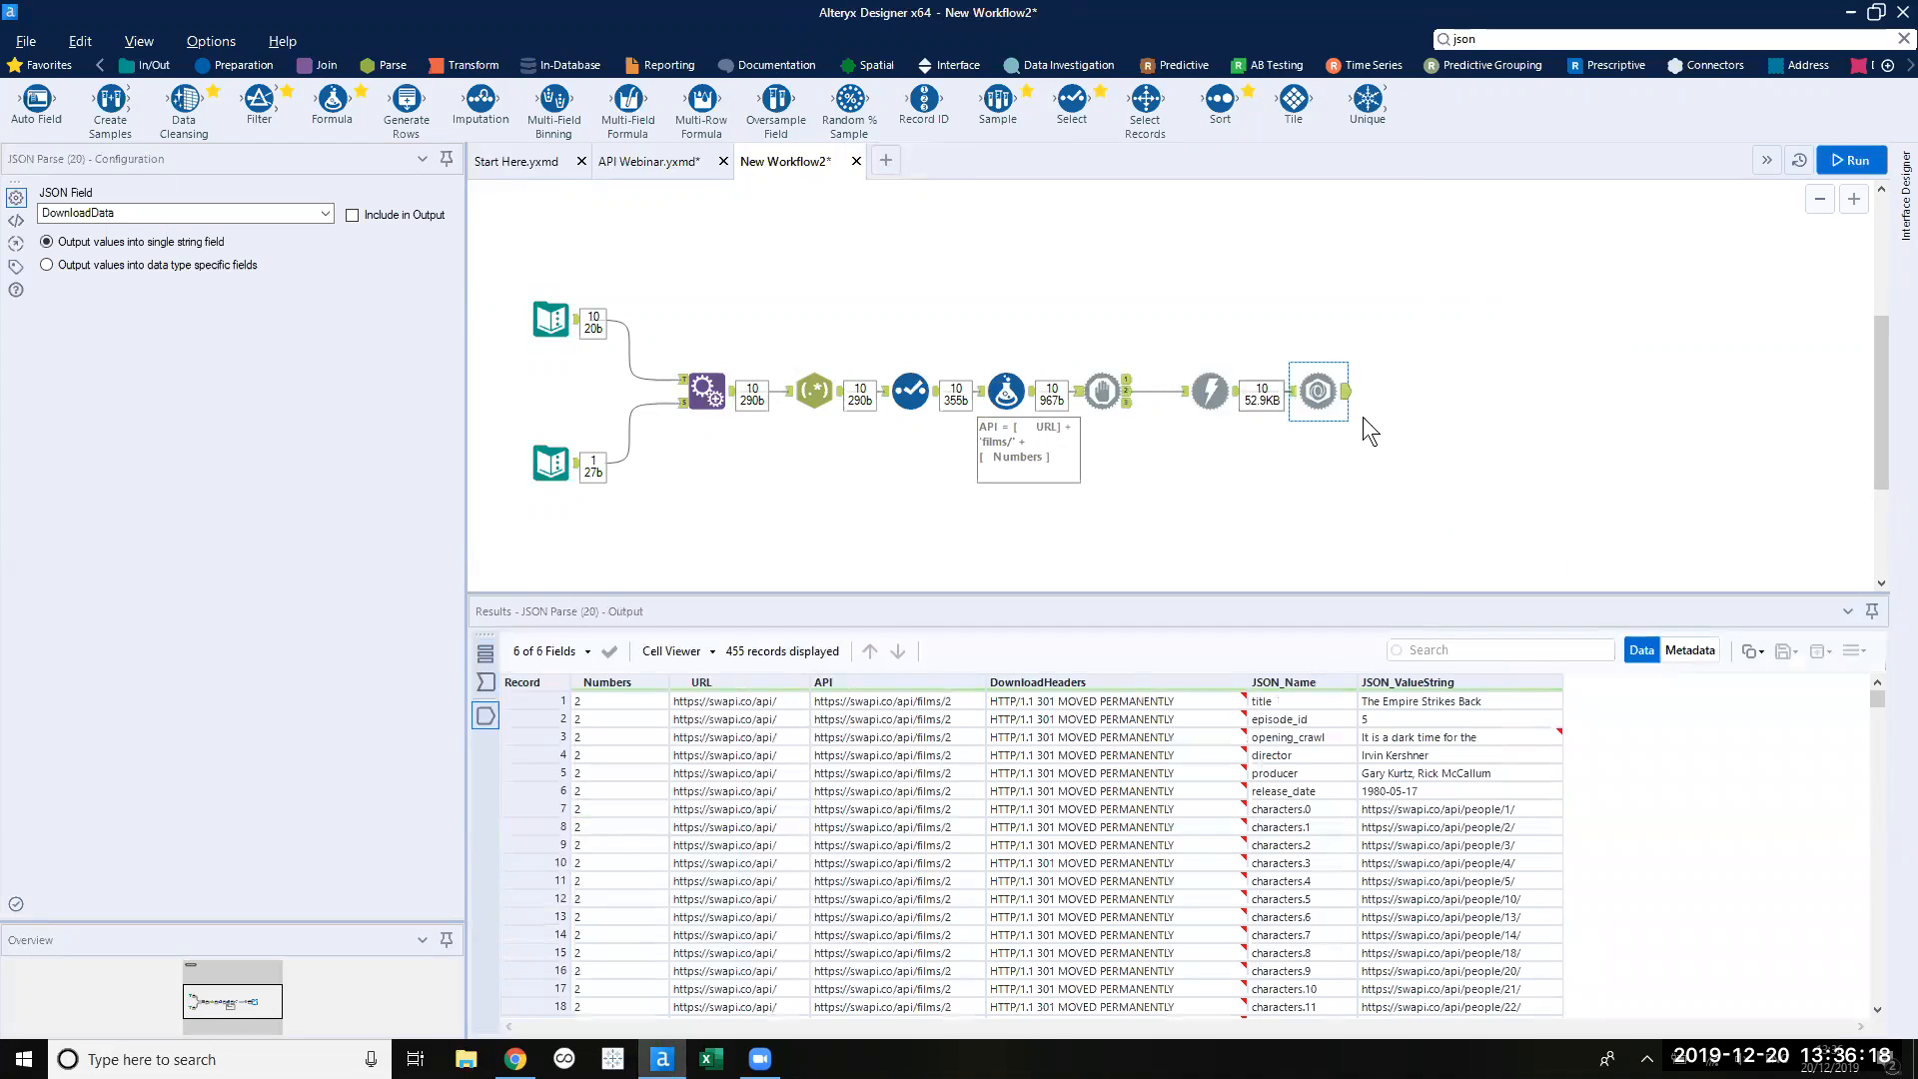
Examine the JSON Parse output, focusing on the title to release_date rows for A New Hope.
{"action": "scroll", "coordinate": [1566, 777], "scroll_direction": "down", "scroll_amount": 7}
{"action": "scroll", "coordinate": [1564, 776], "scroll_direction": "down", "scroll_amount": 11}
{"action": "scroll", "coordinate": [1558, 779], "scroll_direction": "up", "scroll_amount": 3}
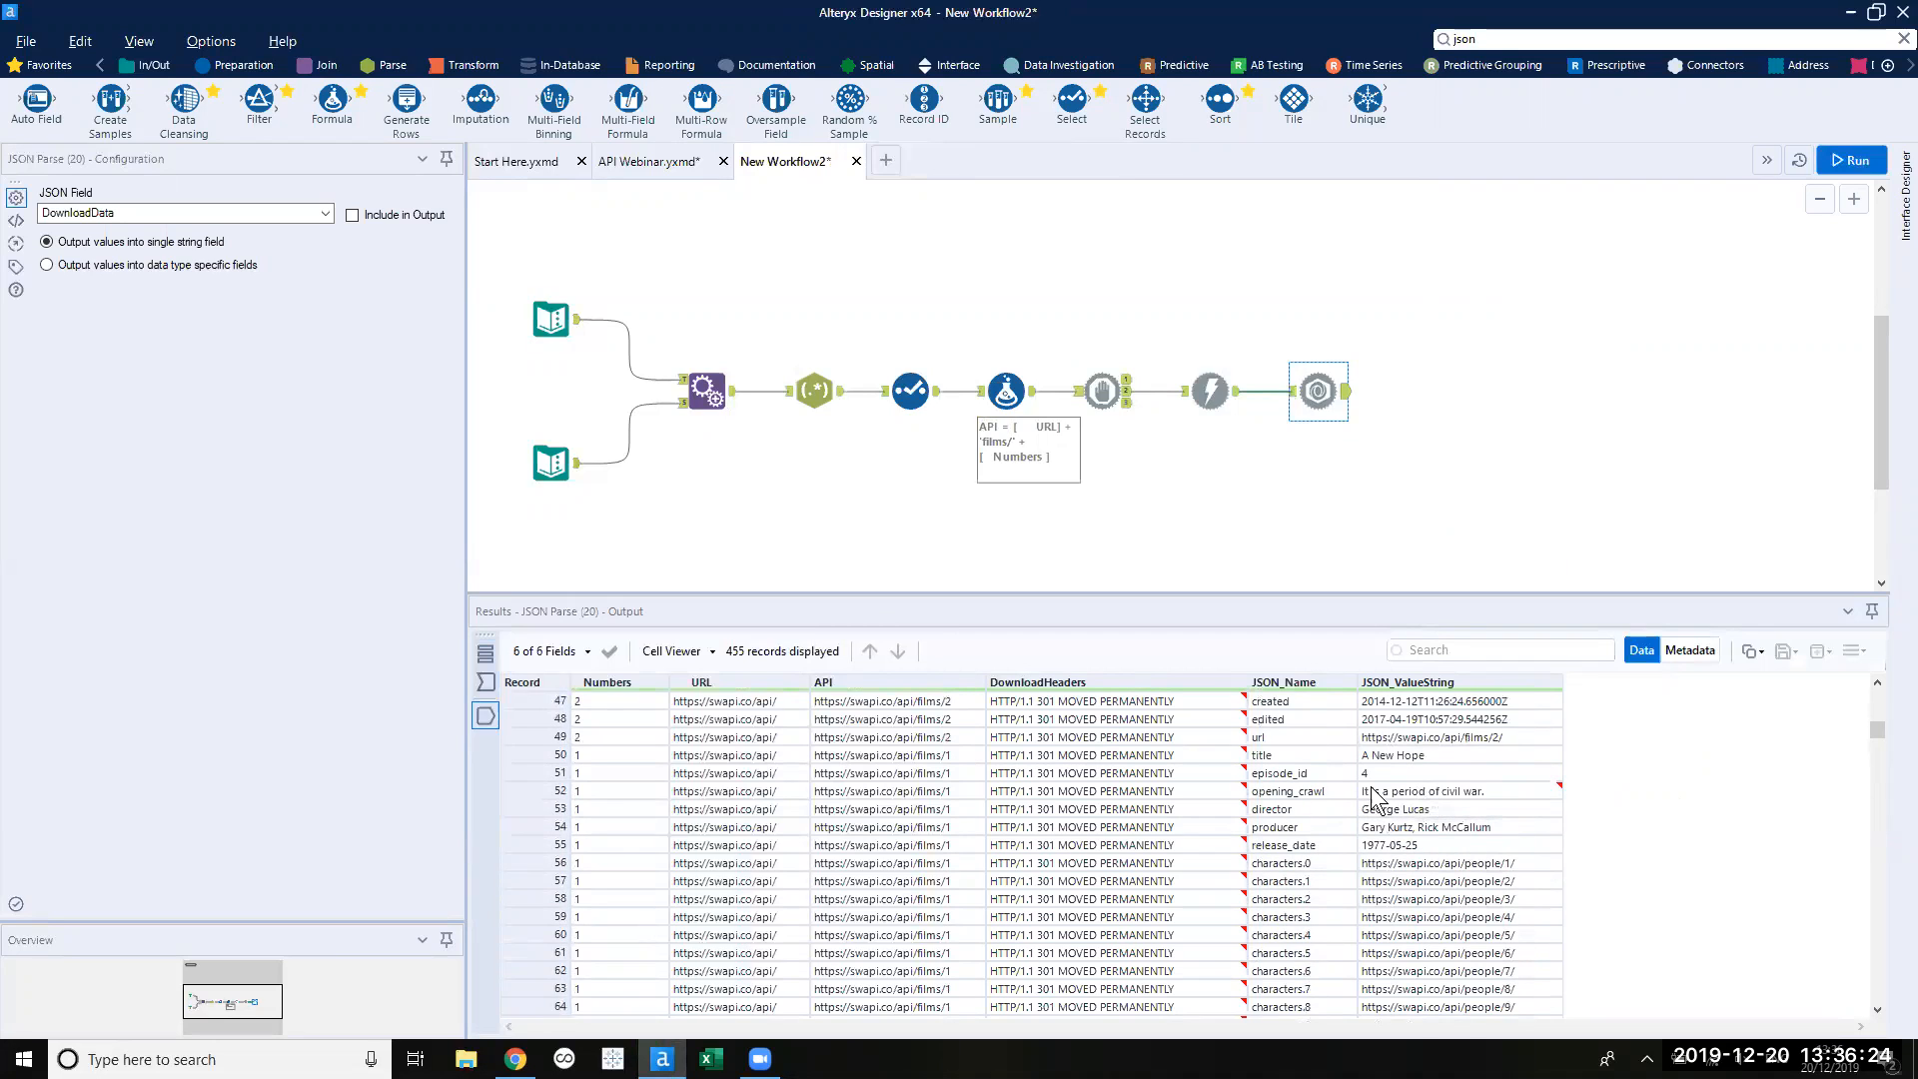
{"action": "left_click_drag", "start_coordinate": [1459, 756], "coordinate": [1286, 849]}
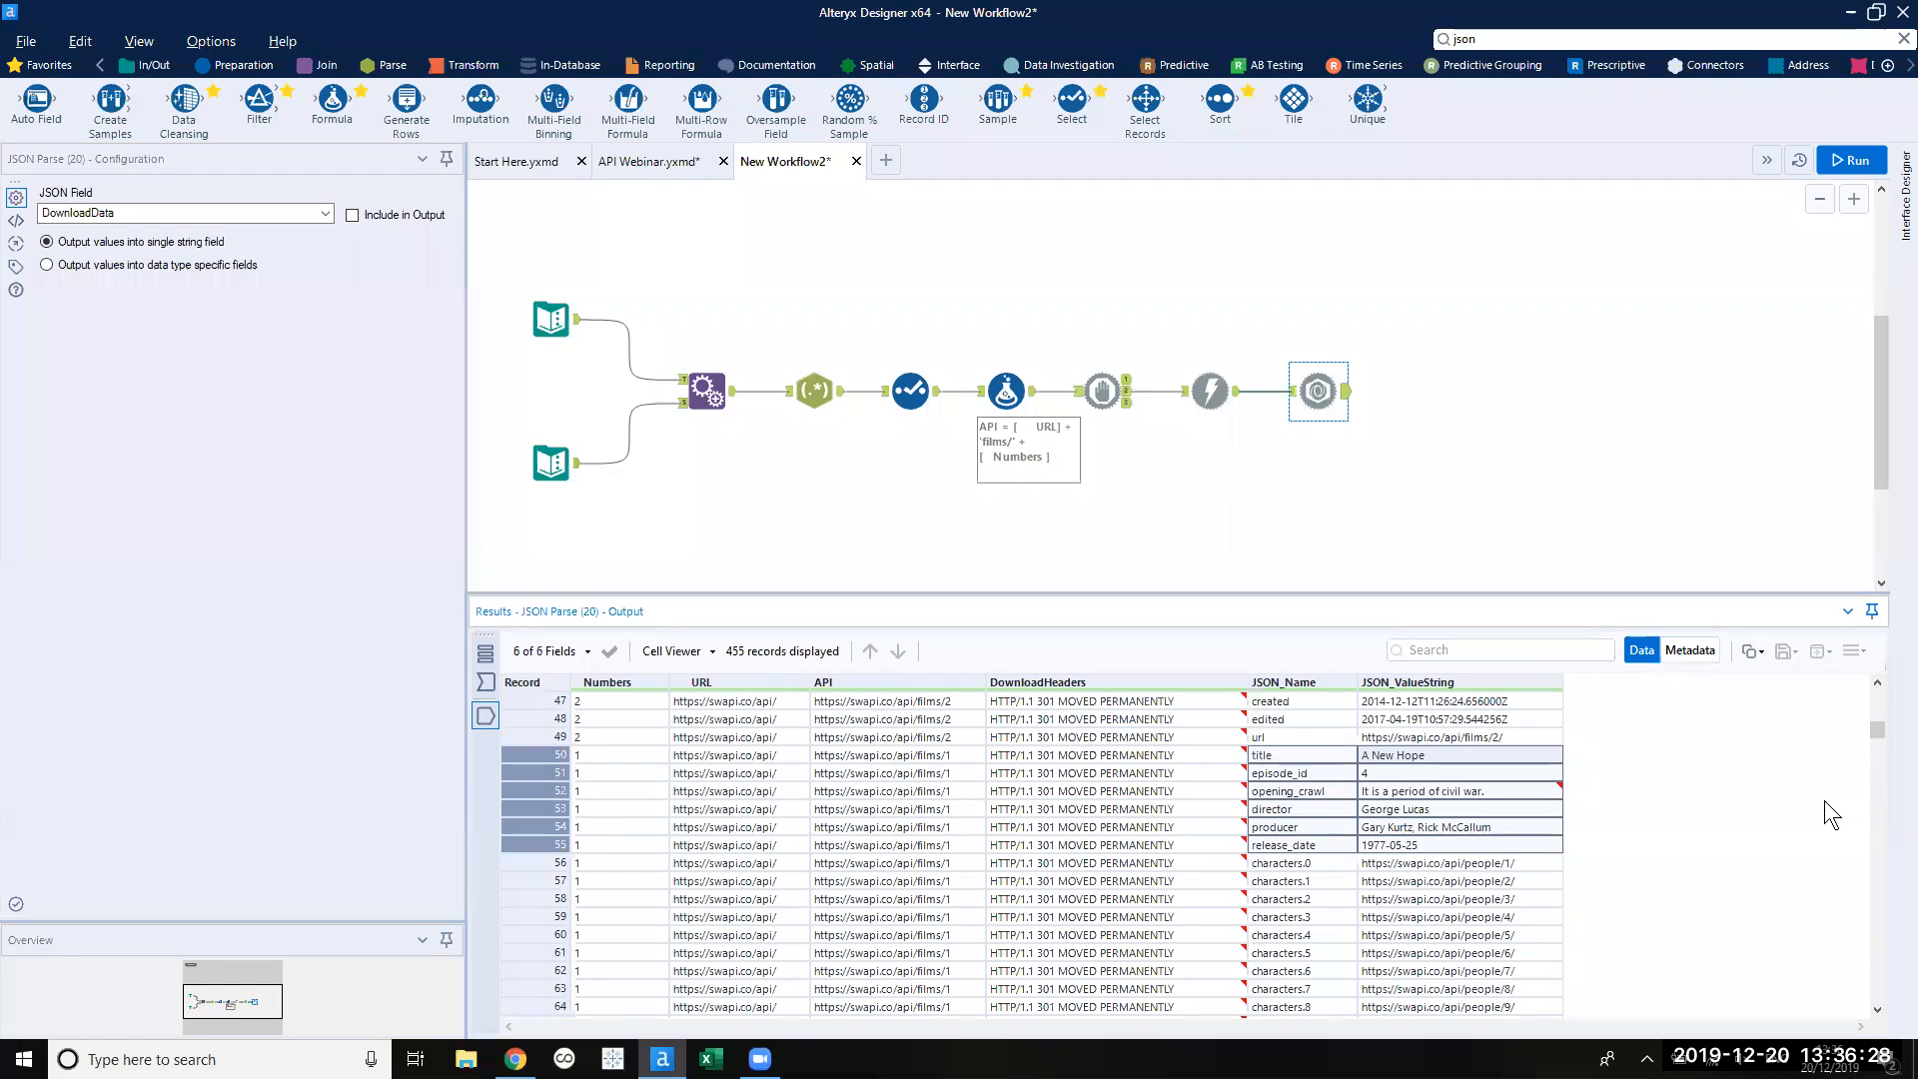
{"action": "key", "text": "super+plus"}
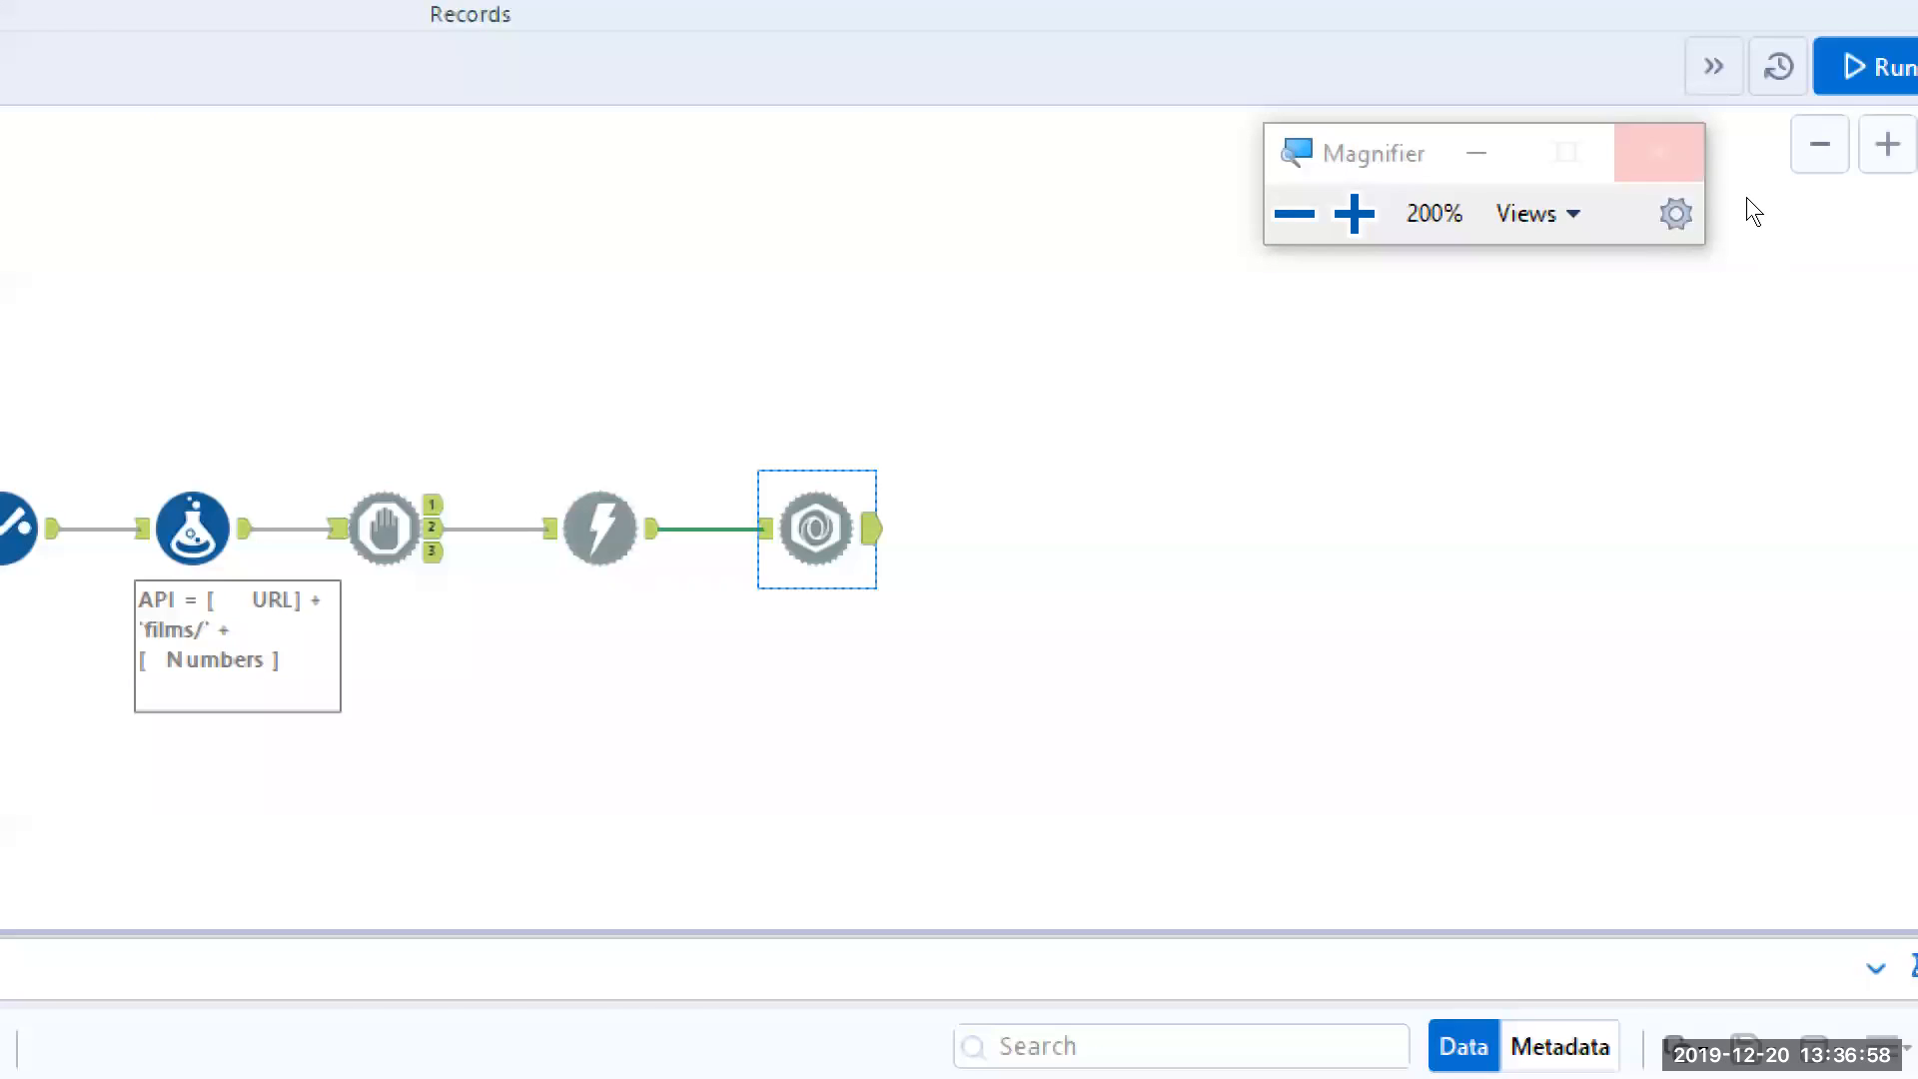
{"action": "left_click", "coordinate": [1746, 196]}
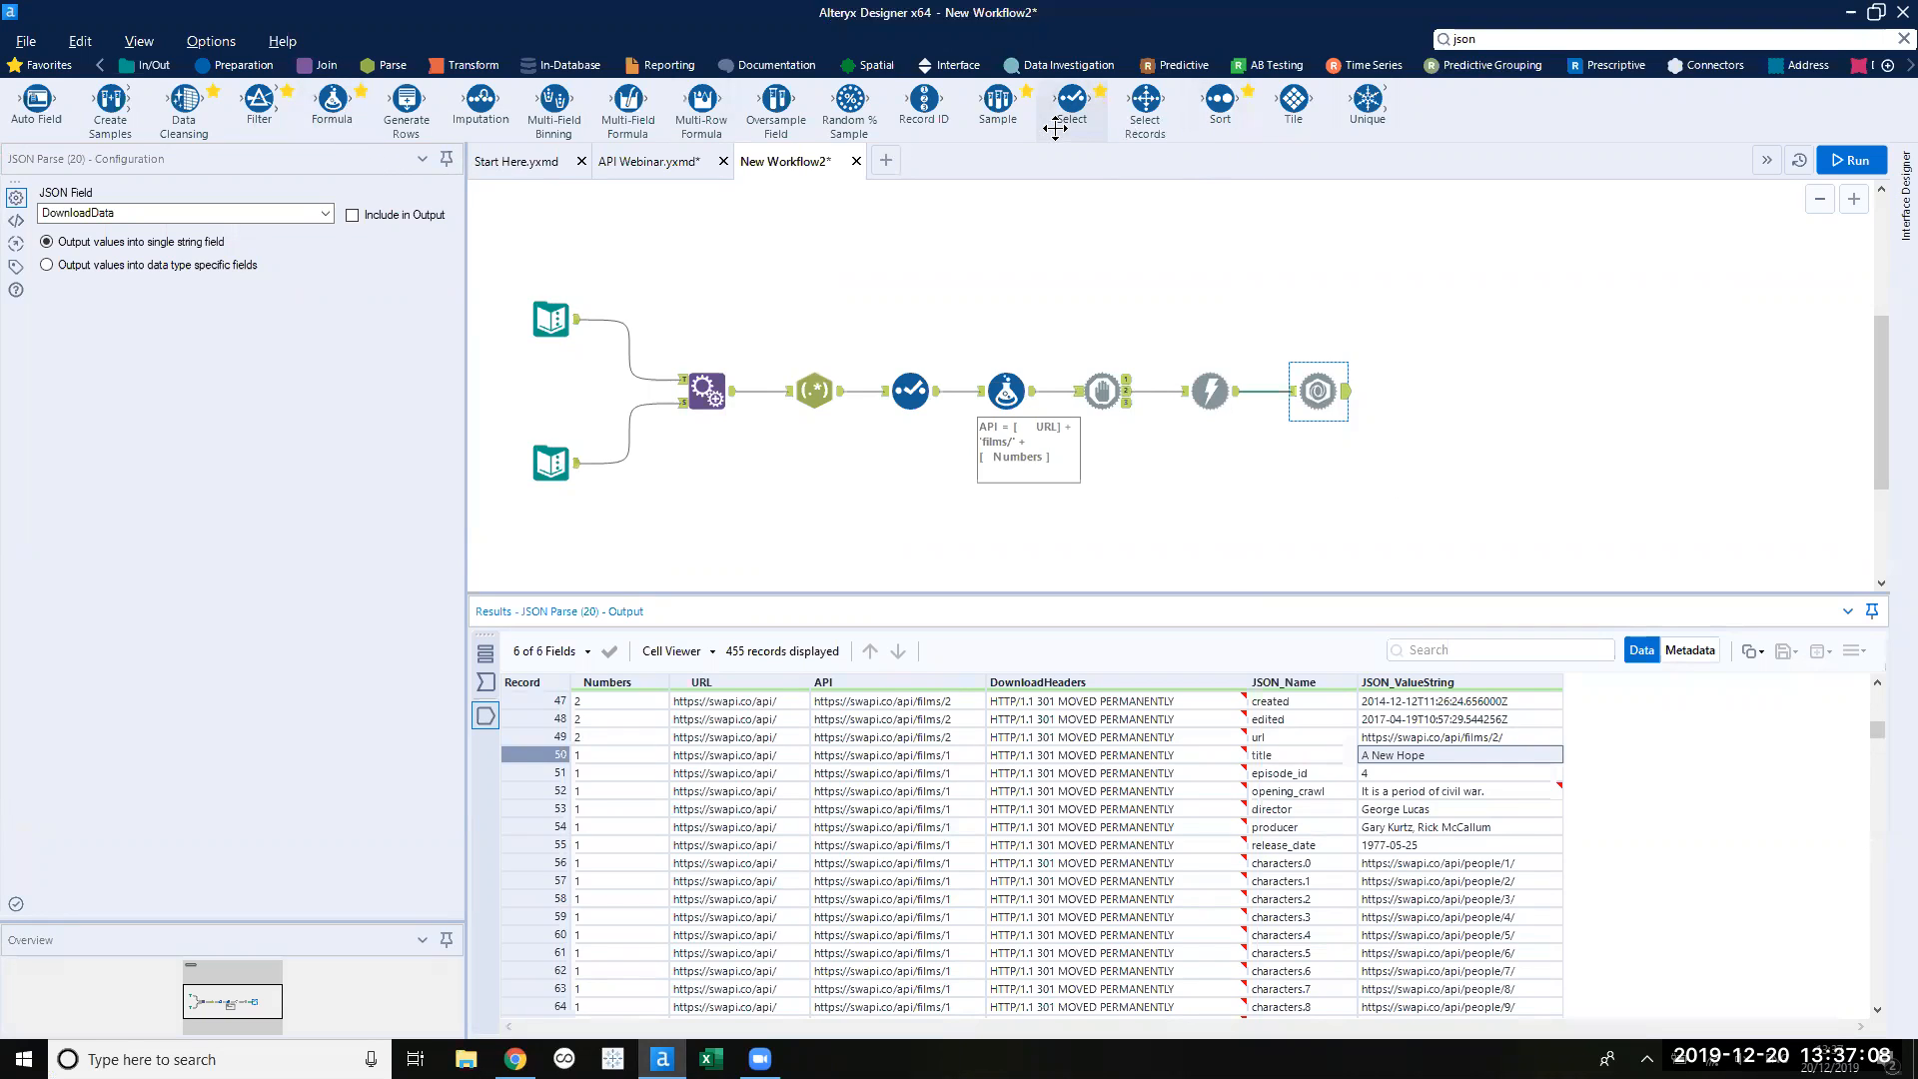
Add a Select tool after JSON Parse and exclude the Numbers, URL, API and DownloadHeaders fields.
{"action": "left_click_drag", "start_coordinate": [1077, 115], "coordinate": [1412, 392]}
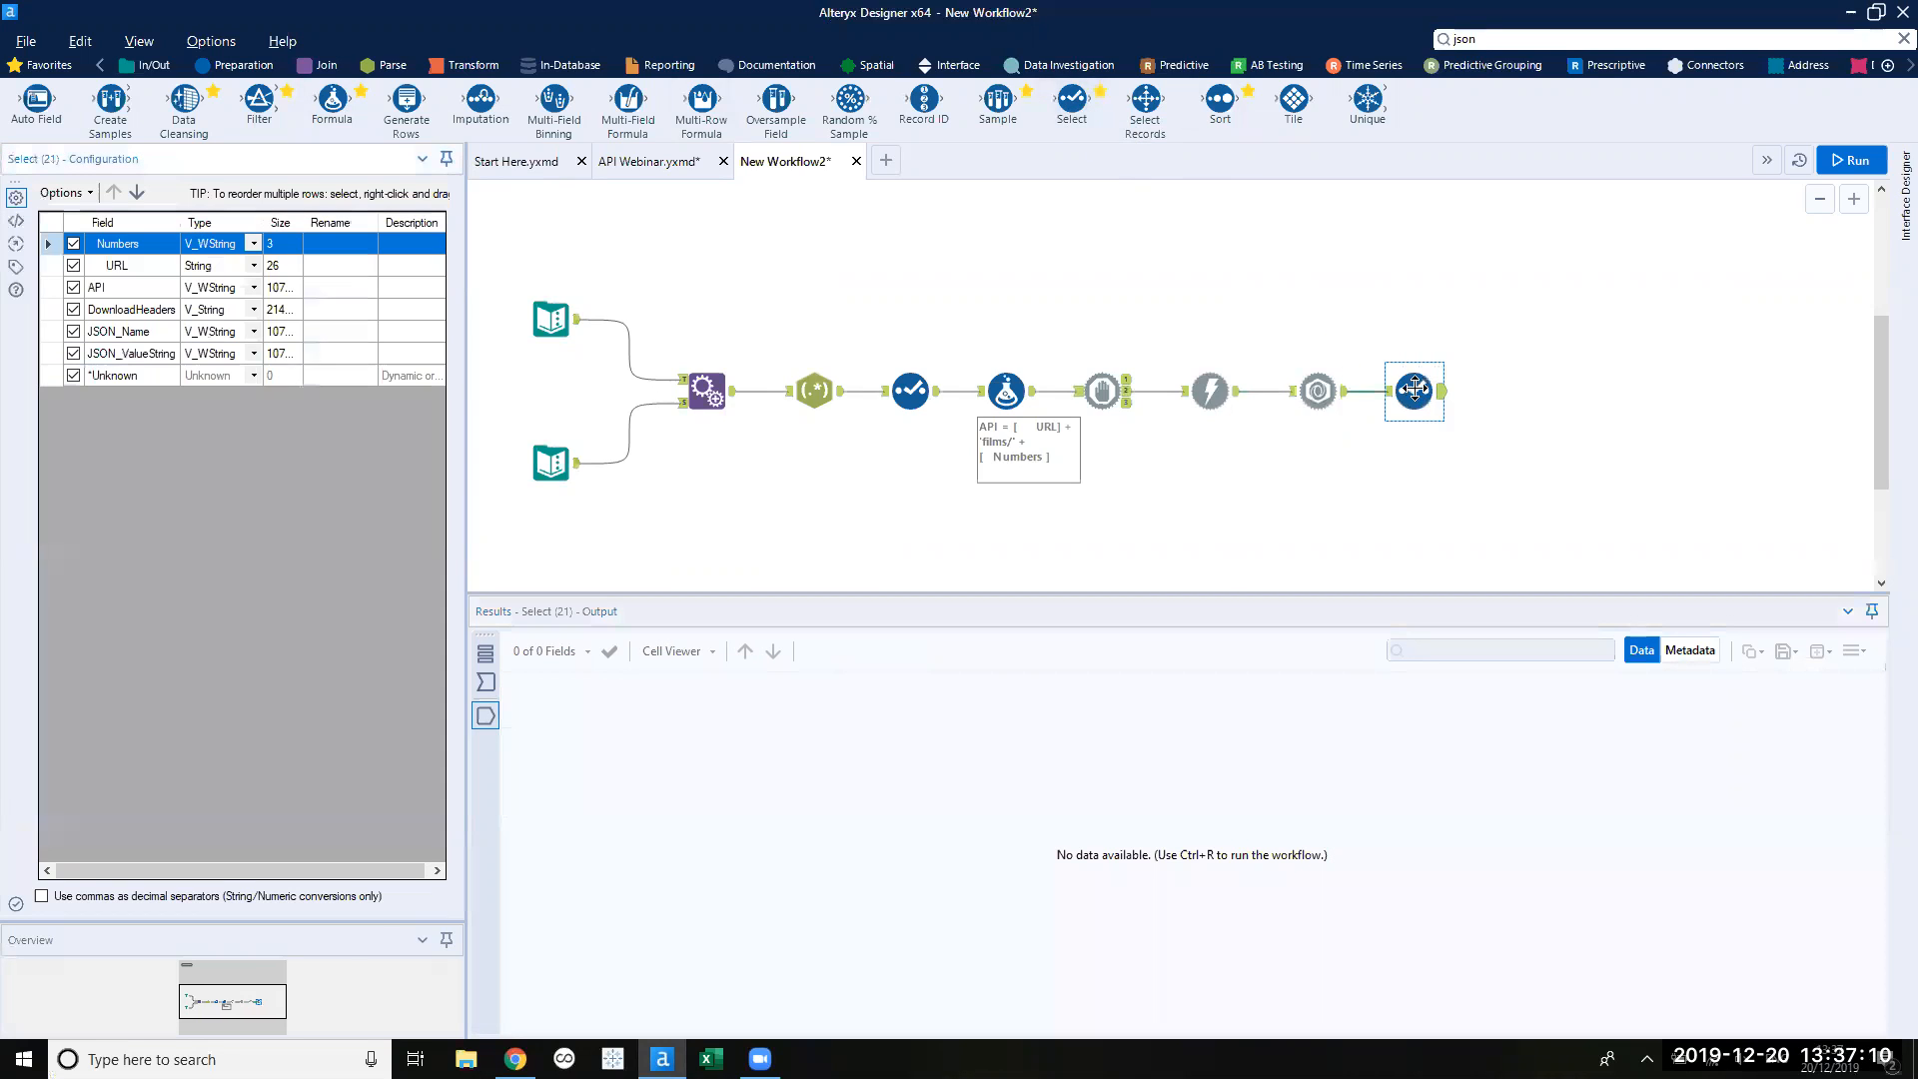
{"action": "left_click", "coordinate": [73, 243]}
{"action": "left_click", "coordinate": [73, 265]}
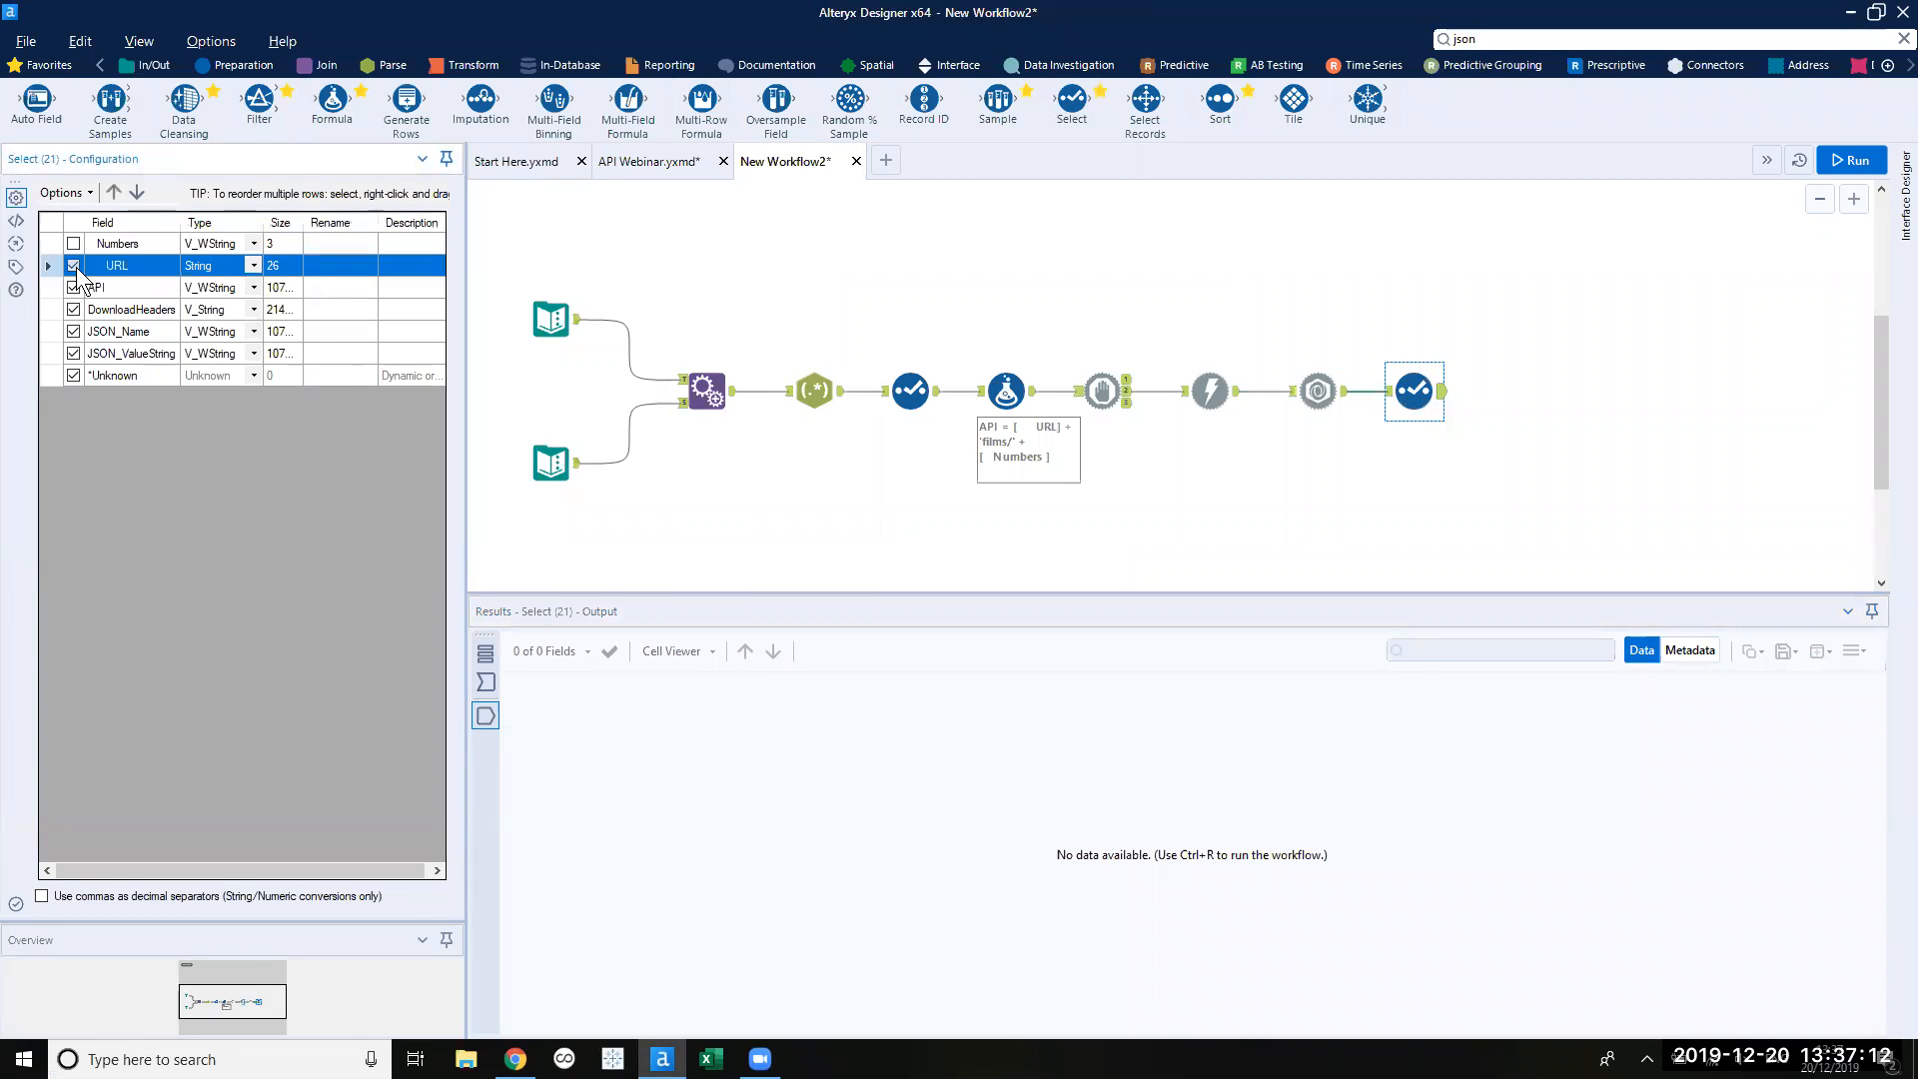
{"action": "left_click", "coordinate": [72, 287]}
{"action": "left_click", "coordinate": [74, 309]}
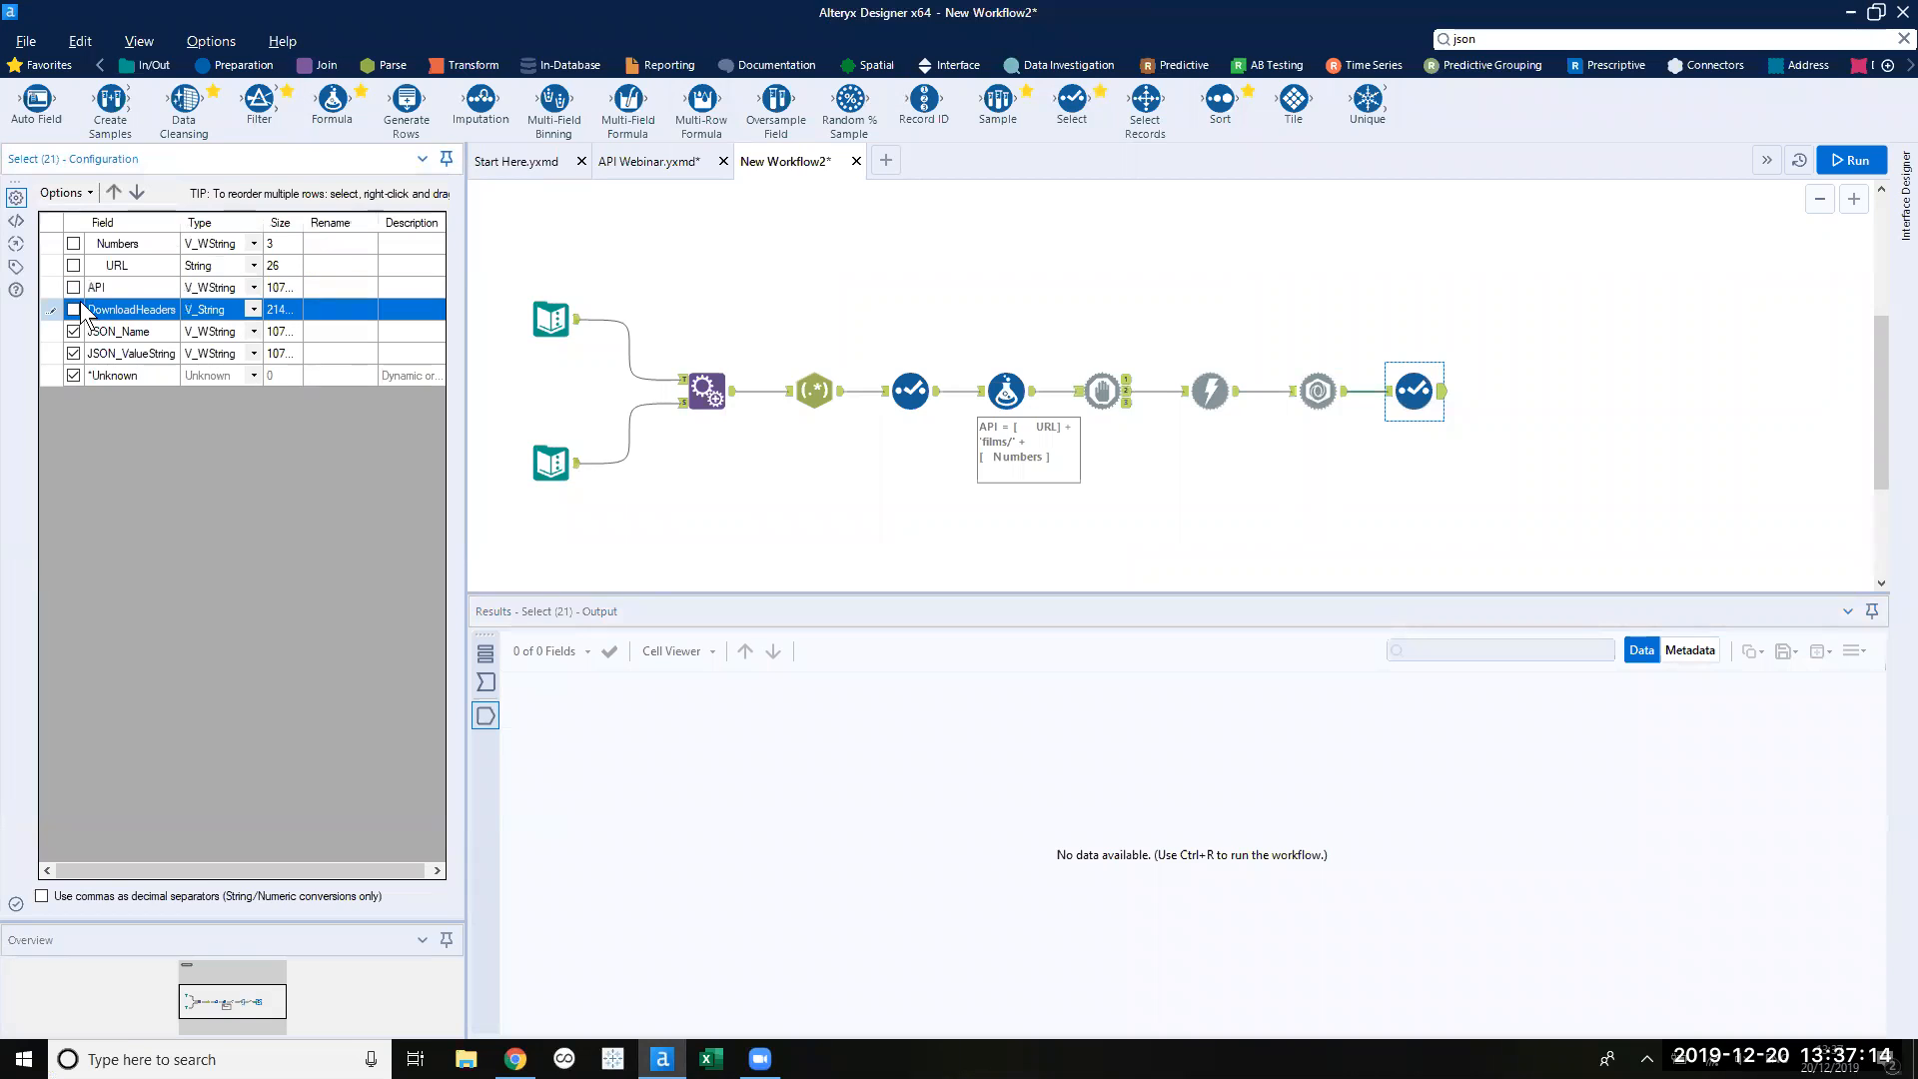
Cache and run the workflow at the new Select tool.
{"action": "left_click", "coordinate": [1412, 392]}
{"action": "right_click", "coordinate": [1412, 392]}
{"action": "left_click", "coordinate": [1518, 633]}
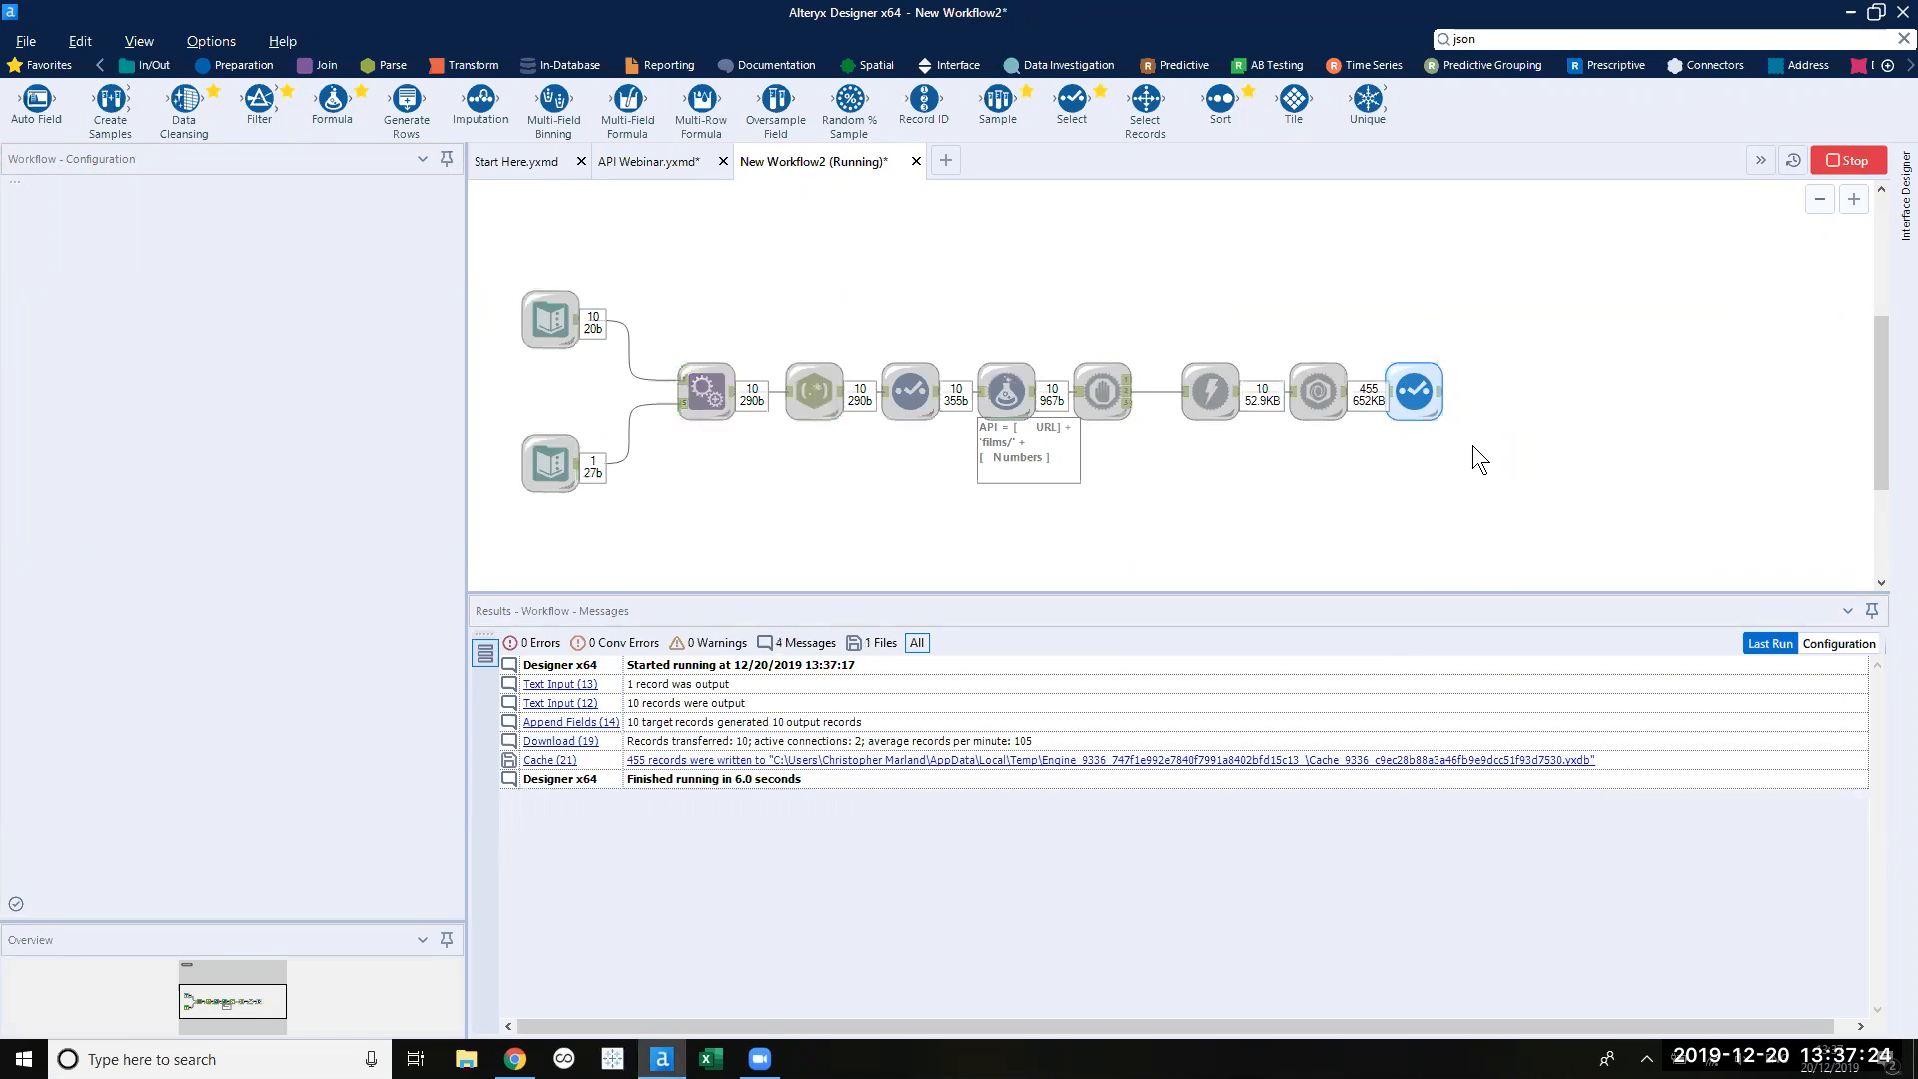
Examine how each film's JSON_Name and JSON_ValueString rows repeat in the Select output, and bring up the Transform tools.
{"action": "scroll", "coordinate": [913, 773], "scroll_direction": "down", "scroll_amount": 15}
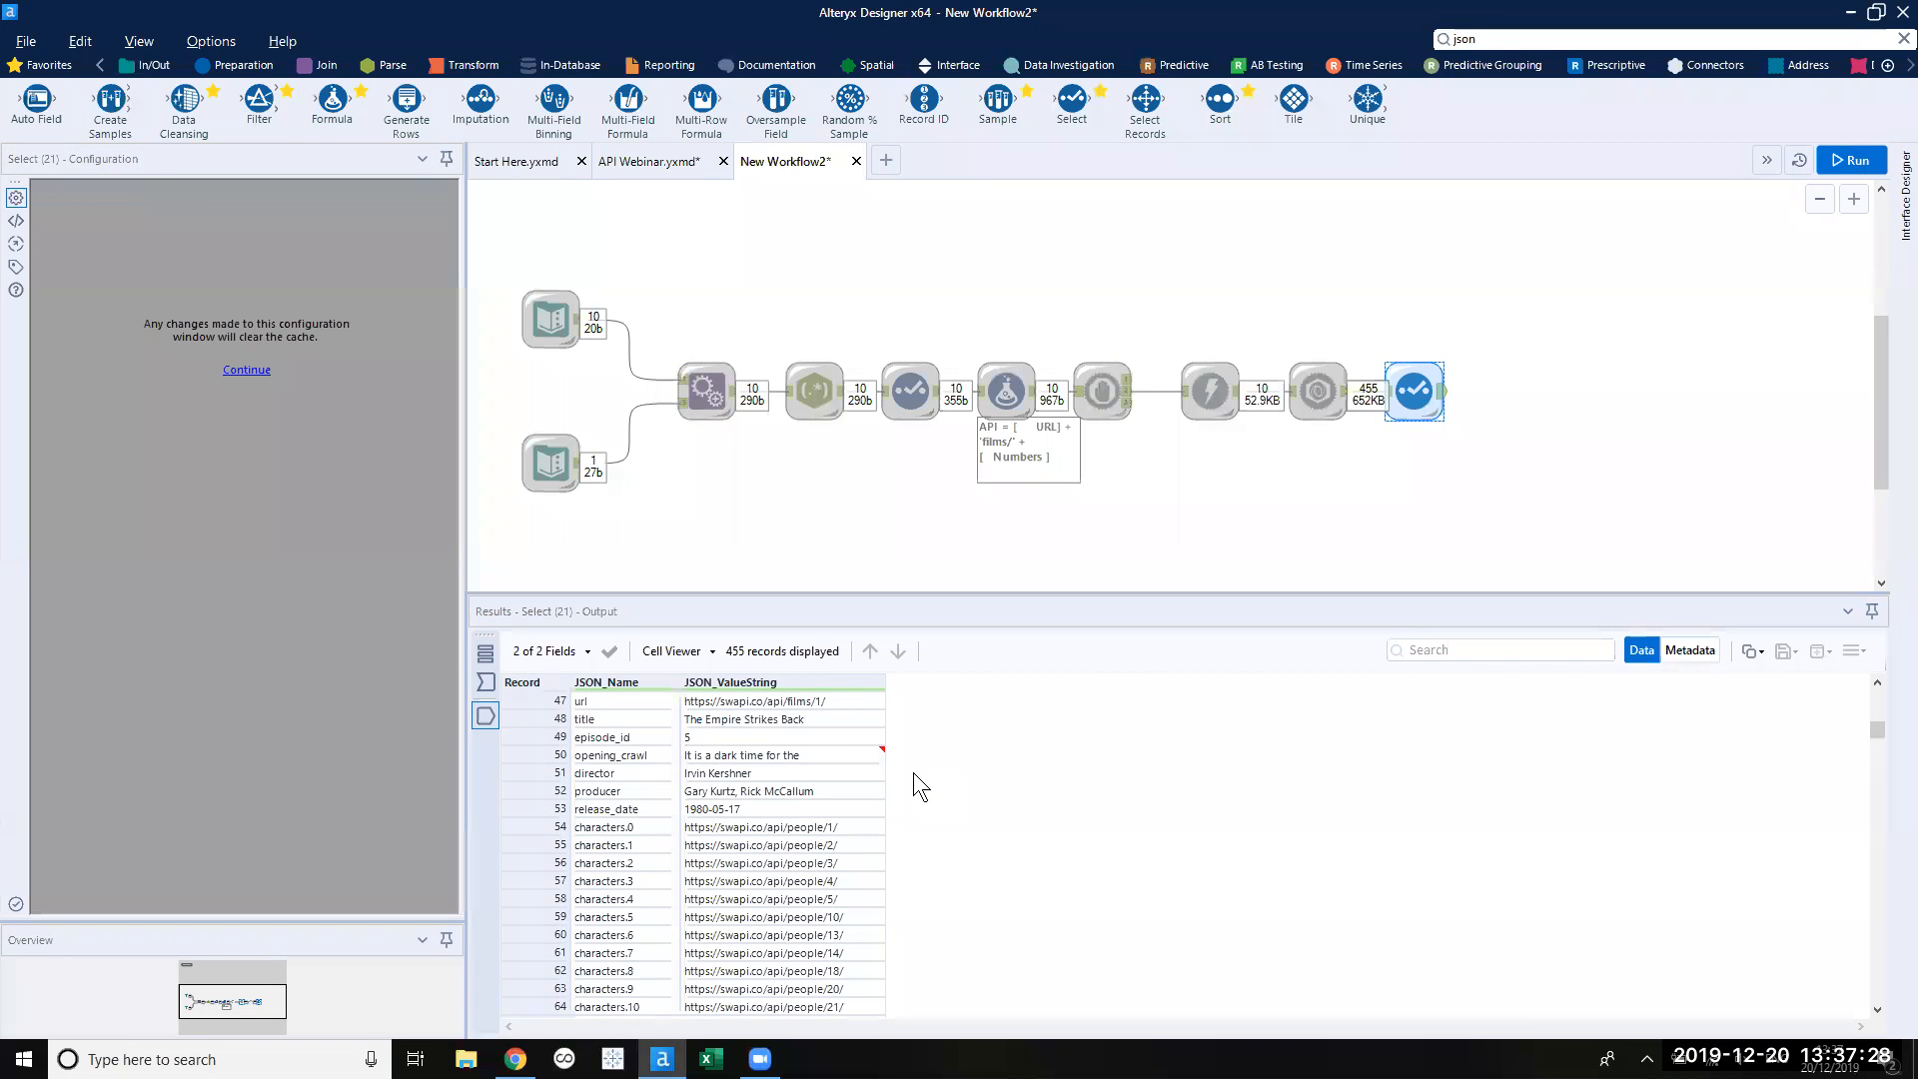
{"action": "scroll", "coordinate": [929, 795], "scroll_direction": "up", "scroll_amount": 15}
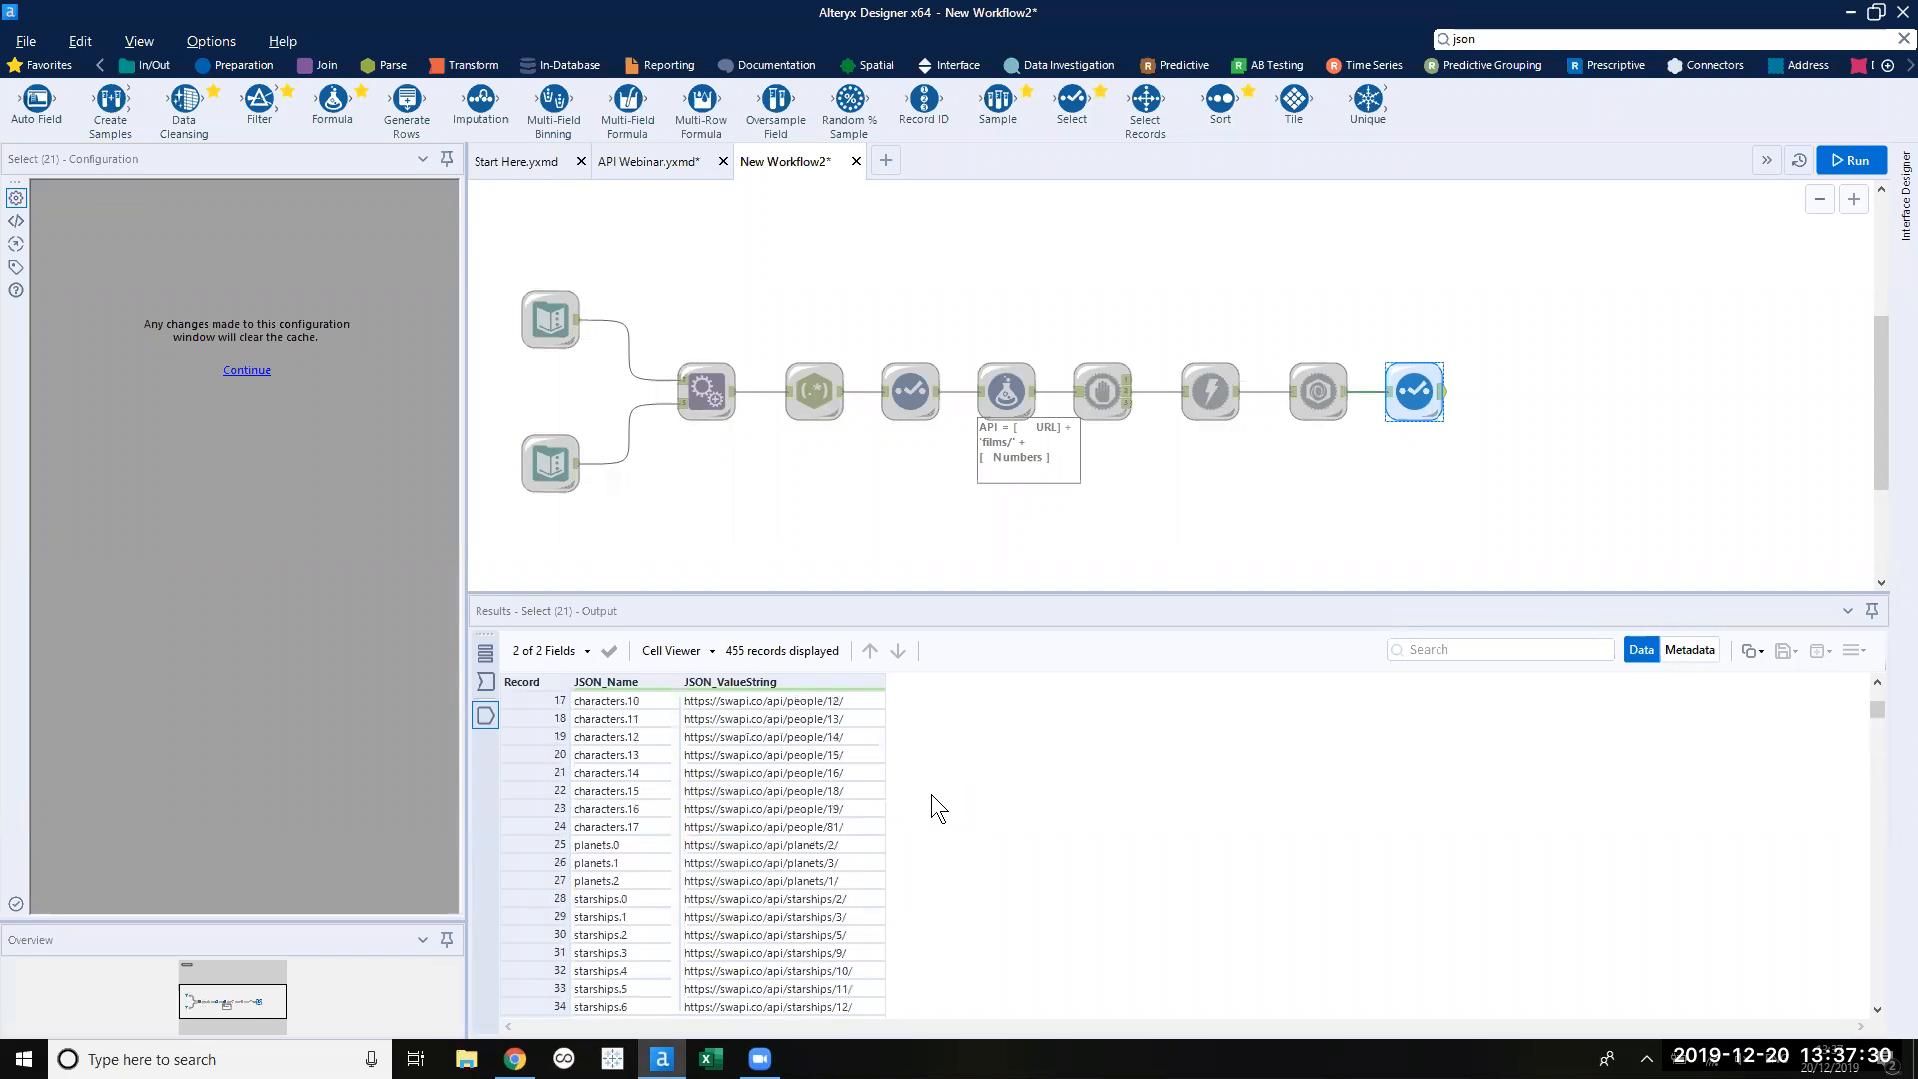
{"action": "scroll", "coordinate": [931, 794], "scroll_direction": "down", "scroll_amount": 20}
{"action": "scroll", "coordinate": [915, 801], "scroll_direction": "down", "scroll_amount": 1}
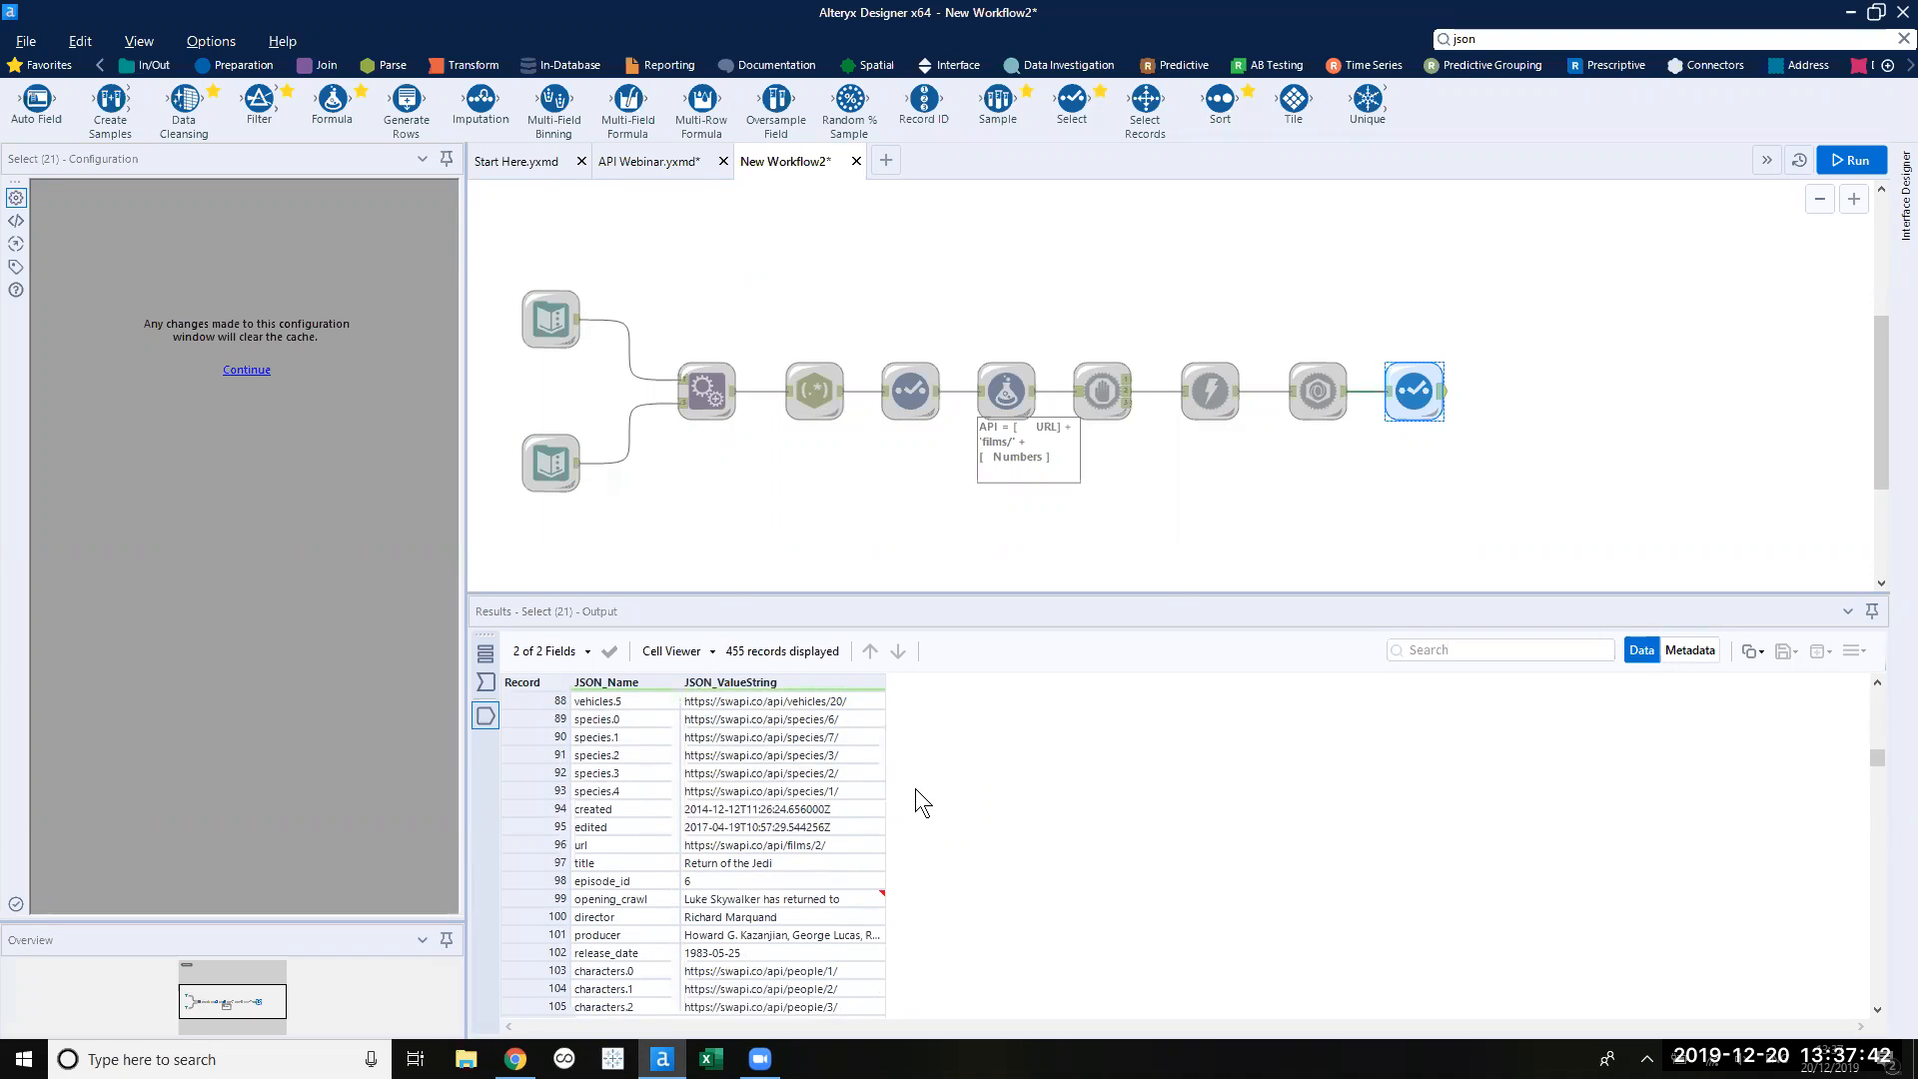
{"action": "left_click", "coordinate": [451, 58]}
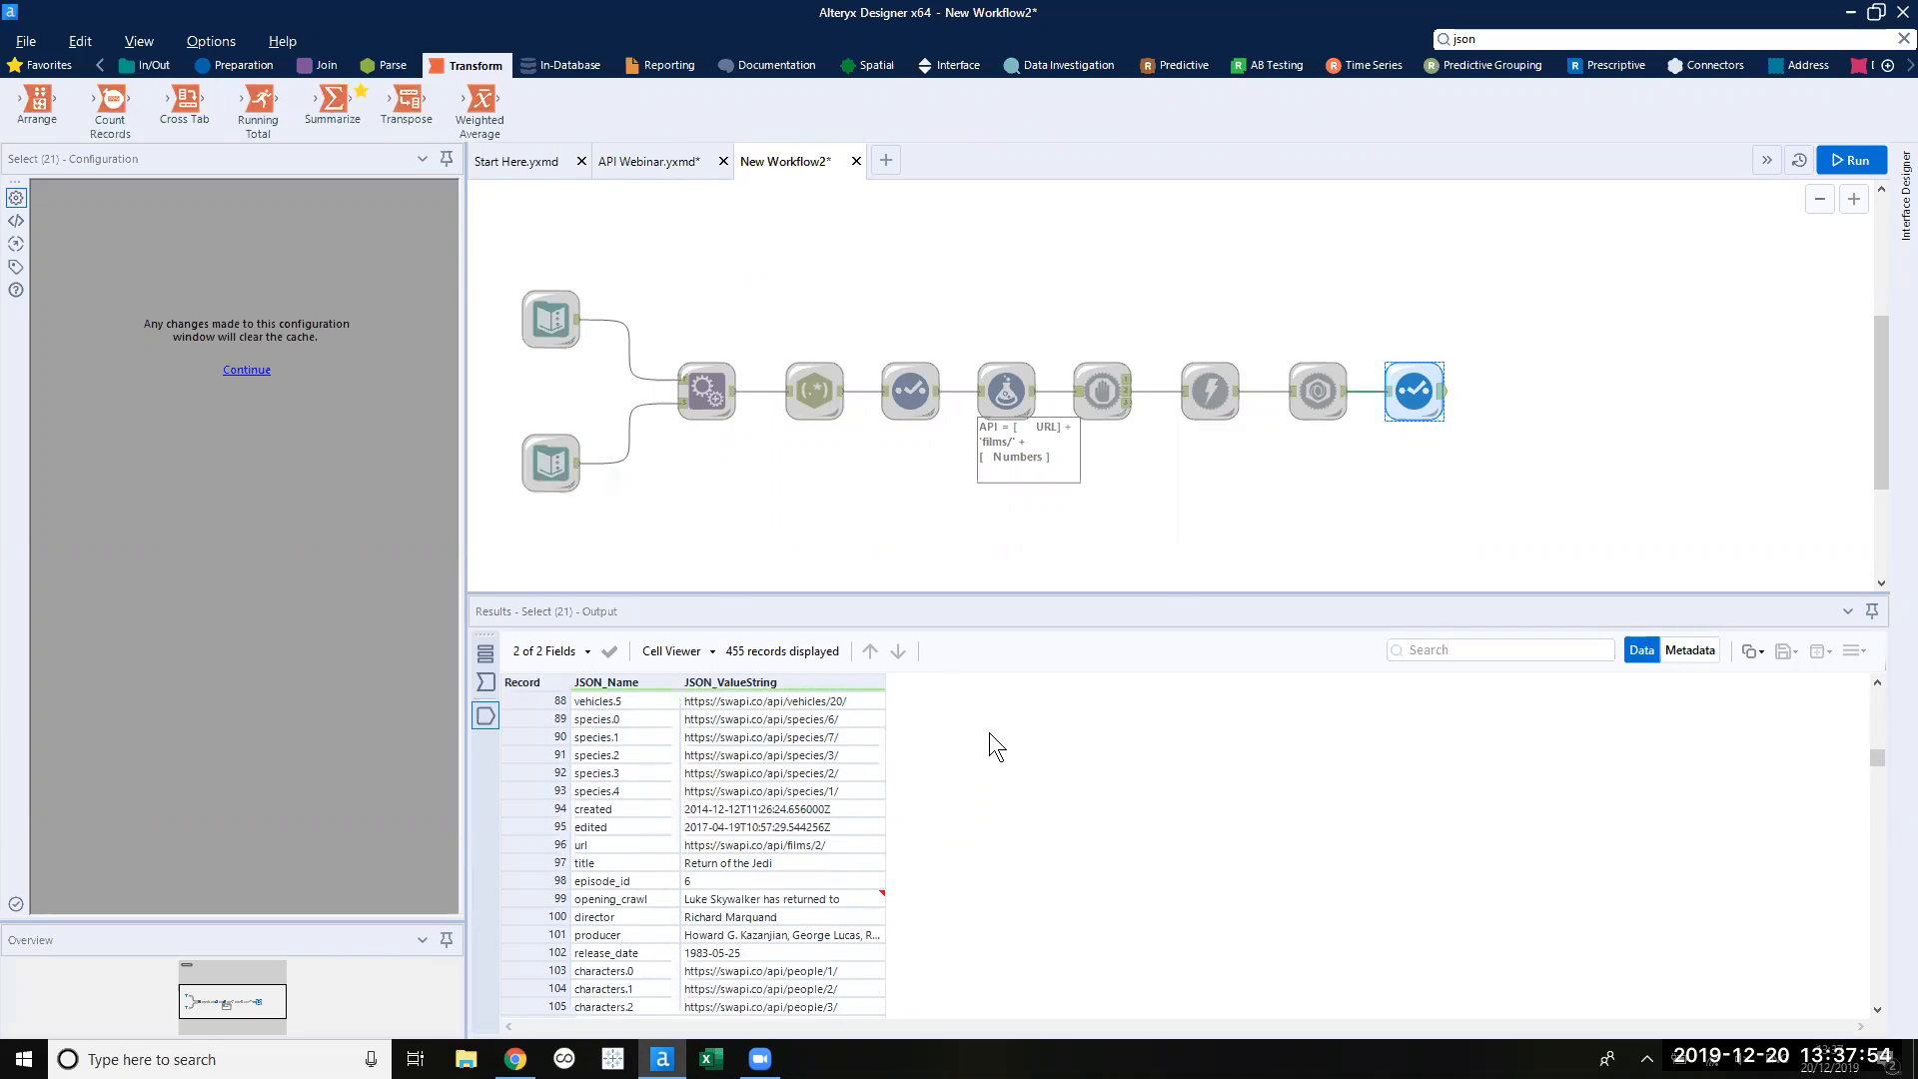
{"action": "scroll", "coordinate": [751, 786], "scroll_direction": "up", "scroll_amount": 5}
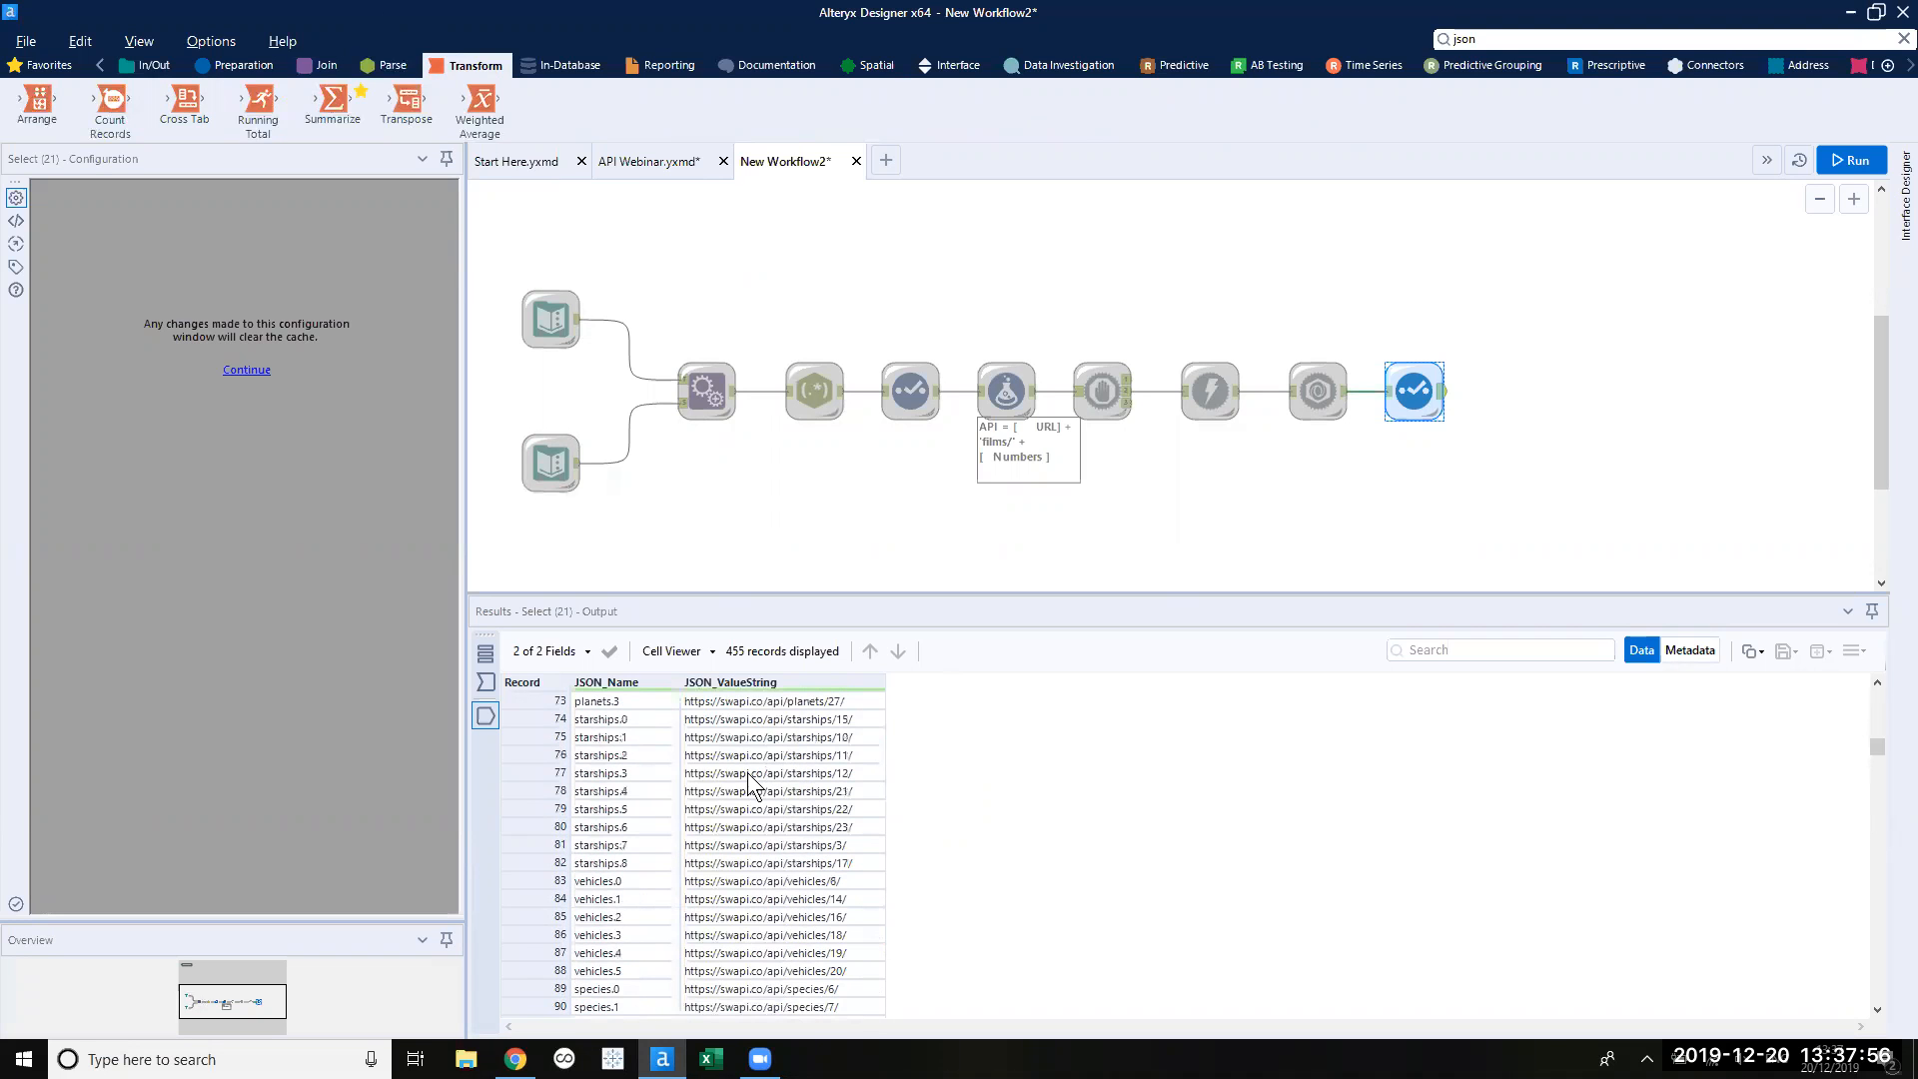
{"action": "scroll", "coordinate": [747, 769], "scroll_direction": "up", "scroll_amount": 8}
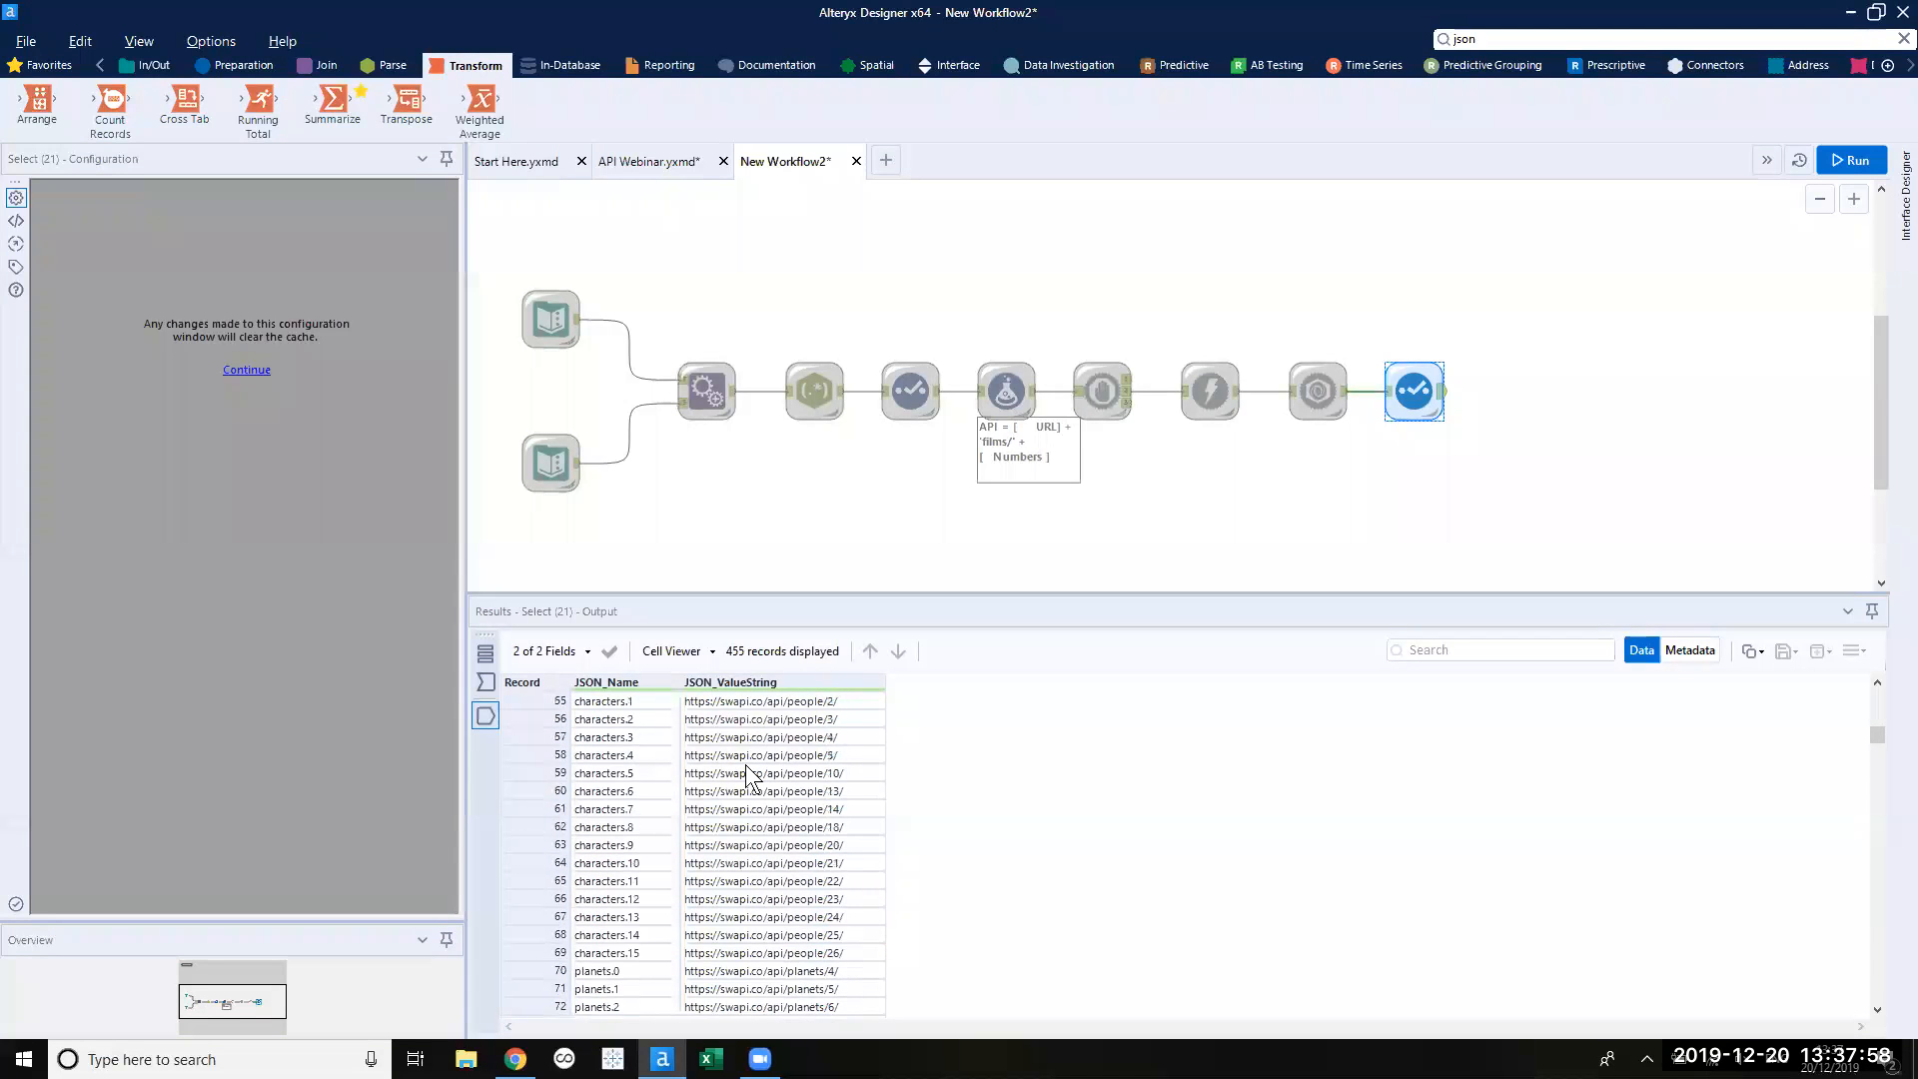
{"action": "scroll", "coordinate": [751, 774], "scroll_direction": "down", "scroll_amount": 12}
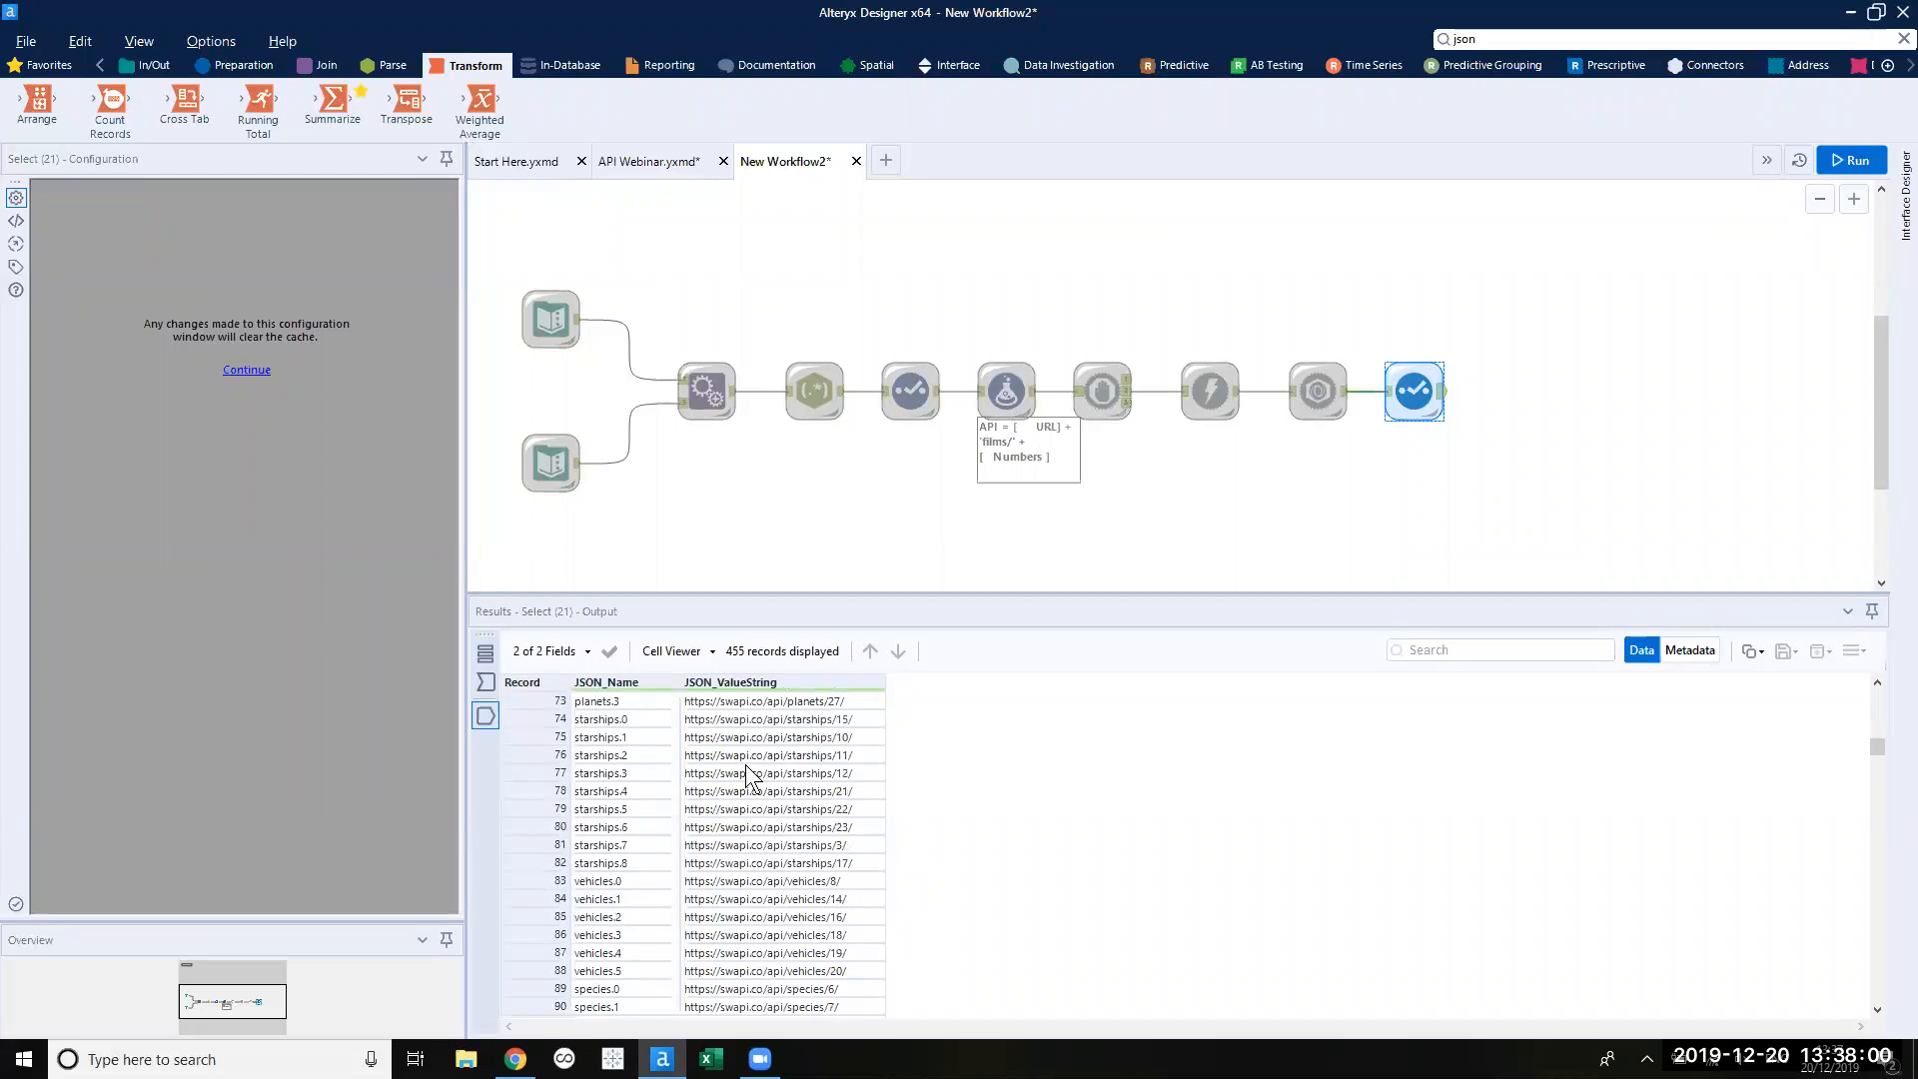
{"action": "scroll", "coordinate": [747, 775], "scroll_direction": "down", "scroll_amount": 3}
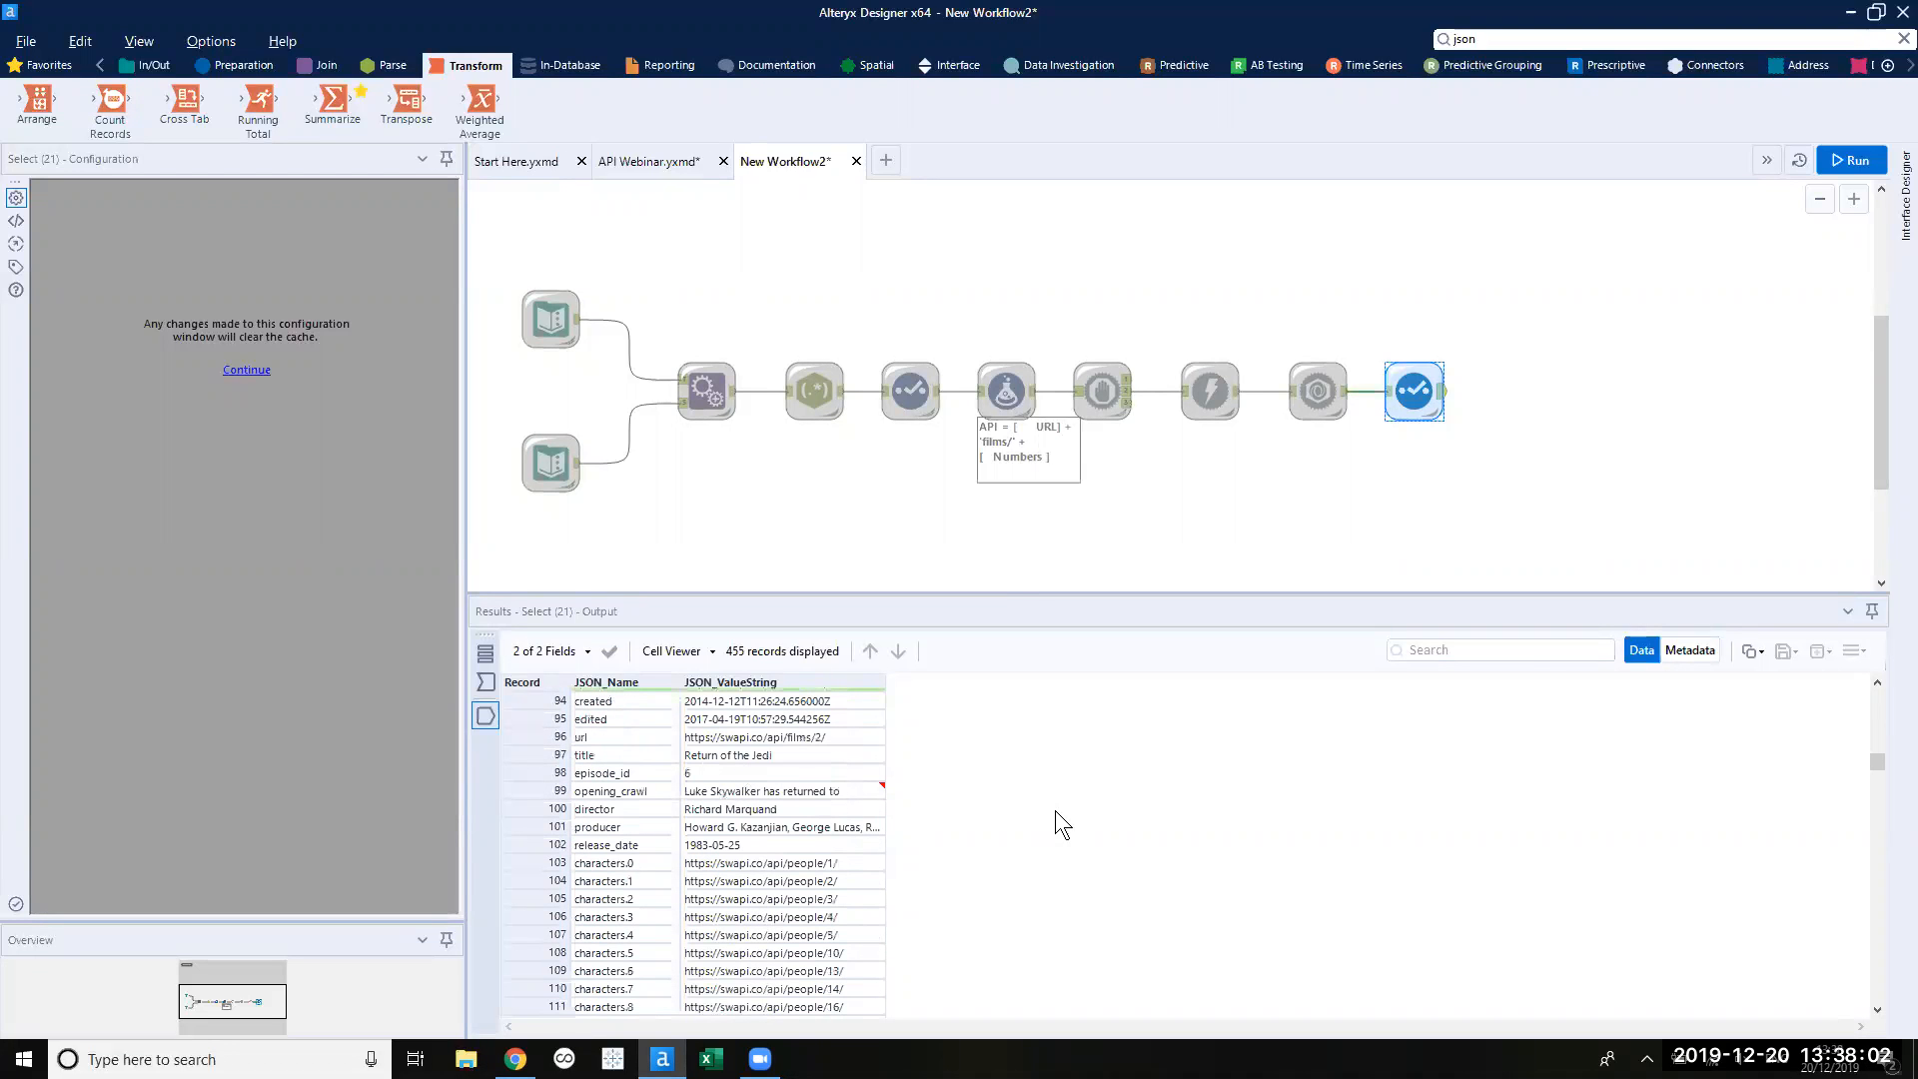